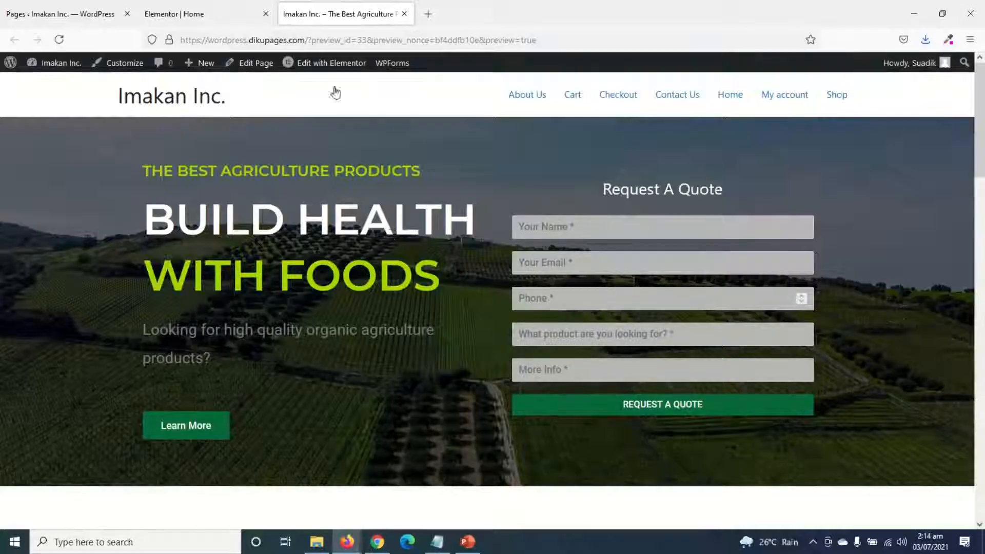
Look through the finished agriculture homepage preview and the current homepage's list of blog posts
scroll(457, 376, "down", 2)
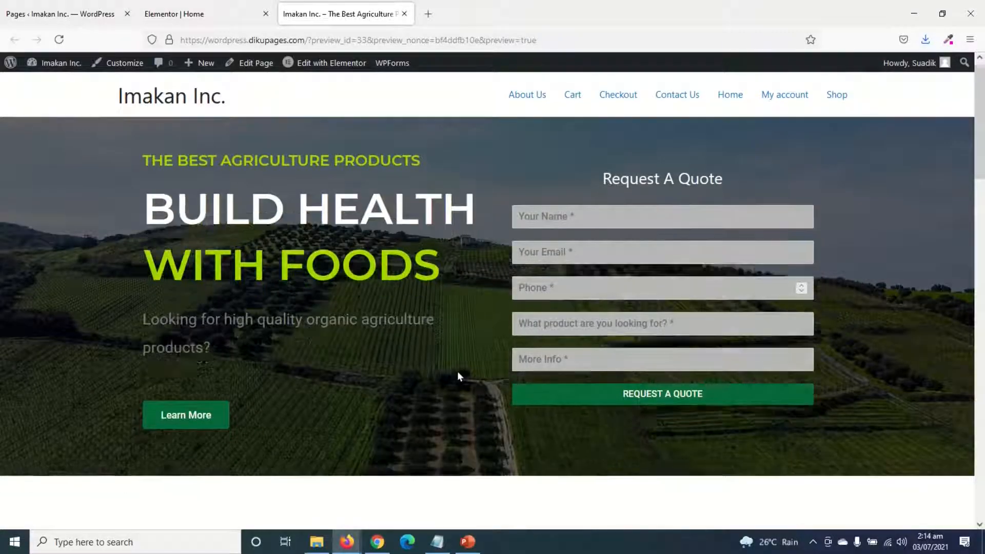
scroll(741, 453, "down", 10)
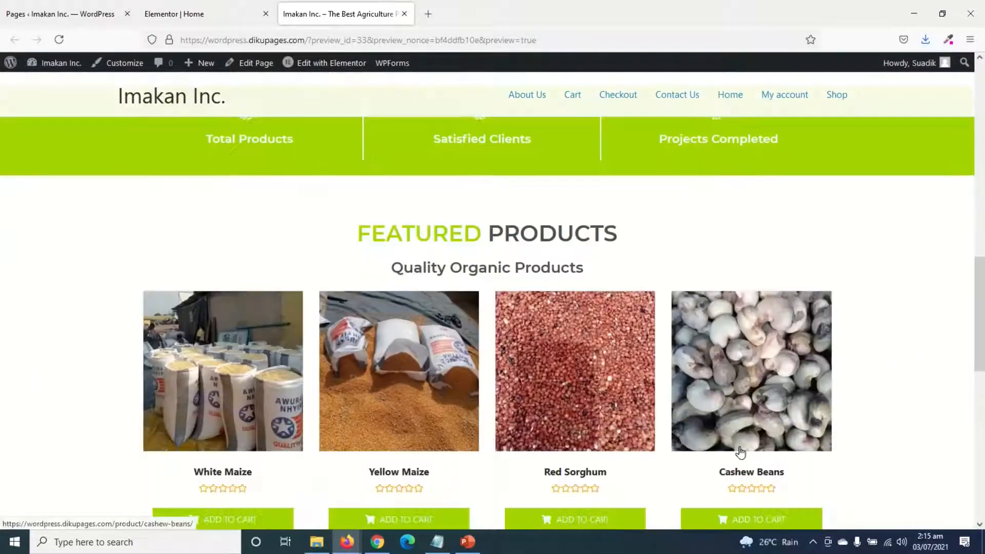
scroll(741, 452, "up", 11)
scroll(740, 453, "down", 15)
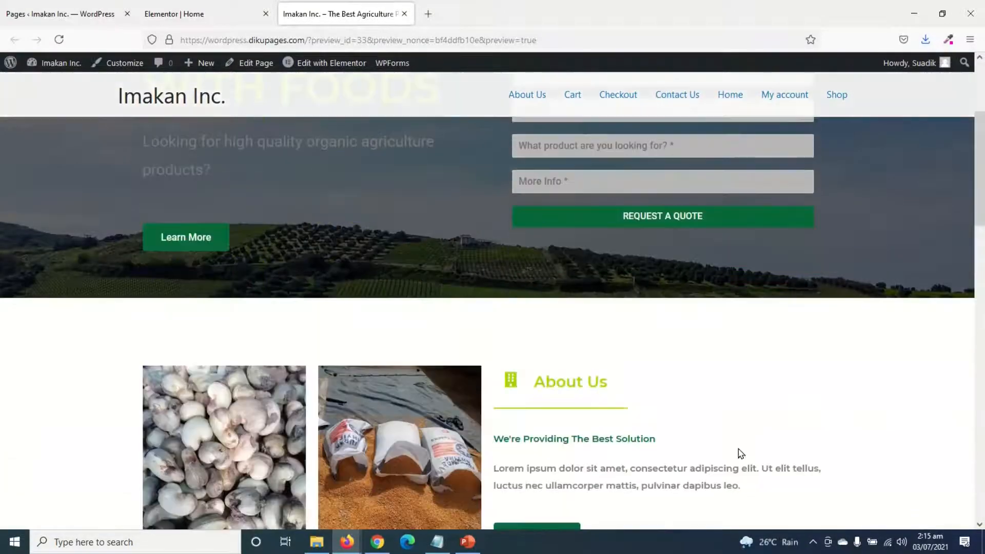
scroll(740, 453, "down", 5)
scroll(740, 451, "up", 20)
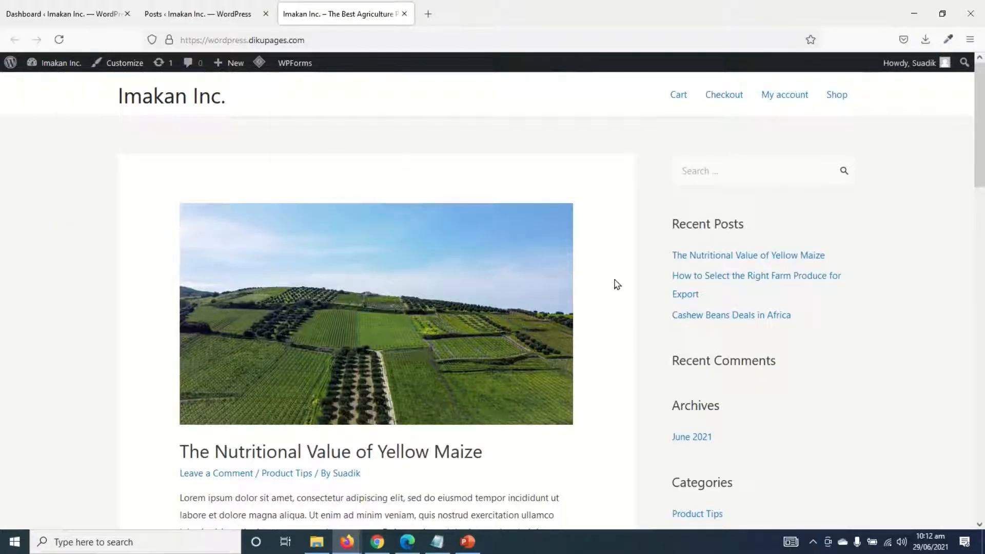
scroll(614, 286, "down", 20)
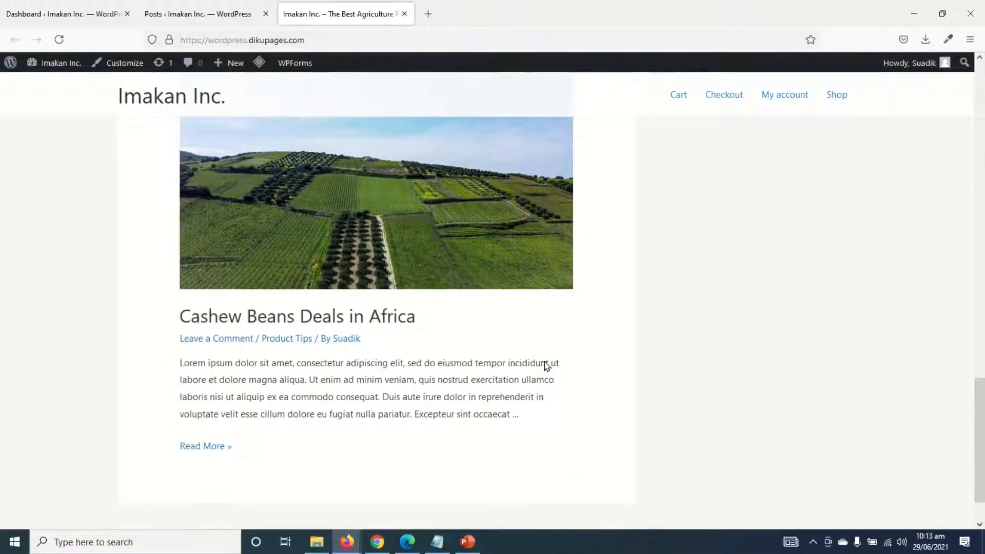
scroll(534, 365, "up", 20)
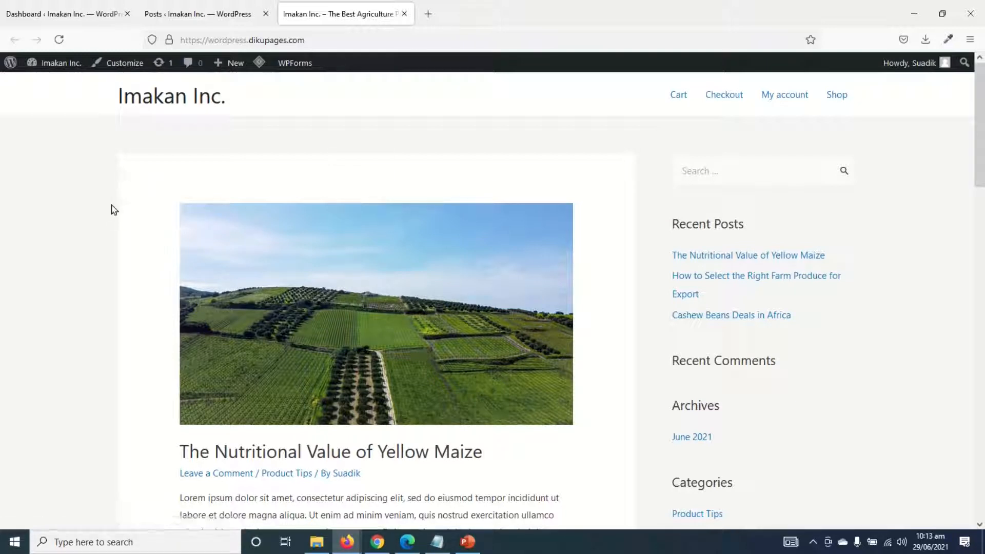
Create a new page titled "Home" in the WordPress admin and publish it
left_click(177, 17)
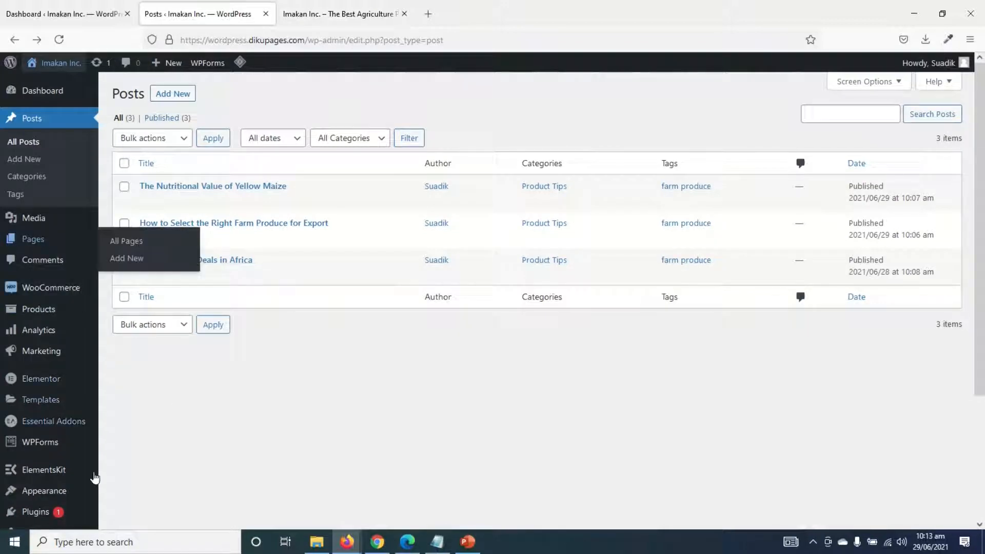
left_click(133, 258)
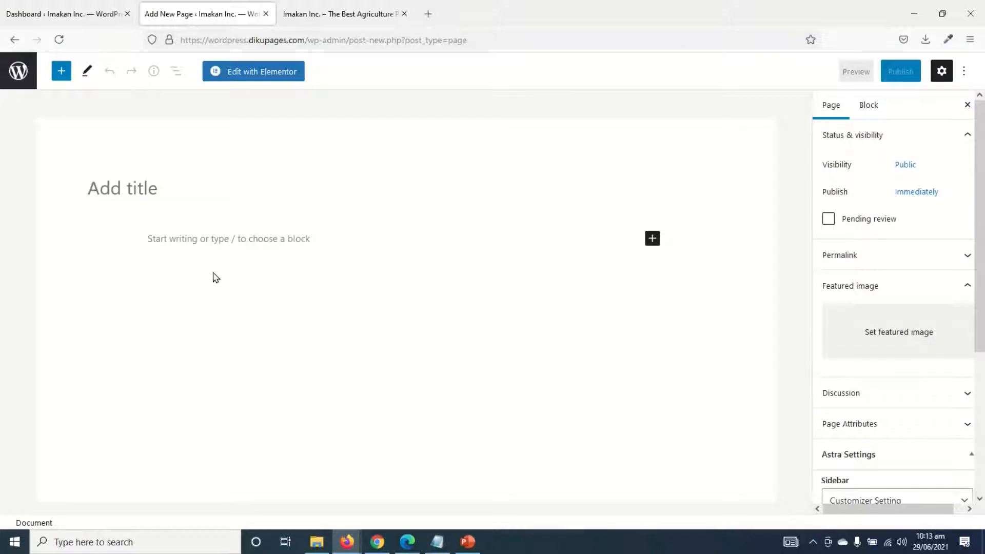
type("h")
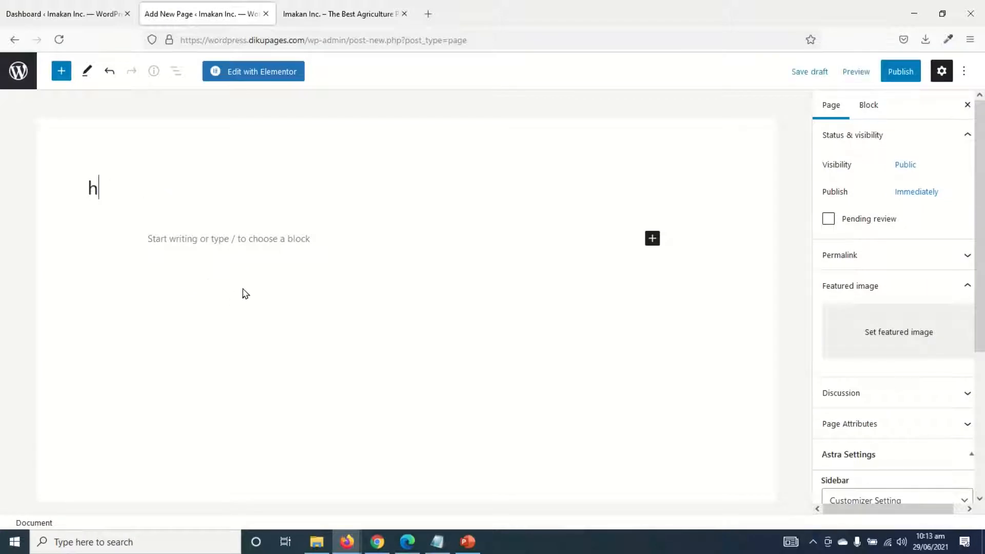
key("BackSpace")
type("Home")
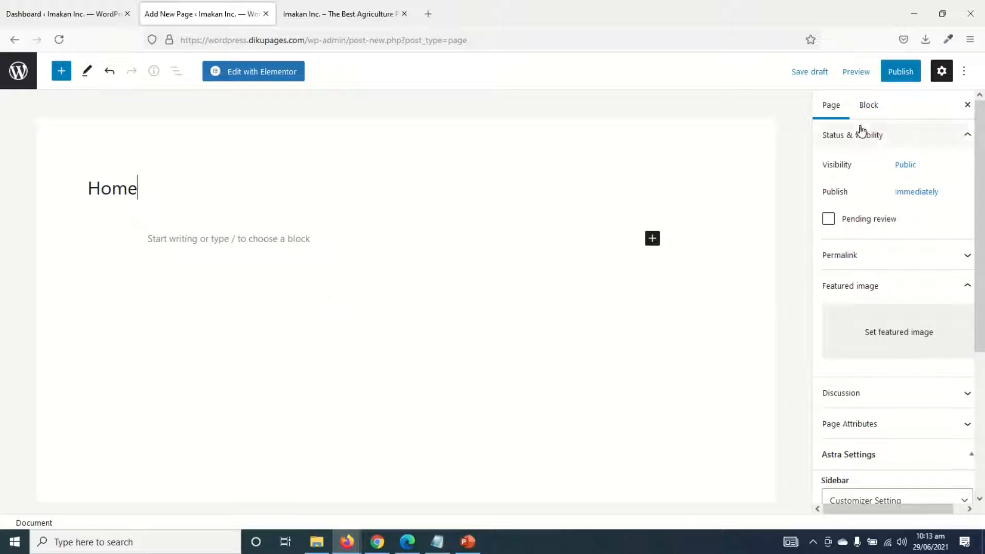
left_click(901, 72)
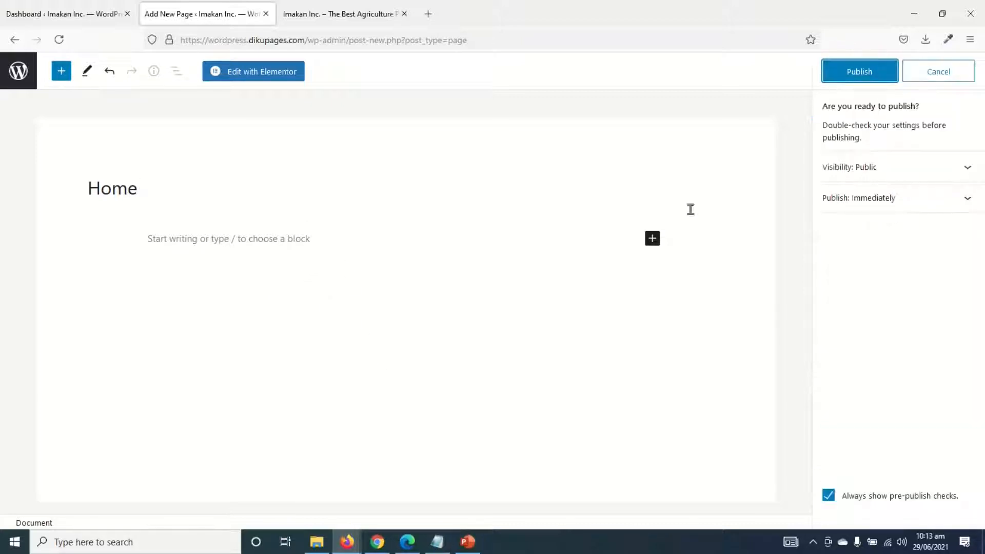
left_click(862, 74)
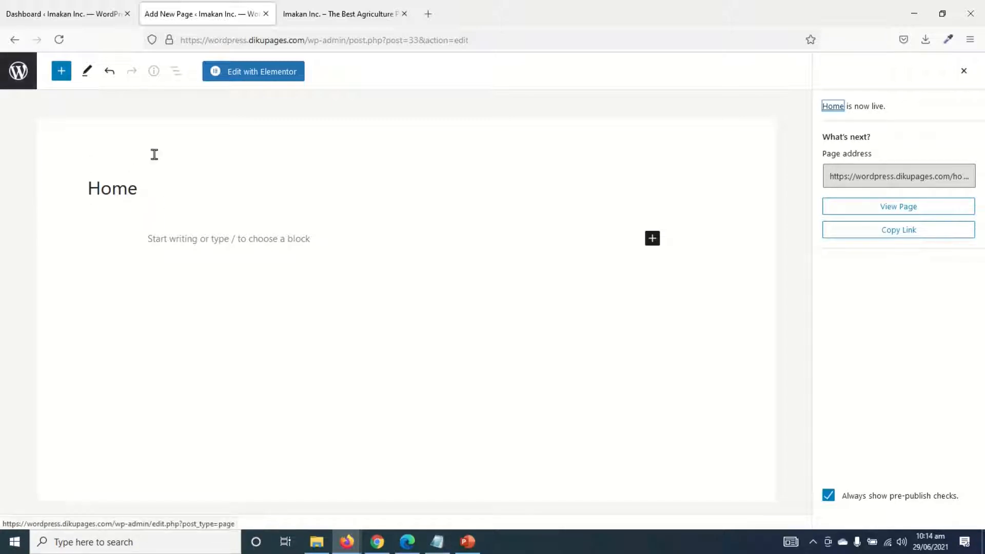
In the site's reading settings, make the homepage display the static page Home and save the changes
left_click(18, 75)
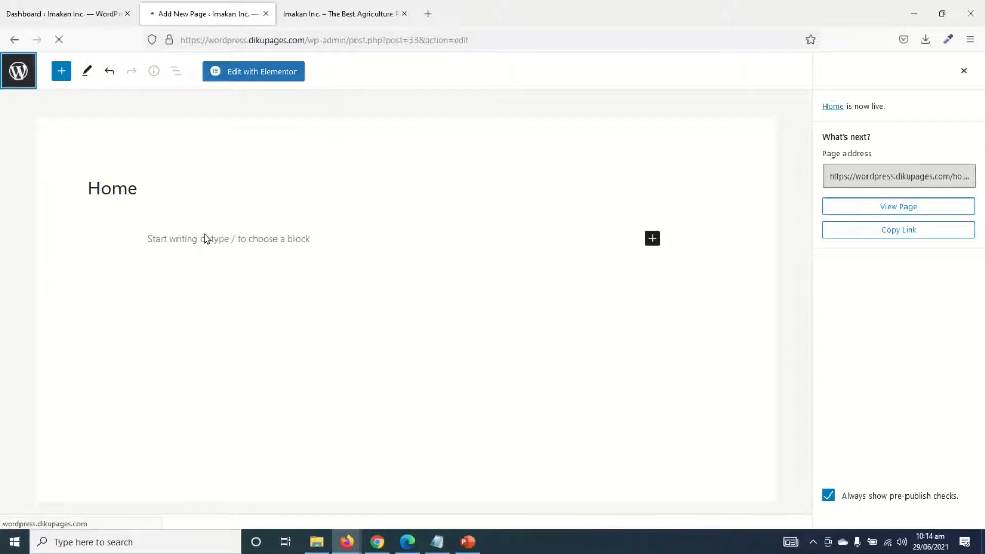
scroll(44, 286, "down", 3)
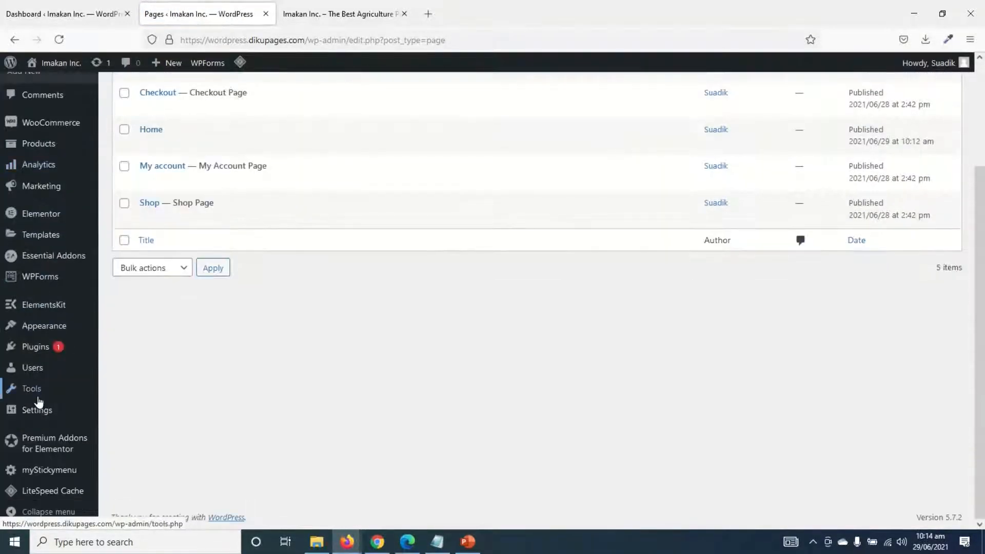
mouse_move(46, 412)
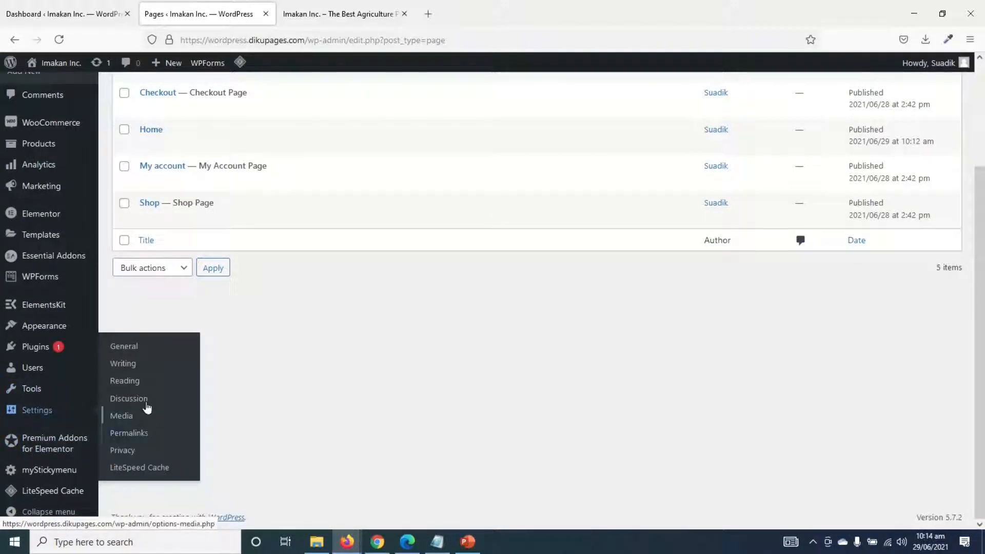
left_click(138, 381)
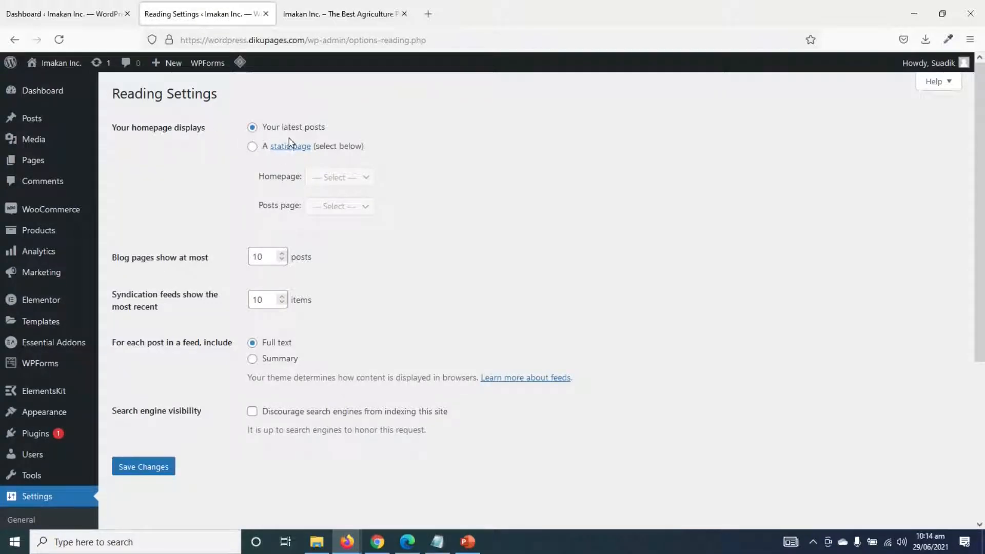
left_click(253, 147)
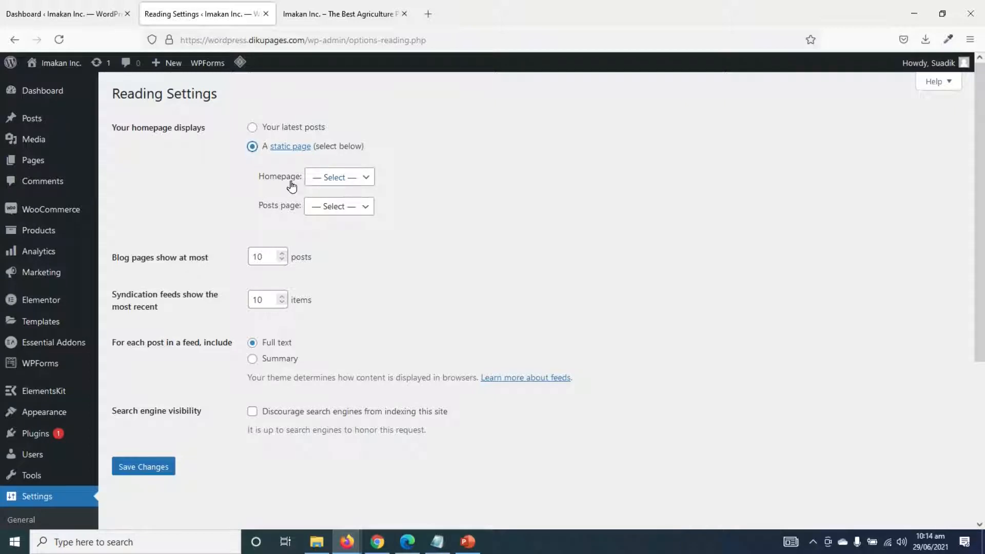
left_click(330, 177)
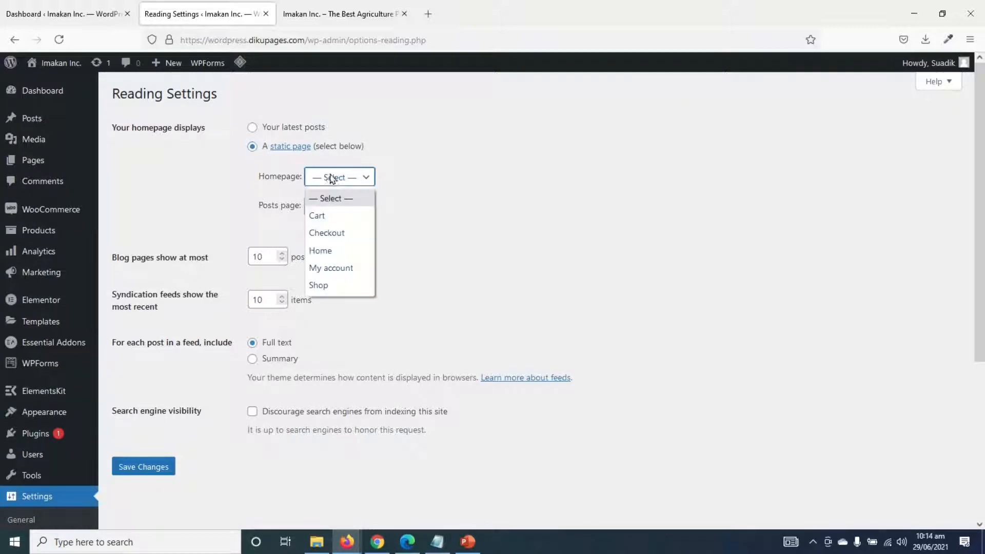
left_click(334, 251)
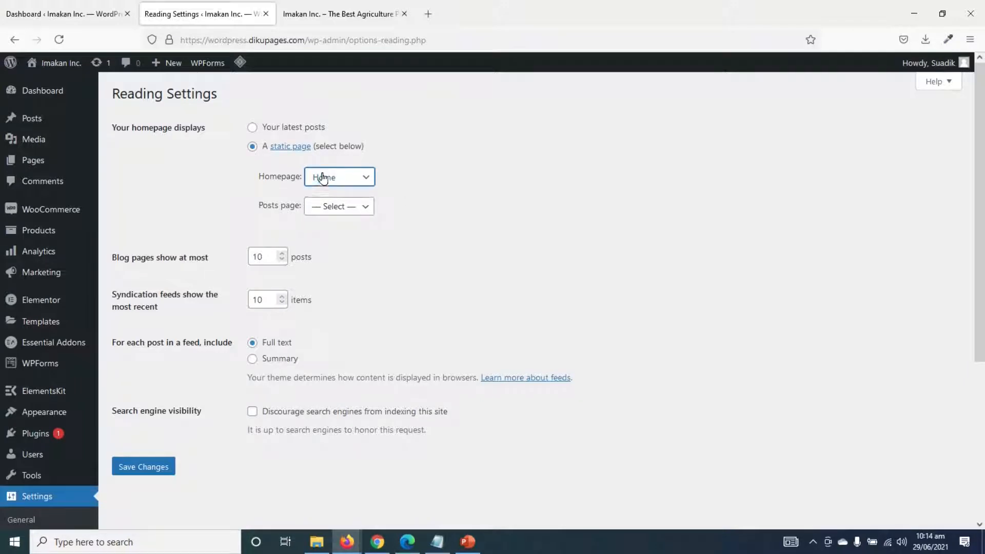
left_click(146, 471)
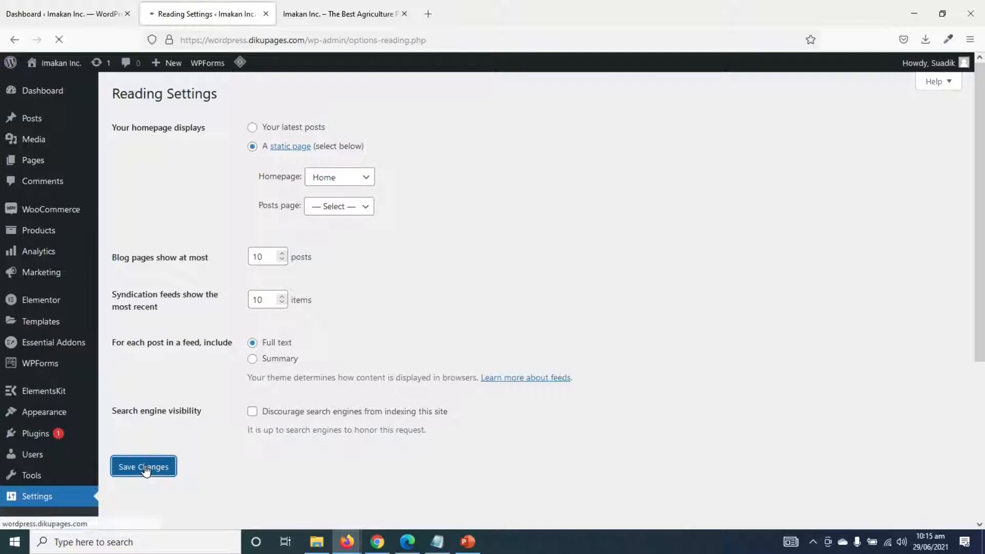
Reload the live site to check the new homepage and open that page for editing with Elementor
left_click(307, 20)
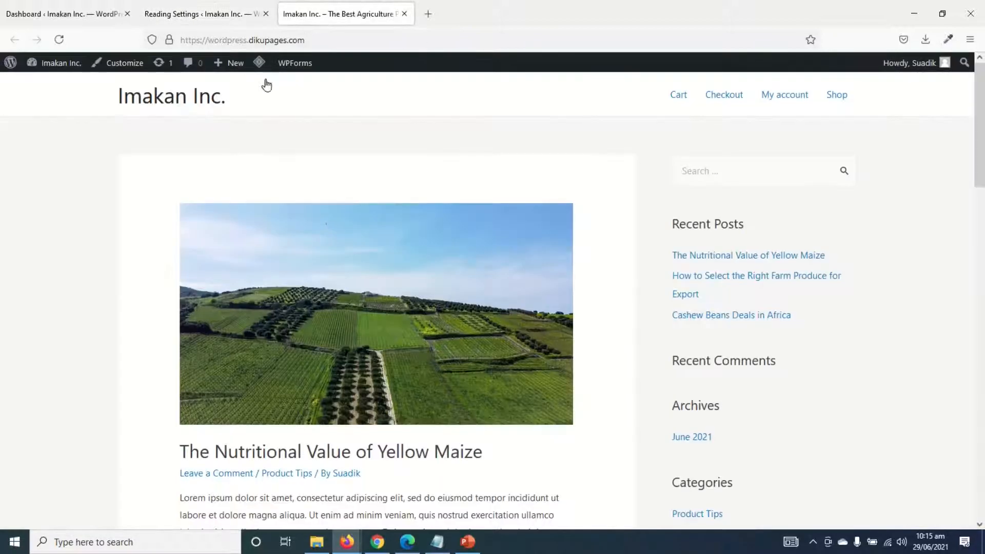
left_click(59, 40)
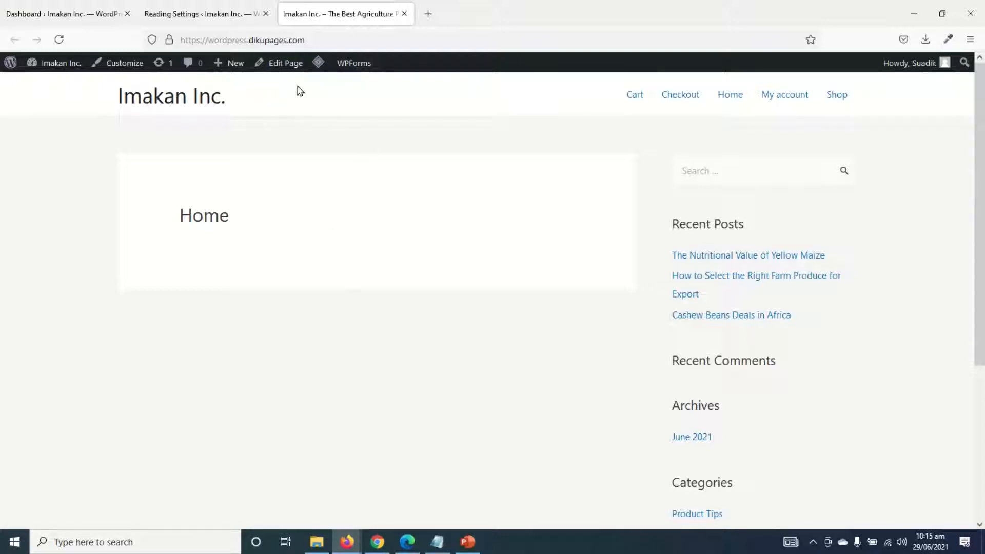
left_click(280, 62)
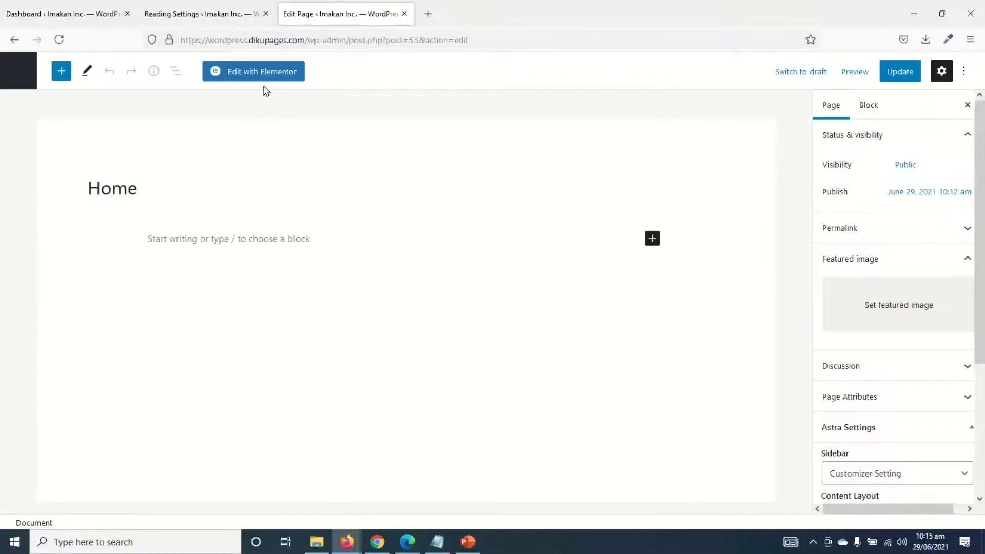
left_click(263, 71)
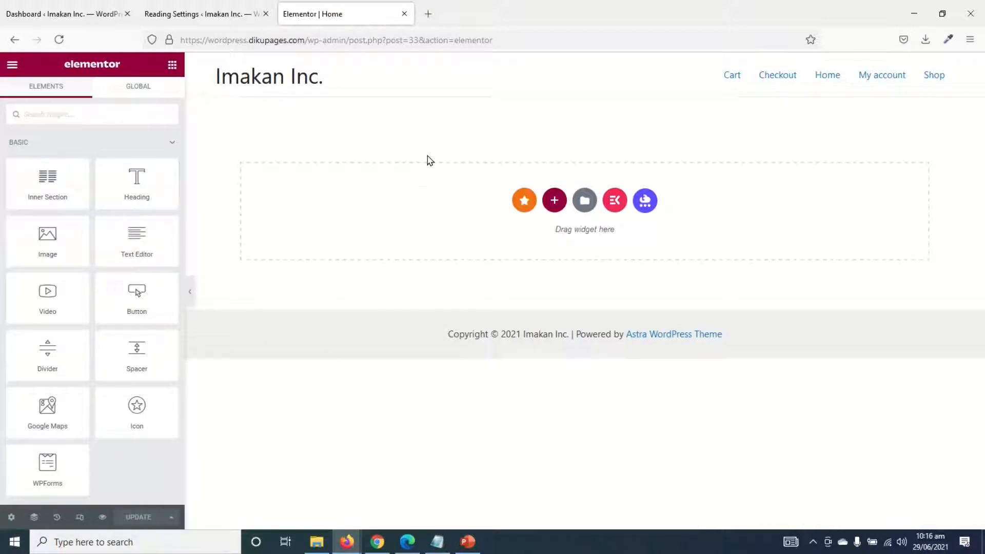
Open the live site in a separate browser tab and examine the Home page's title and sidebar layout
left_click(205, 14)
right_click(60, 62)
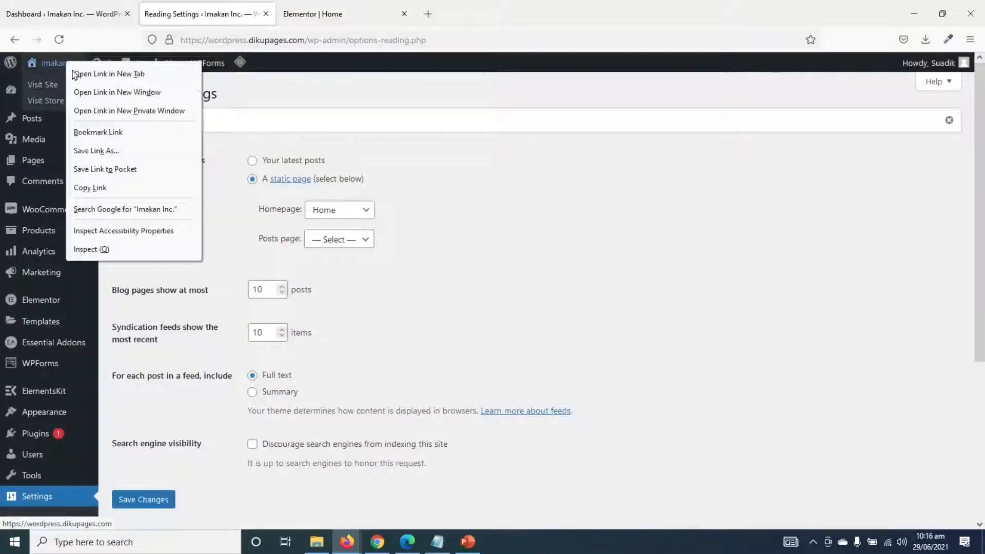
left_click(112, 74)
left_click(303, 6)
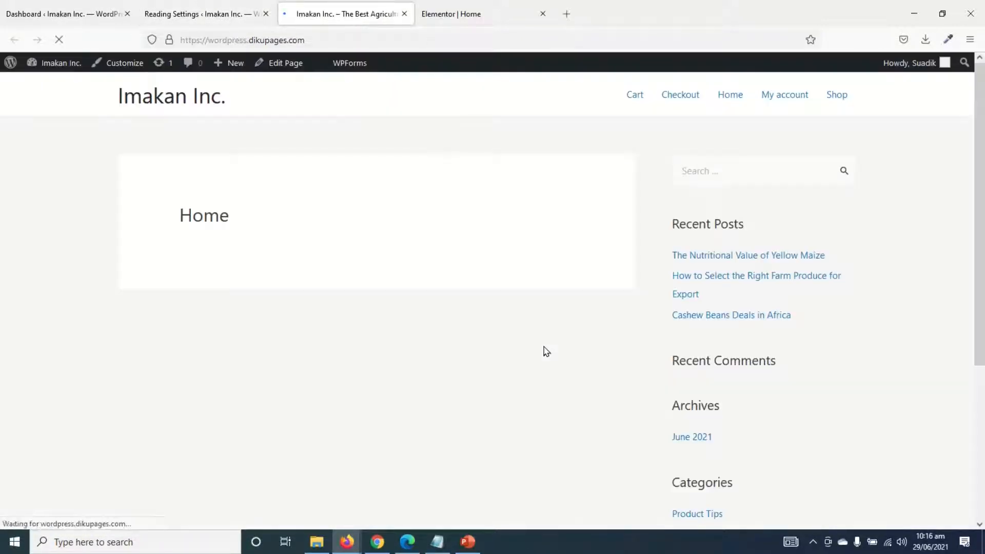
scroll(880, 476, "down", 5)
scroll(882, 477, "up", 4)
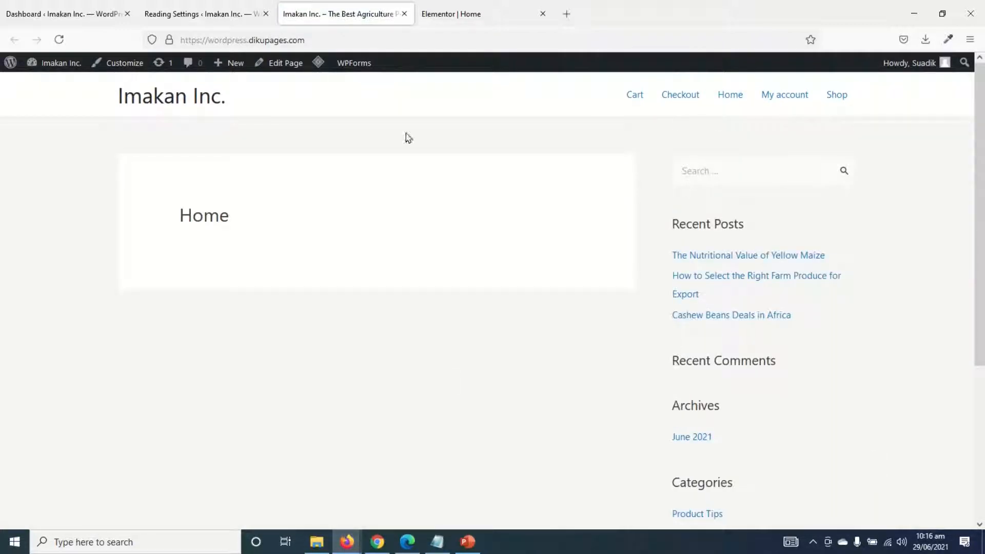
Hide the Home page's title, set its page layout to Elementor Full Width, and update the page
left_click(425, 15)
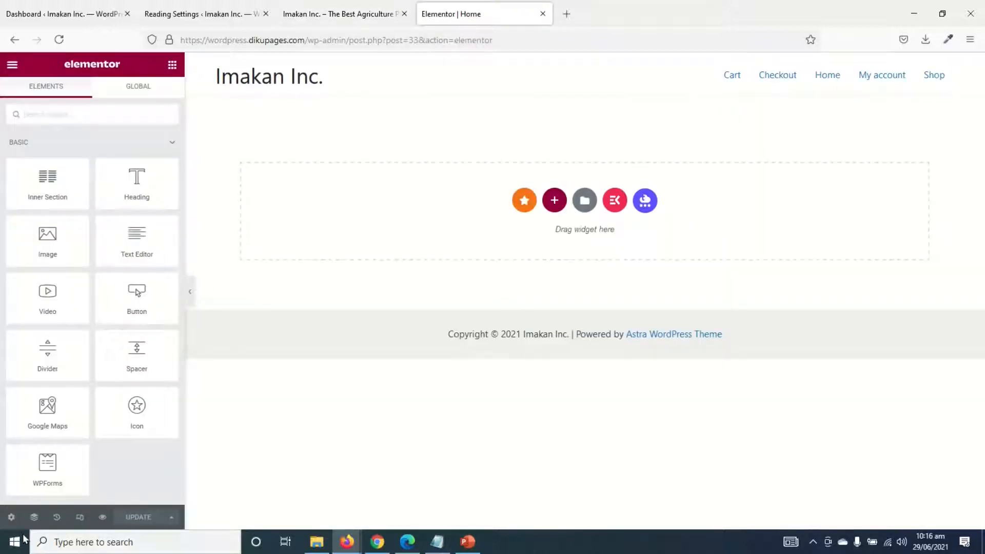
left_click(12, 519)
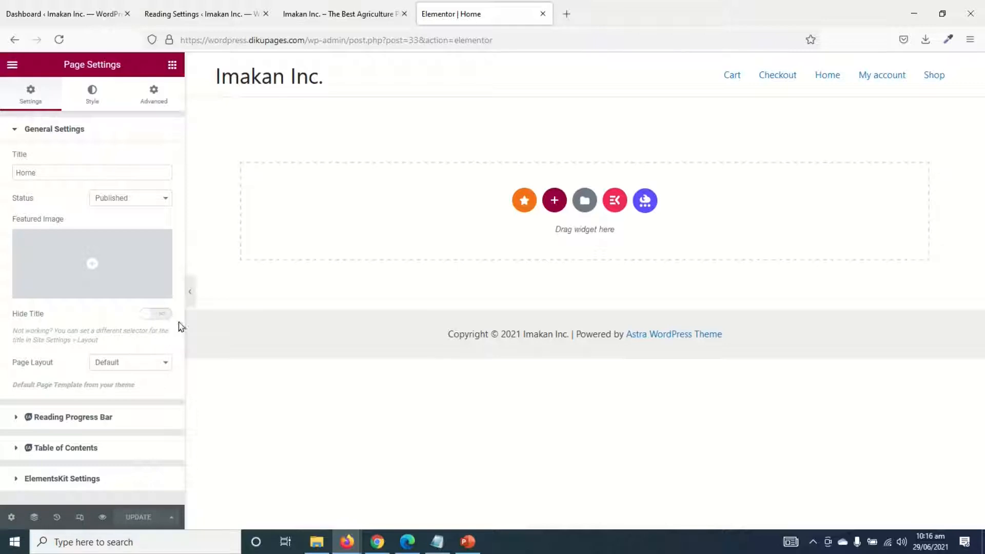
left_click(331, 10)
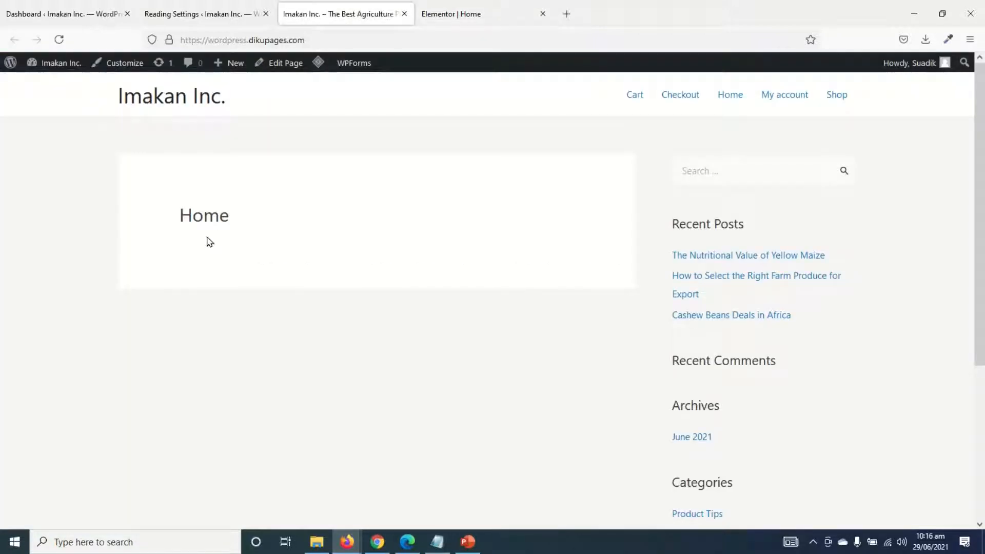
left_click(479, 18)
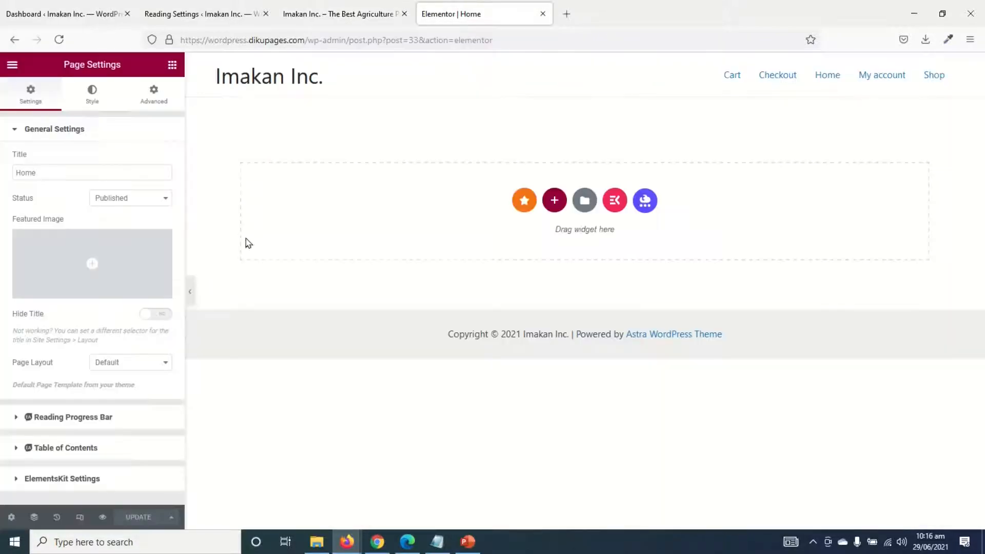
left_click(161, 316)
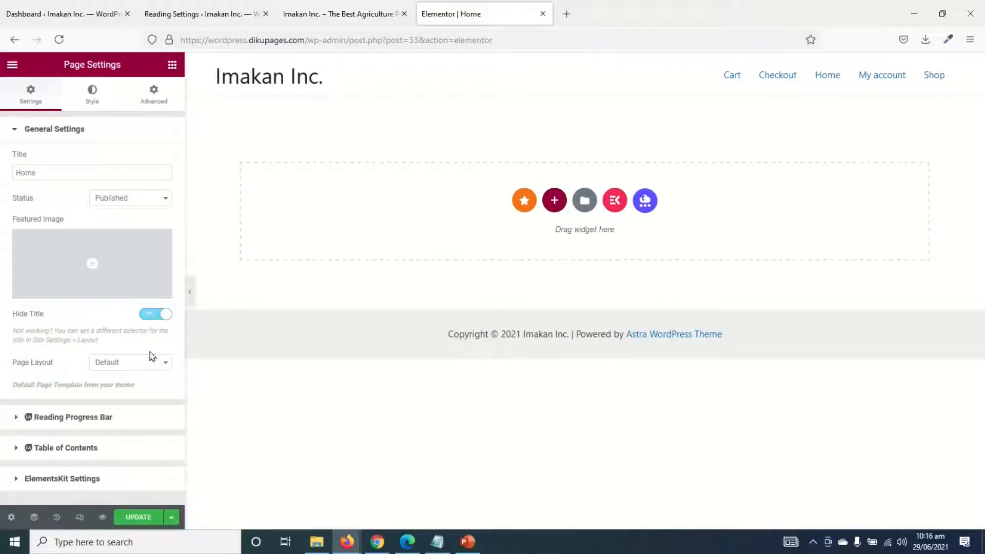
left_click(131, 367)
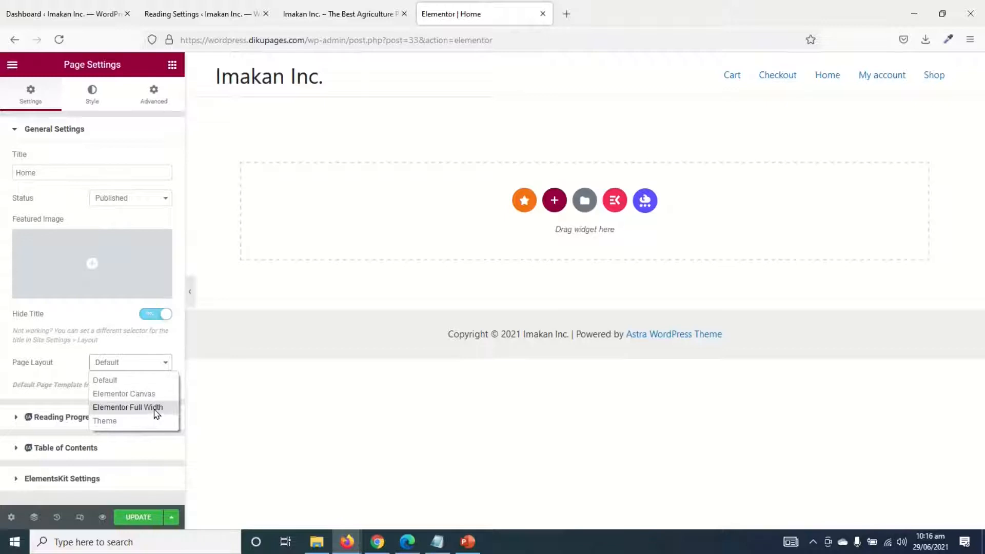
left_click(127, 408)
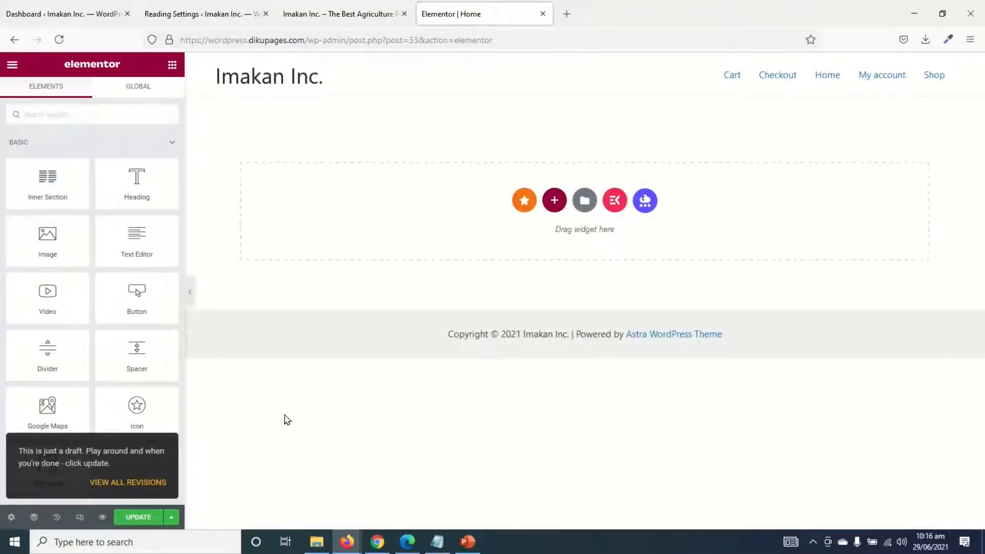
left_click(137, 517)
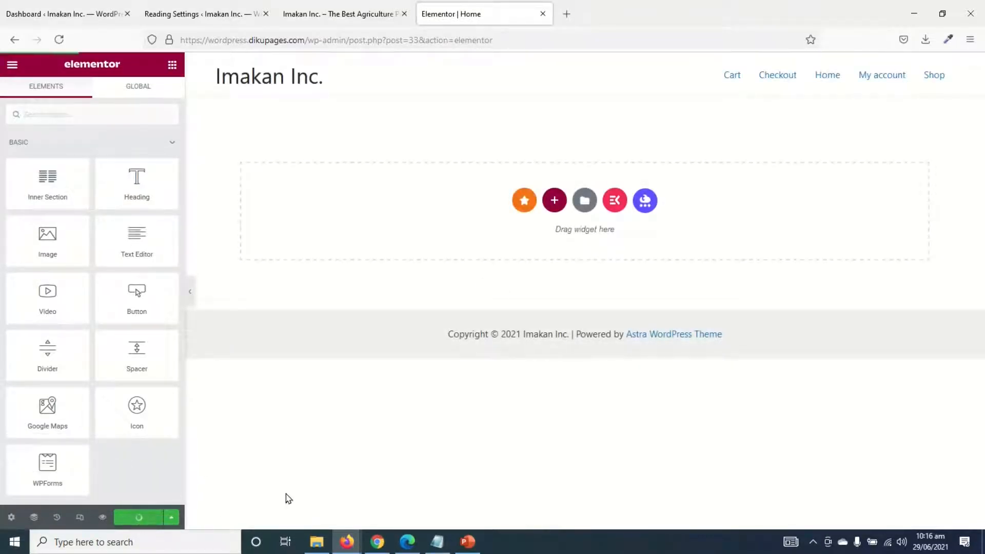
Reload the live site to check the Home page's updated full-width layout, and close that browser tab
left_click(354, 12)
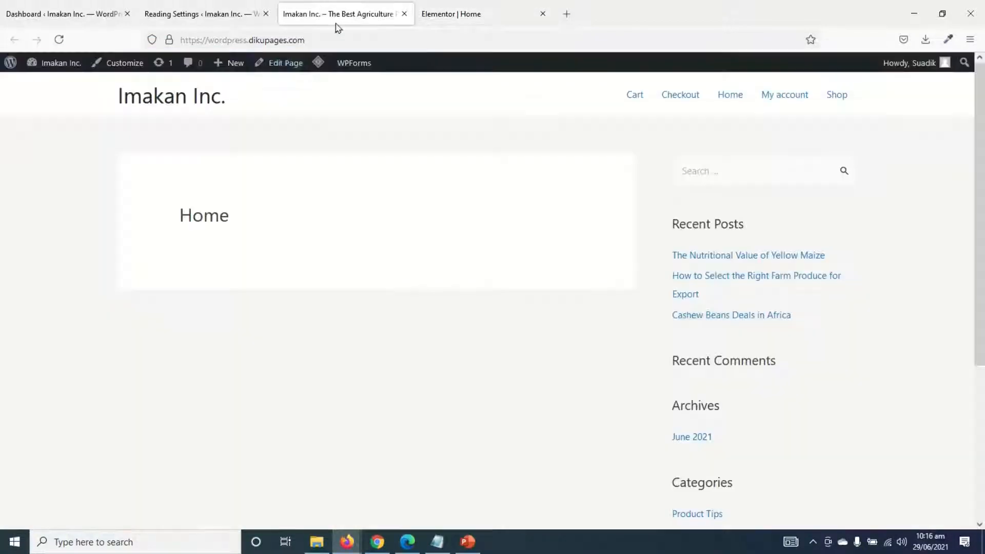
left_click(59, 39)
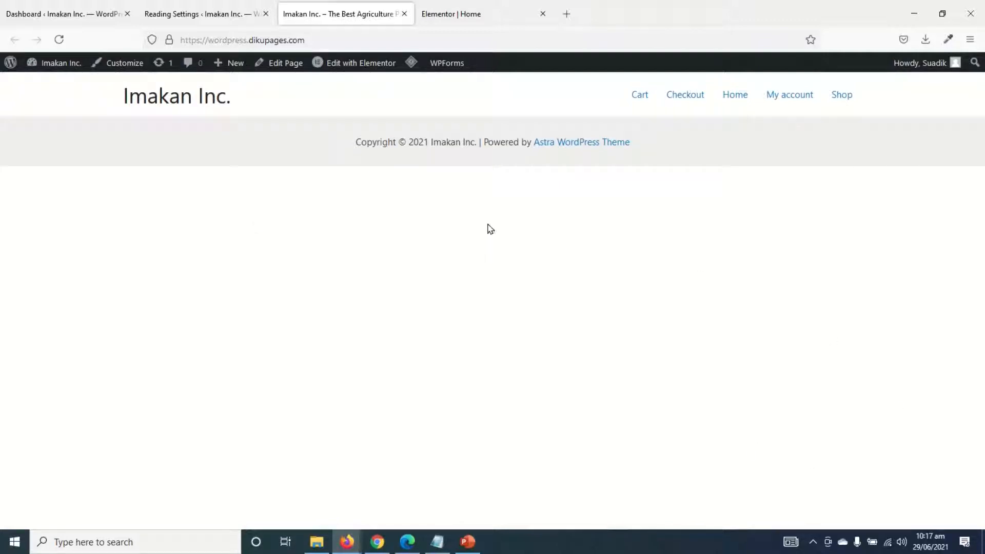
left_click(405, 14)
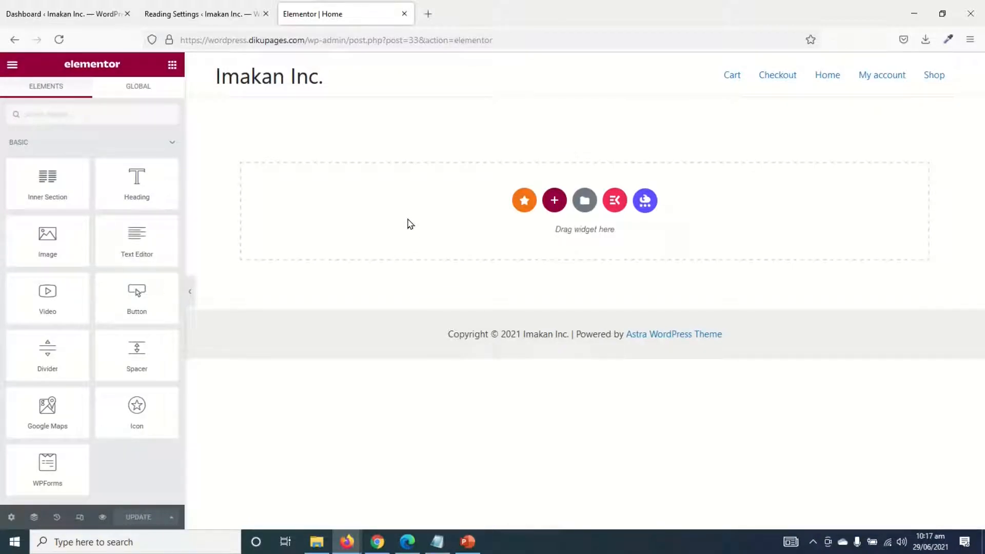
scroll(92, 295, "down", 3)
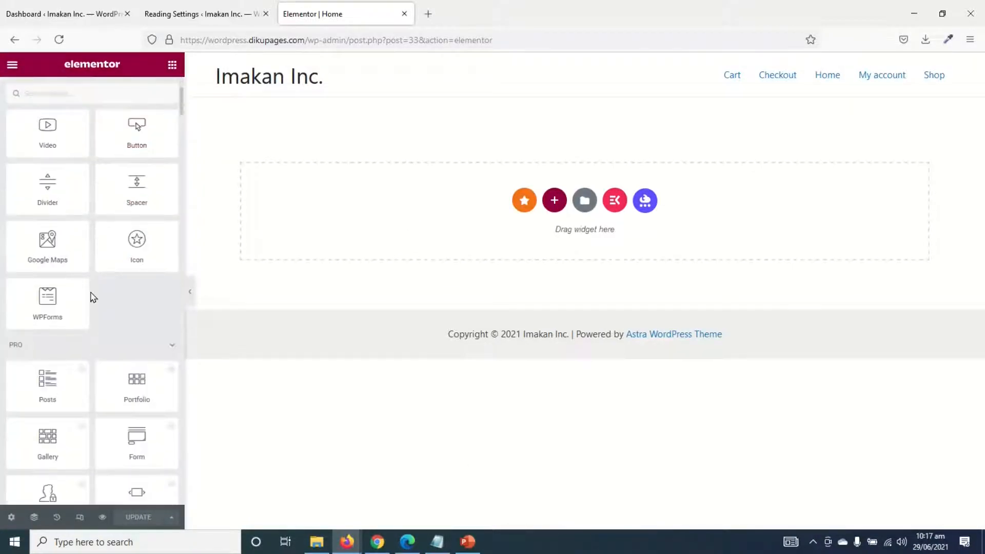
scroll(95, 298, "down", 15)
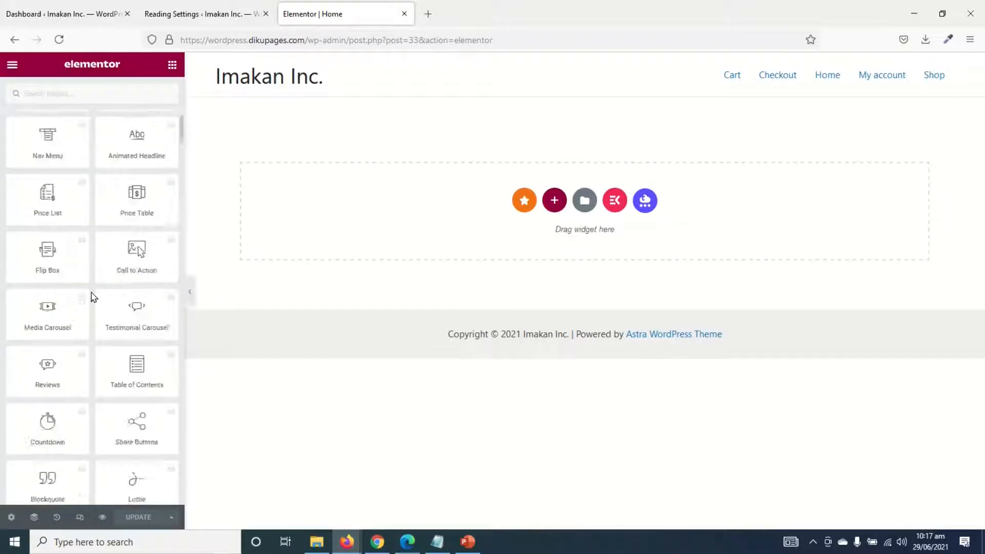
scroll(94, 291, "up", 15)
scroll(99, 280, "up", 3)
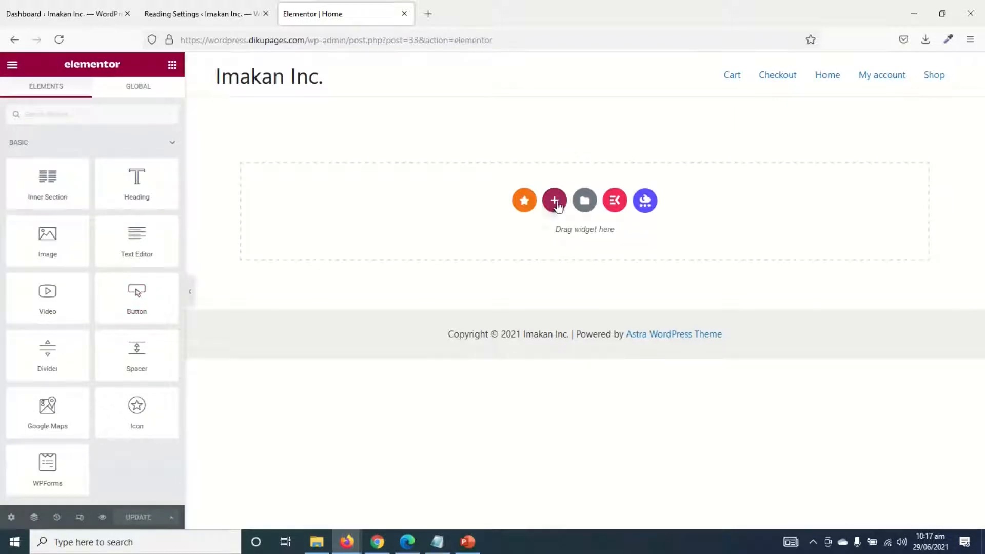
Add a section with two equal columns to the page and give it a minimum height of 600 px
left_click(554, 206)
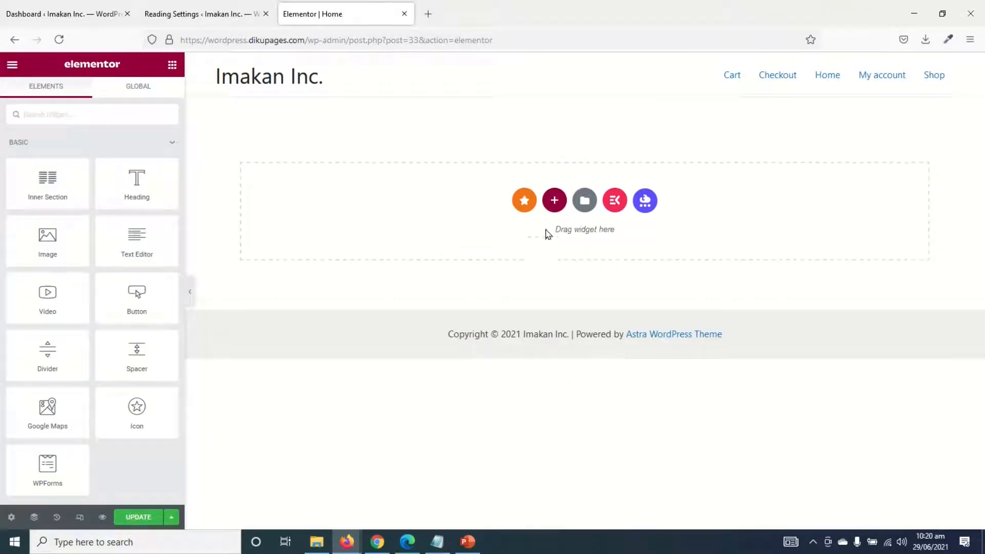
left_click(555, 201)
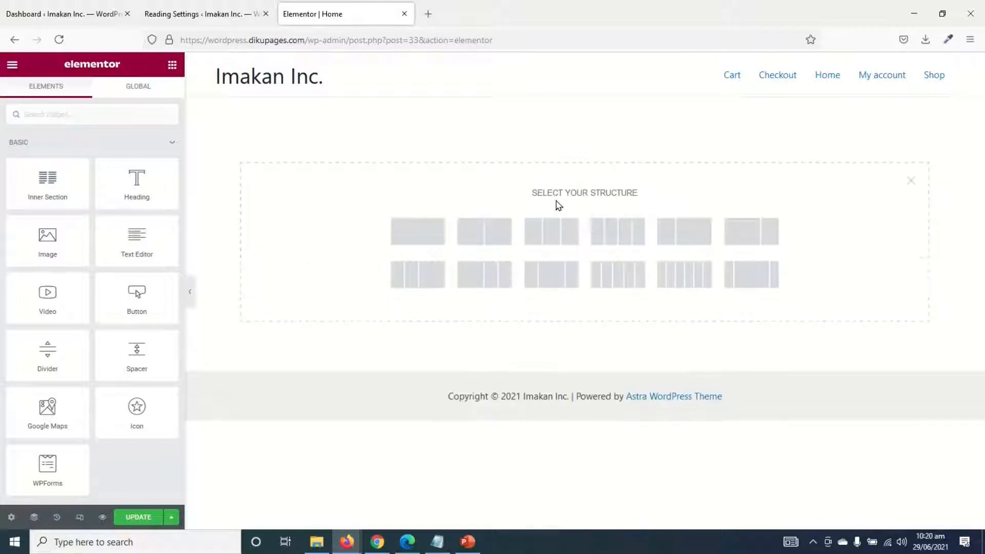
left_click(487, 234)
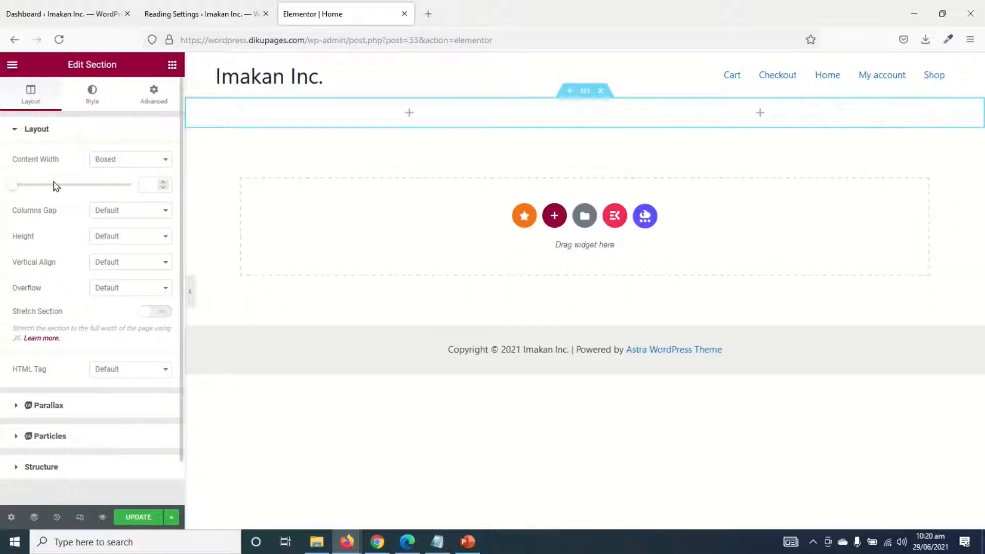
left_click(143, 237)
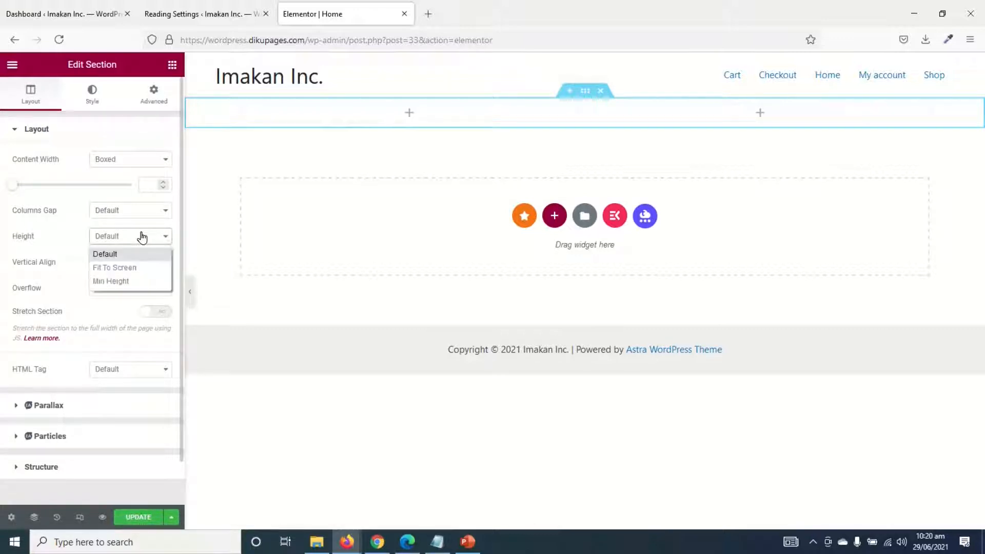
left_click(135, 281)
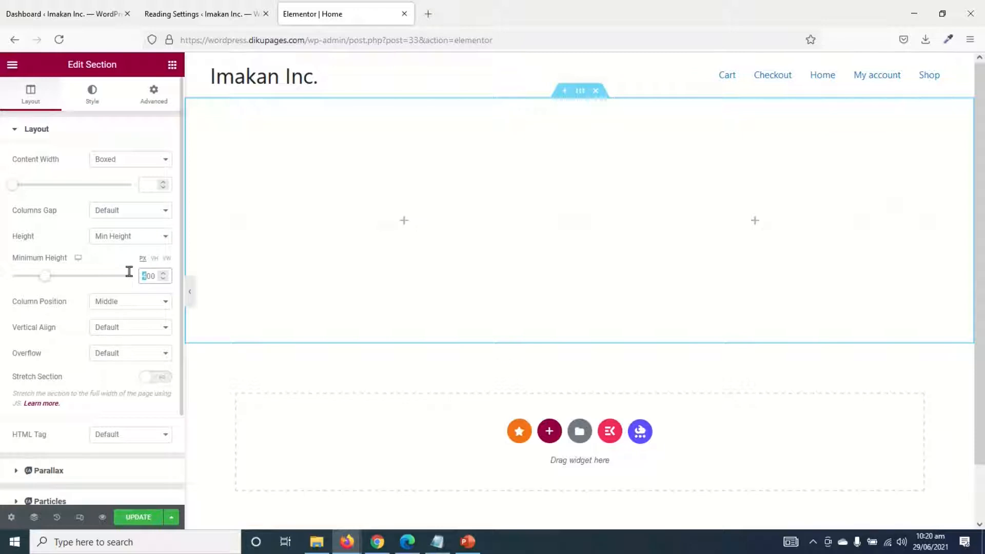
type("6")
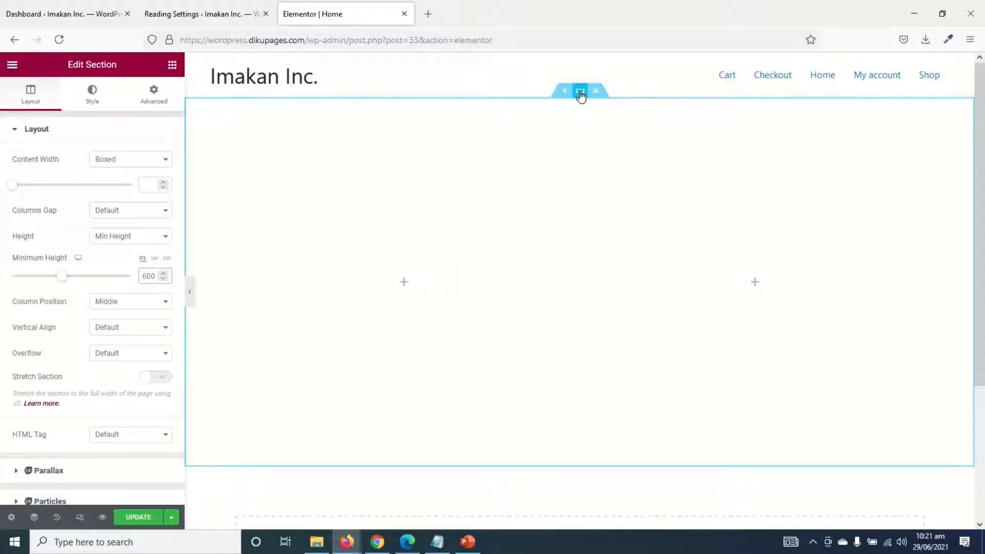
Give the two-column section a classic background in dark purple, #31124F
left_click(93, 93)
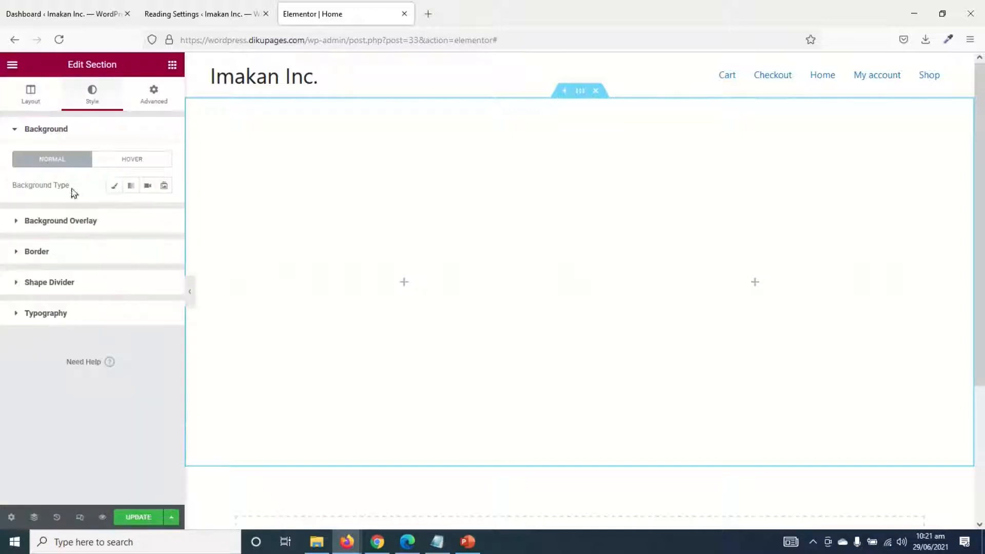
left_click(115, 186)
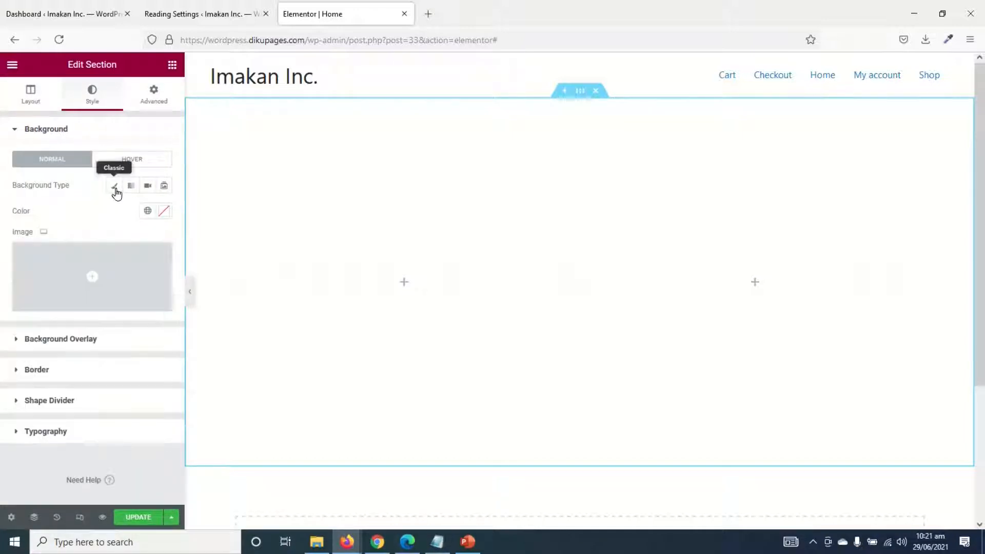
left_click(164, 211)
left_click(115, 278)
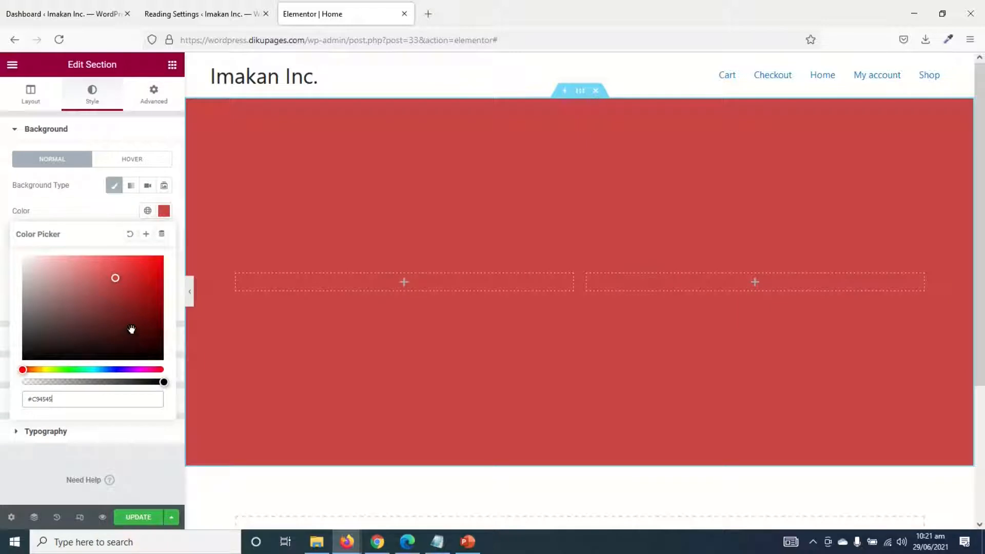
left_click(131, 329)
left_click_drag(48, 370, 92, 369)
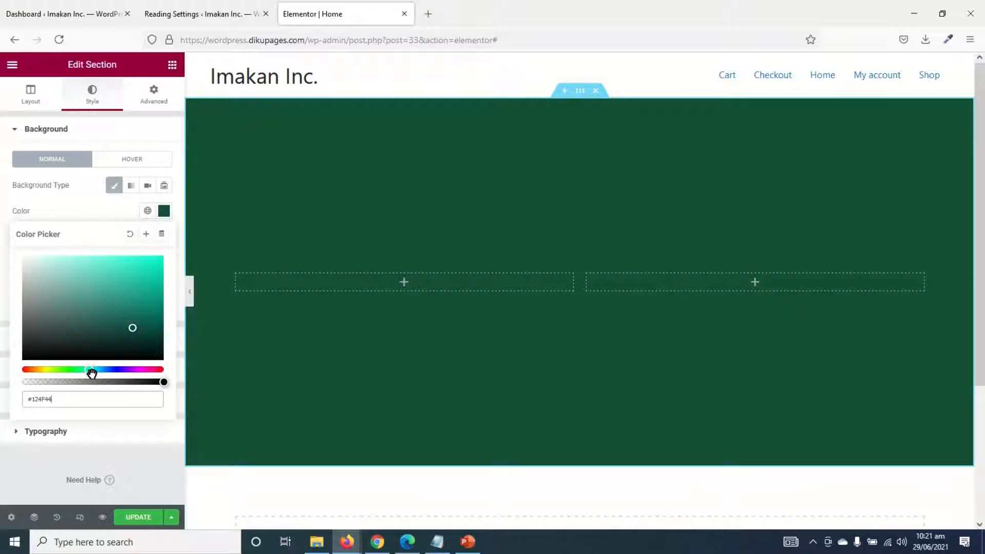
left_click(128, 369)
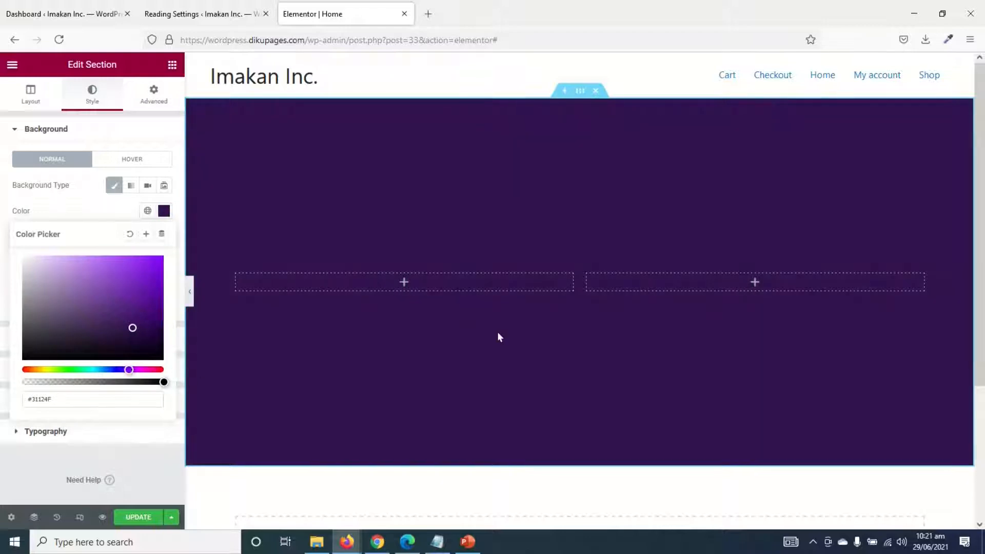
left_click(164, 211)
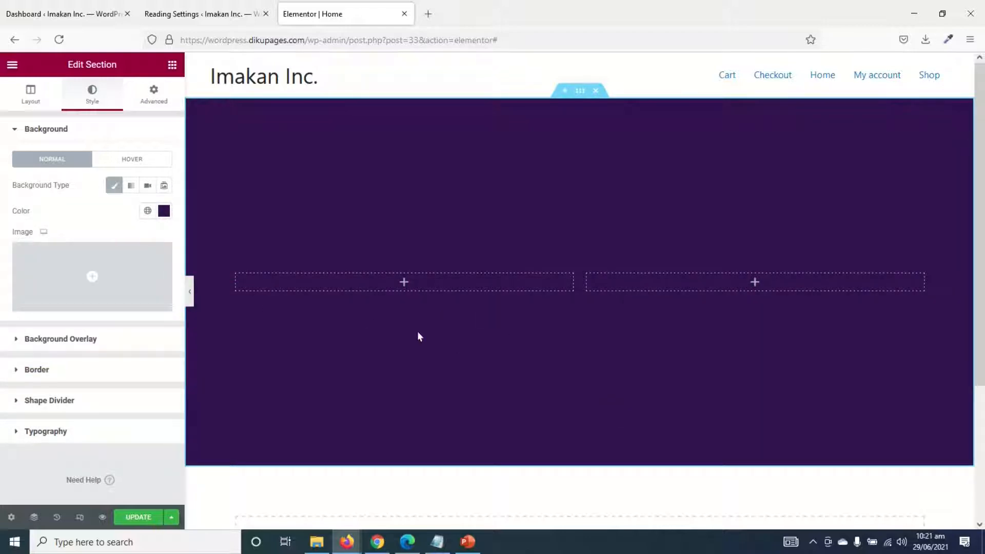
Insert the green farmland picture hero.jpg from the media library as the section's background image
mouse_move(94, 279)
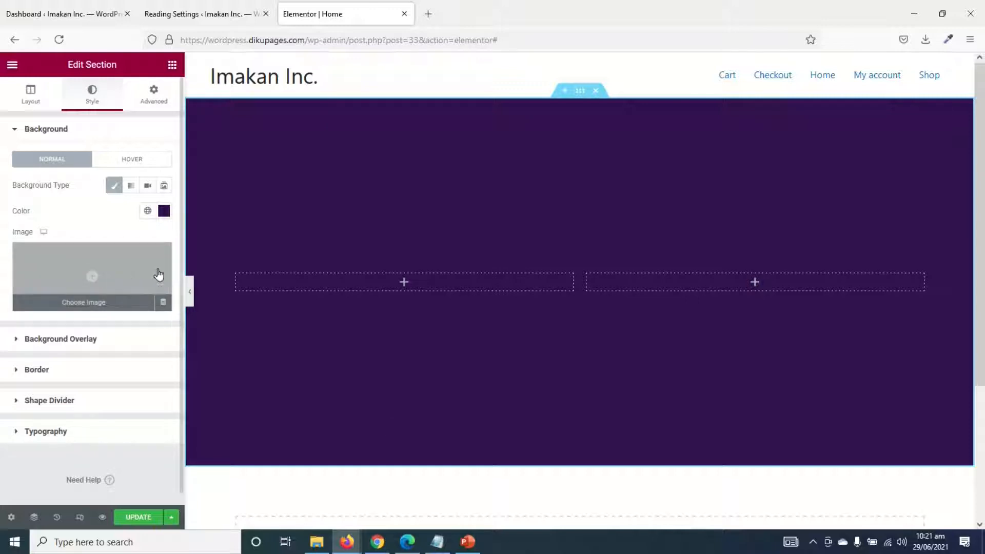
left_click(113, 286)
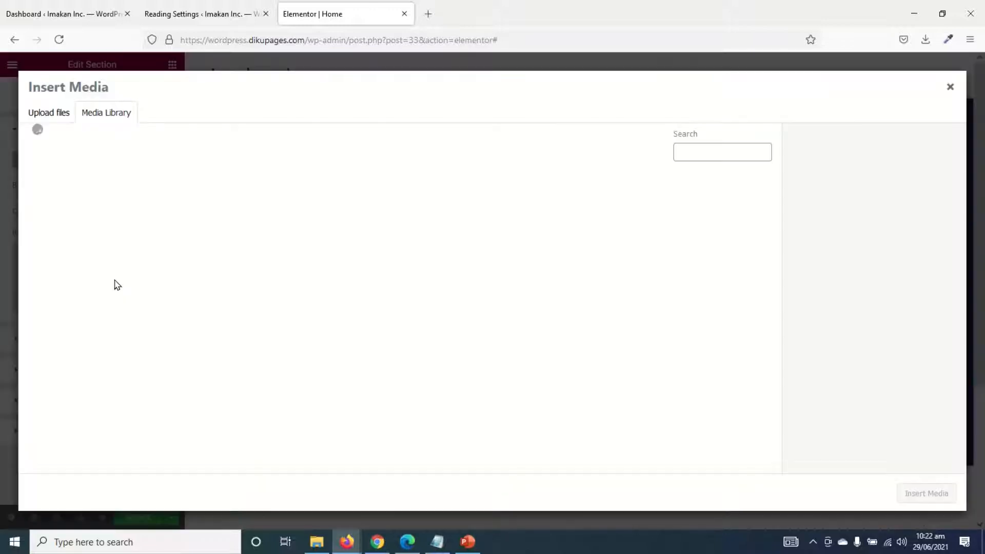
left_click(43, 111)
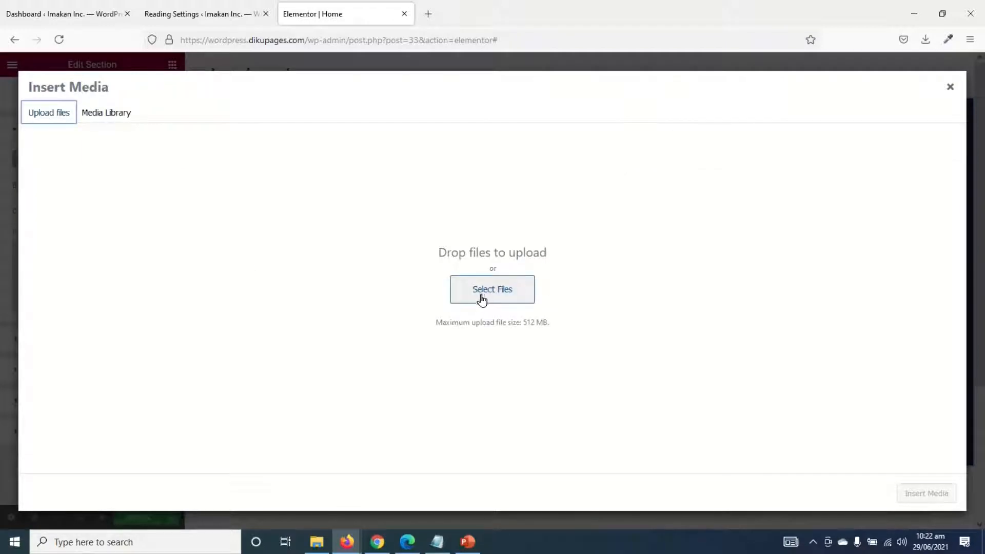
left_click(115, 113)
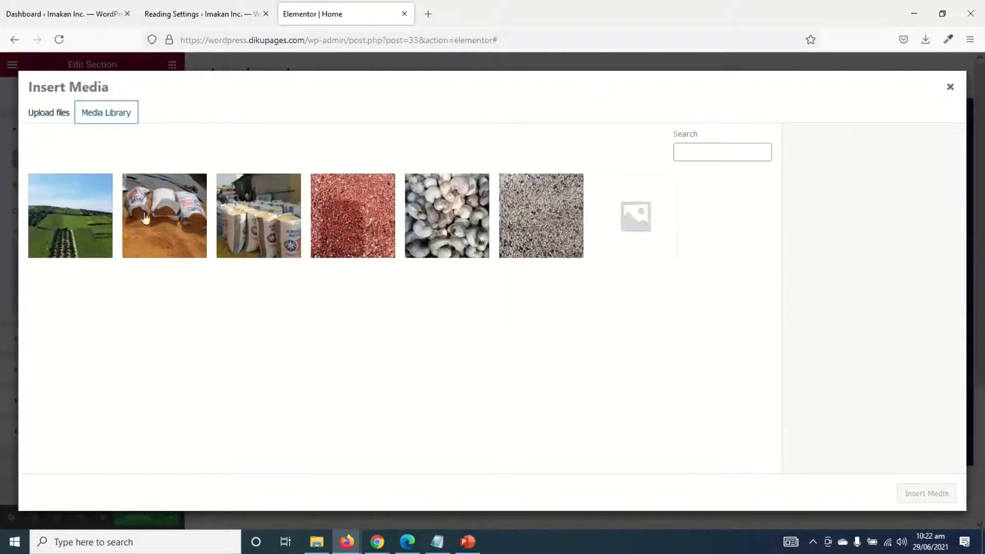
left_click(62, 225)
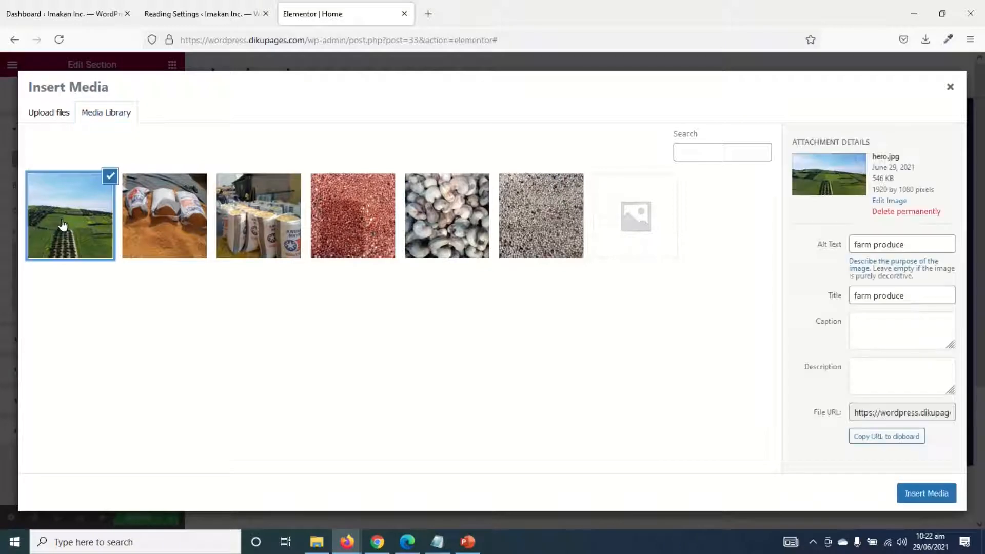
left_click(924, 496)
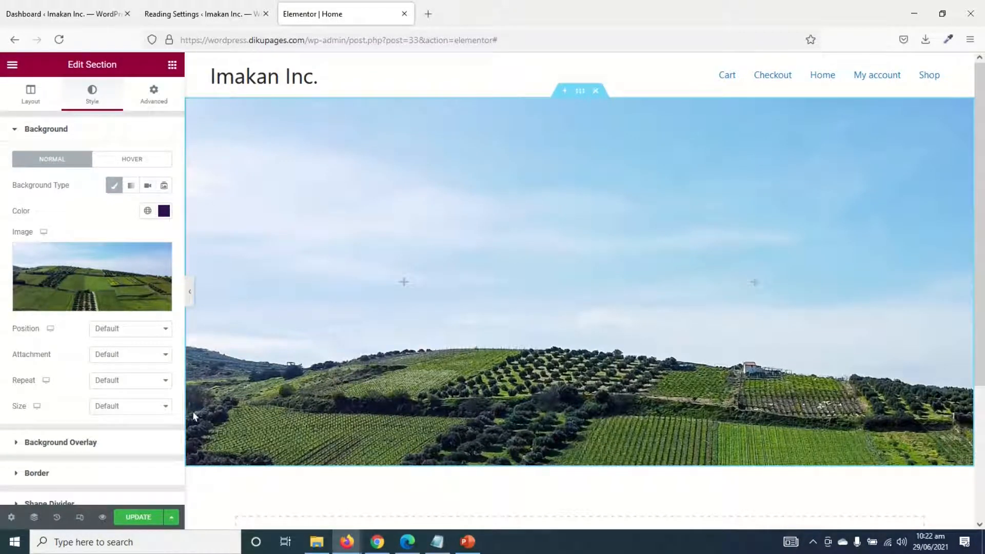
Set the background image's position to Center Center, size to Cover and attachment to Fixed, and check the scrolling effect
left_click(128, 331)
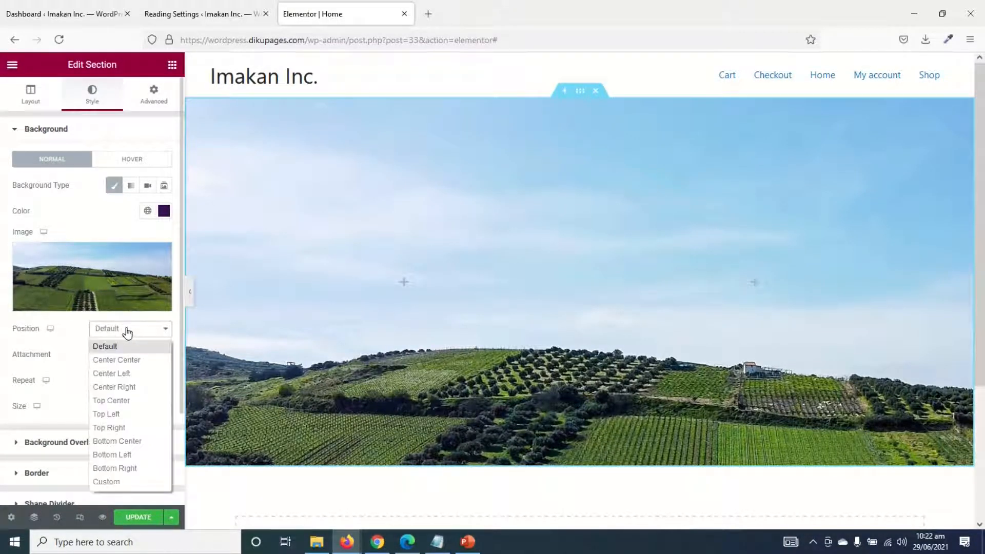
left_click(147, 360)
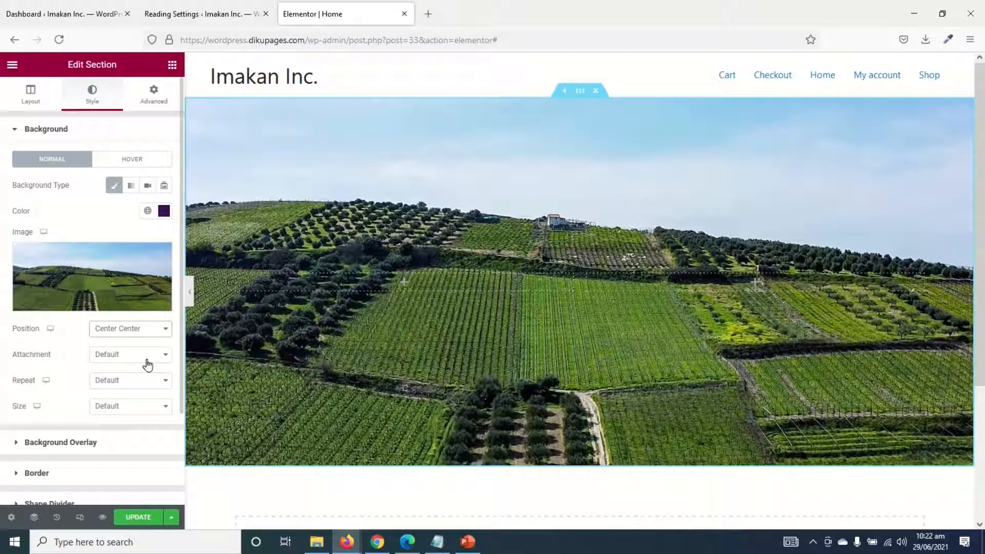
left_click(123, 409)
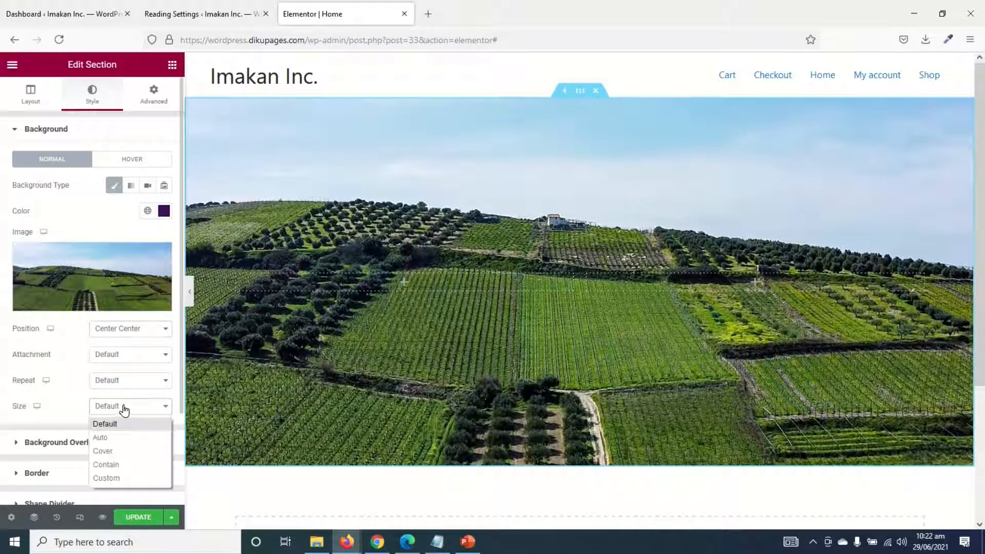
left_click(114, 453)
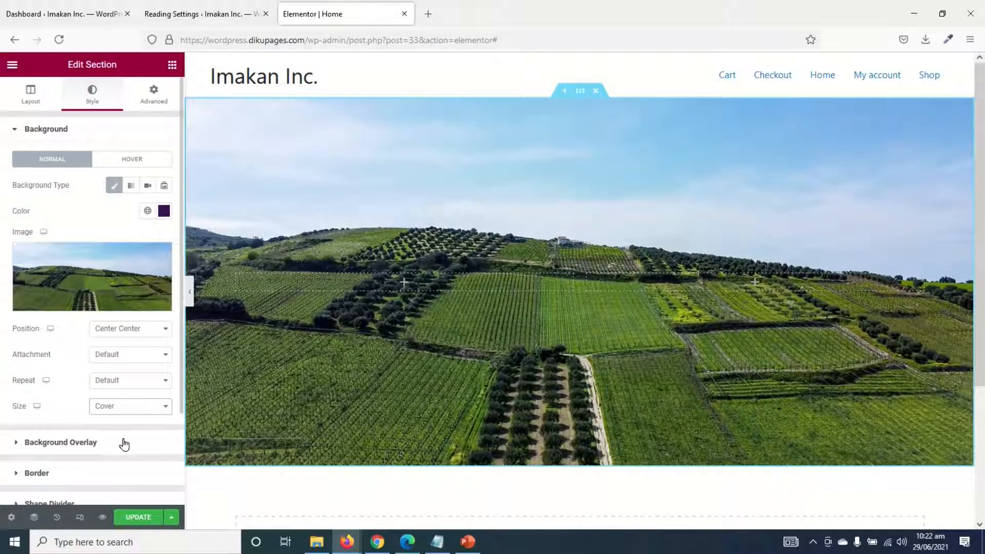
left_click(119, 358)
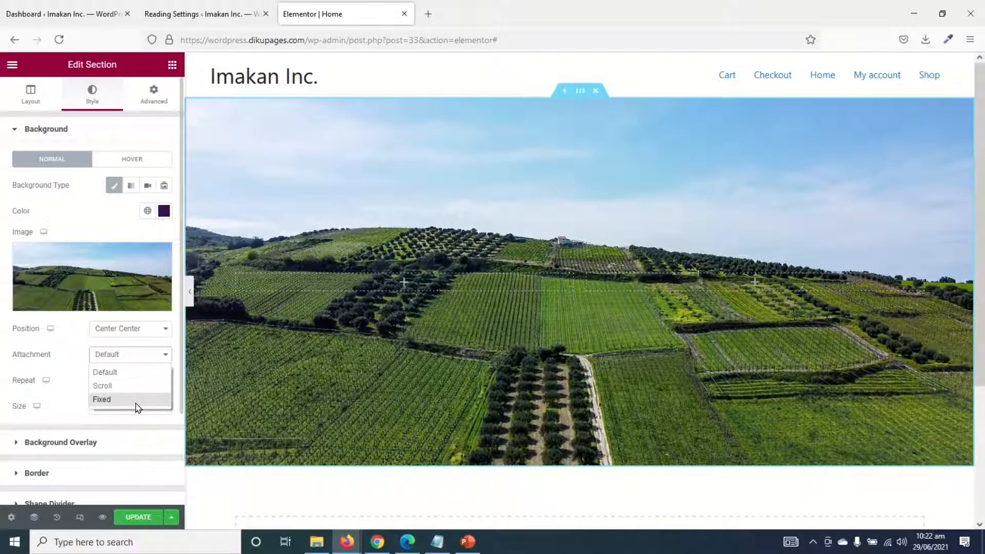
left_click(136, 404)
scroll(414, 364, "down", 3)
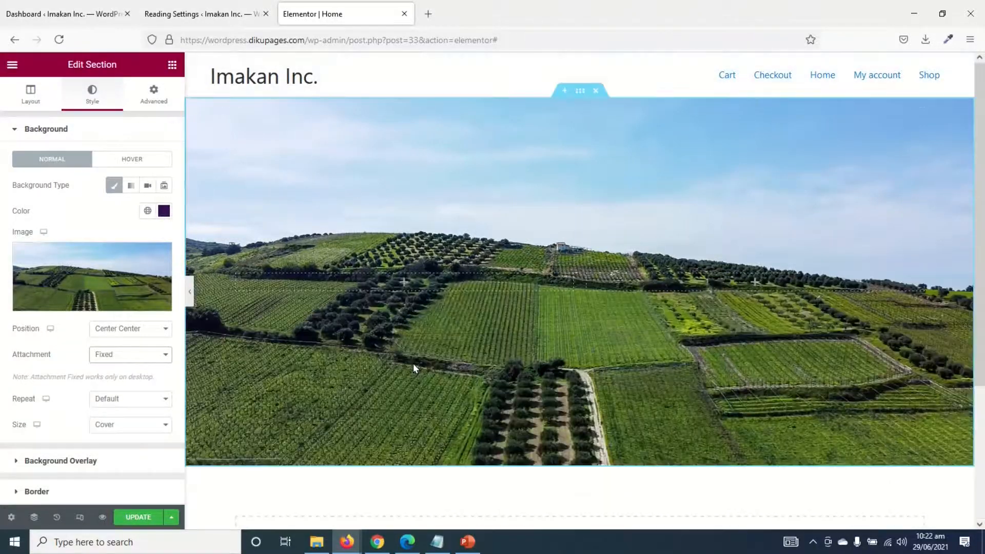
scroll(413, 368, "up", 3)
scroll(414, 367, "down", 3)
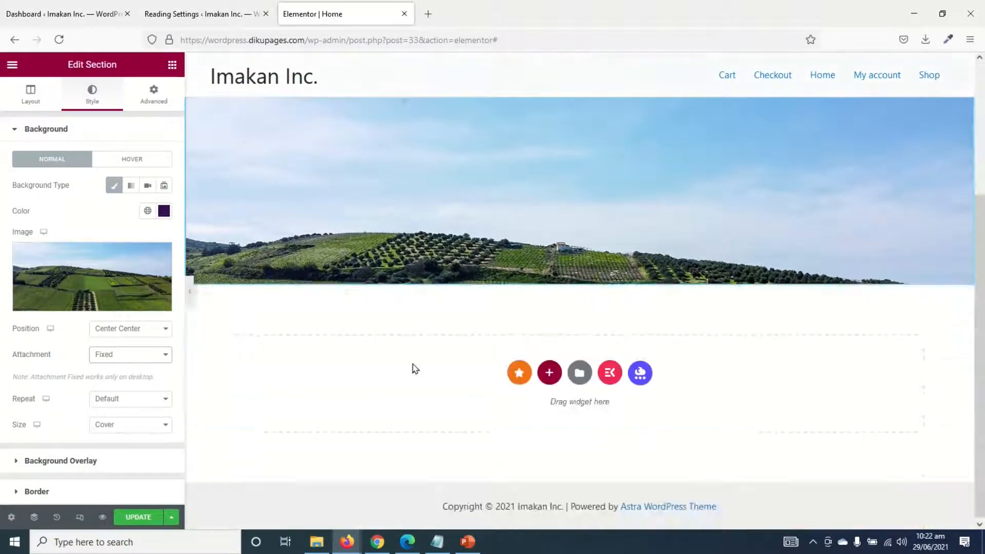
scroll(413, 368, "up", 3)
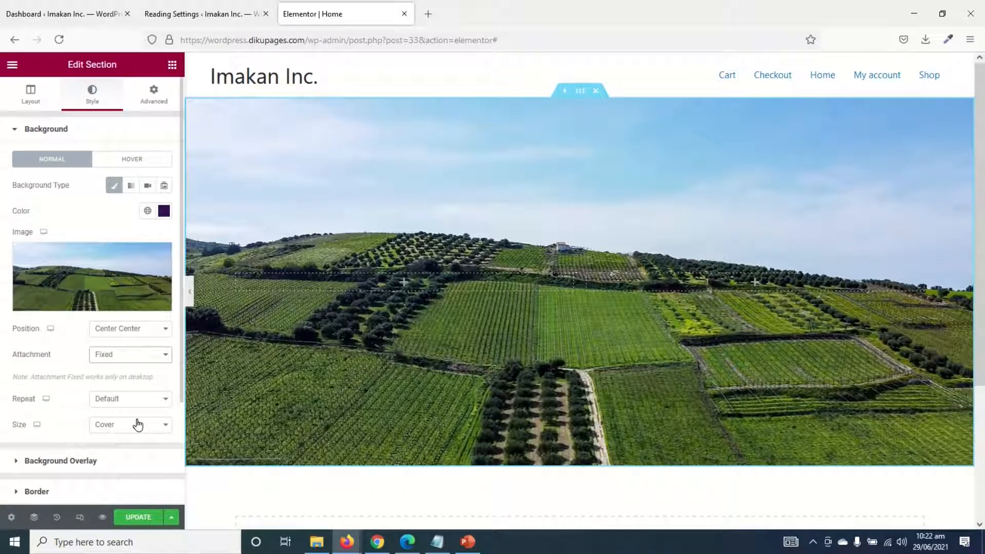
Give the farmland section a classic background overlay in solid black
scroll(136, 413, "down", 2)
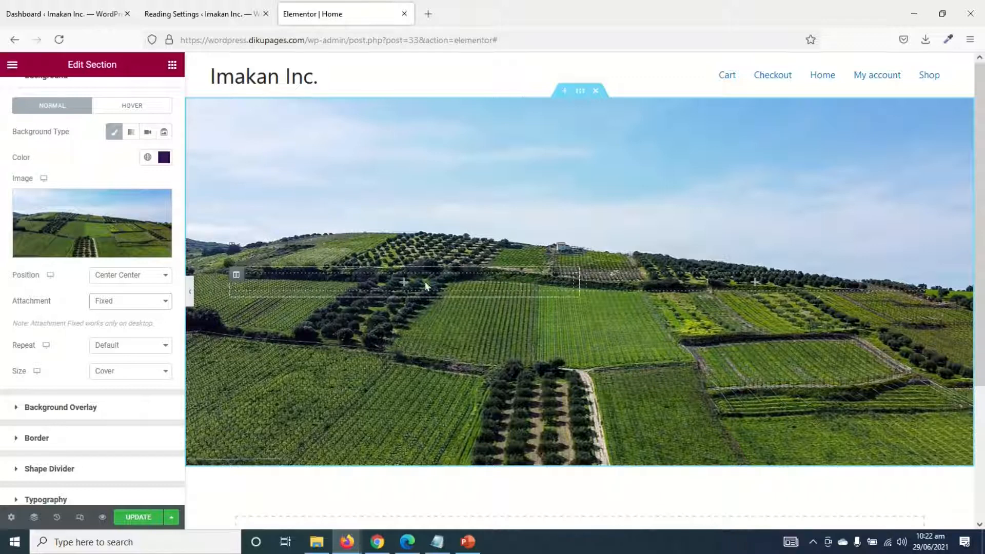
left_click(61, 408)
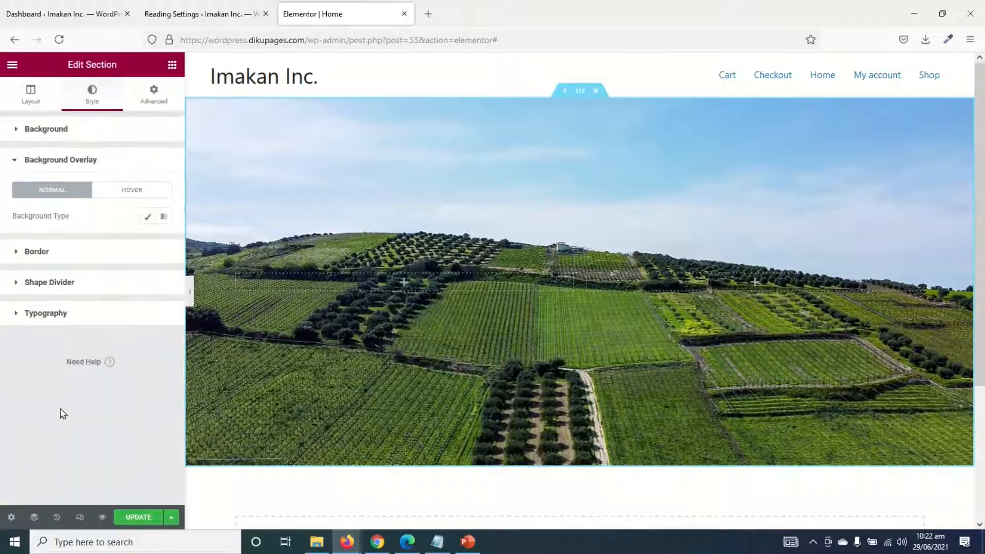
left_click(146, 217)
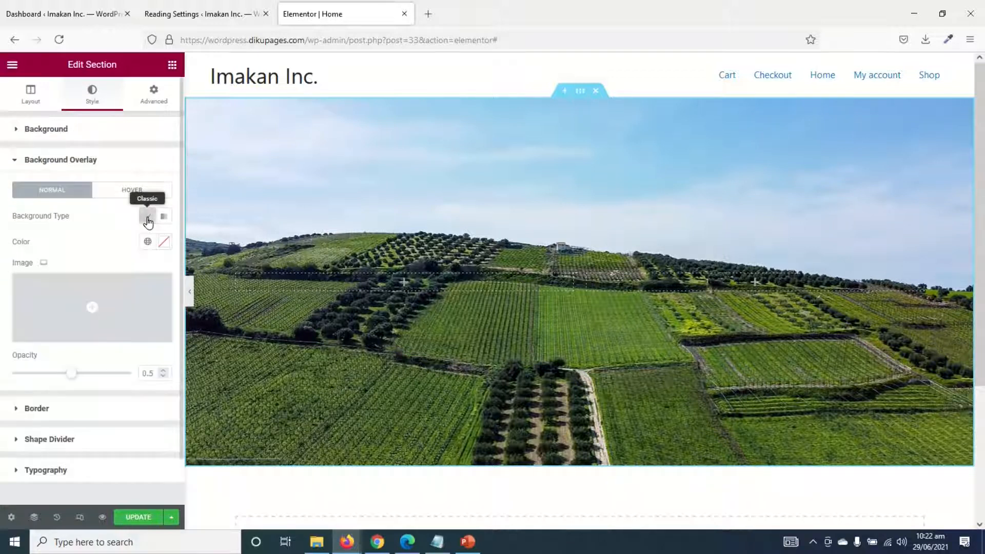
left_click(165, 245)
left_click_drag(95, 326, 10, 401)
left_click(3, 414)
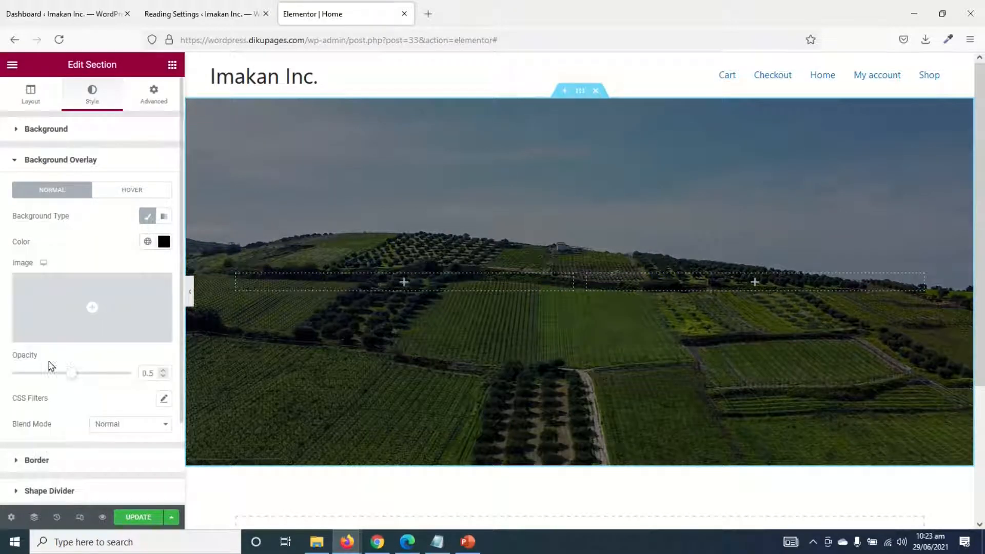
Set the opacity of the section's background overlay to 0.6
left_click_drag(72, 375, 62, 396)
double_click(153, 374)
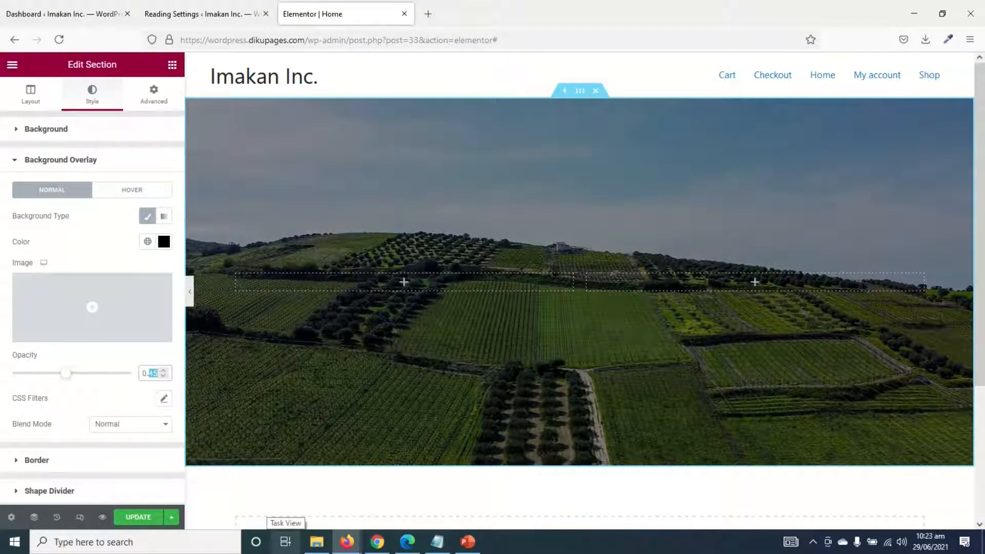
type("6")
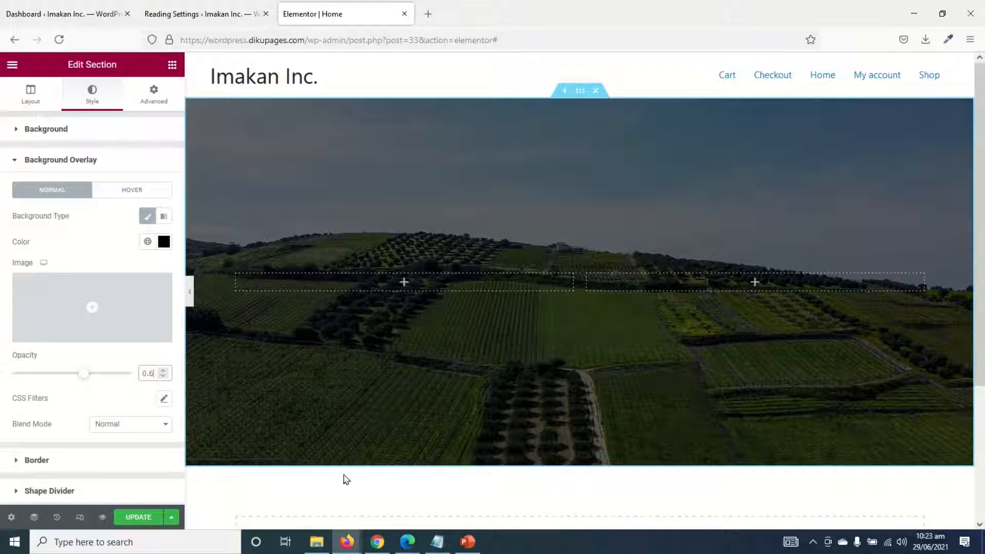
Add a Heading widget to the section's first column with the title THE BEST AGRICULTURE PRODUCTS
left_click(172, 65)
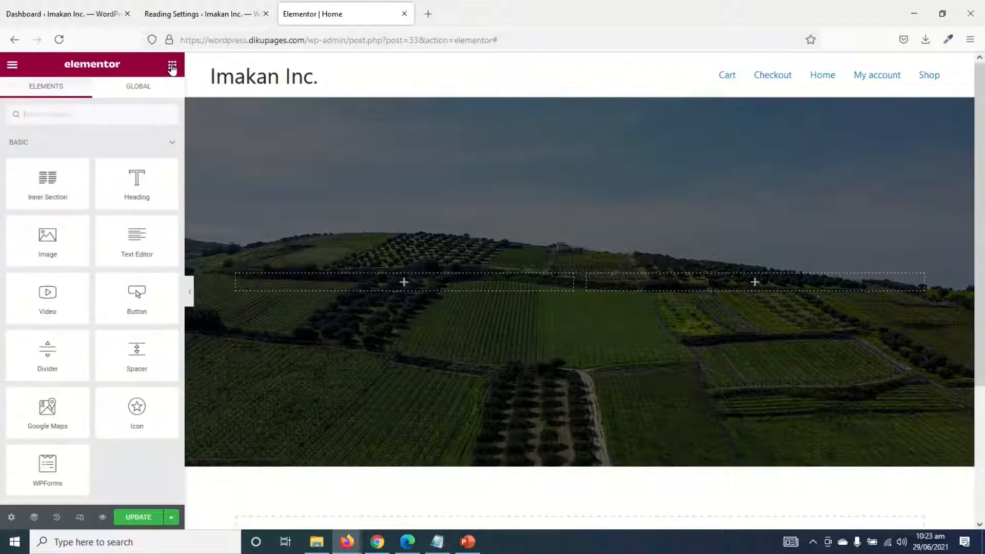
left_click_drag(137, 180, 424, 281)
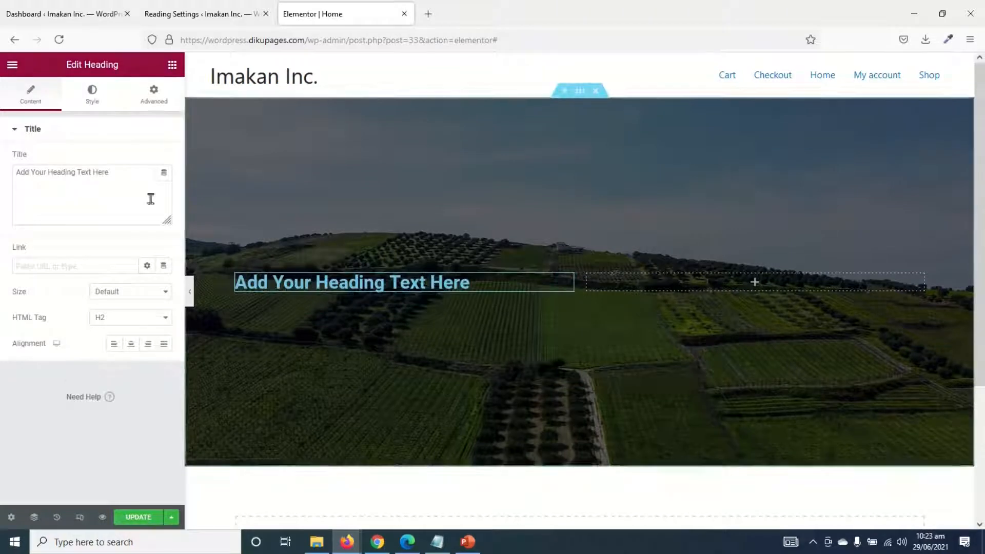
left_click_drag(119, 168, 6, 163)
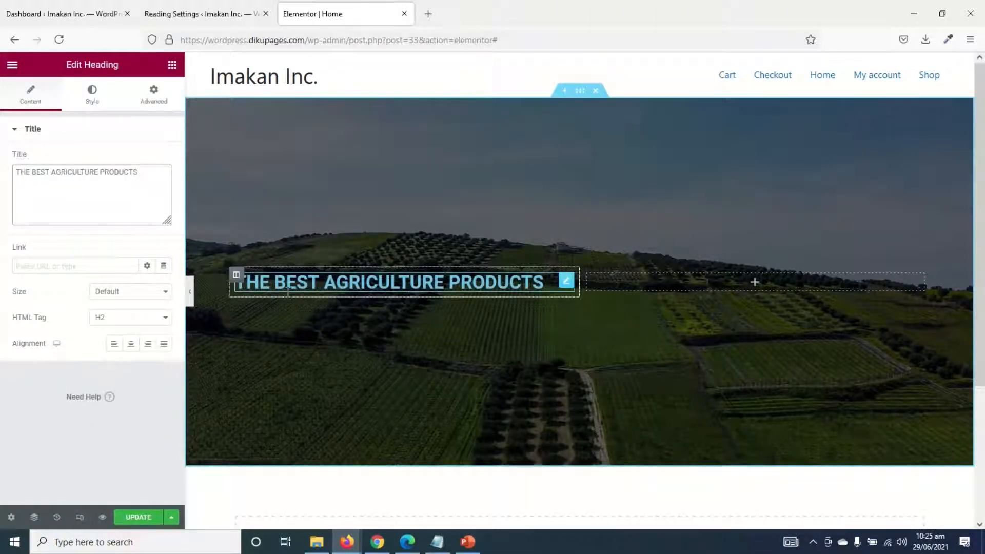
Set the heading's text color to #A2D401, copying the light green code from the colours file in Notepad
left_click(88, 95)
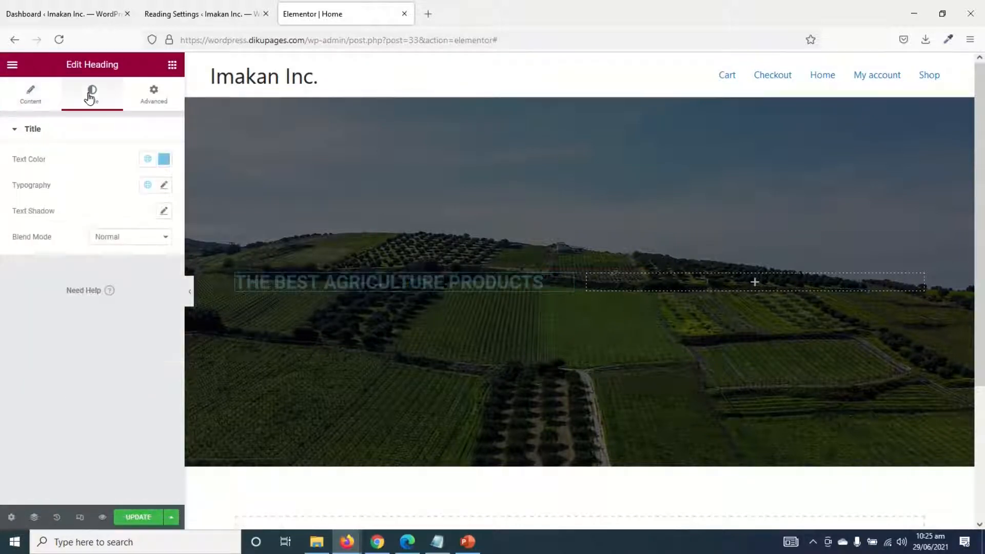
left_click(164, 161)
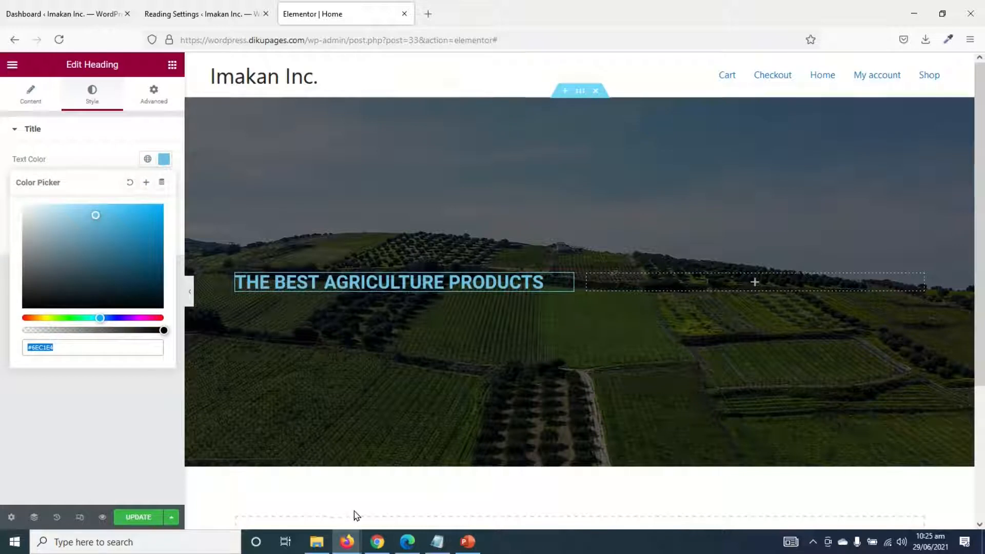
left_click(437, 542)
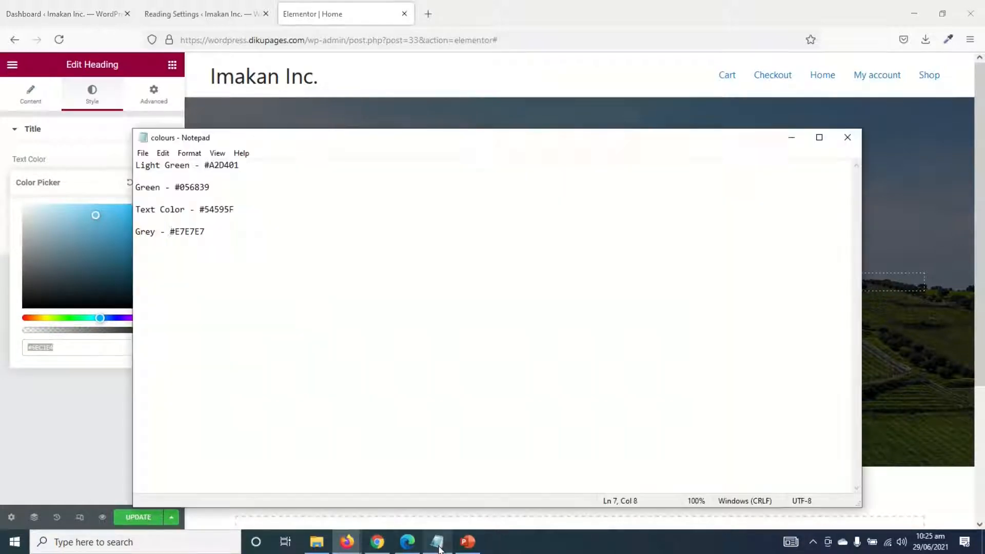
left_click_drag(249, 165, 205, 162)
key("ctrl+c")
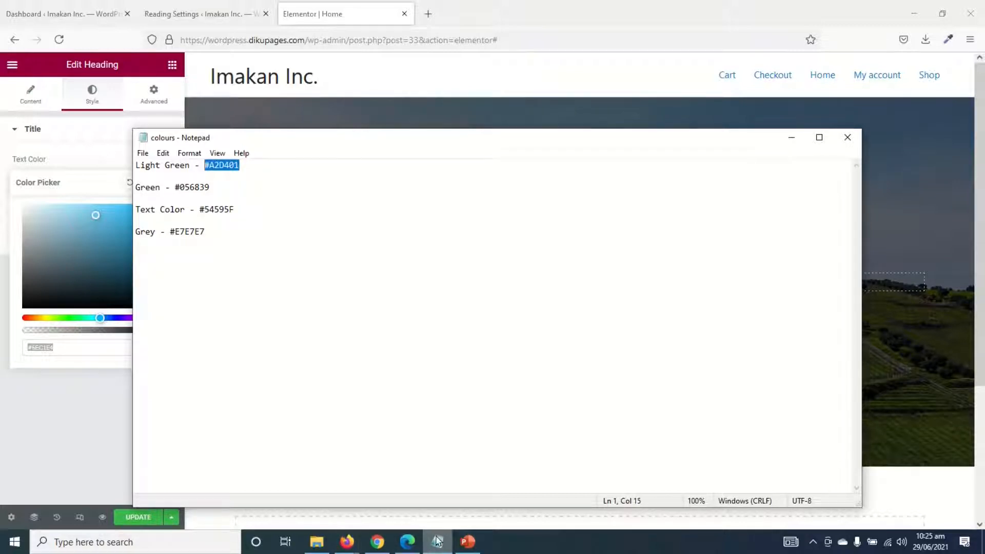
left_click(125, 400)
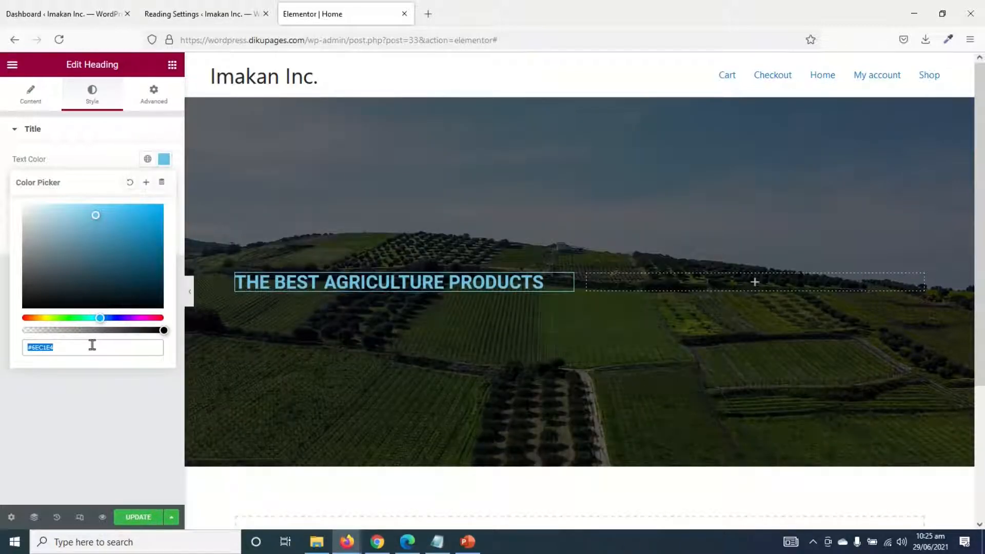
key("ctrl+v")
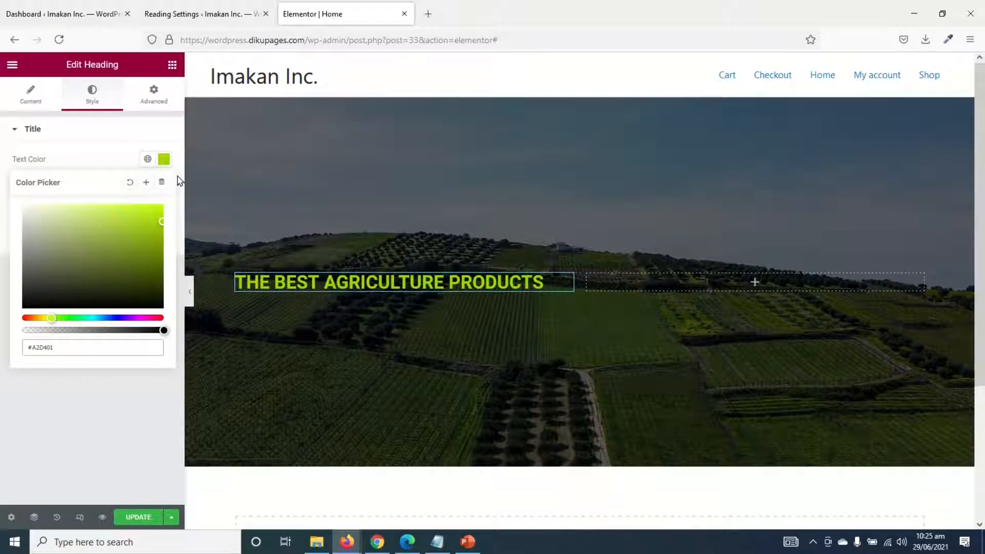
Save the heading's text color as a new global color named Light Green
left_click(146, 184)
left_click_drag(475, 293, 344, 280)
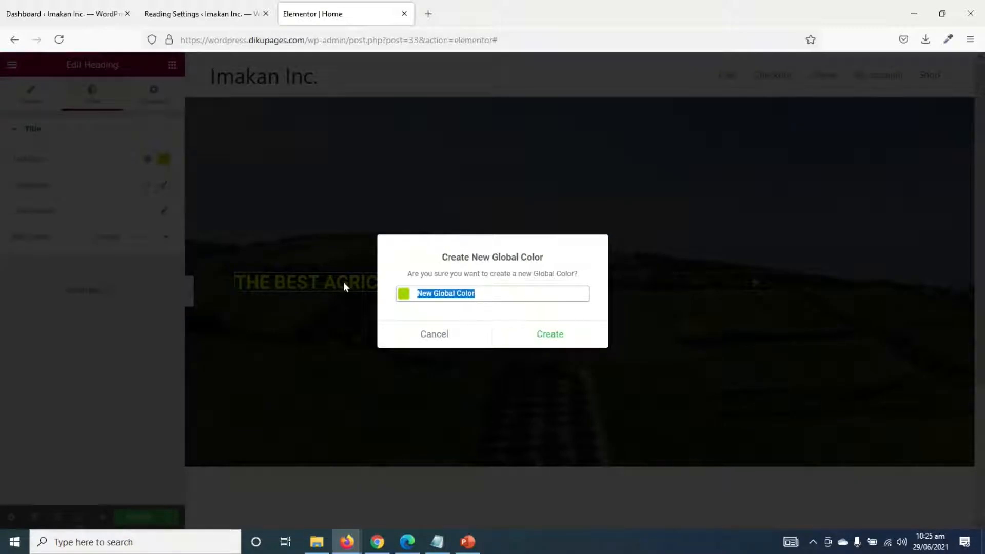
type("Light Green")
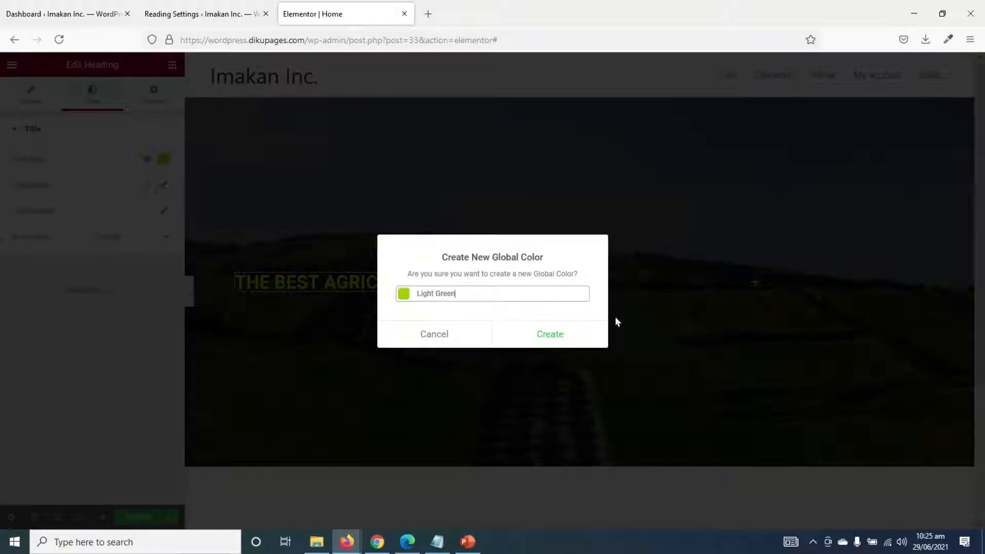
left_click(552, 330)
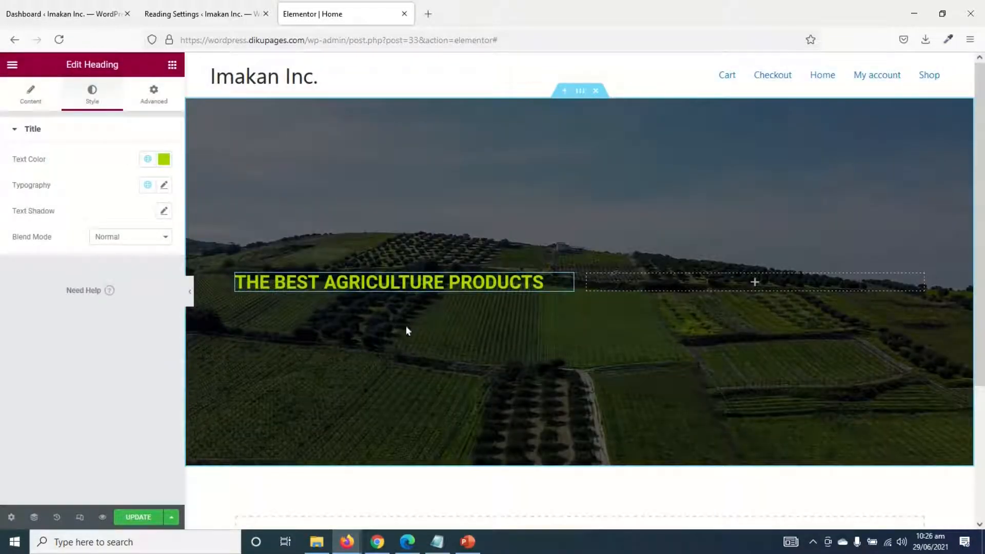
left_click(437, 544)
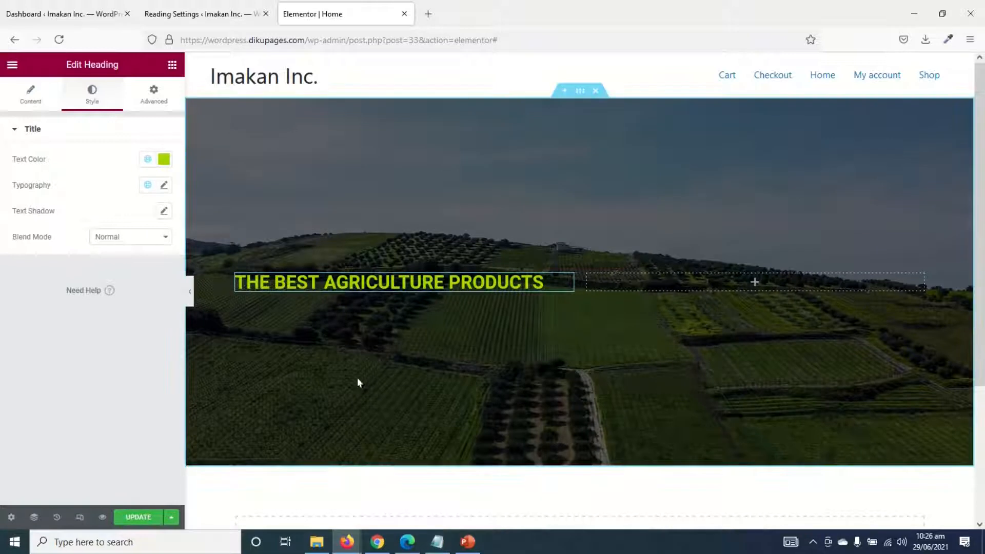
Search the widgets for heading and place a Premium Dual Heading directly below the green heading
left_click(173, 65)
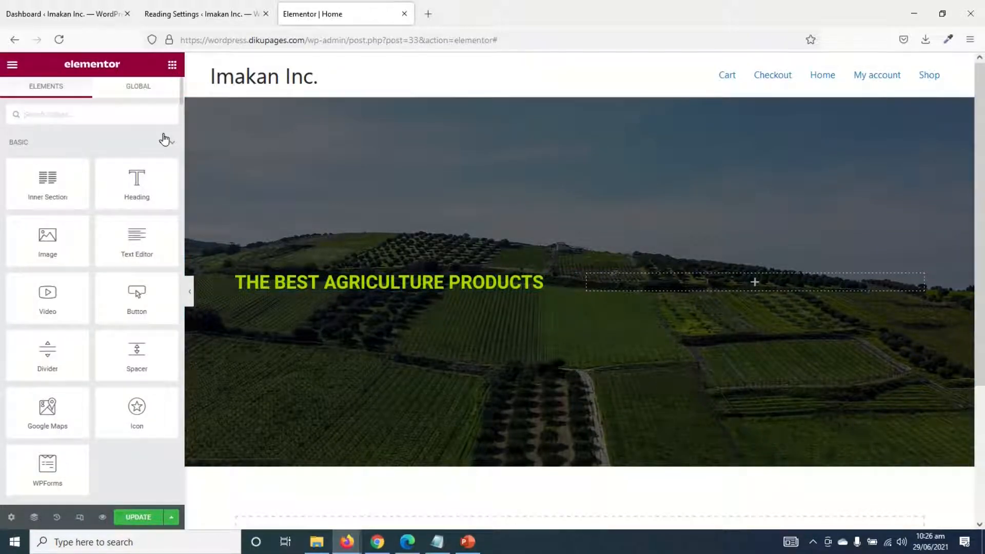
type("heading")
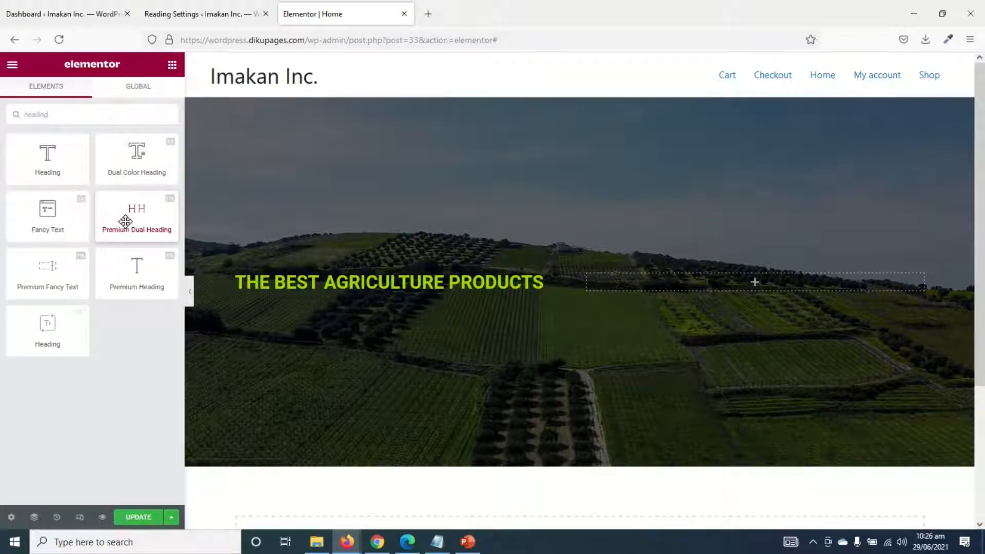
left_click_drag(128, 220, 316, 297)
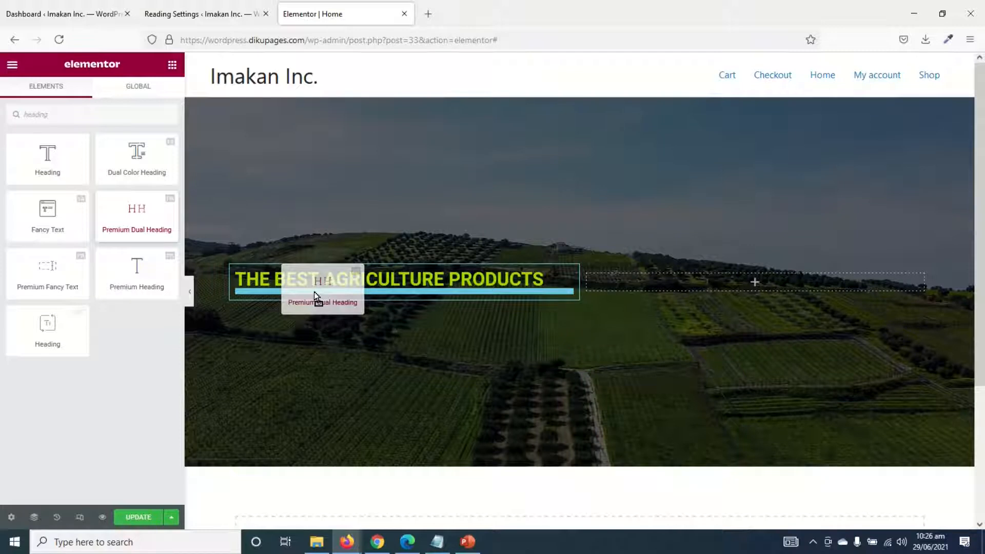
left_click_drag(316, 296, 316, 297)
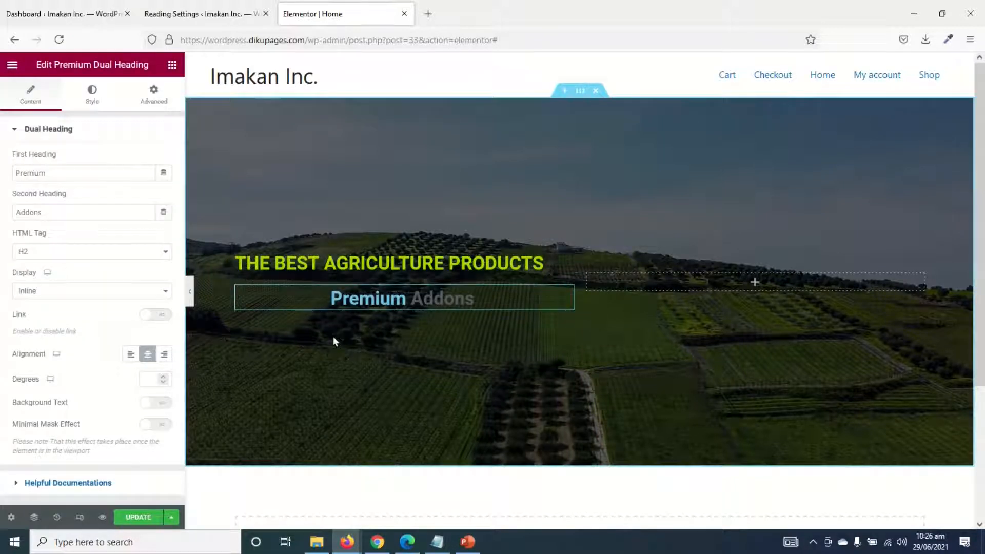
Set the dual heading's first text to BUILD HEALTH and its second text to WITH FOODS
left_click_drag(75, 170, 9, 177)
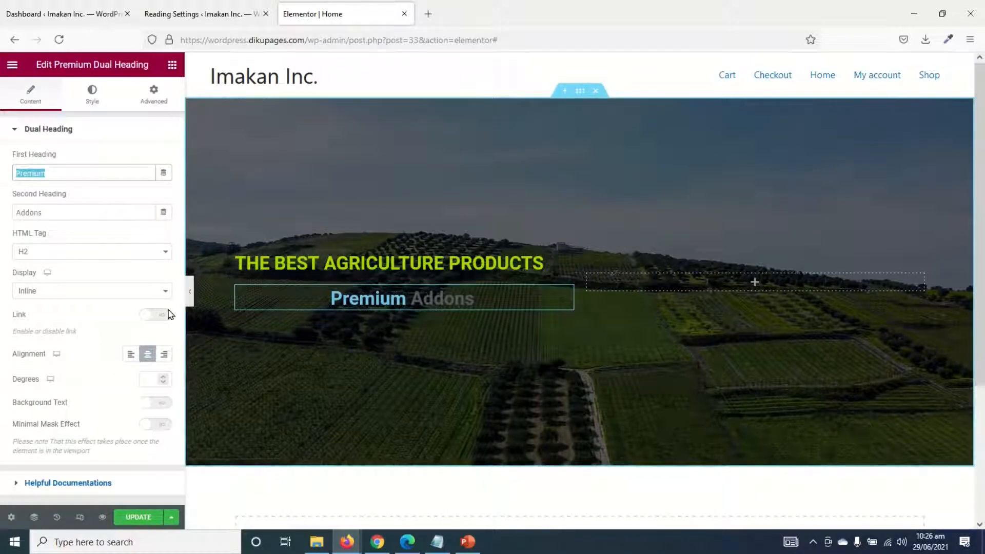
type("BUILD HEALTH")
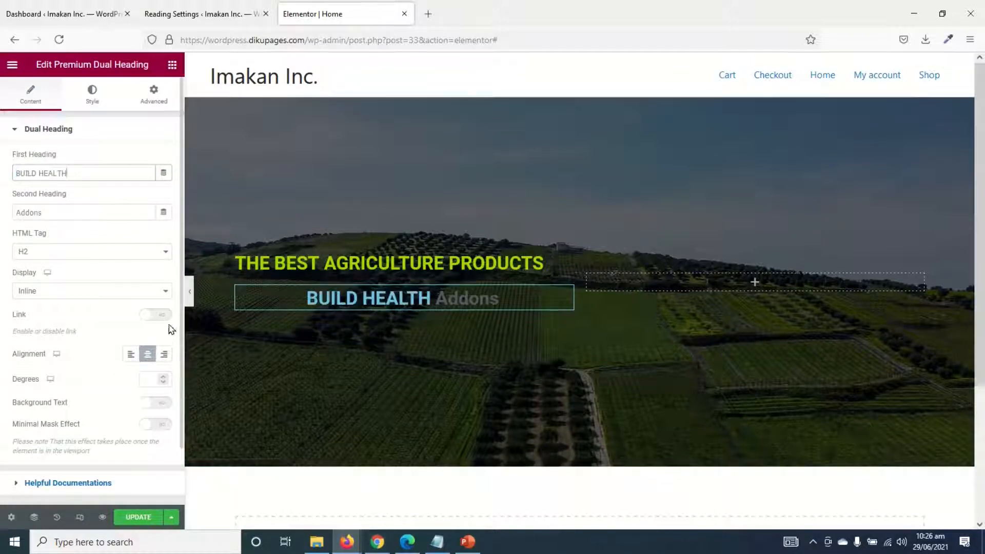
left_click_drag(76, 212, 7, 215)
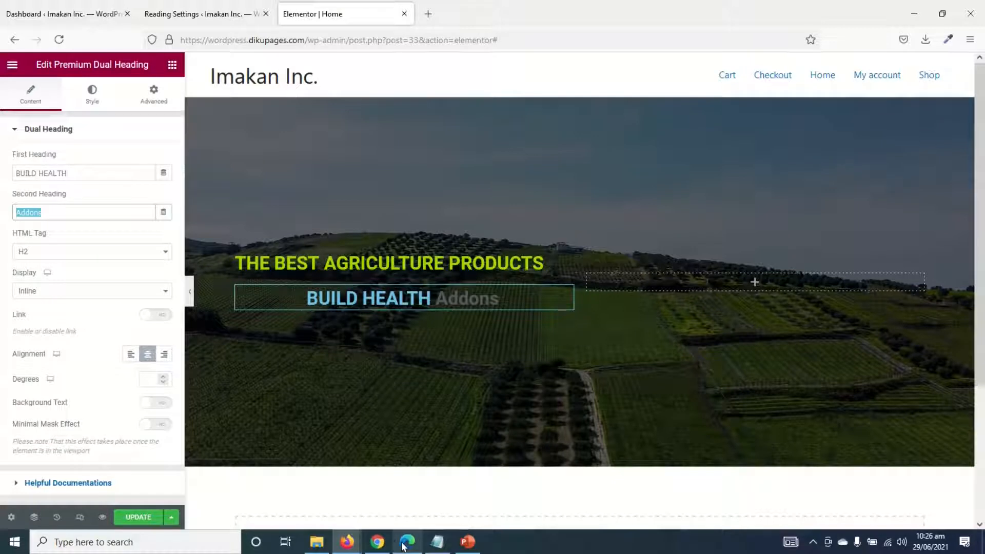
type("WITH FOODS")
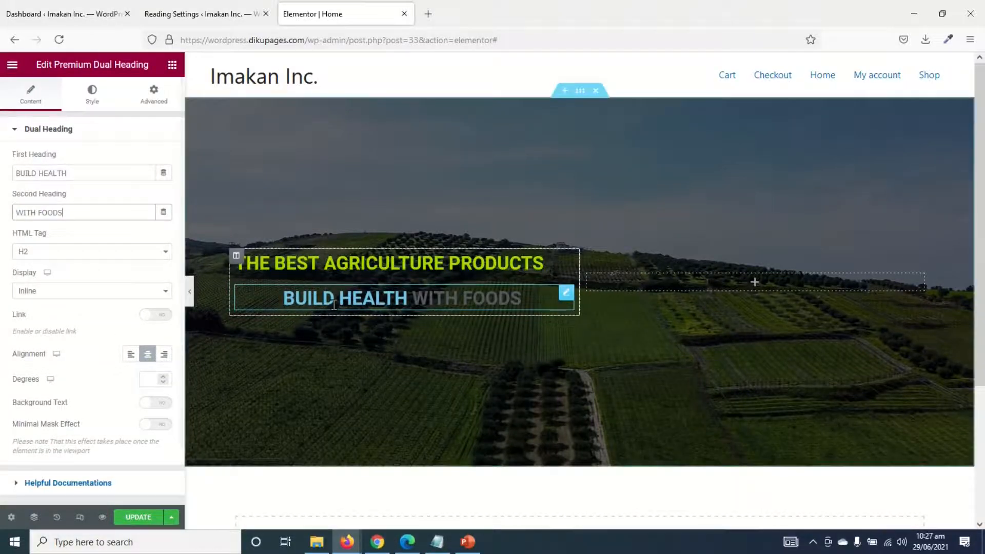
Set the dual heading's display to Block and align its text to the left
left_click(77, 291)
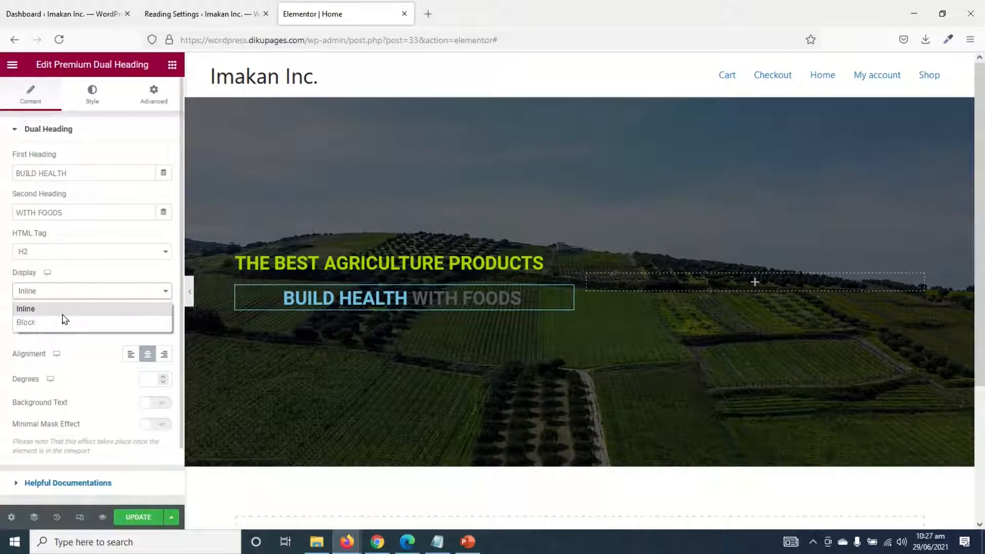
left_click(65, 323)
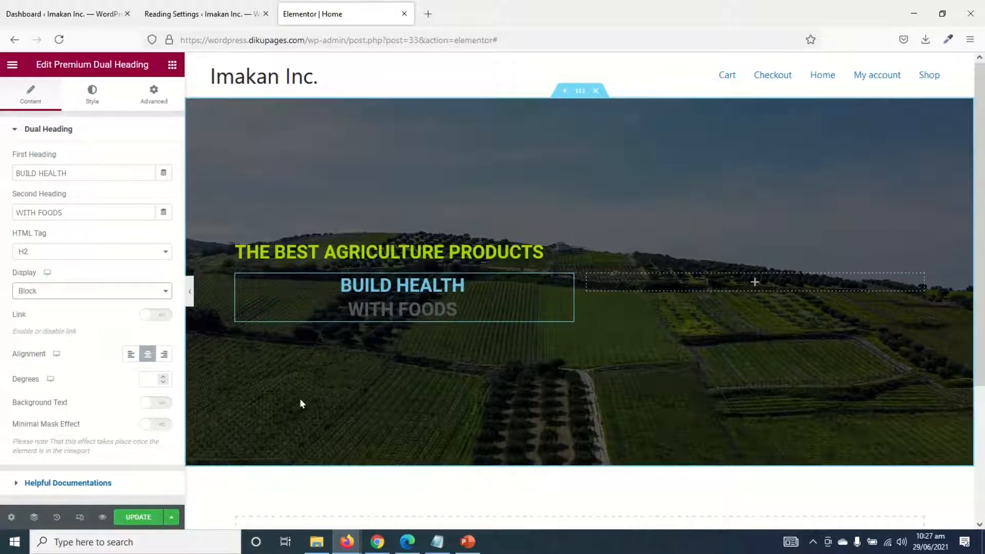
left_click(131, 356)
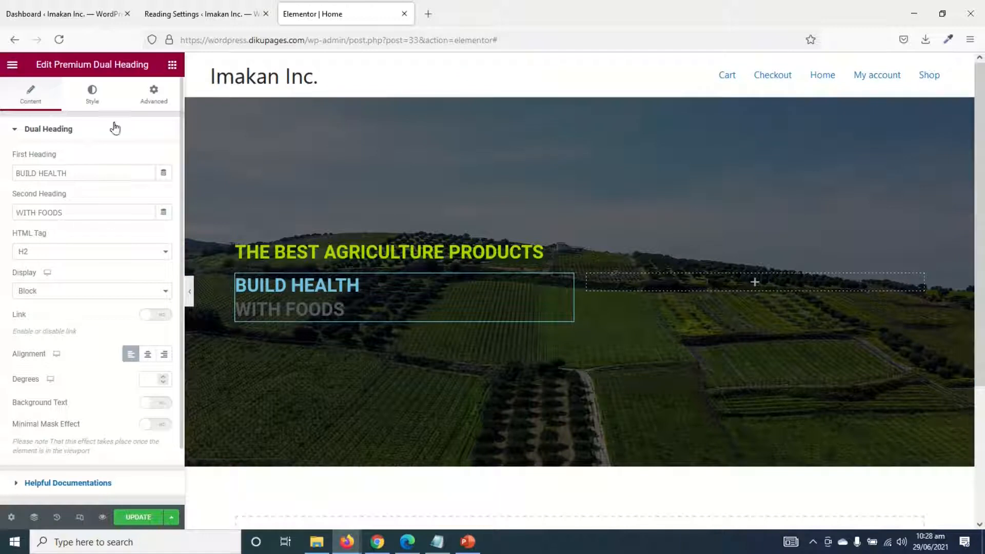
Set the text color of the dual heading's first part, BUILD HEALTH, to white, #FFFFFF
left_click(88, 99)
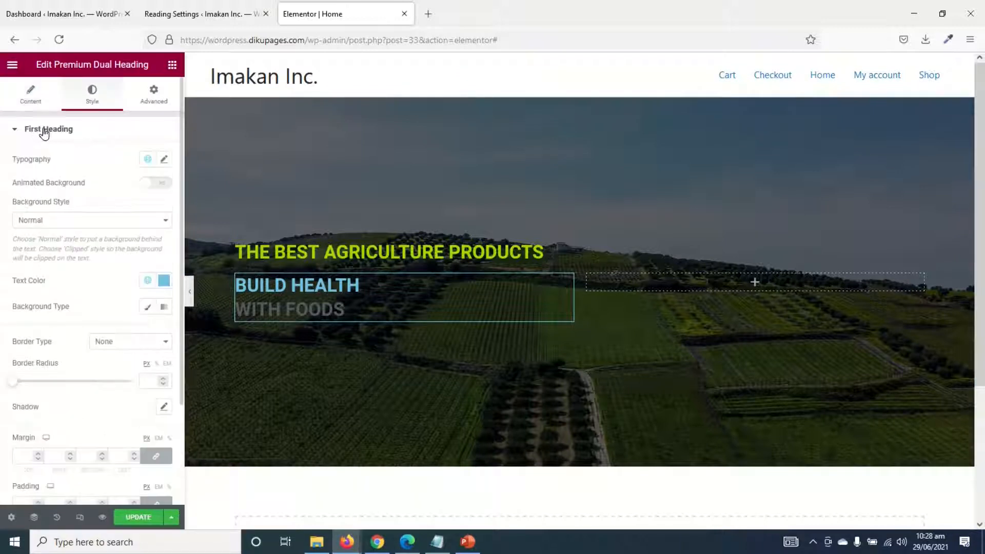
left_click(164, 282)
left_click_drag(95, 367, 23, 328)
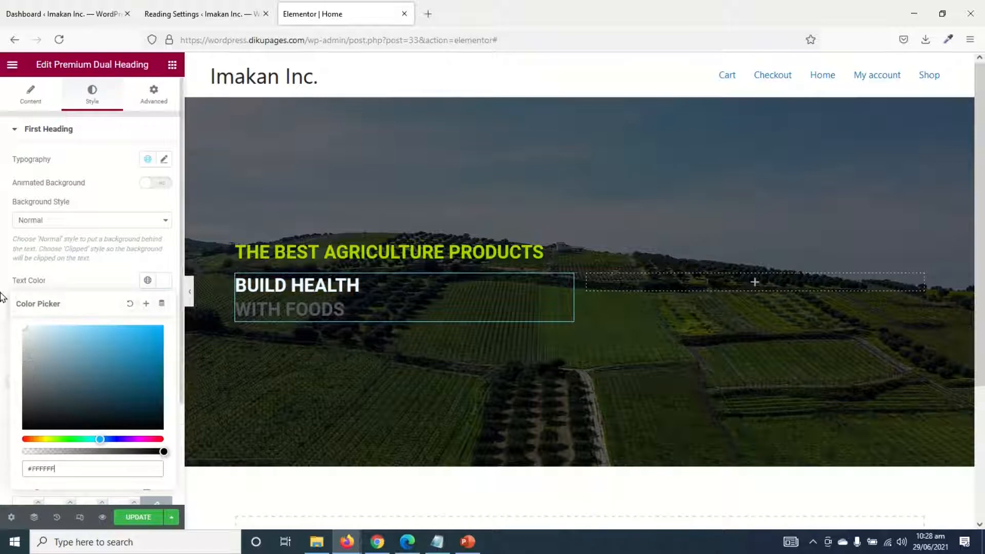
Save the first part's text color as a new global color named White
left_click(146, 306)
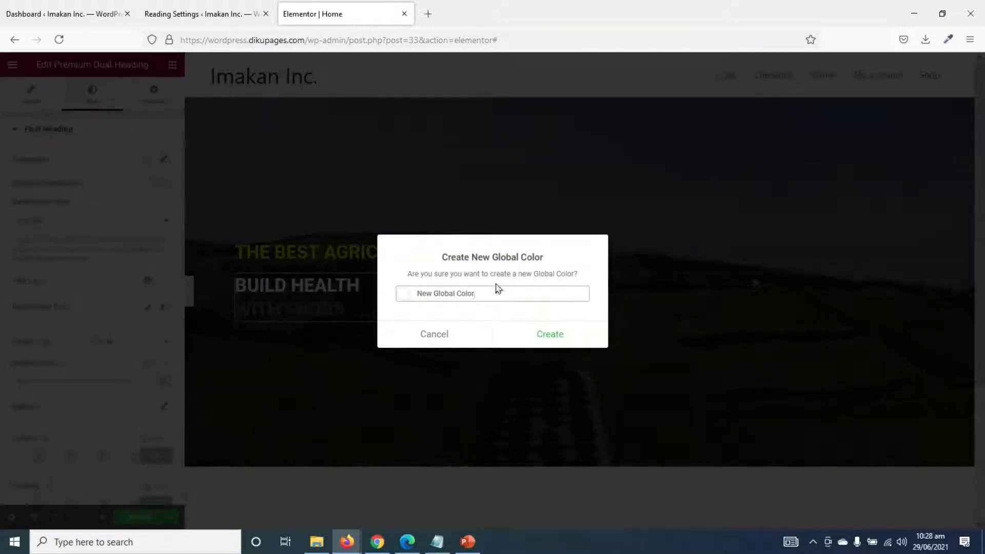
left_click_drag(491, 297, 331, 269)
type("White")
left_click(532, 340)
Set the text color of the dual heading's second part, WITH FOODS, to the global color Light Green
scroll(100, 382, "down", 1)
scroll(100, 382, "down", 2)
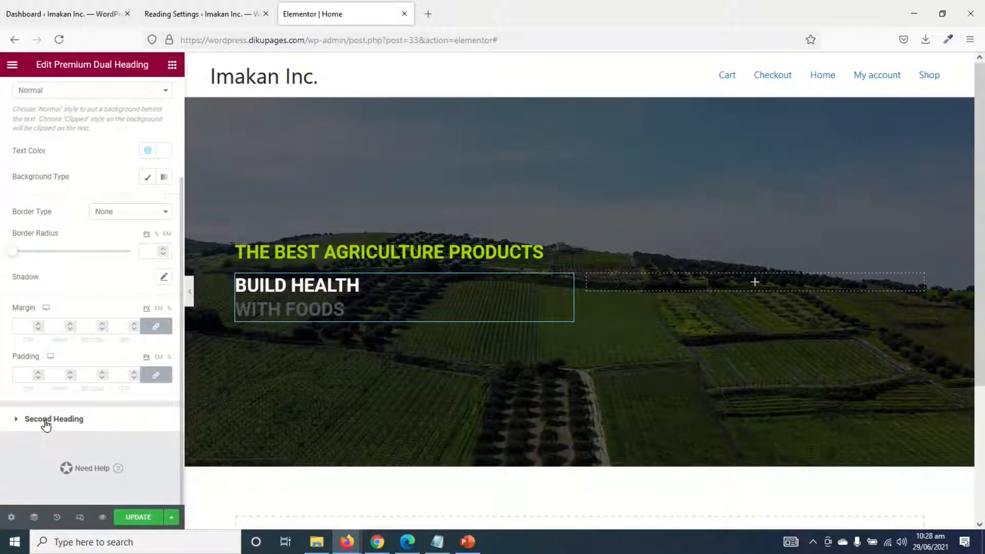
left_click(76, 413)
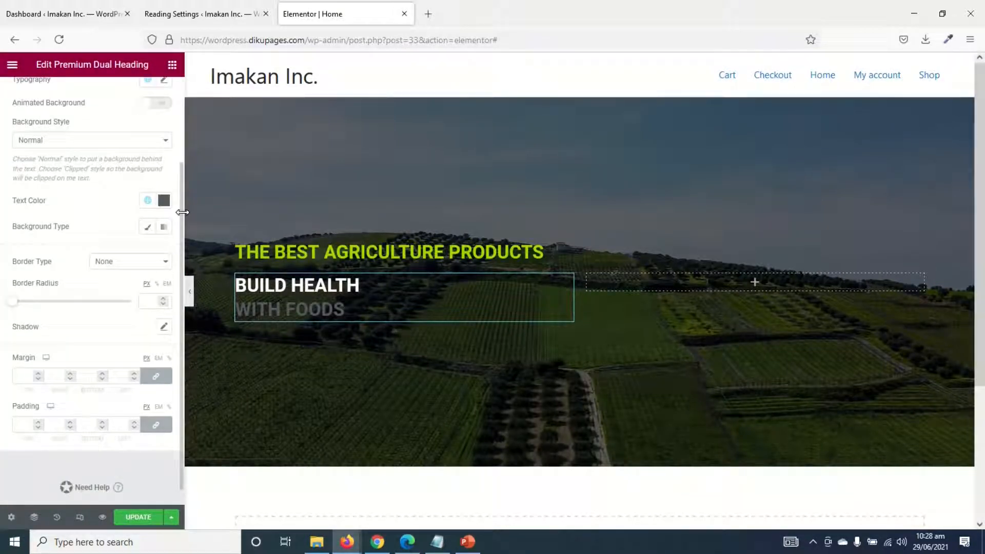
left_click(163, 202)
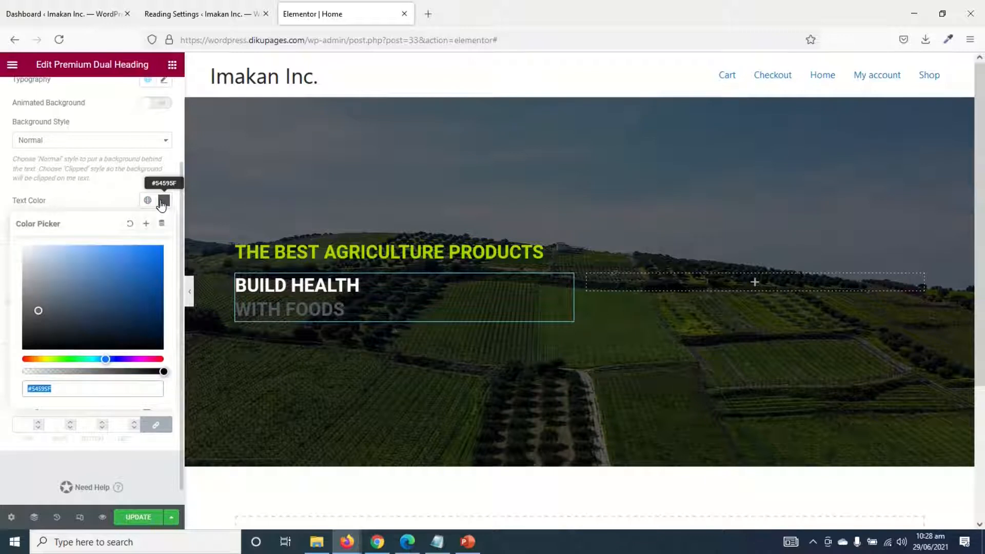
left_click(164, 201)
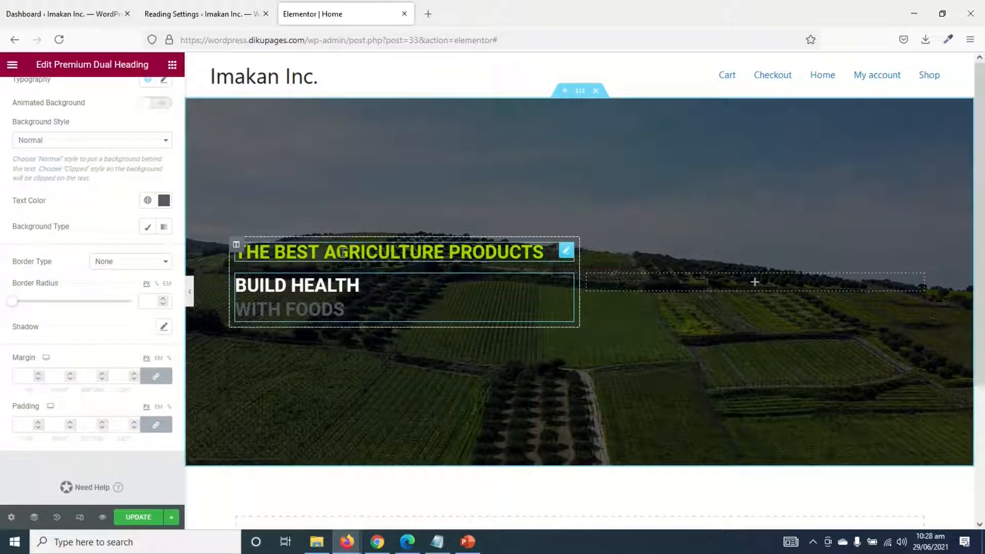
left_click(146, 201)
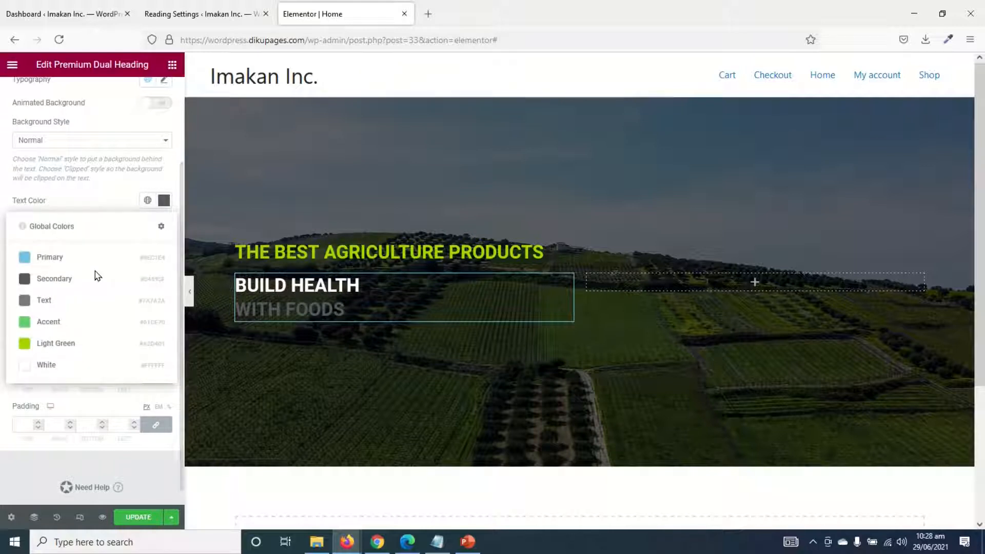
left_click(54, 344)
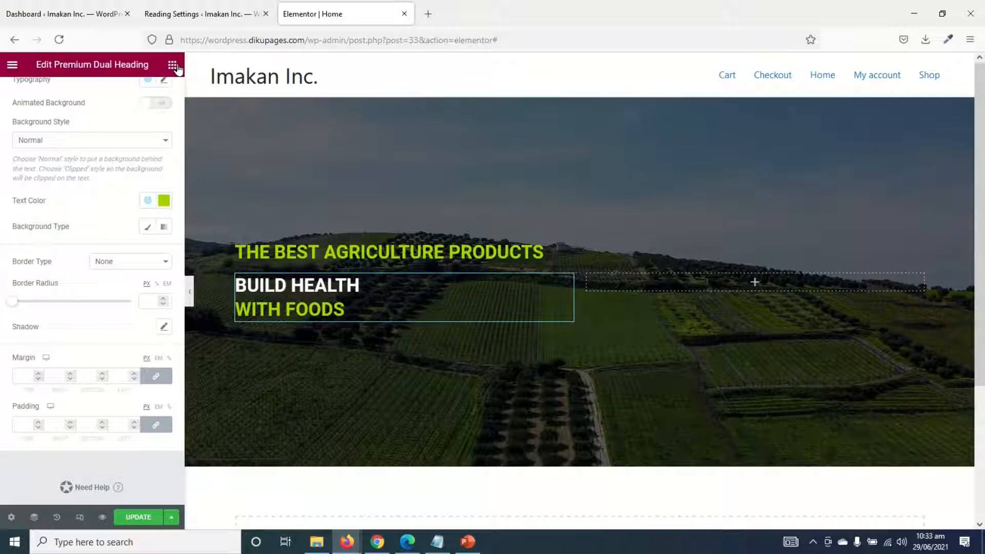
Add a Text Editor widget below the dual heading with the text "Looking for high quality organic agriculture products?"
left_click(176, 68)
left_click_drag(134, 243, 299, 313)
left_click(128, 291)
key("ctrl+a")
type("Looking for high quality organic agriculture products?")
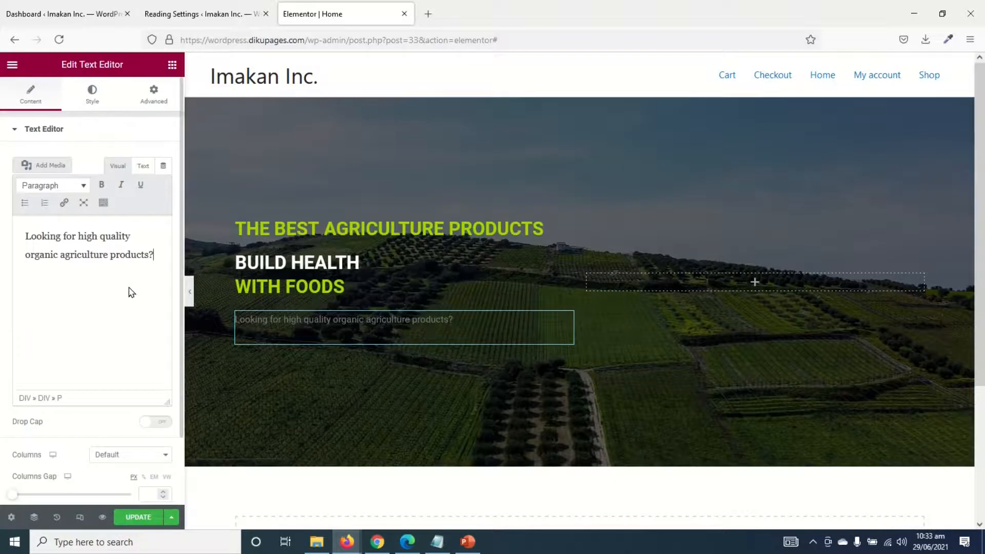
Set the text color of the paragraph below the dual heading to the global color White
left_click(90, 92)
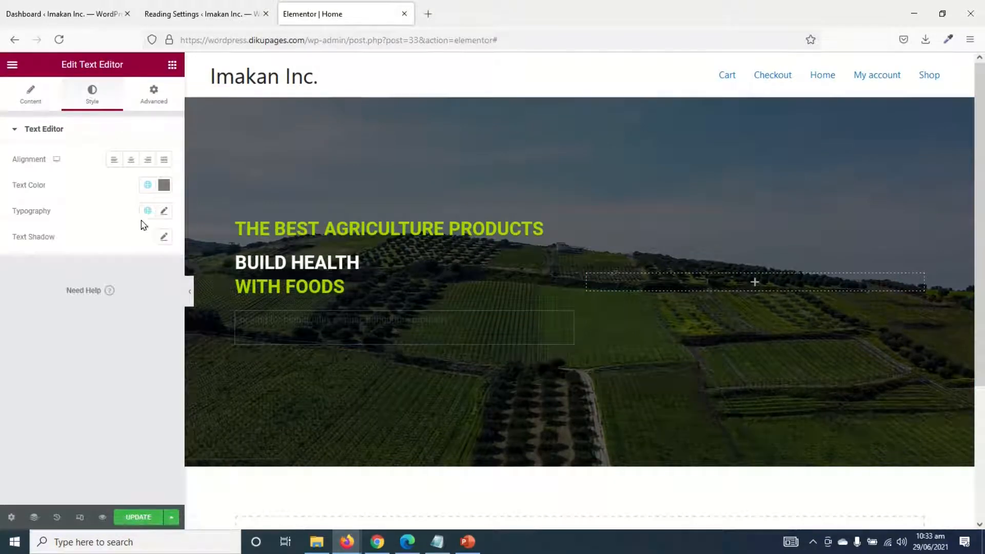
left_click(146, 187)
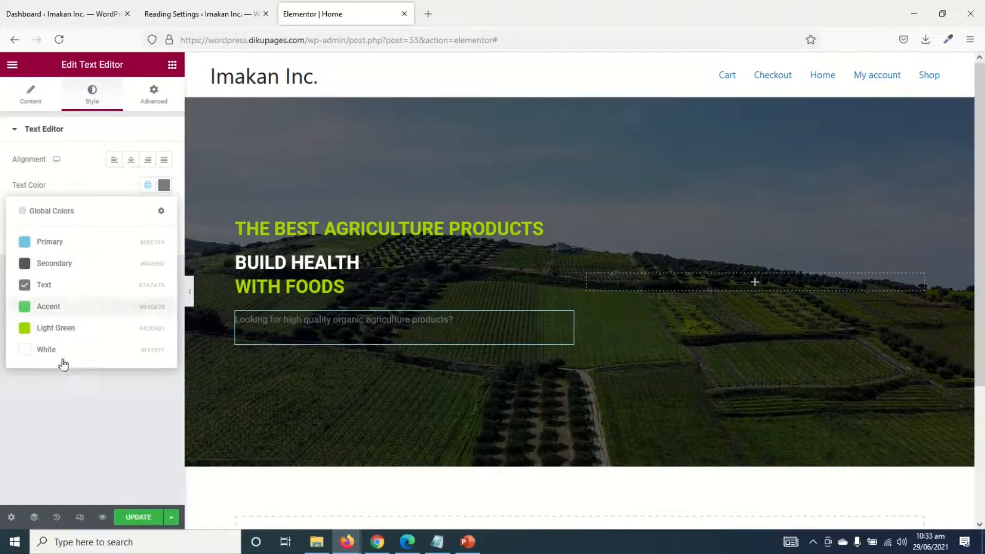
left_click(46, 349)
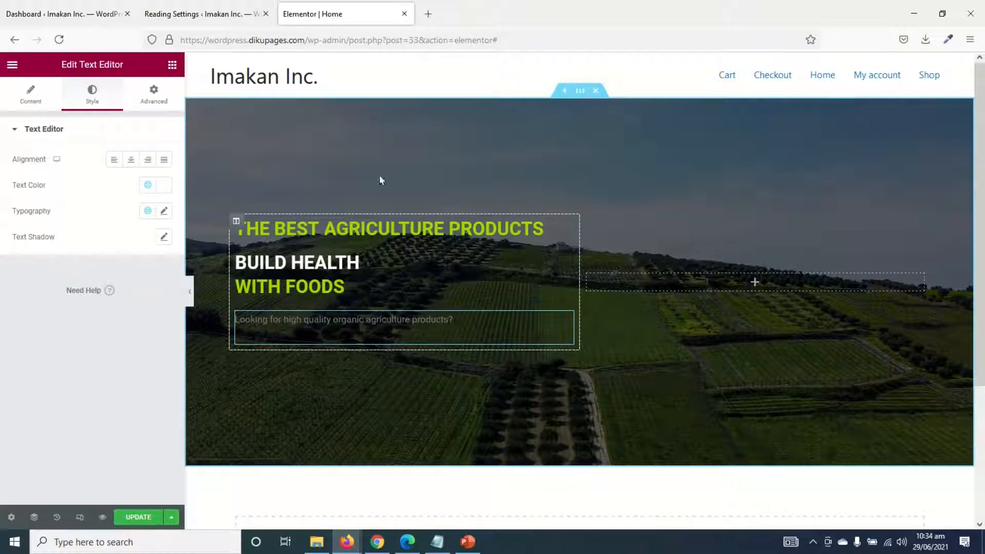
Change the font family of the heading THE BEST AGRICULTURE PRODUCTS to Montserrat
left_click(379, 230)
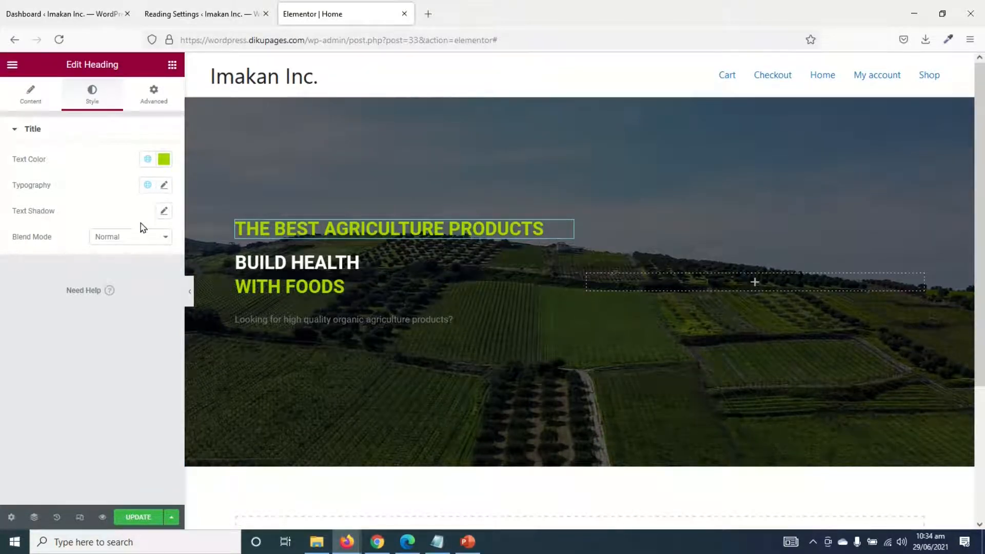
left_click(164, 186)
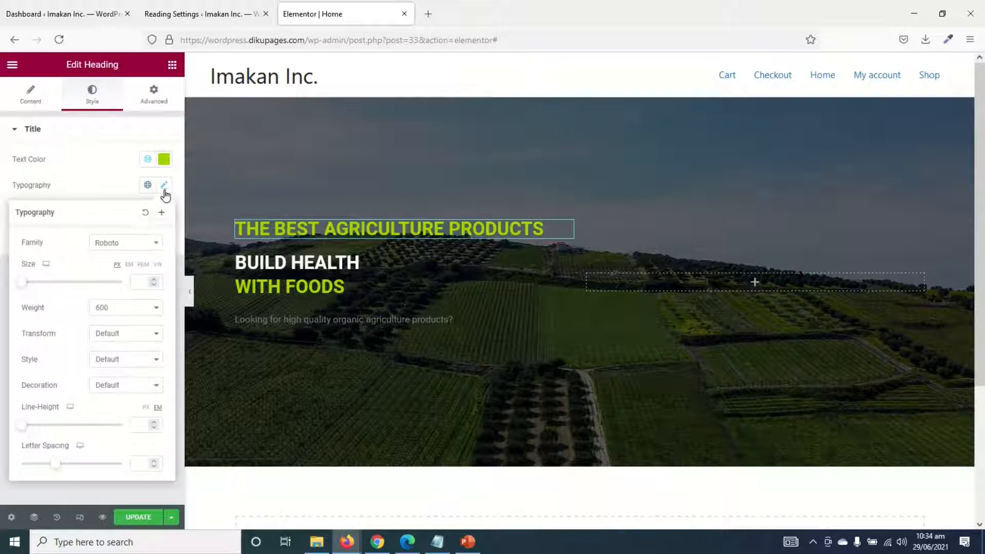
left_click(152, 247)
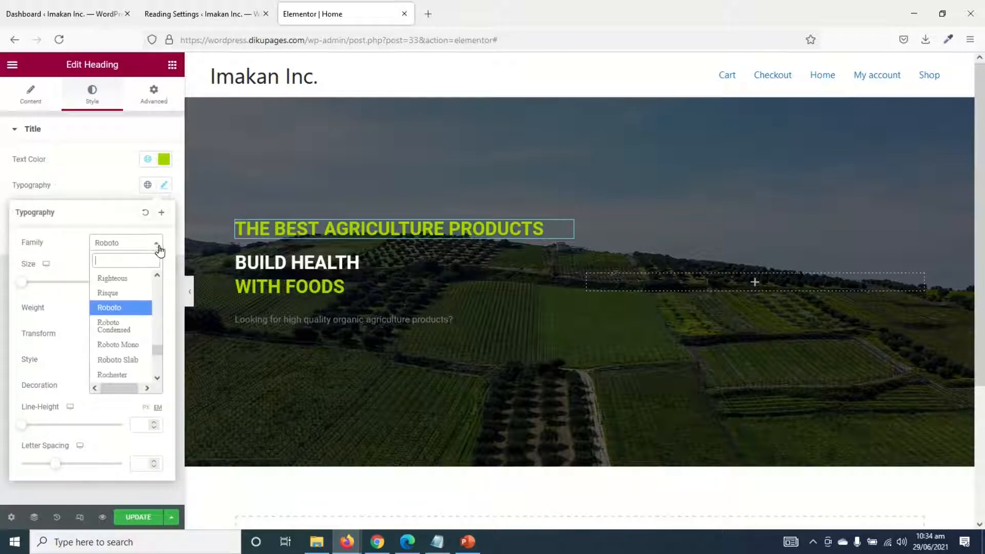
type("mont")
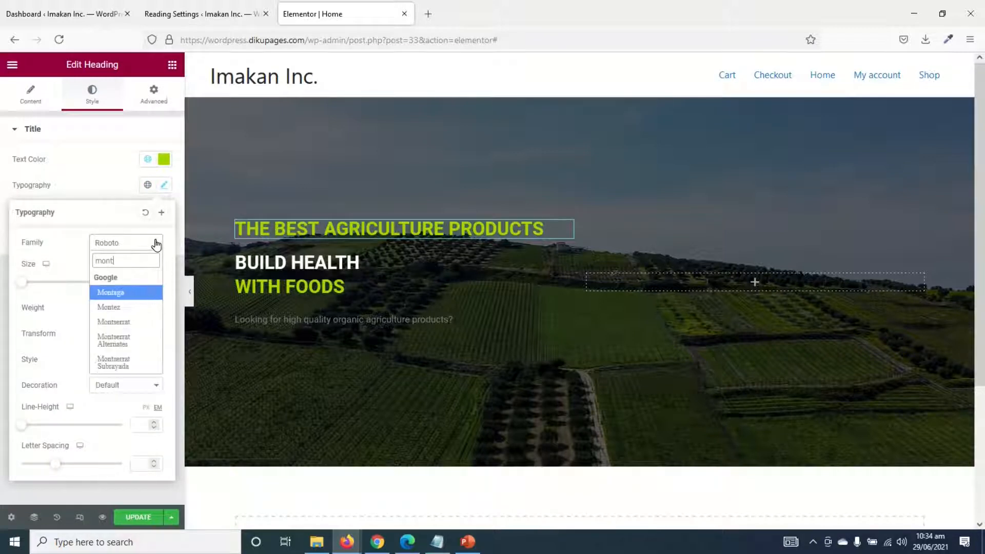
type("s")
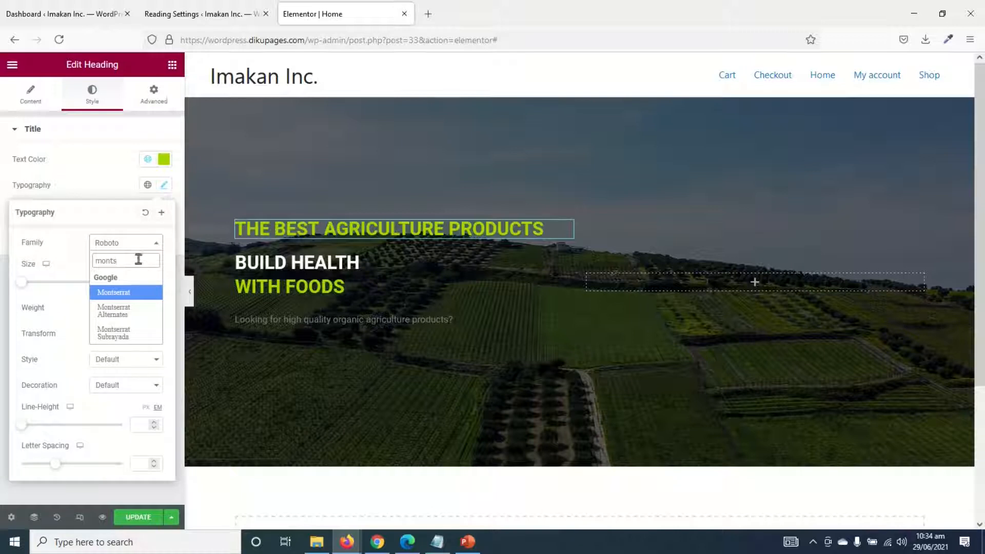
left_click(127, 293)
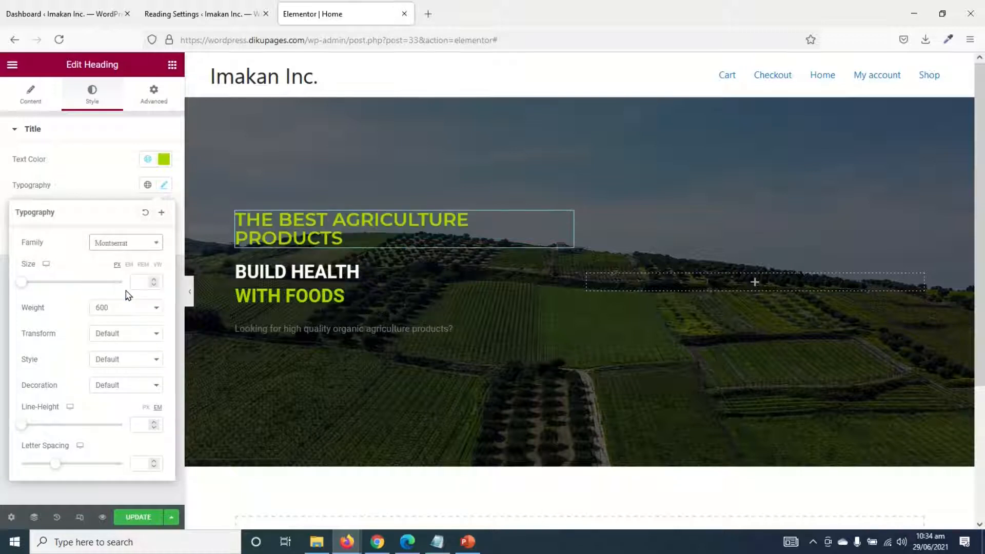
Save the heading's typography as a new global font named Montserrat and check it in the global fonts list
left_click(162, 213)
left_click_drag(494, 296, 214, 334)
type("Montserrate")
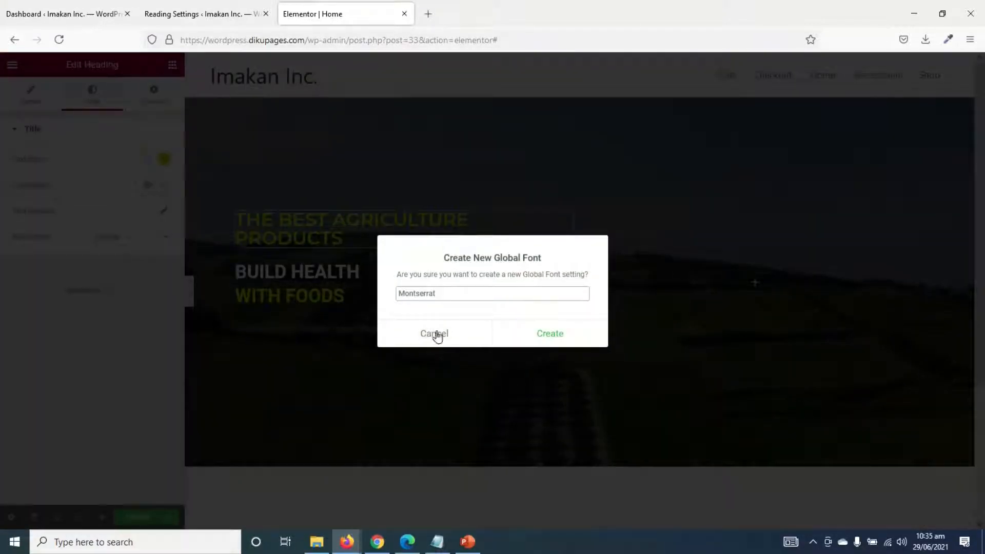
left_click(548, 334)
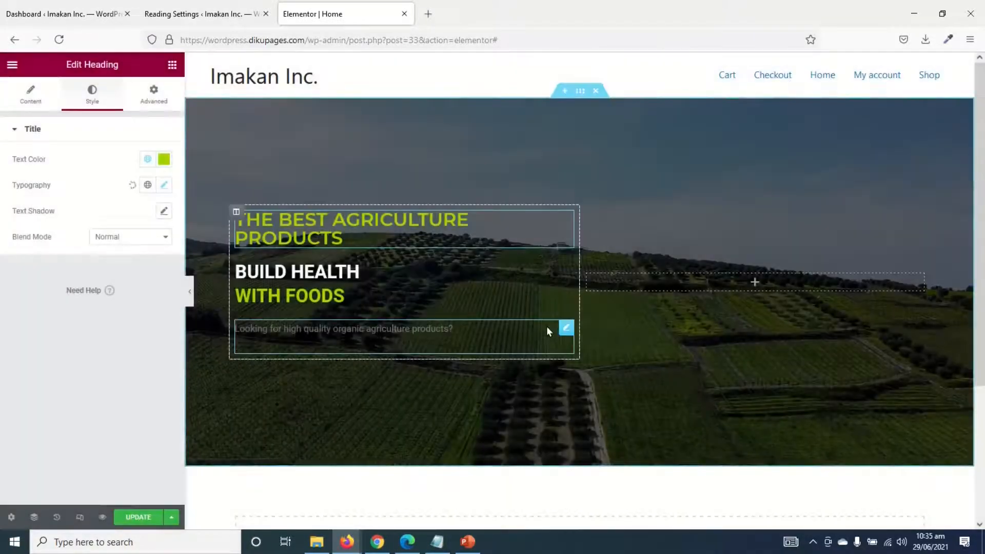
left_click(147, 188)
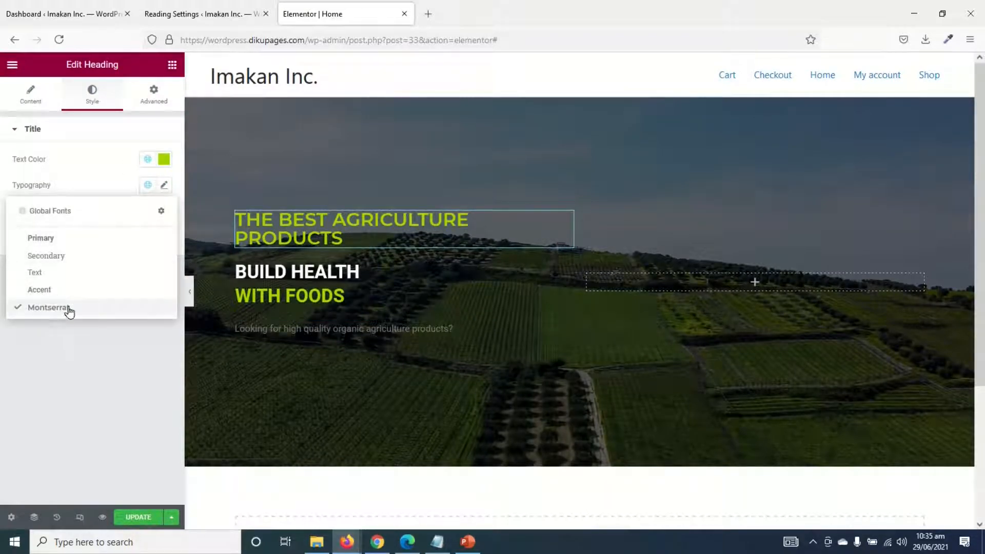
left_click(149, 187)
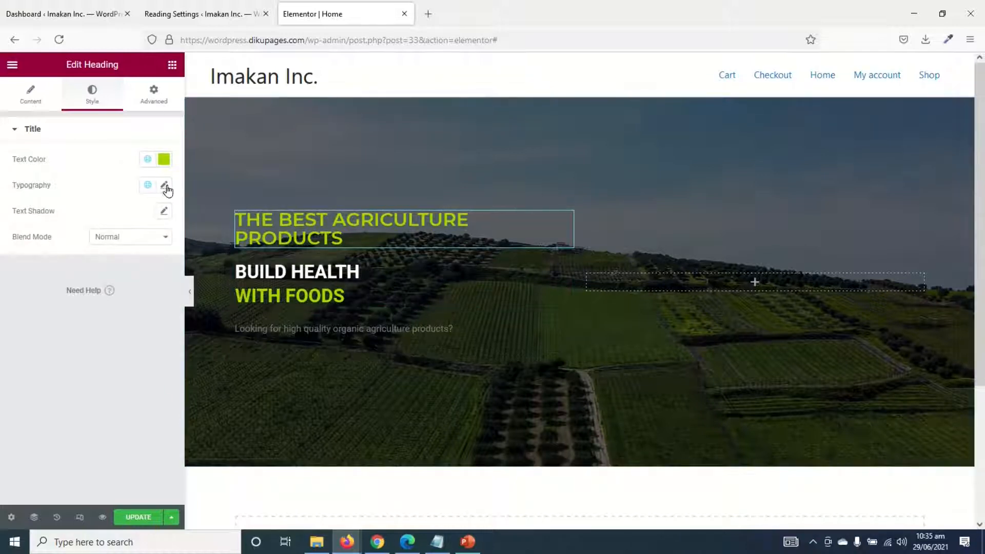
Reduce the font size of the heading THE BEST AGRICULTURE PRODUCTS so that it fits on one line
left_click(164, 185)
left_click(139, 284)
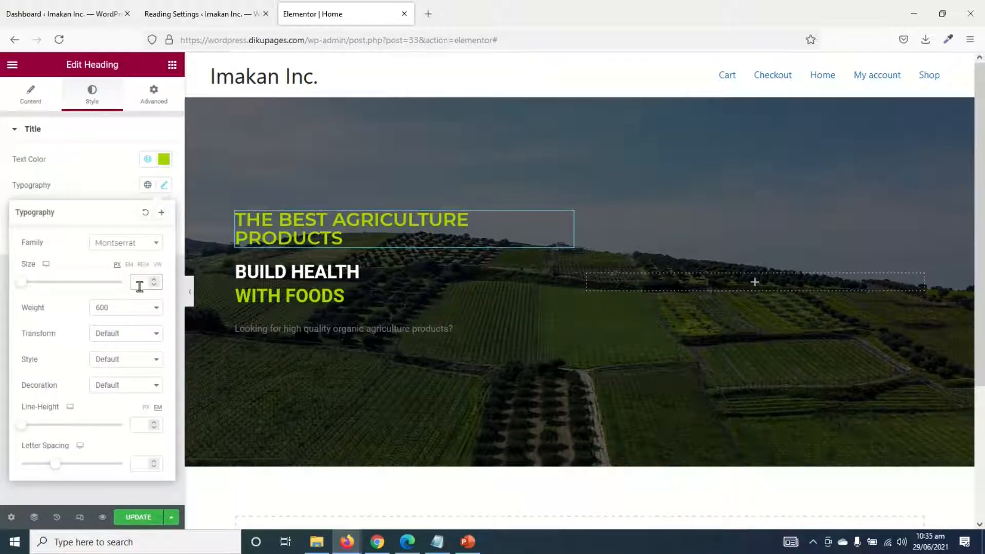
type("28")
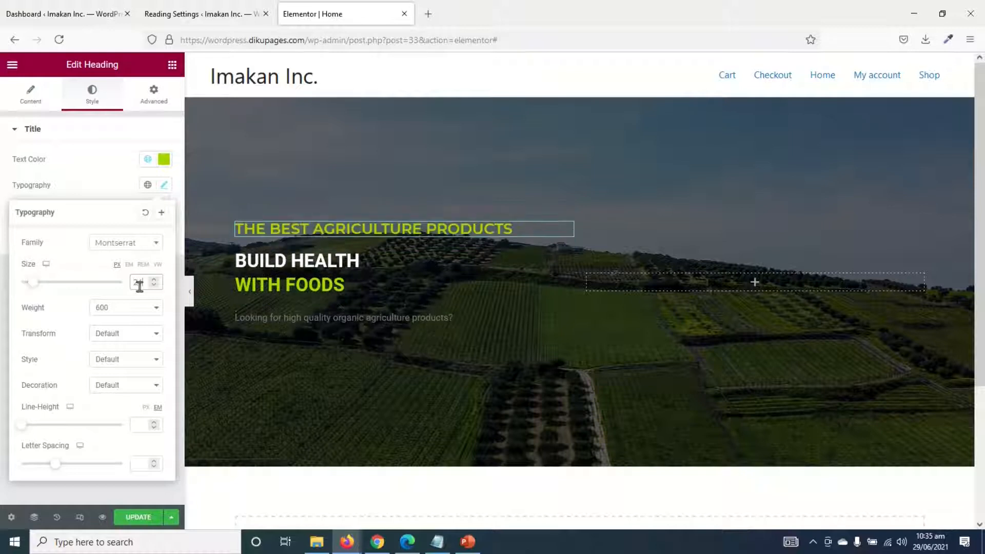
left_click(391, 307)
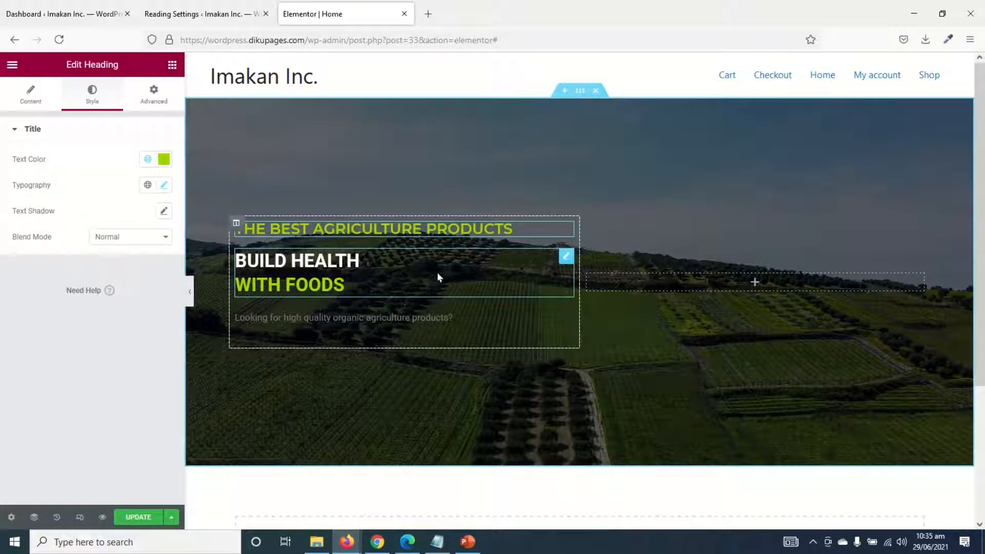
Apply the global font Montserrat to the dual heading's first part, BUILD HEALTH, and set its size to 70 px
left_click(565, 256)
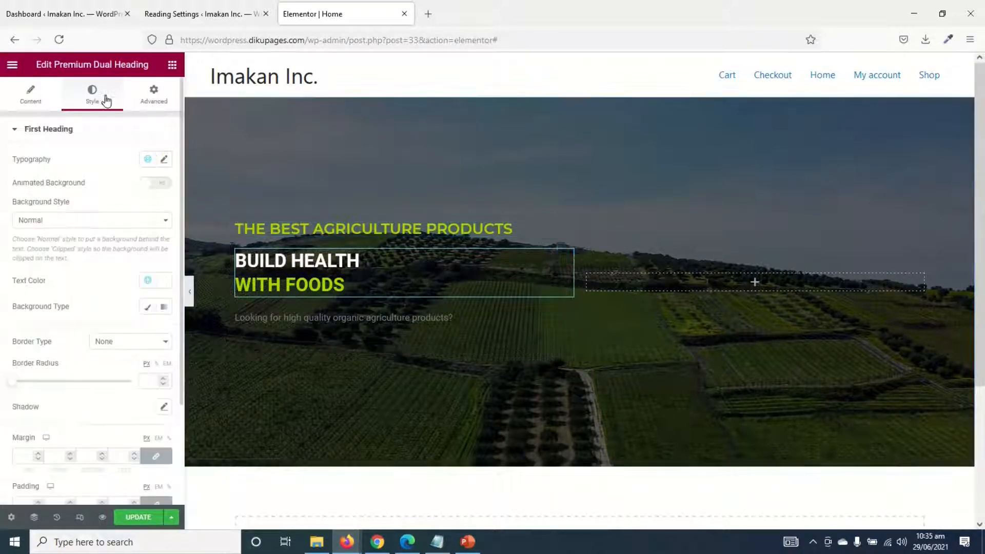
left_click(148, 163)
left_click(63, 283)
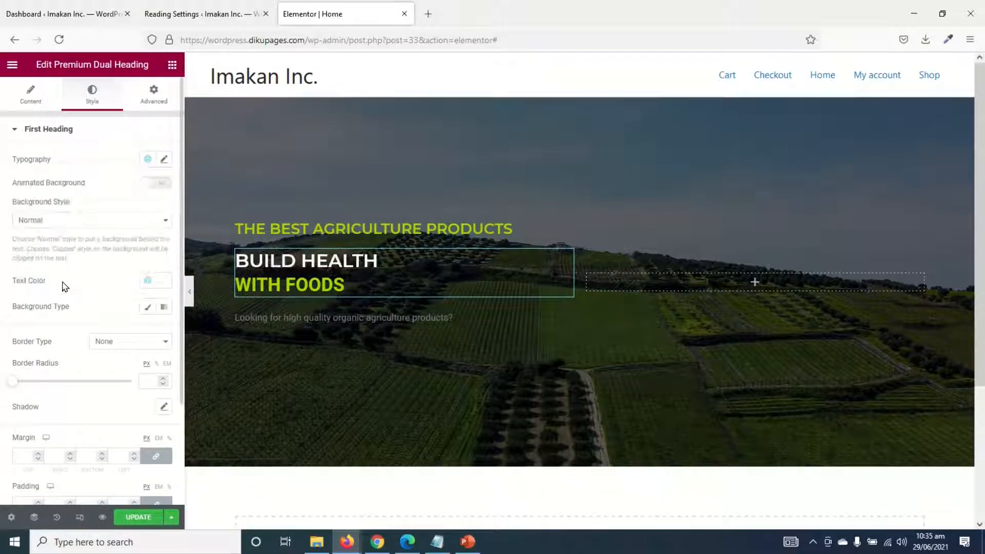
left_click(165, 159)
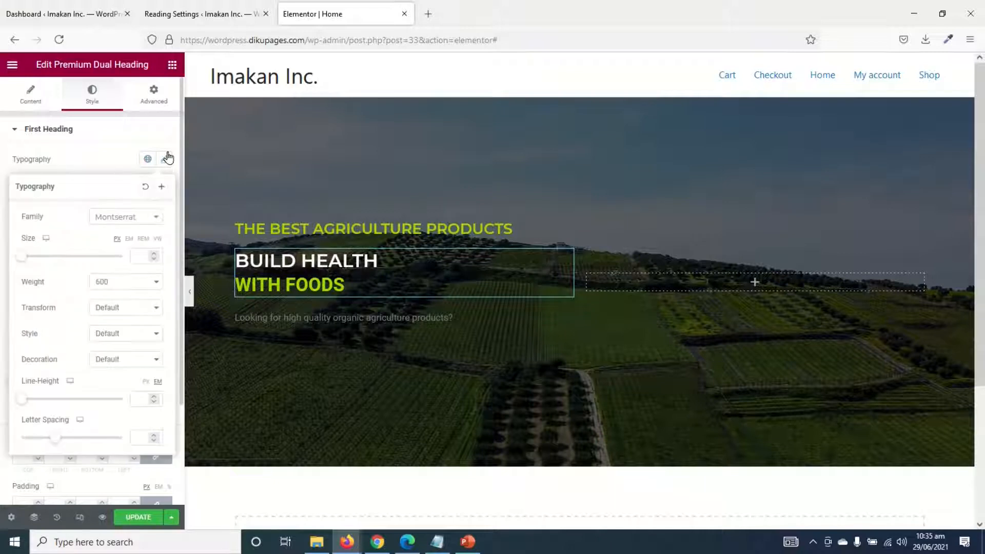
left_click(133, 257)
type("70")
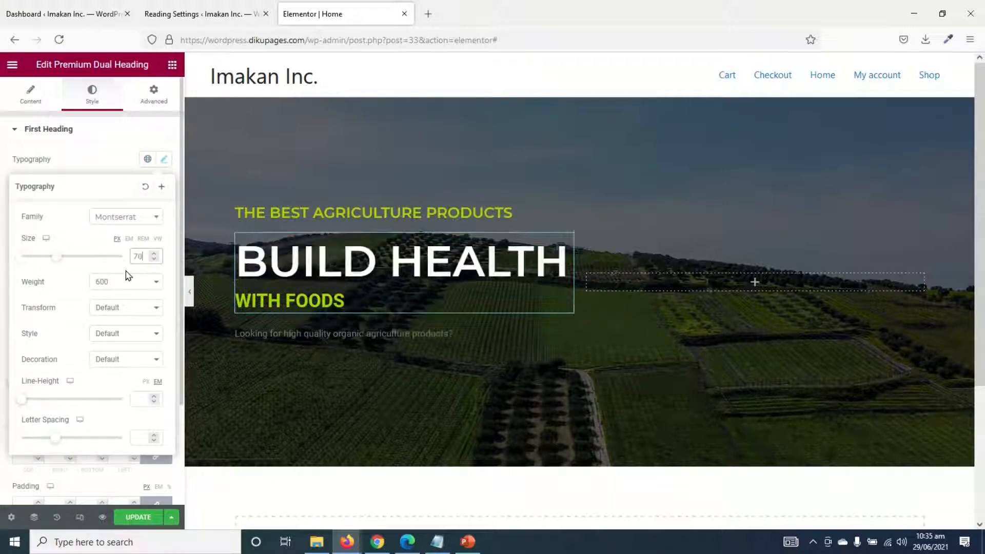
left_click(164, 160)
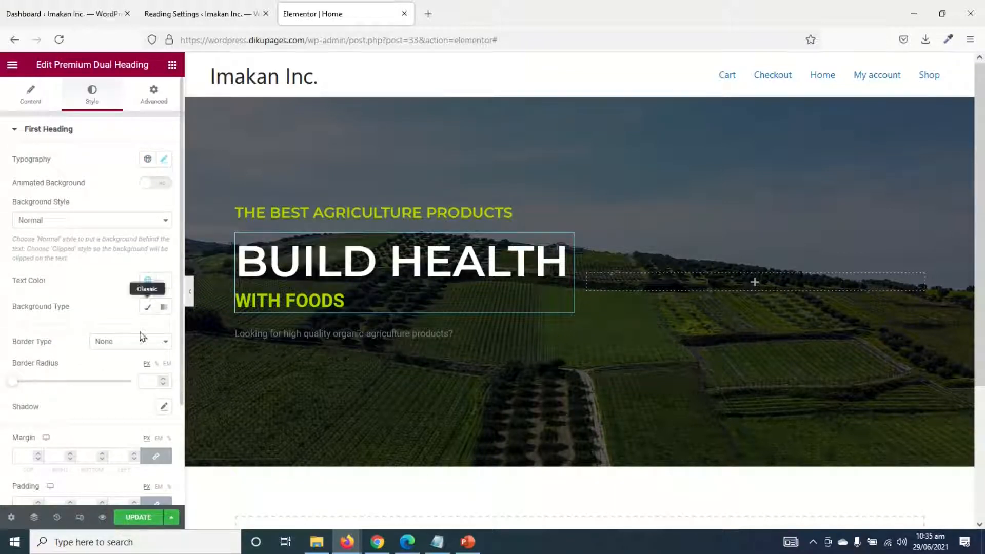
Apply the global font Montserrat to the dual heading's second part, WITH FOODS, and set its size to 70 px
scroll(128, 344, "down", 5)
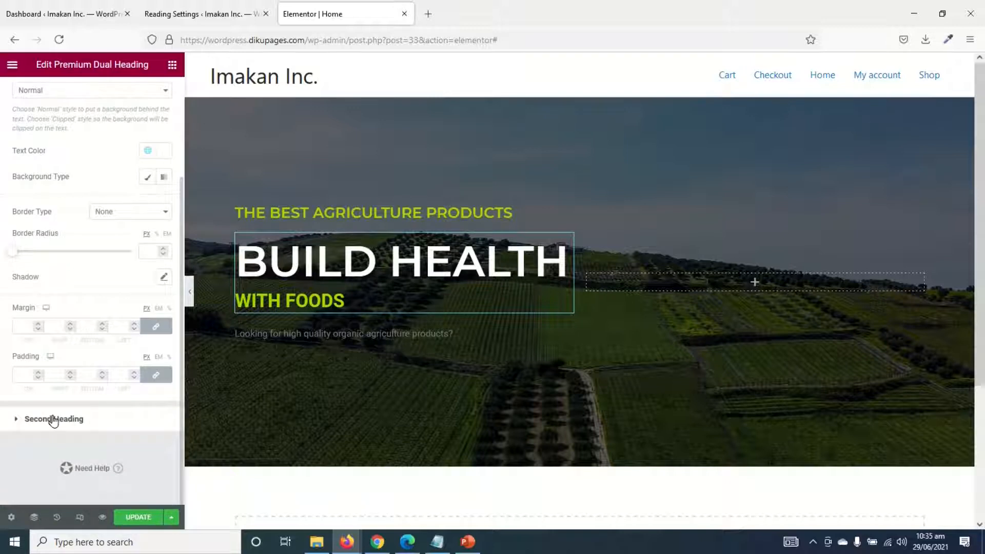
left_click(54, 419)
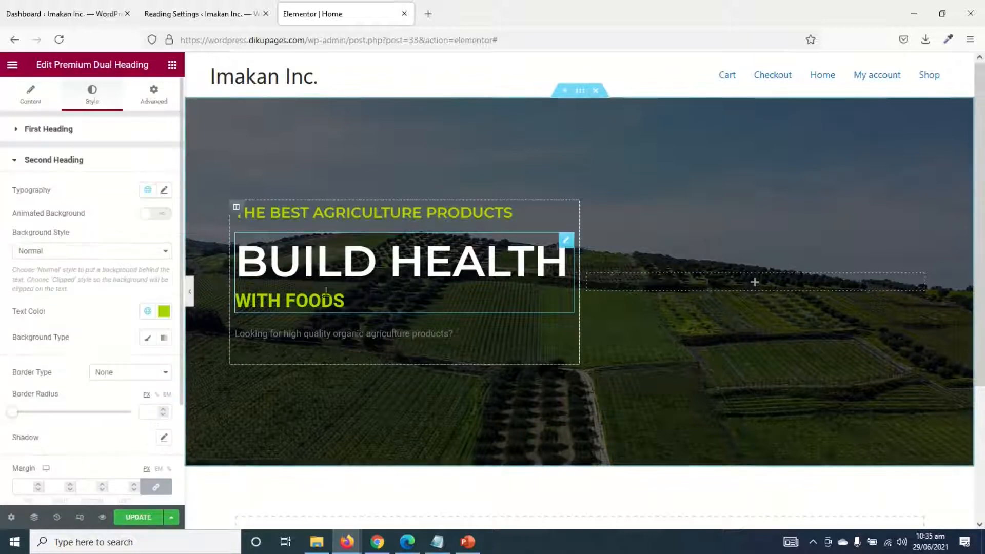
left_click(149, 190)
left_click(75, 314)
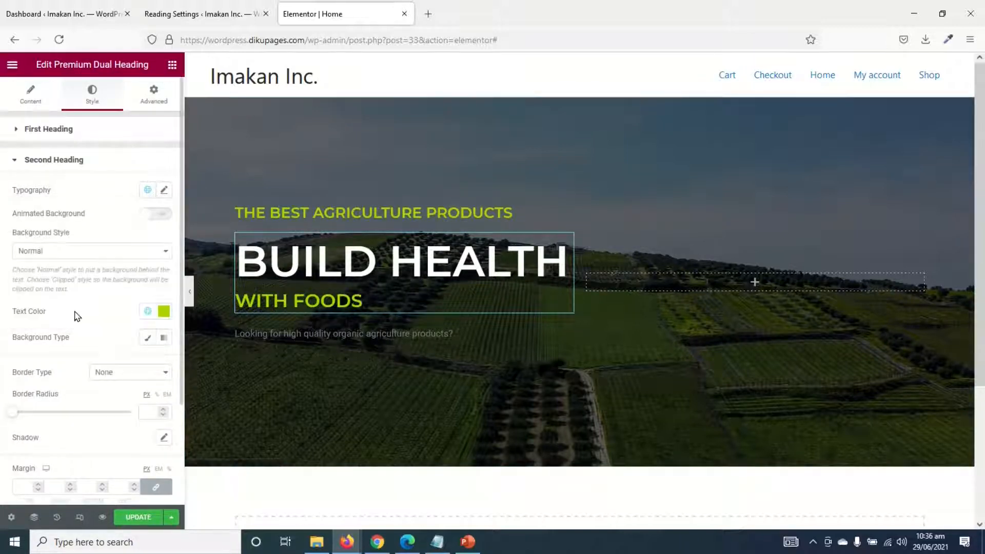
left_click(162, 188)
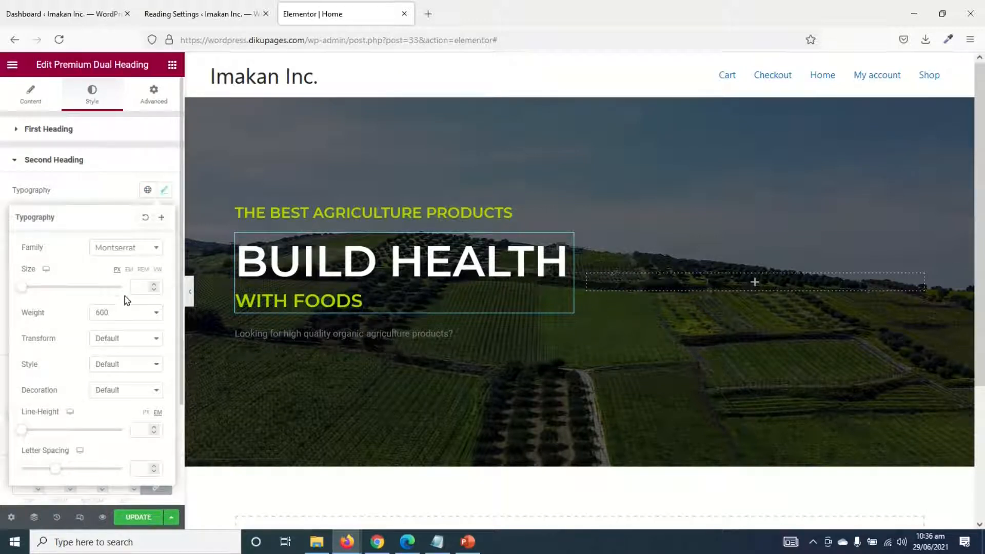
left_click(143, 288)
type("70")
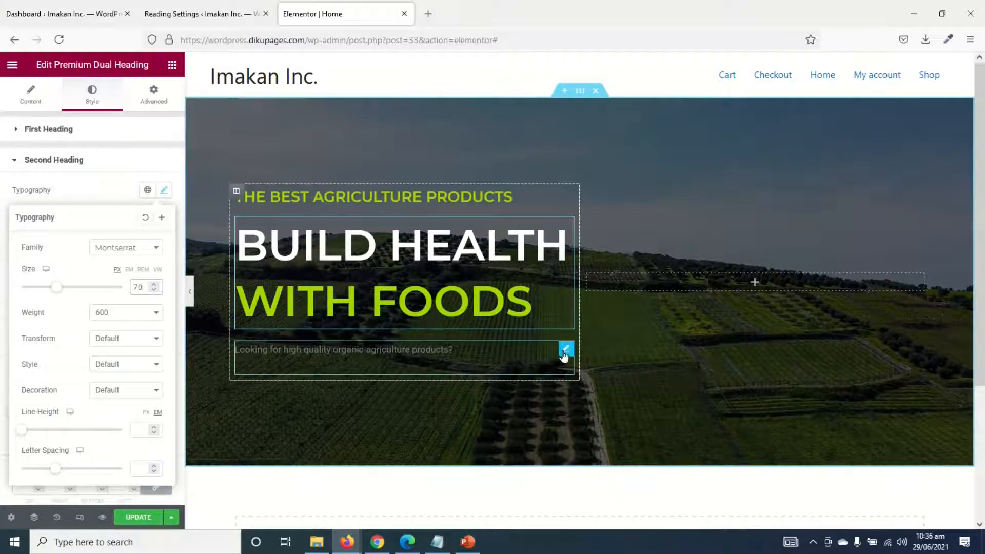
Apply the global font Montserrat to the paragraph below the dual heading and set its size to 25 px
left_click(565, 354)
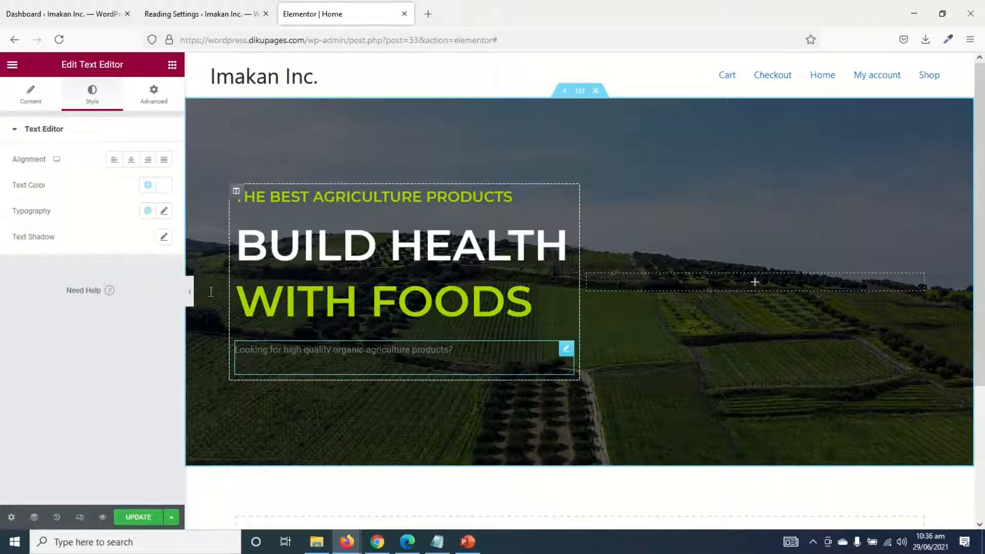
left_click(148, 211)
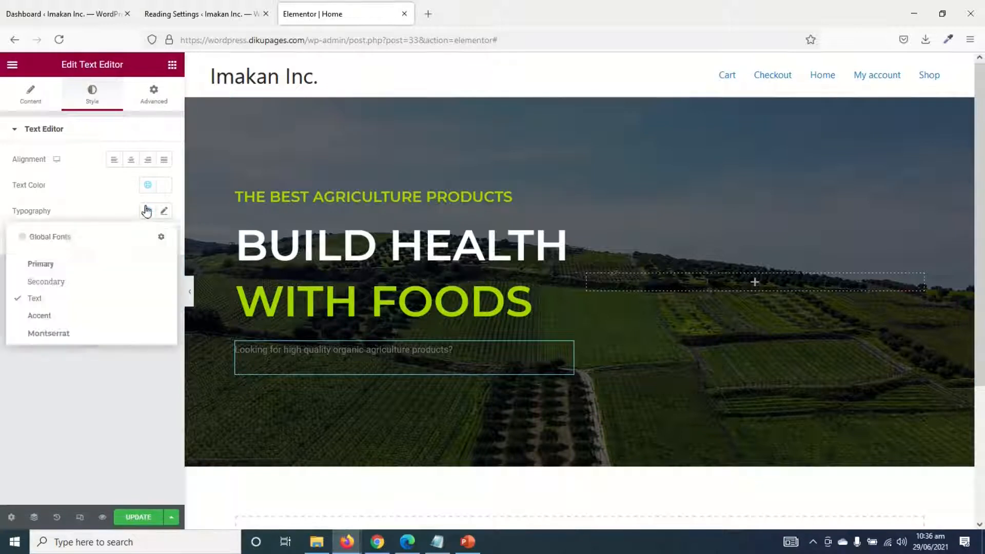
left_click(66, 334)
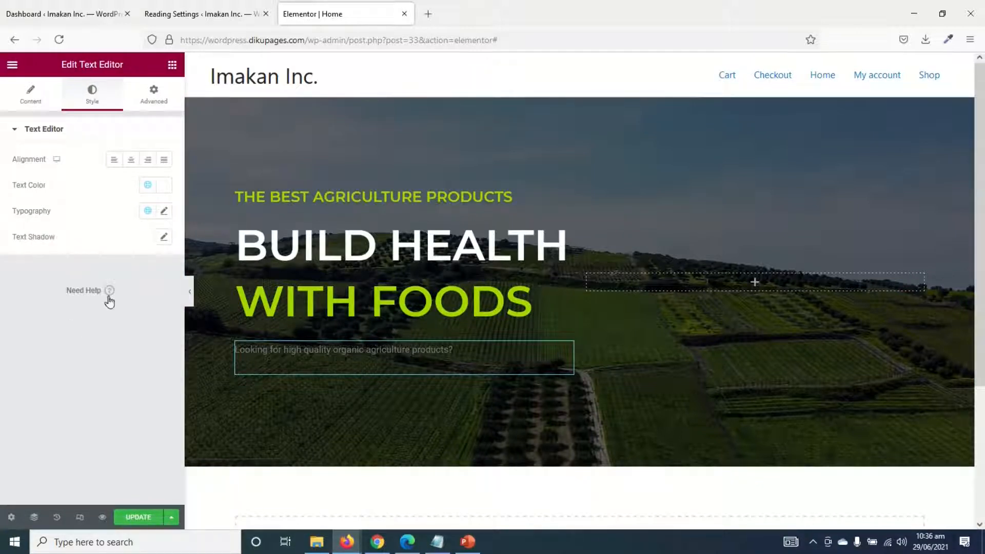
left_click(163, 211)
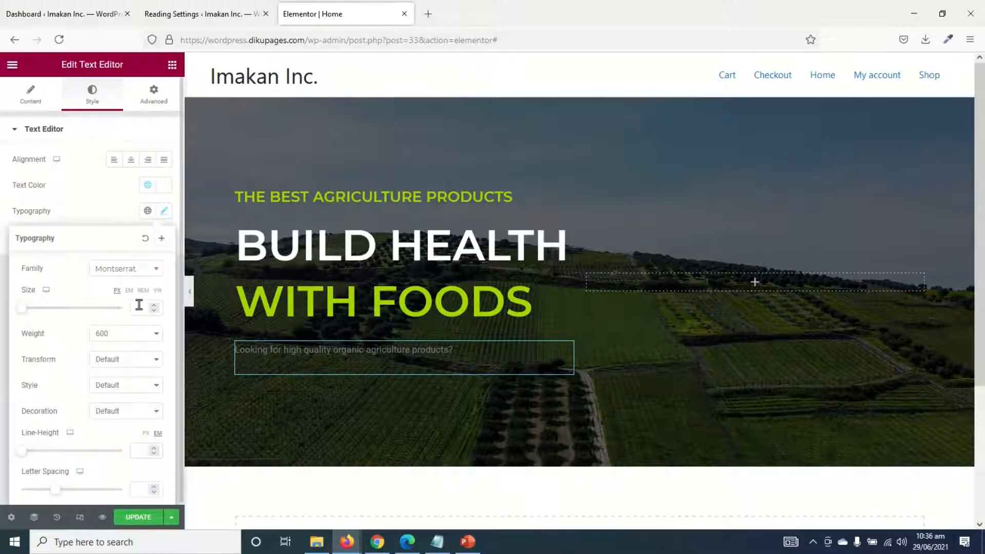
type("25")
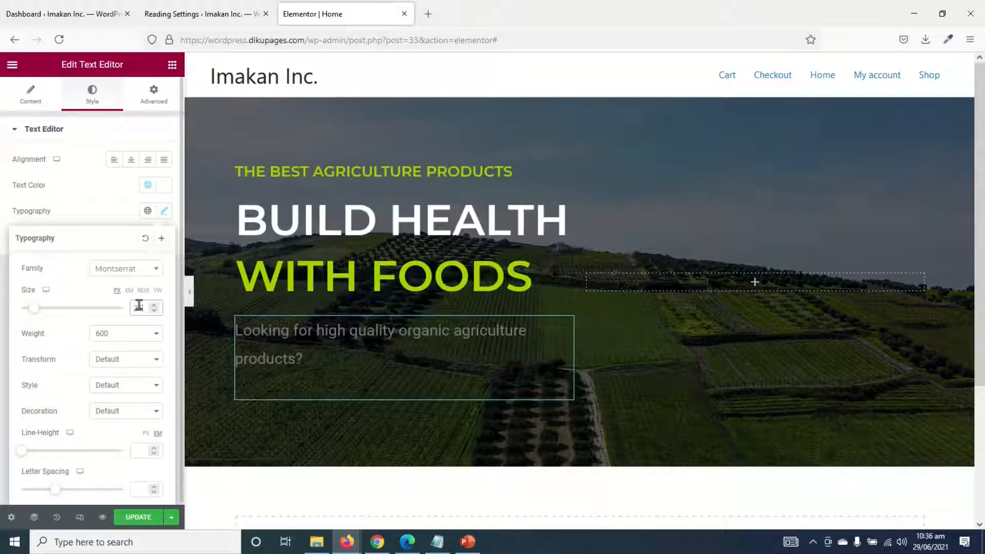
Add a Button widget below the hero paragraph with the text Learn More and the size Medium
left_click(174, 64)
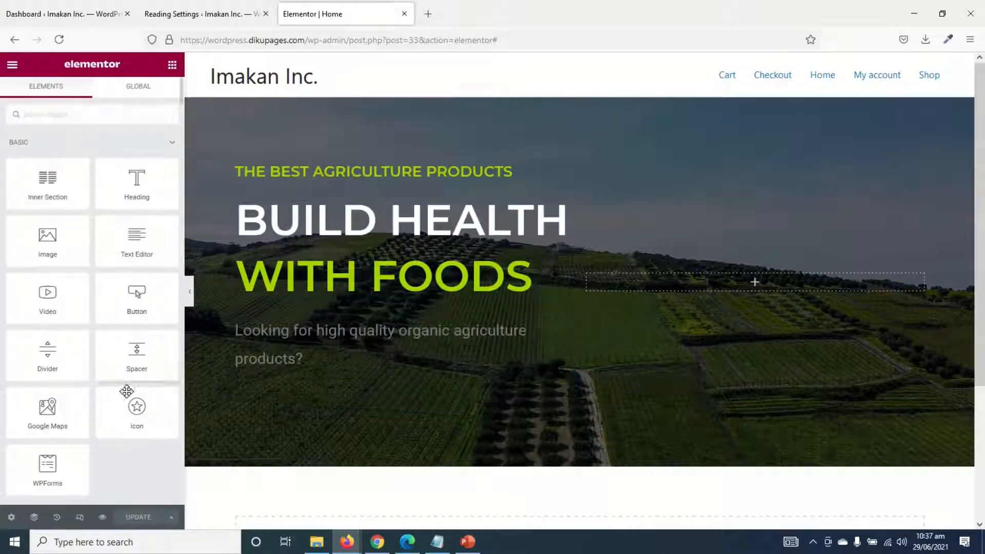
left_click_drag(126, 293, 300, 376)
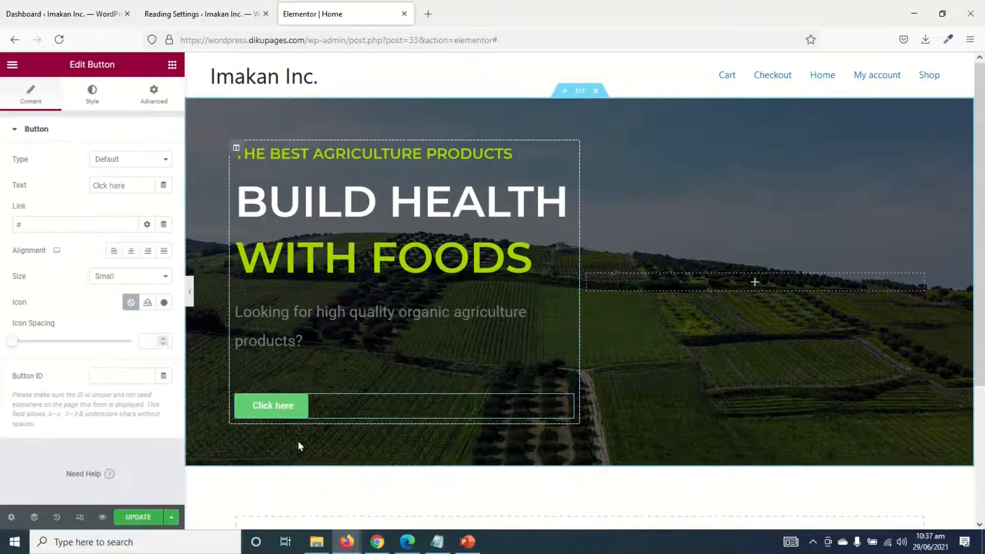
left_click_drag(128, 186, 85, 197)
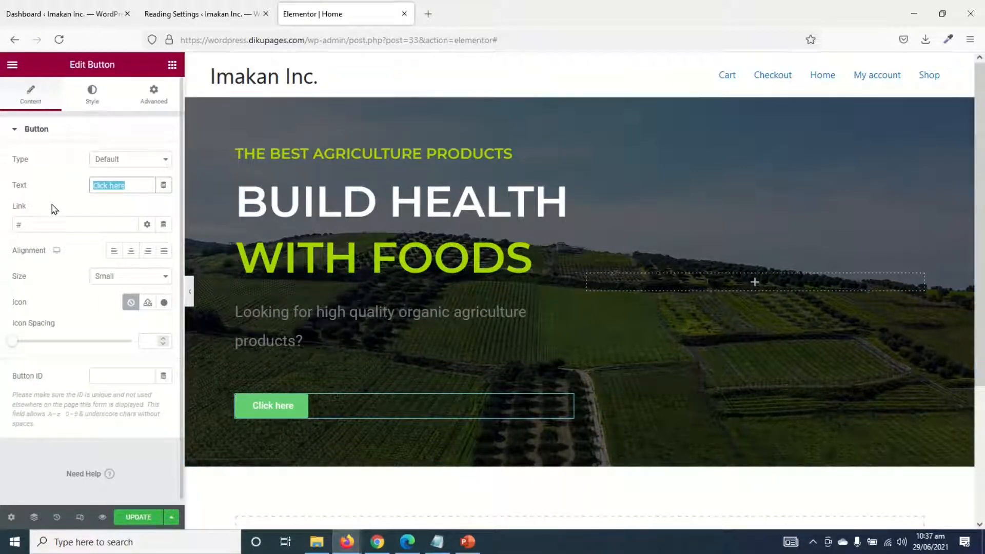
type("Learn More")
key("Tab")
left_click(122, 281)
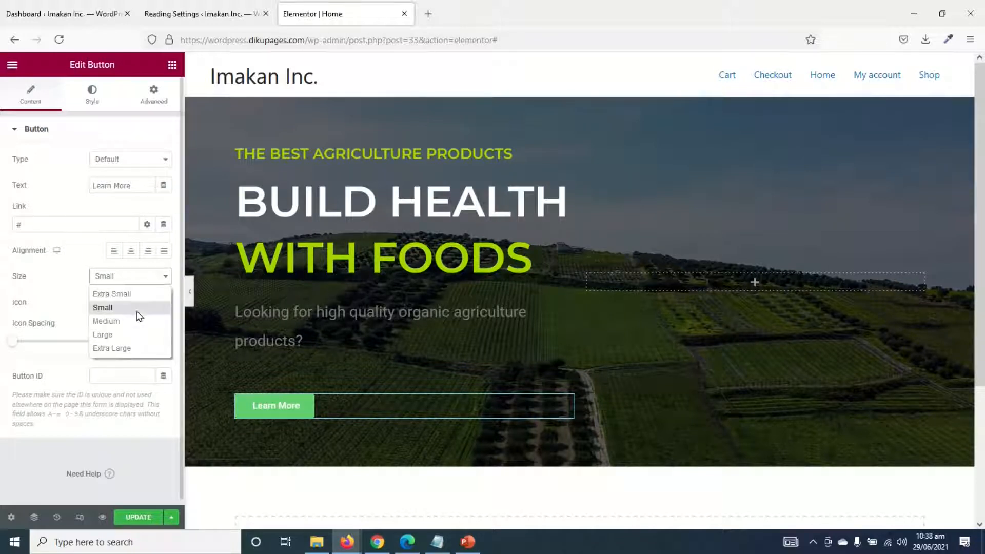
left_click(106, 321)
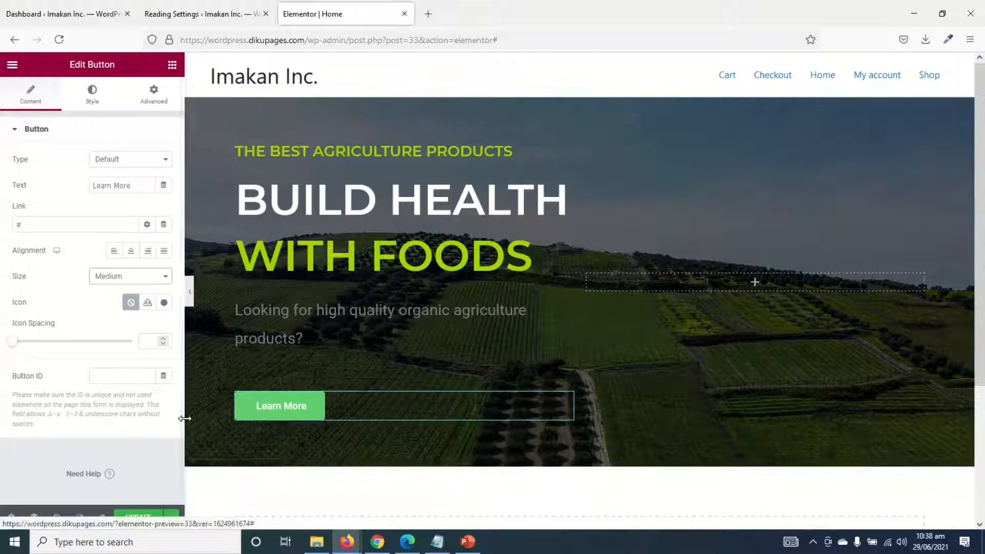
Copy the Green code #056839 from the colours notes and set it as the Learn More button's normal background color
left_click(91, 98)
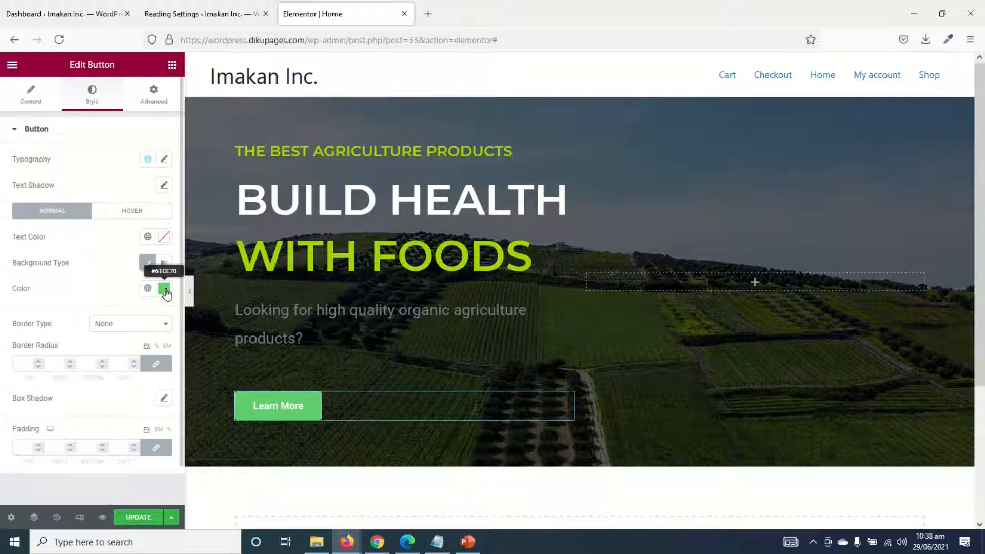
left_click(437, 542)
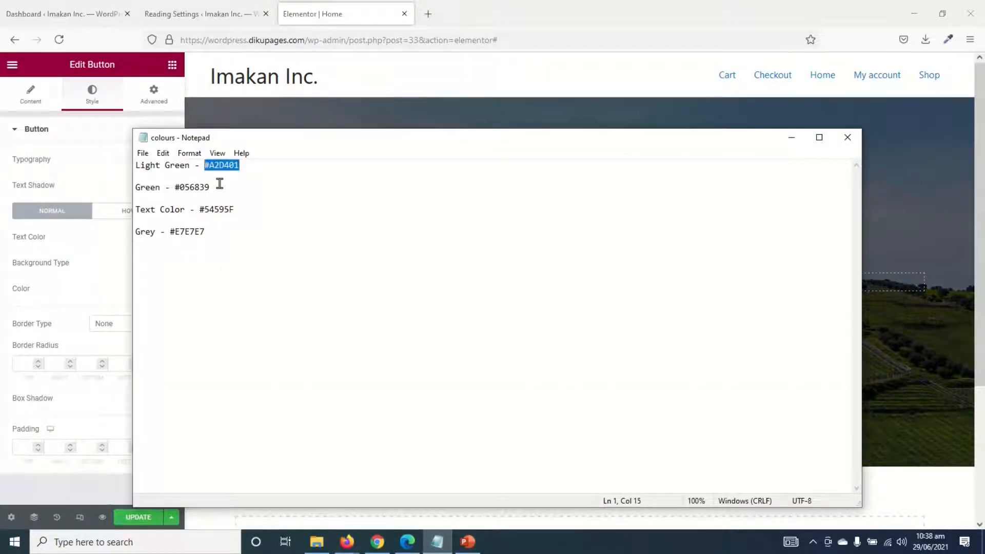
left_click_drag(220, 183, 198, 184)
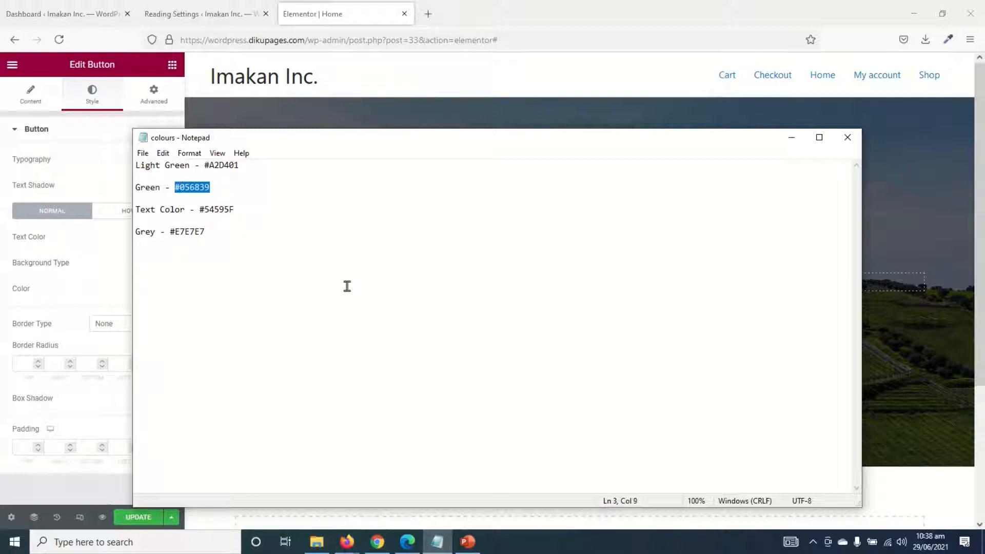
left_click(437, 542)
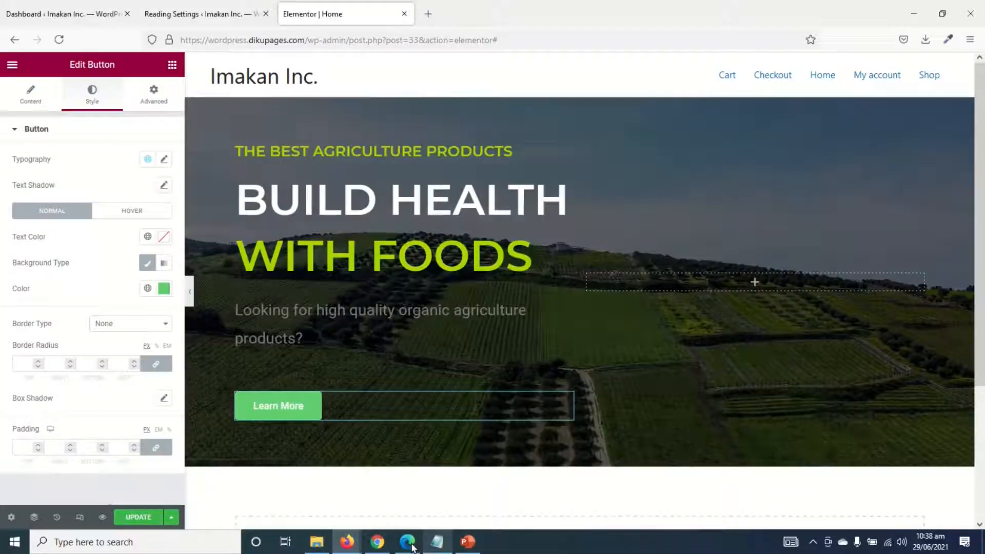
left_click(162, 290)
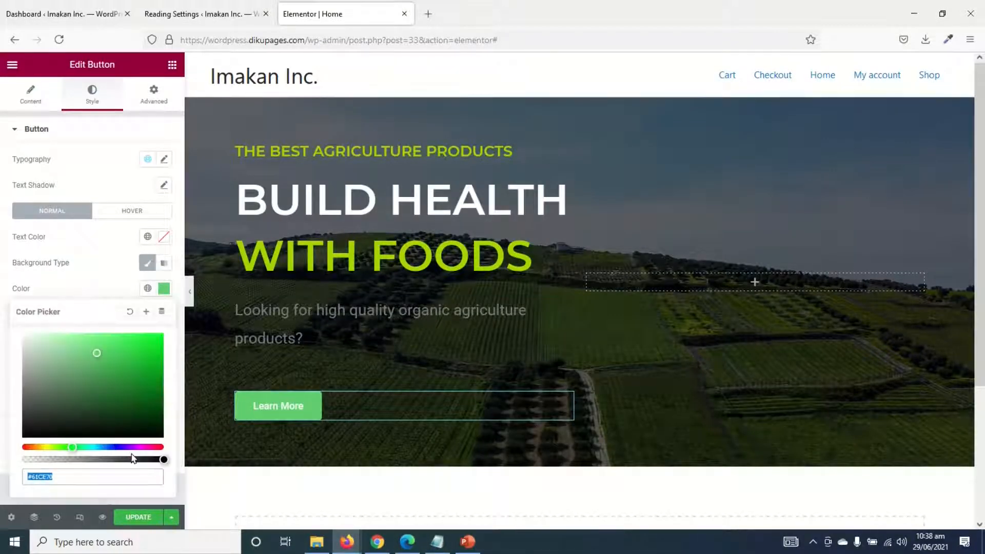
key("ctrl+v")
left_click(123, 231)
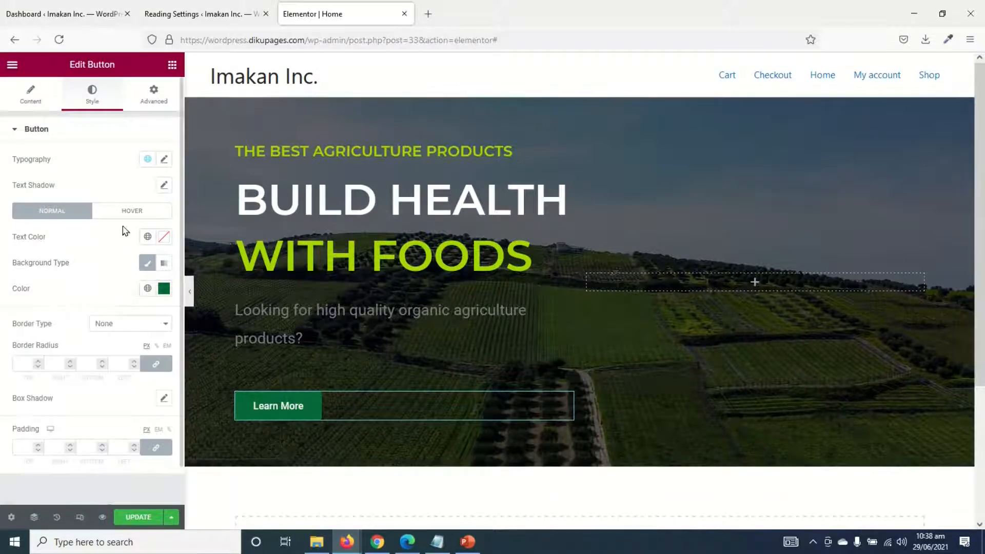
Give the Learn More button's hover state the global color Light Green as background and the hover animation Sink
left_click(134, 210)
left_click(147, 291)
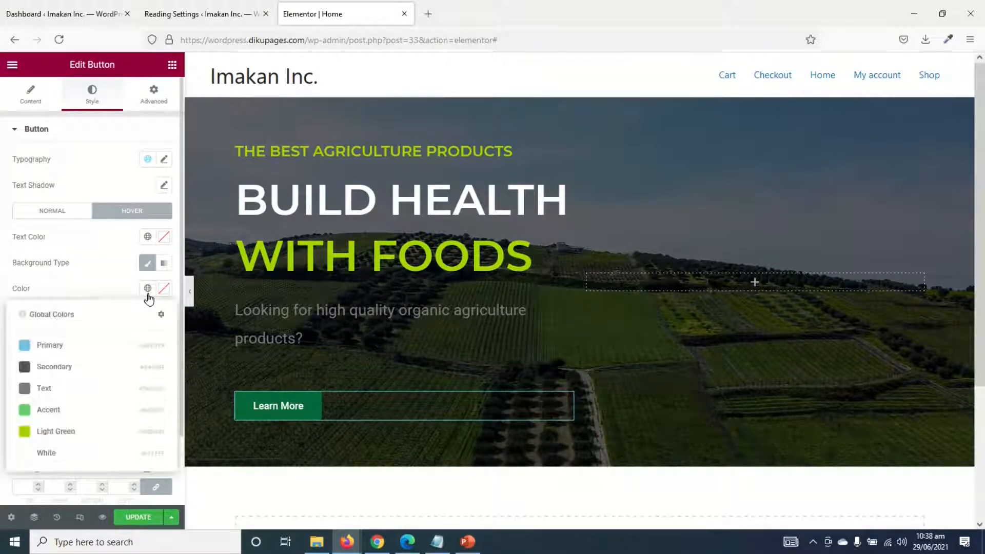
left_click(46, 431)
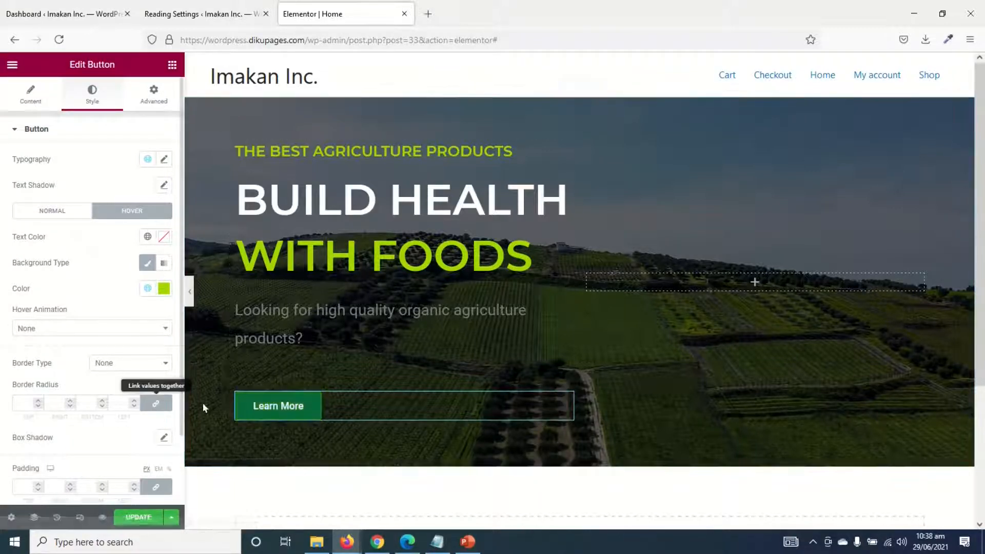
left_click(88, 325)
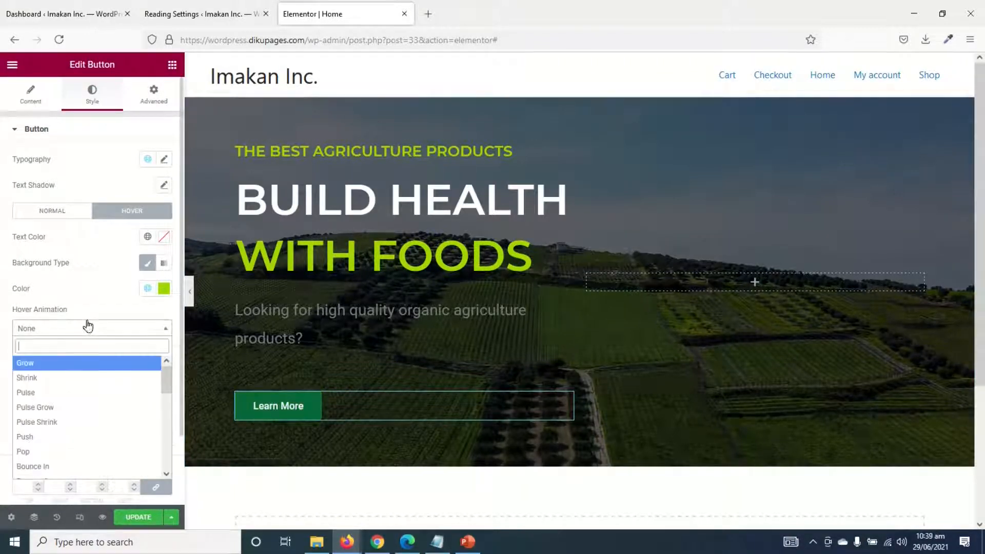
left_click(76, 364)
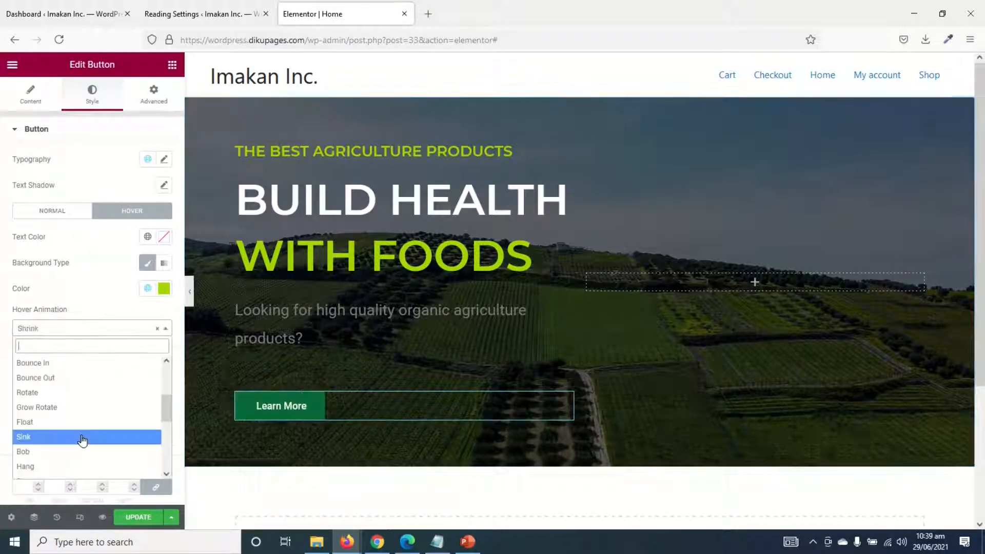
left_click(82, 437)
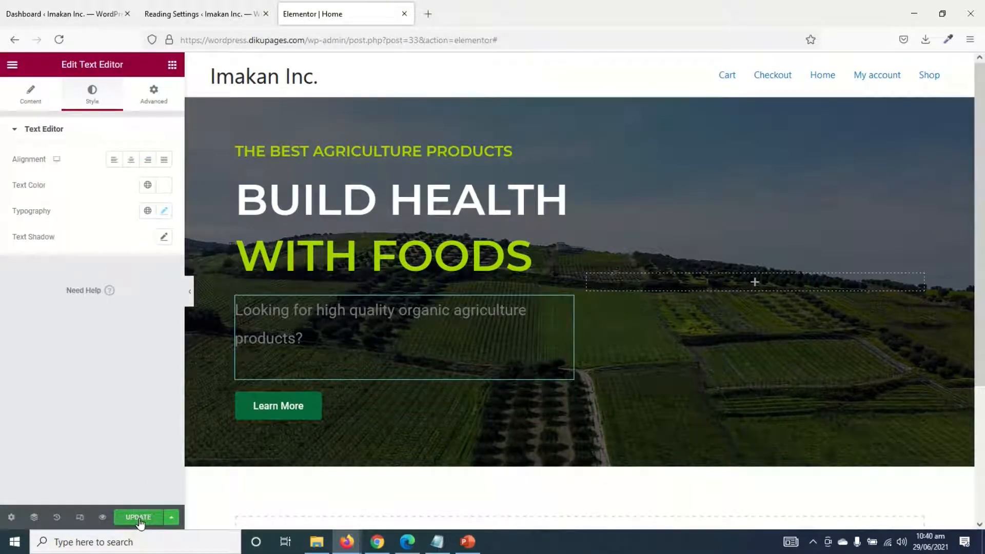
Update the page, preview it in the browser and return to the editor
left_click(138, 519)
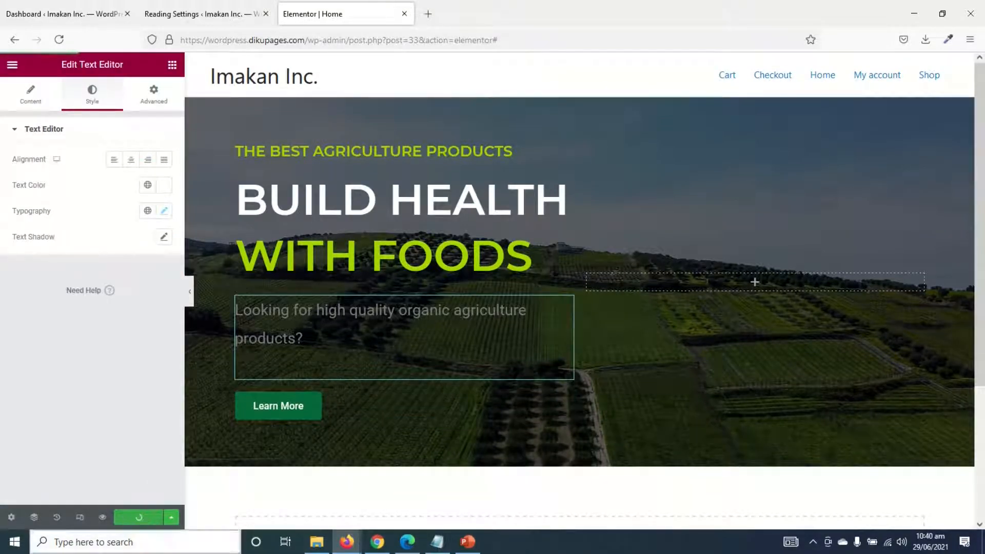
left_click(103, 518)
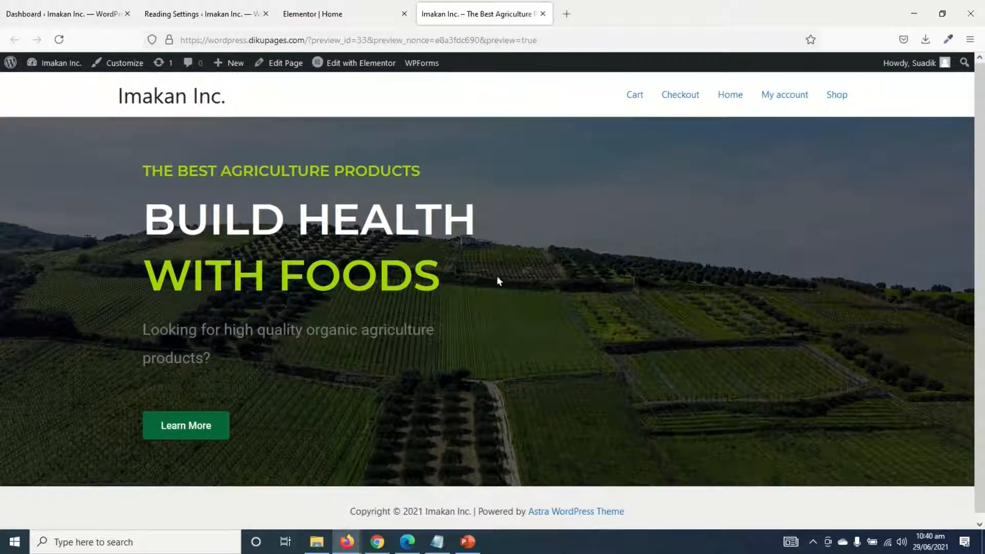
left_click(370, 14)
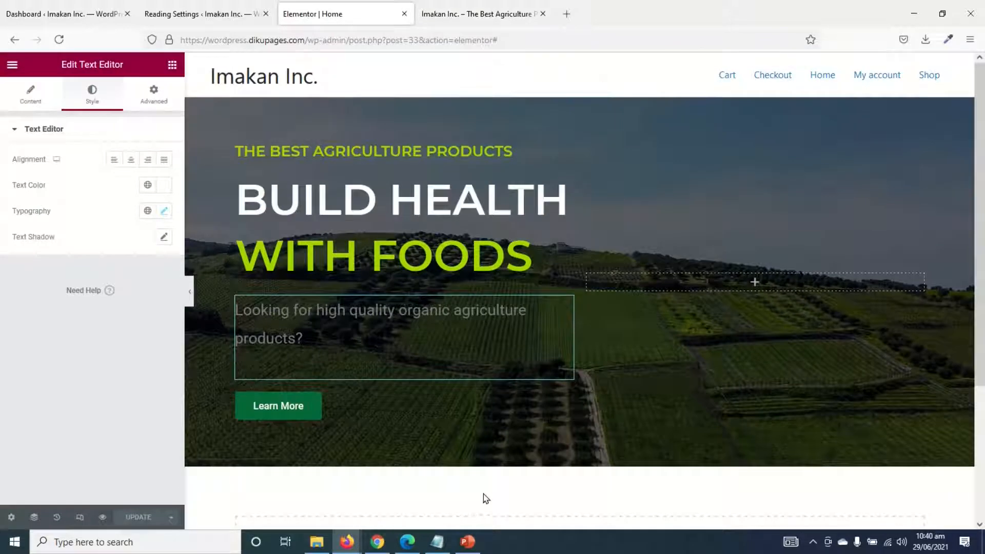
Insert a new section with three equal columns below the hero section
left_click(383, 548)
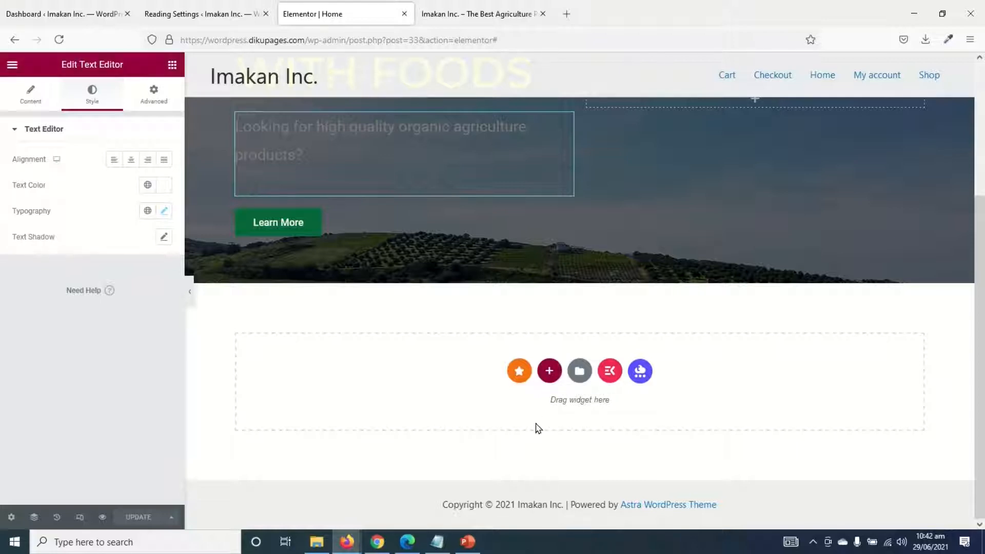
left_click(547, 379)
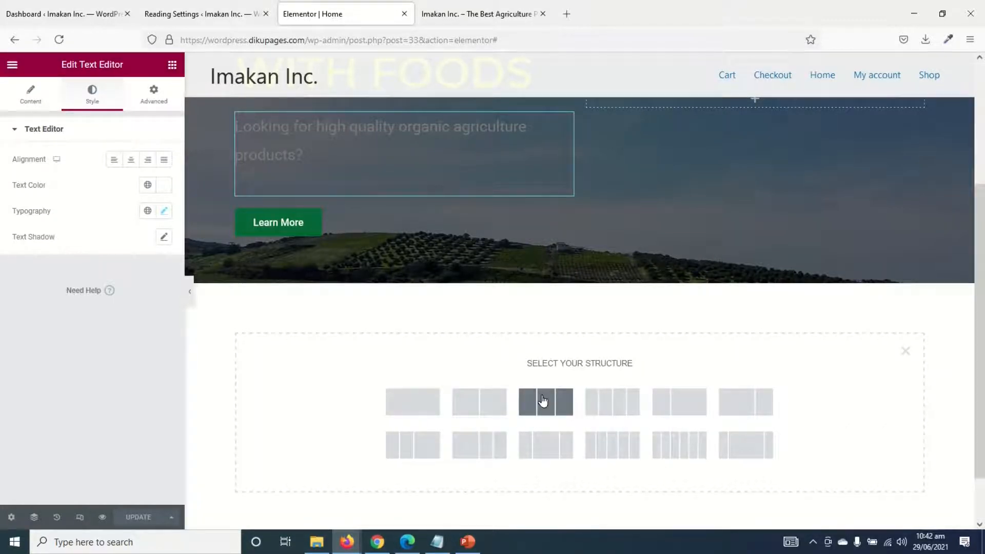
left_click(543, 401)
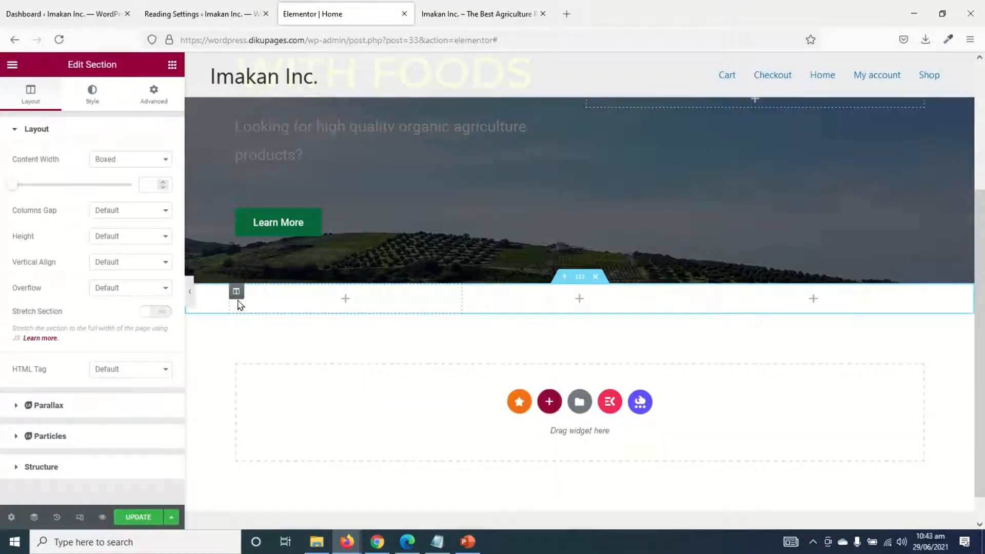
Set the new section's first column width to 25% and narrow its second column to the same width
left_click(236, 293)
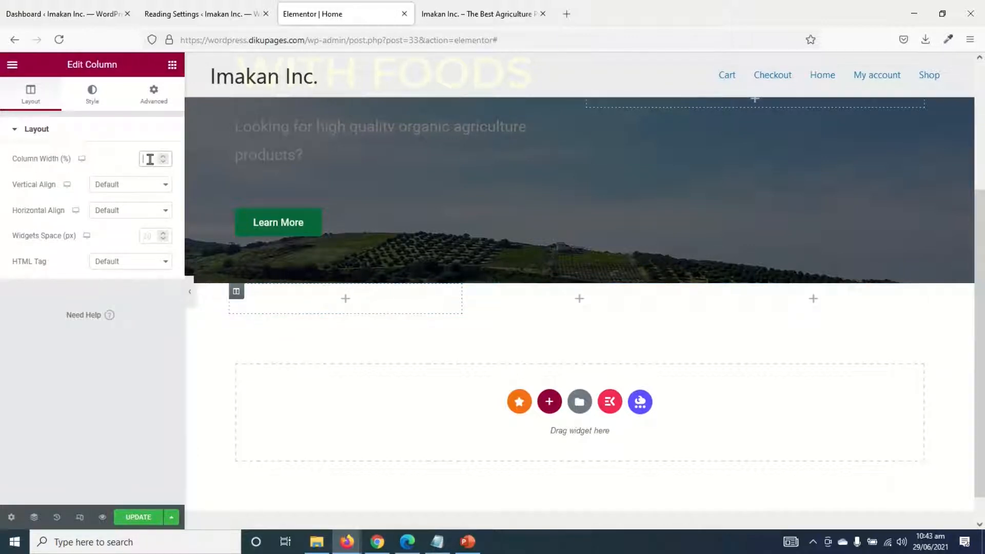
type("25")
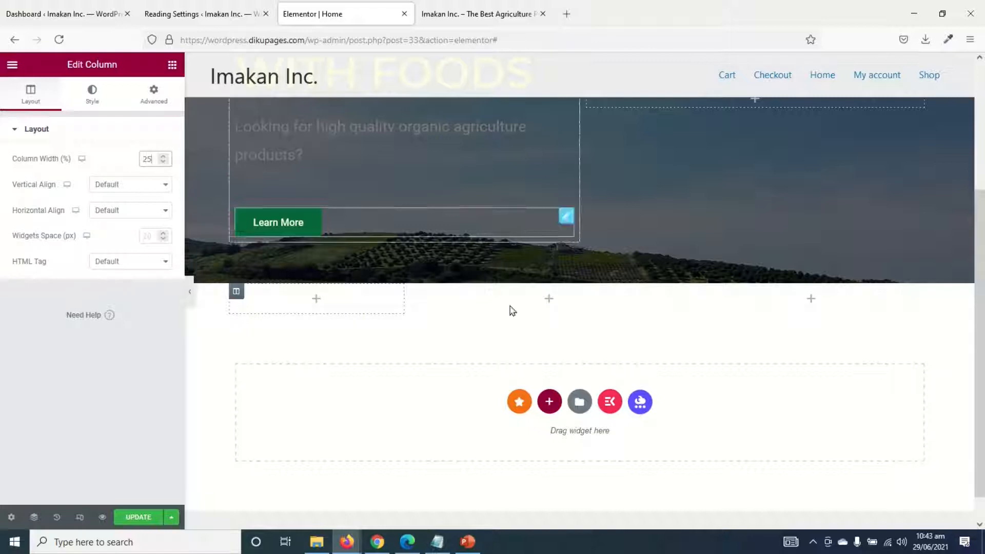
left_click(410, 294)
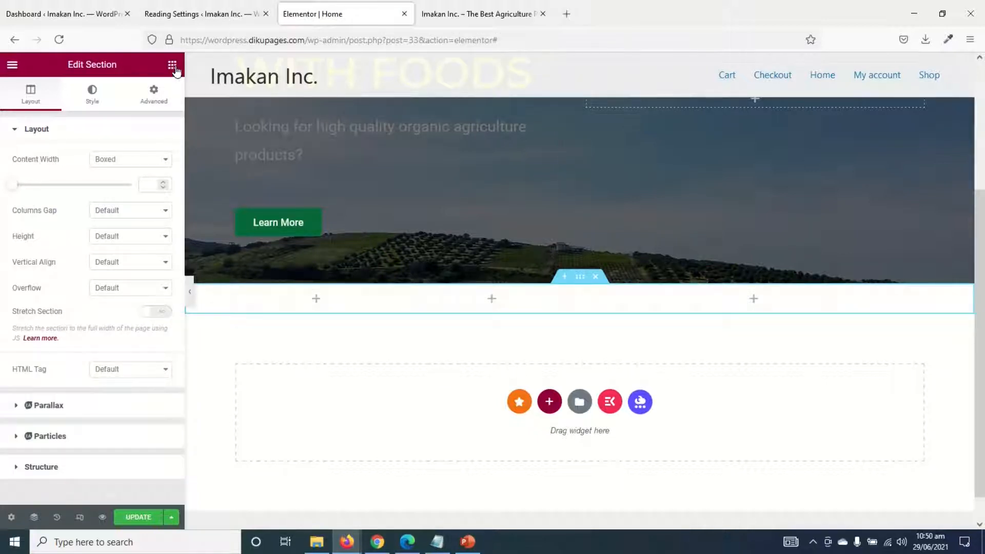
Add an Image widget to the section's first column and upload and insert the picture yellow maize from the Sanatubila folder
left_click(172, 65)
left_click_drag(47, 240, 330, 304)
left_click(94, 189)
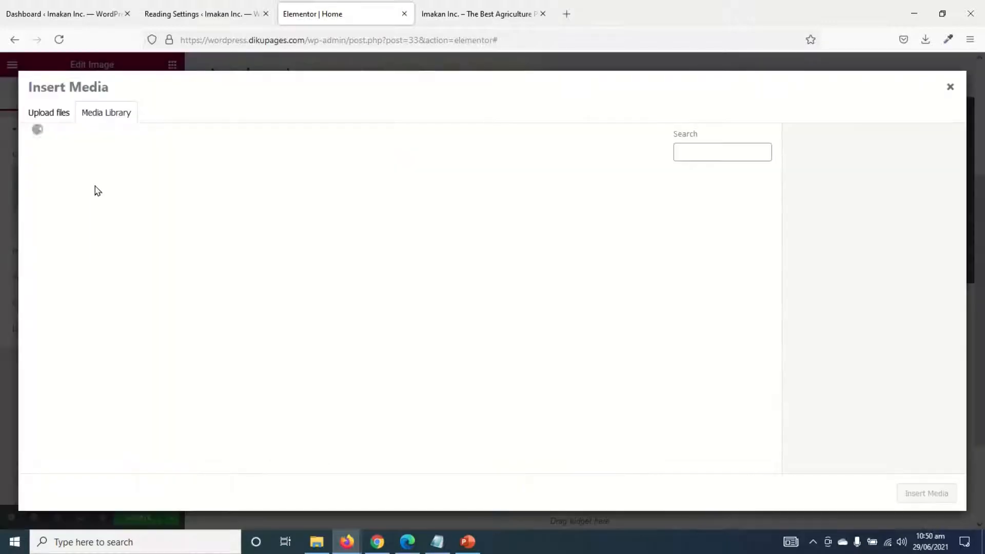
left_click(55, 116)
left_click(506, 293)
scroll(375, 231, "down", 2)
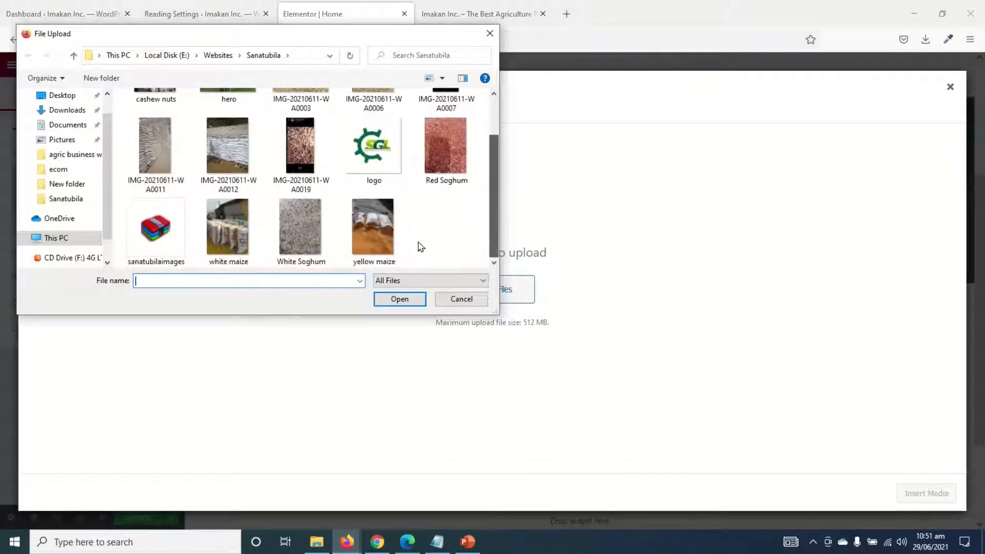
left_click(374, 233)
left_click(390, 300)
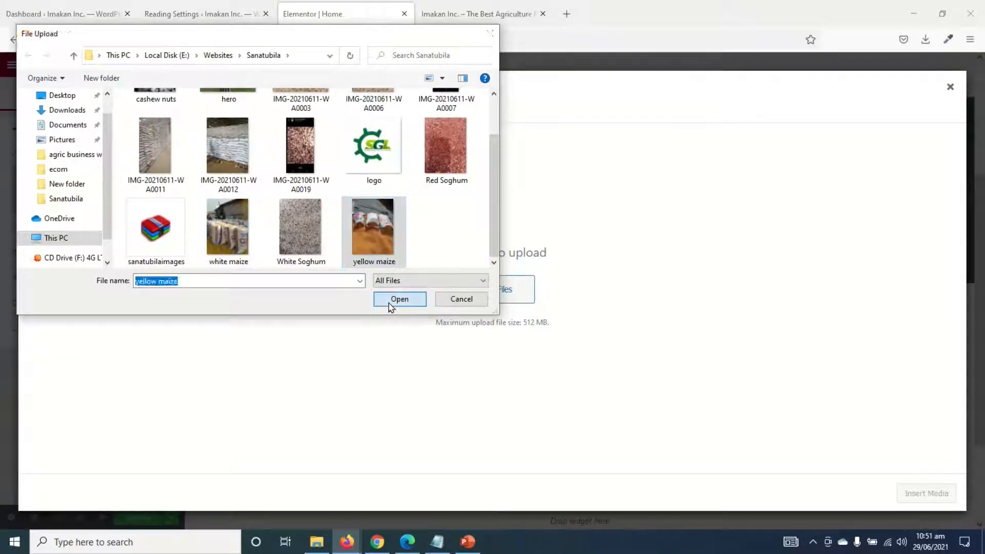
left_click(923, 496)
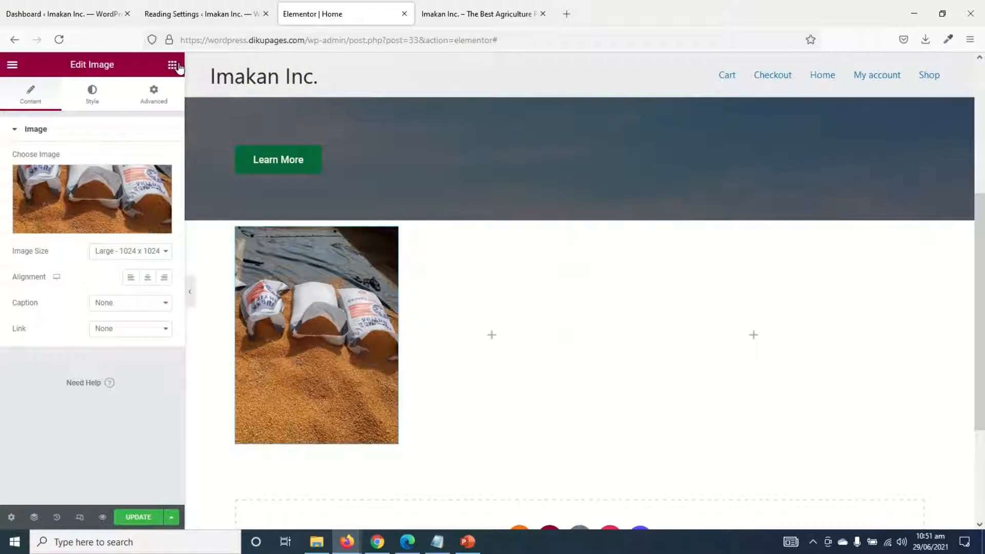
Add an Image widget to the section's second column and insert the cashew nuts picture from the media library
left_click(177, 65)
left_click_drag(47, 237, 497, 365)
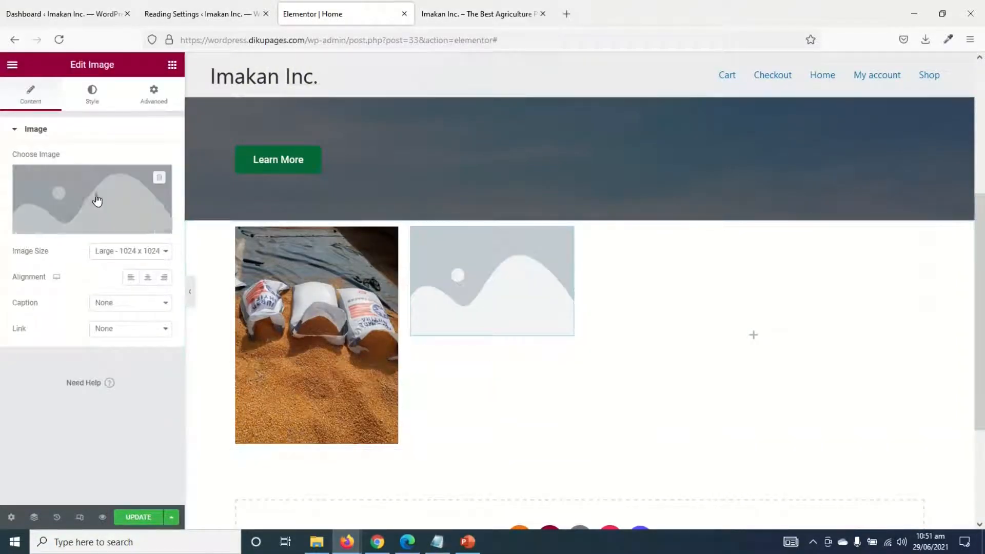
left_click(49, 229)
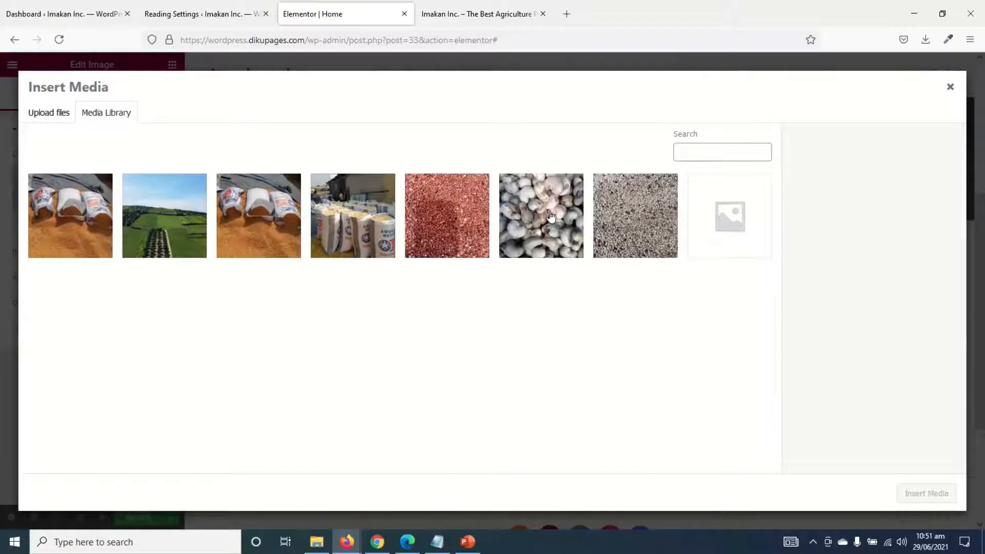
left_click(551, 216)
left_click(924, 492)
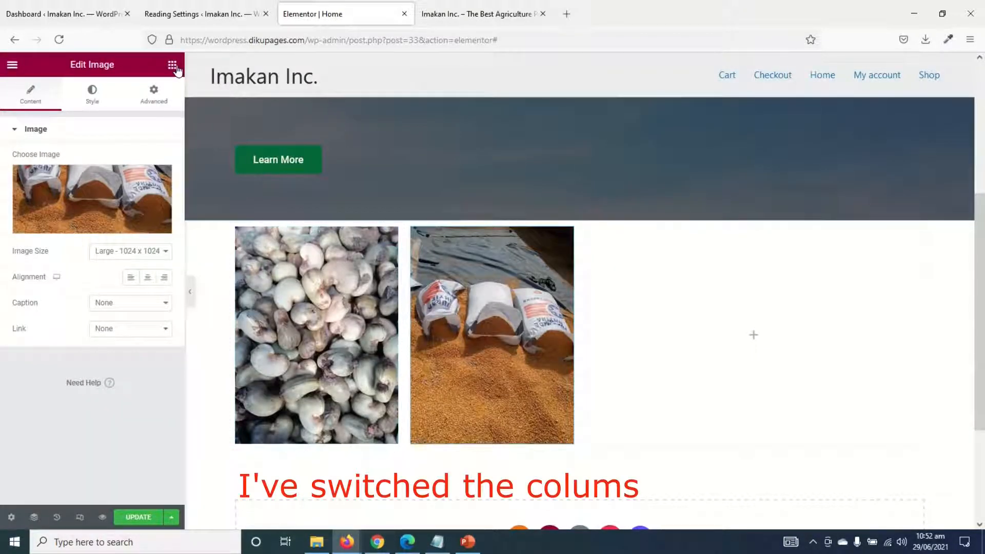
Add an Inner Section to the section's third column and narrow its first inner column to a small strip
left_click(173, 66)
left_click_drag(39, 190, 737, 342)
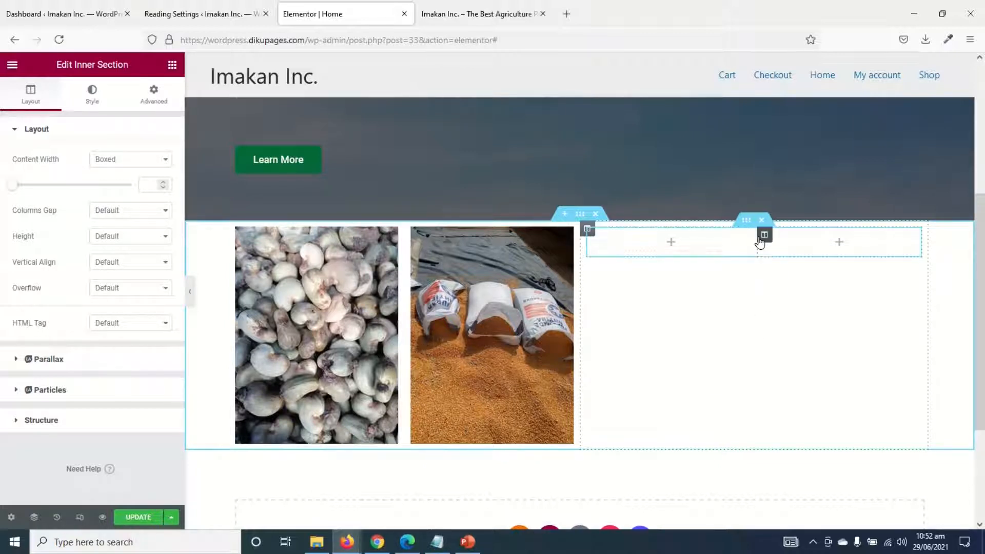
left_click_drag(757, 239, 642, 236)
Add an Icon widget to the narrow inner column and replace its star with the solid Building icon
left_click(172, 66)
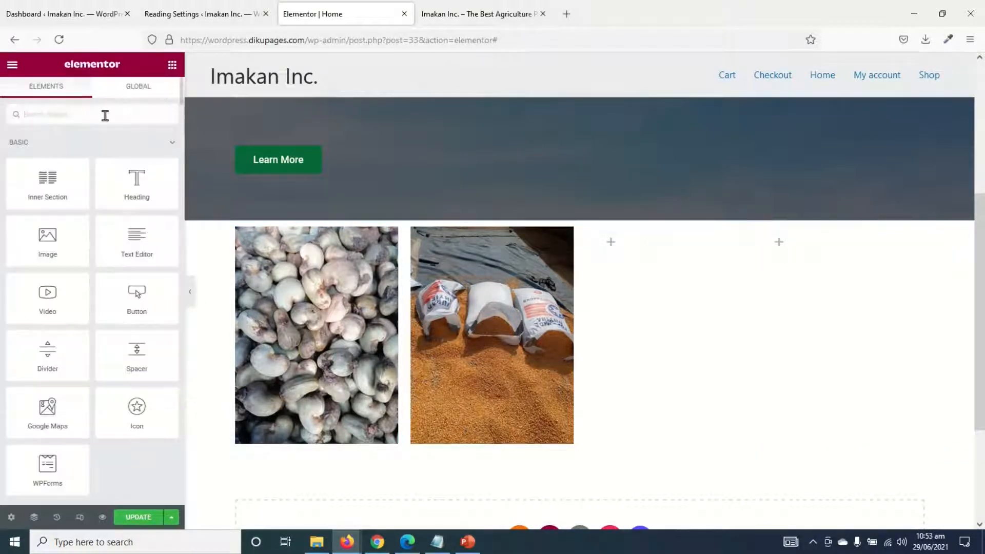
left_click_drag(136, 407, 615, 242)
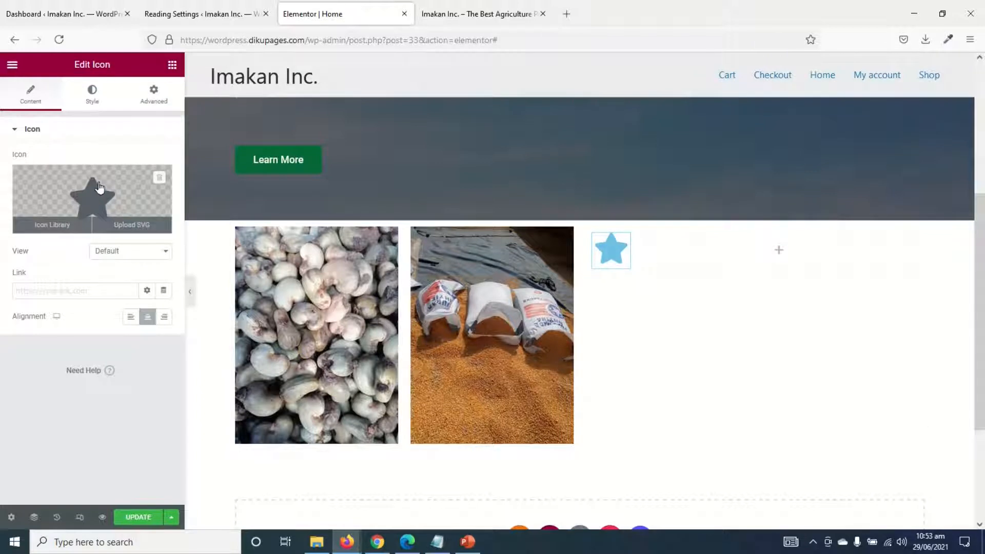
left_click(99, 188)
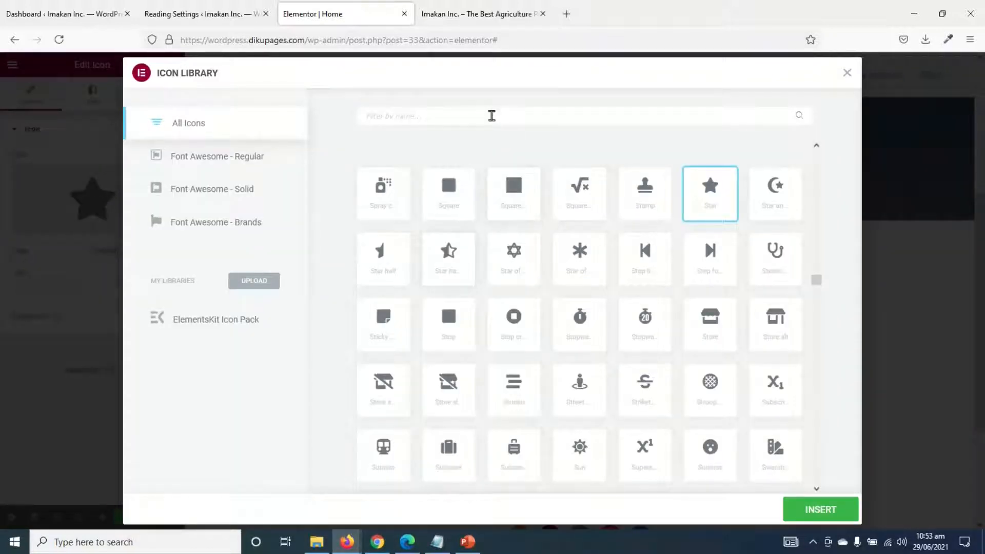
left_click(495, 110)
type("buil")
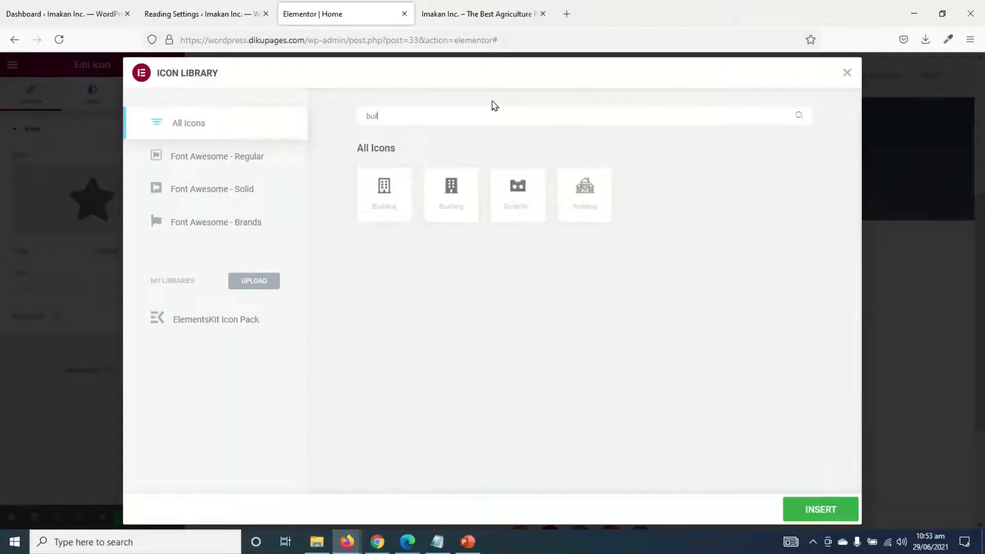
left_click(448, 199)
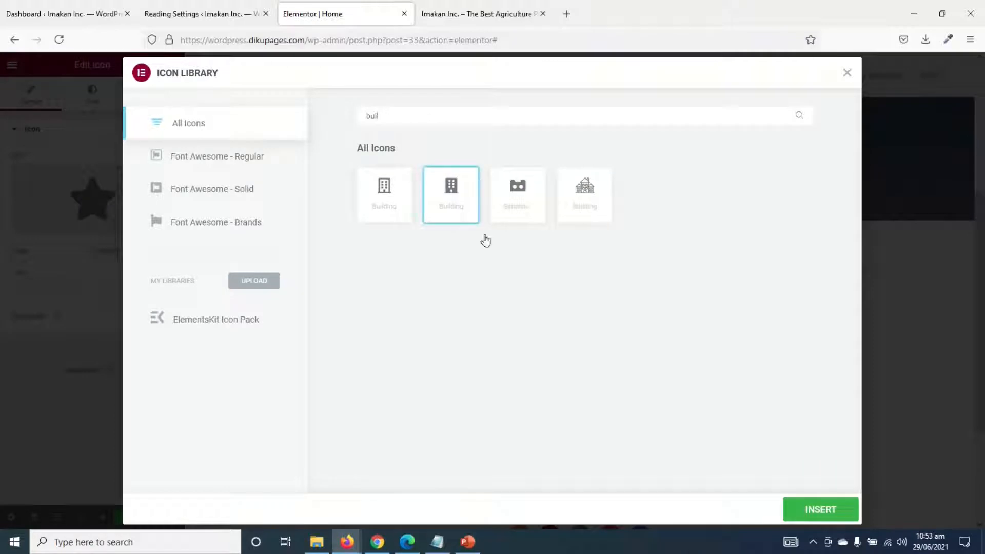
left_click(808, 509)
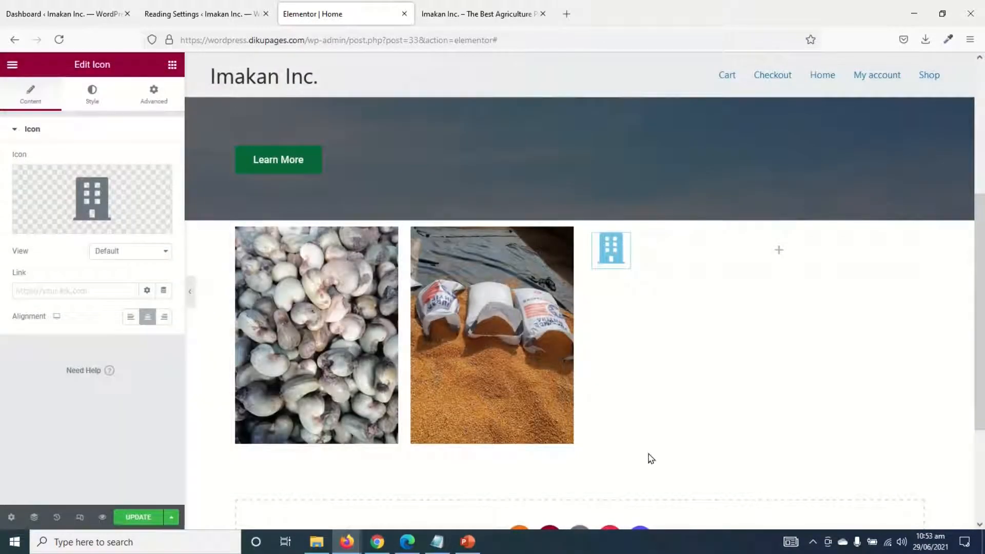
Set the building icon's primary color to the global color Light Green
left_click(91, 94)
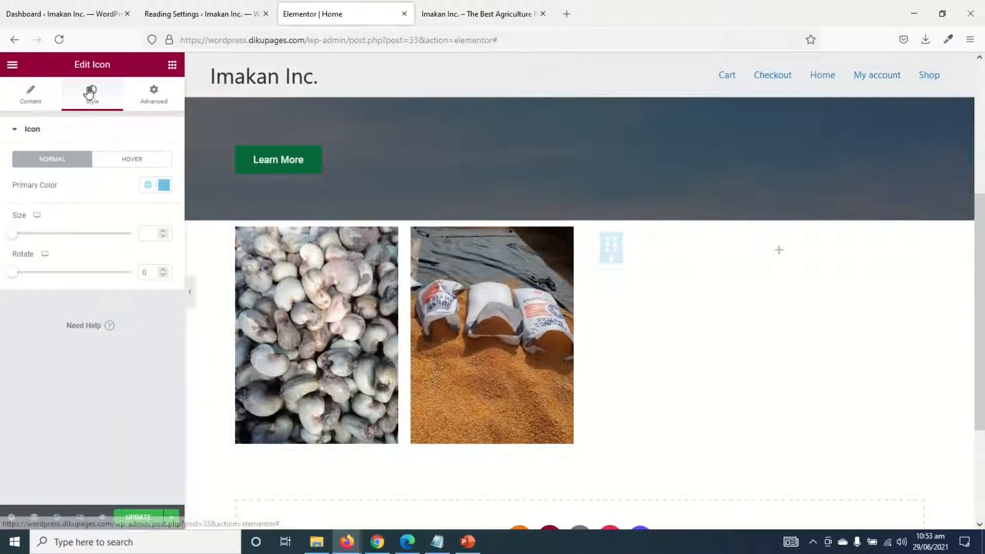
left_click(150, 188)
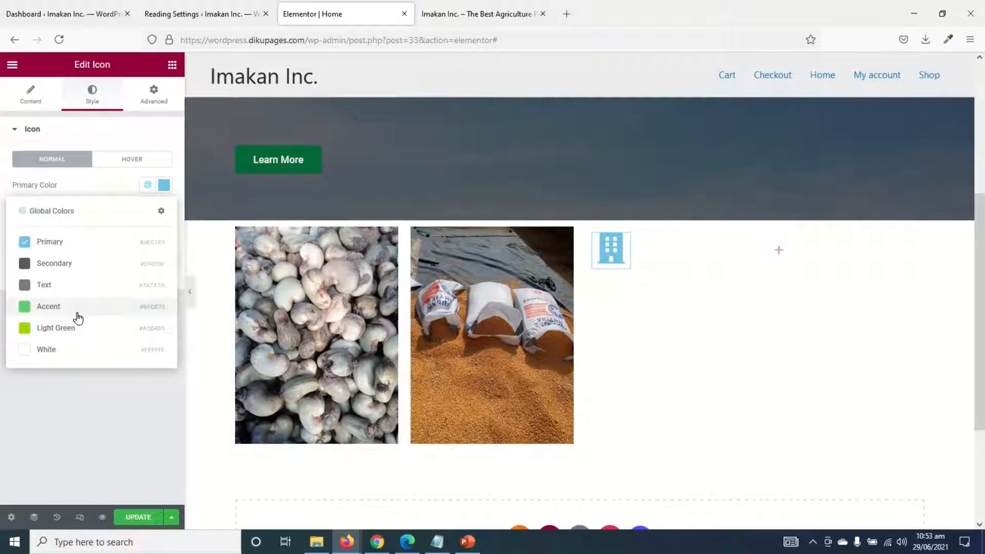
left_click(69, 330)
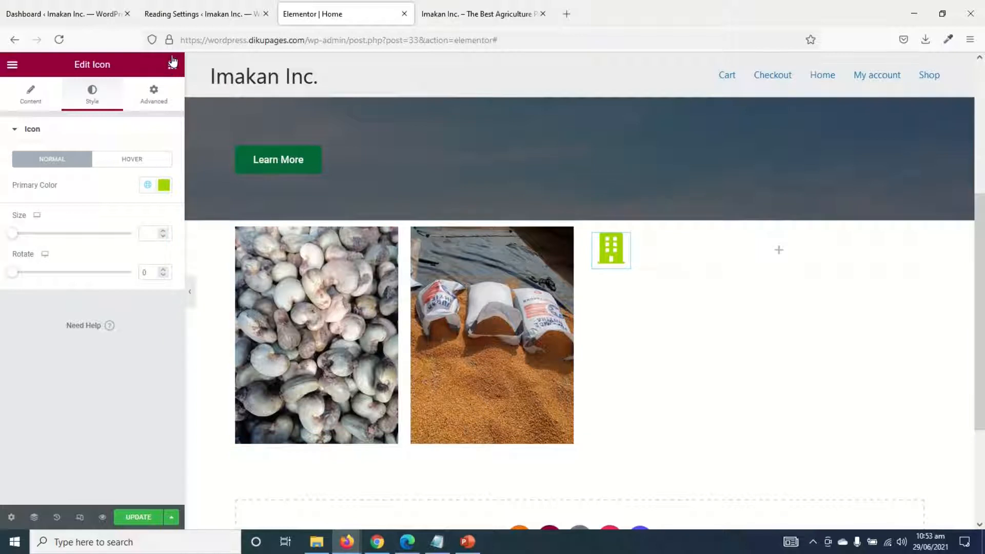
Add a Heading widget to the wide inner column beside the icon and title it About Us
left_click(172, 63)
left_click_drag(136, 181, 751, 251)
left_click_drag(122, 184, 2, 161)
type("About Us")
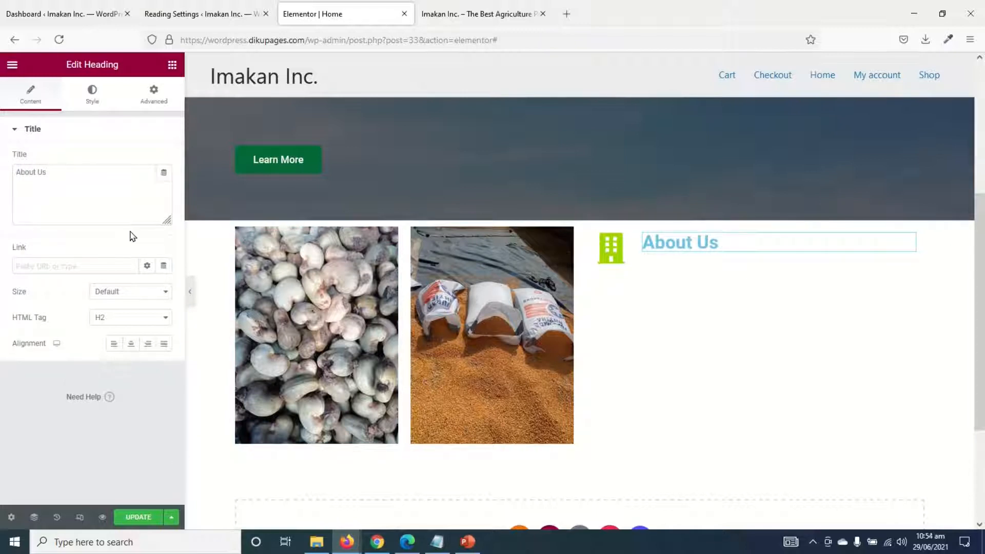
Give the About Us heading the global text color Light Green and the global font Montserrat
left_click(92, 95)
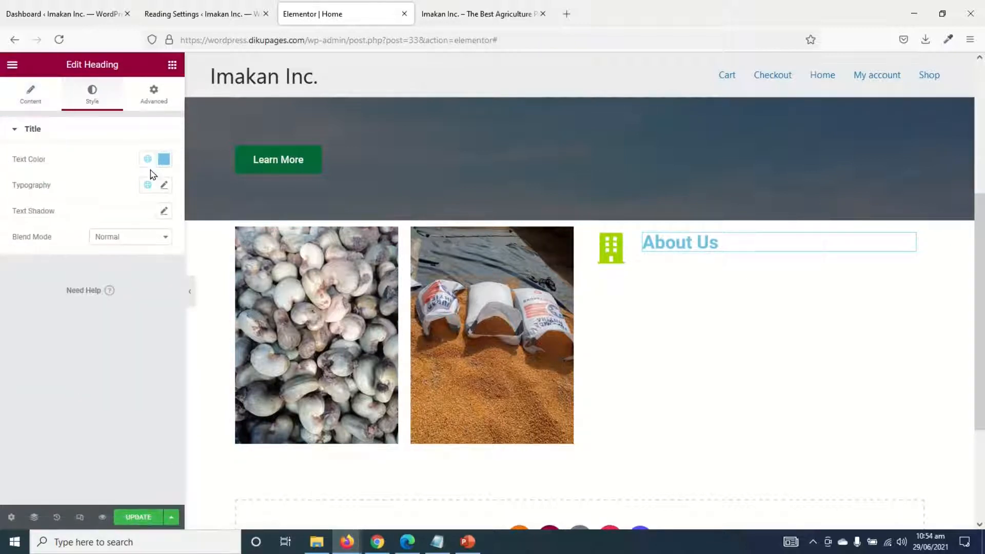
left_click(146, 164)
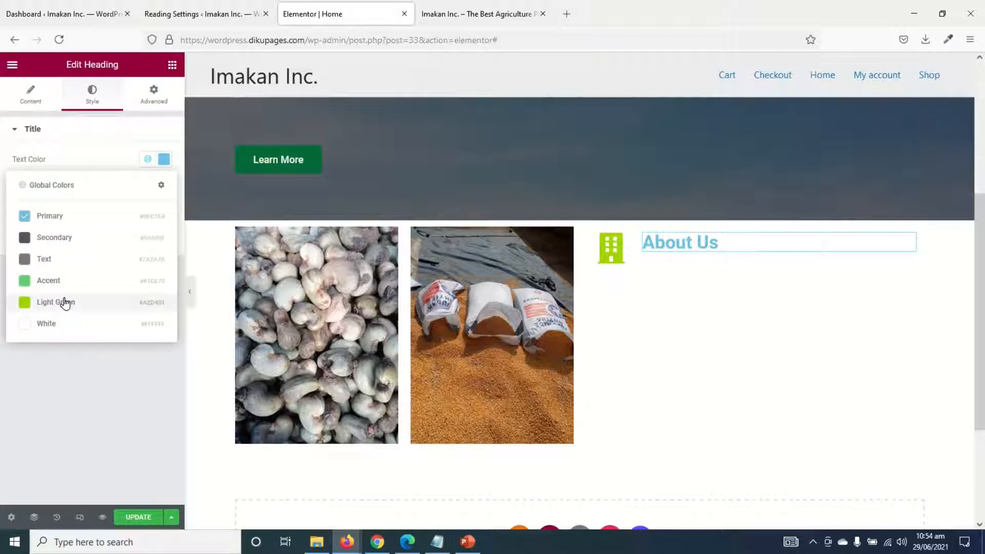
left_click(66, 302)
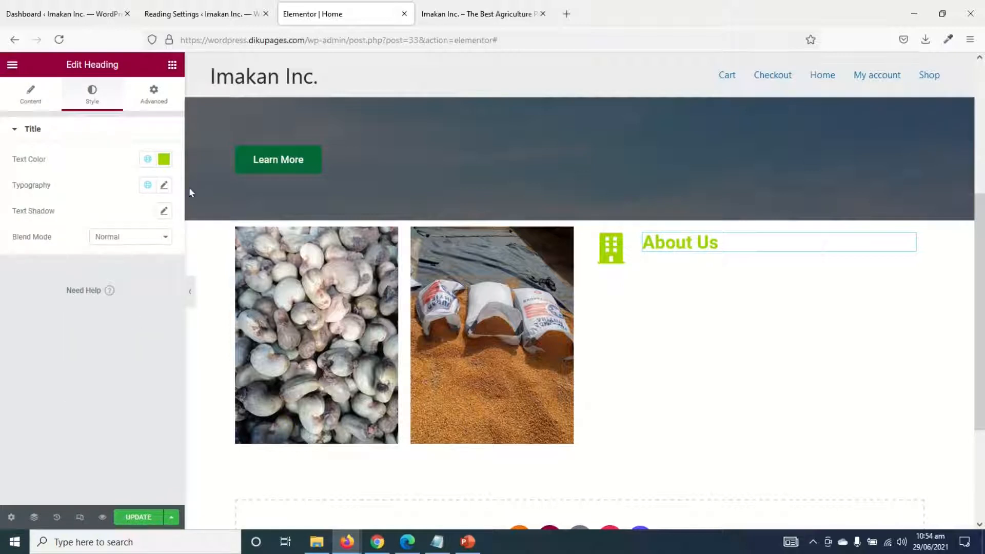
left_click(146, 186)
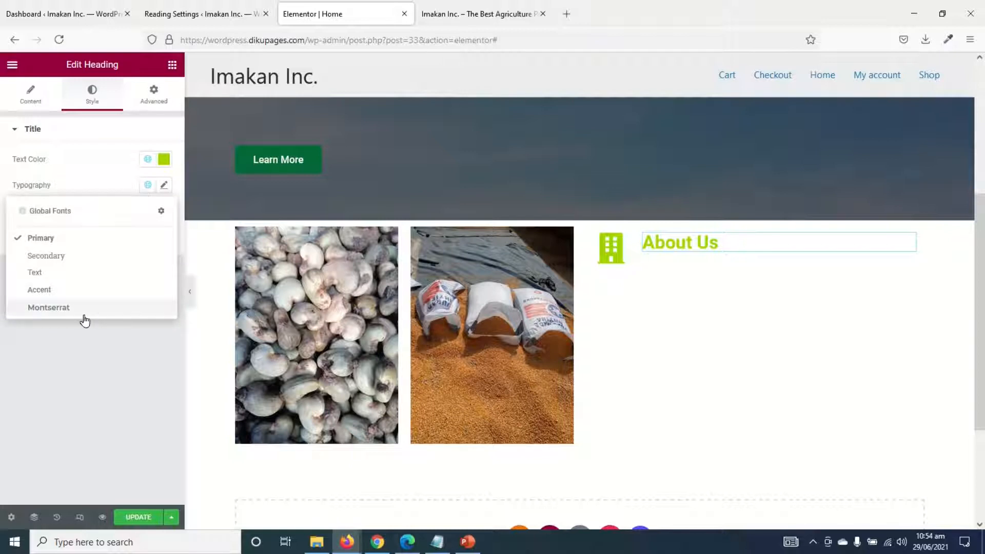
left_click(60, 308)
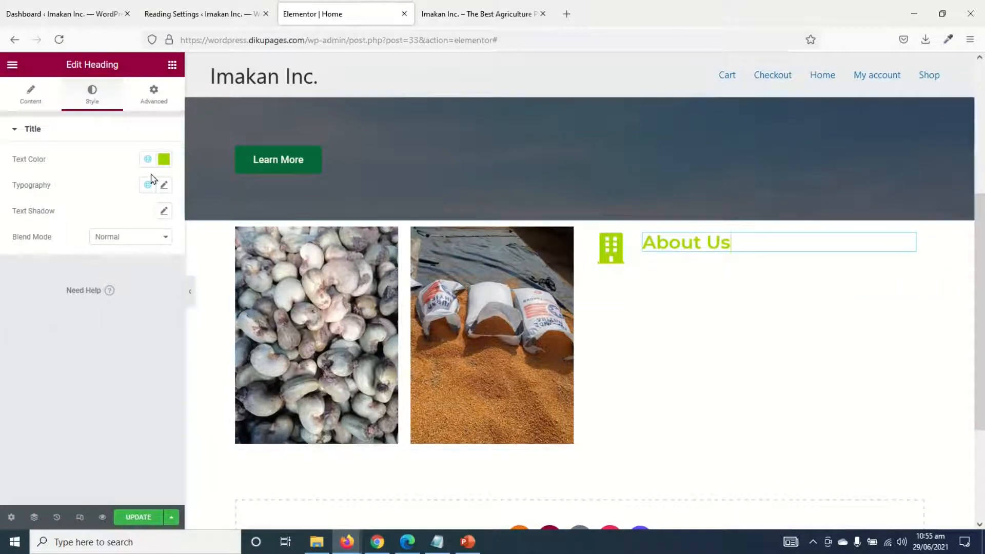
Set the About Us heading's font size to 25 px and the building icon's size to 25
left_click(163, 186)
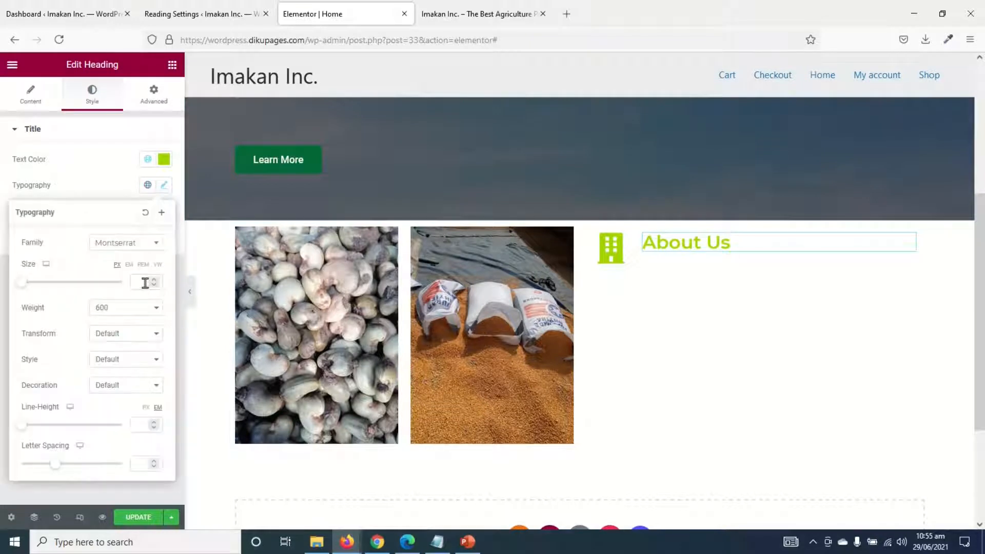
type("25")
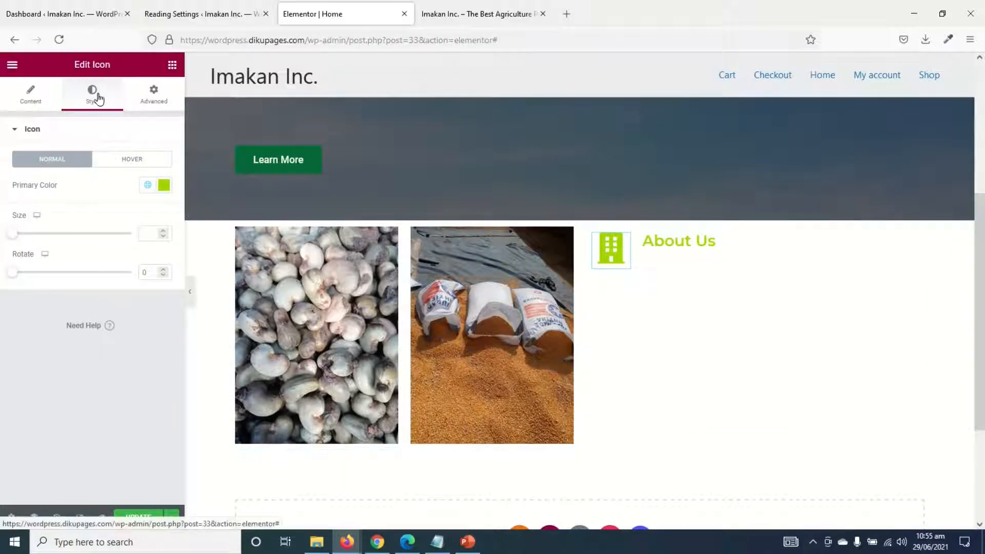
left_click(147, 231)
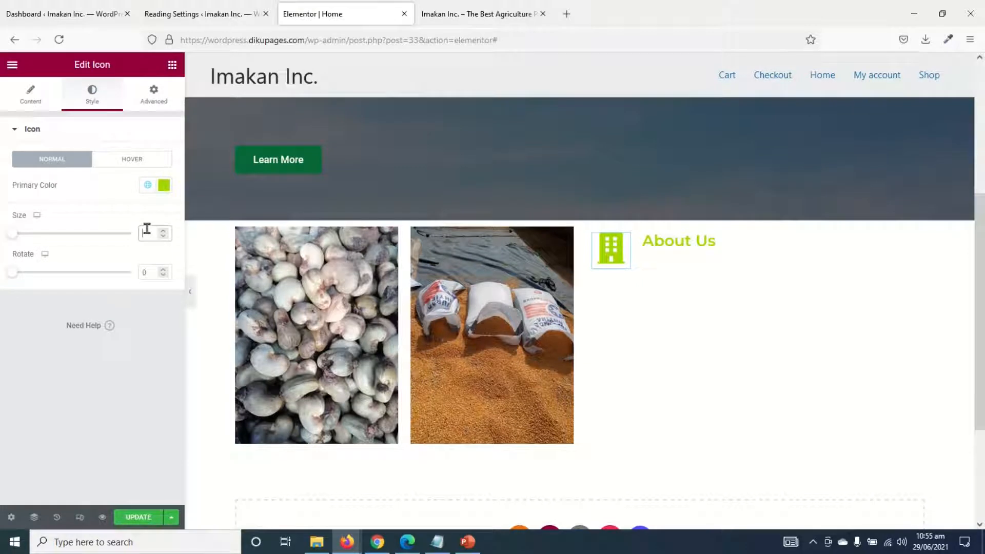
type("25")
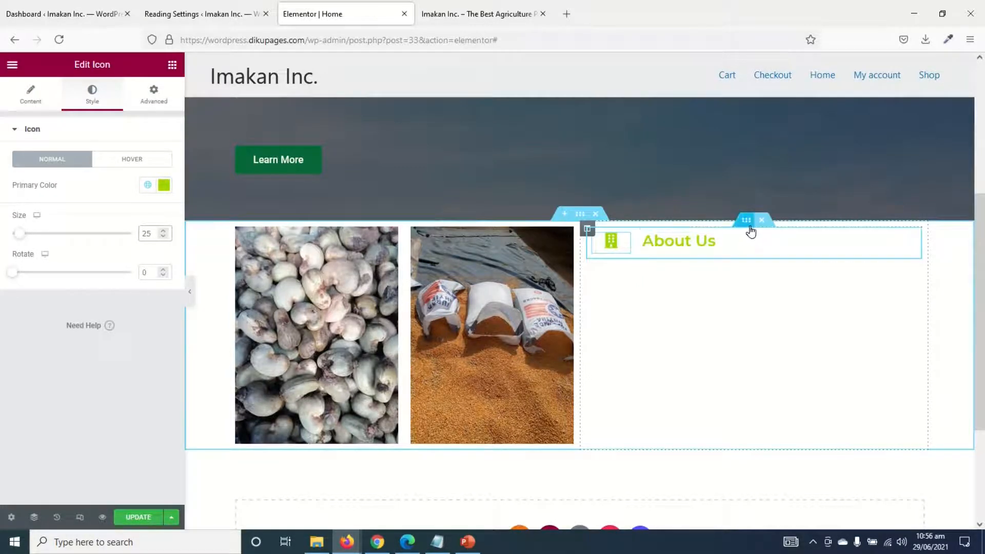
Set the inner section's vertical alignment to Middle and narrow its icon column slightly
left_click(747, 222)
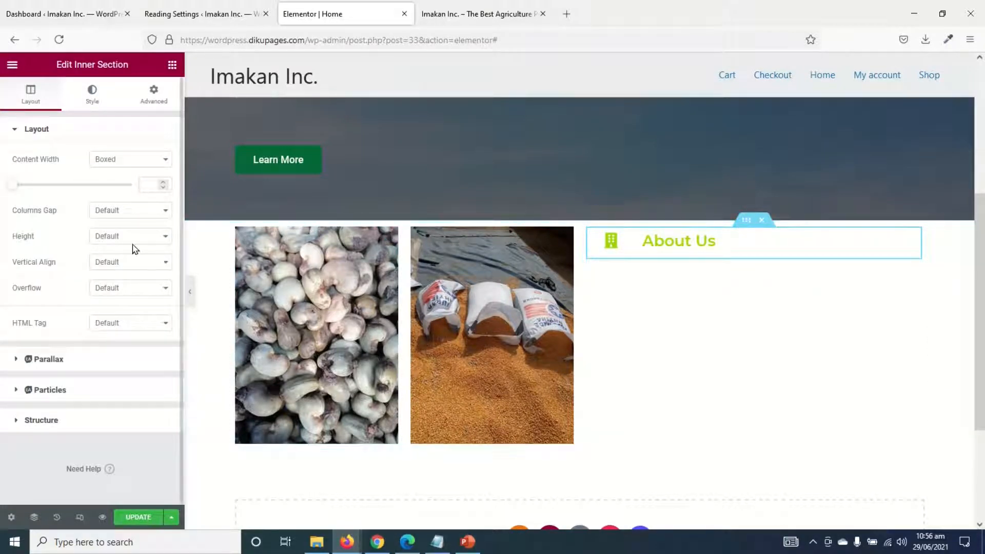
left_click(129, 266)
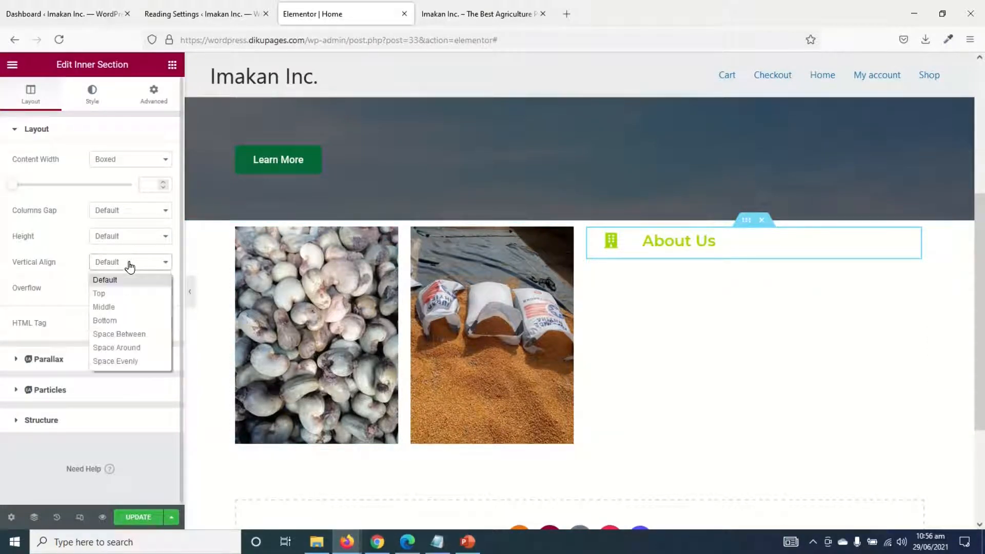
left_click(132, 307)
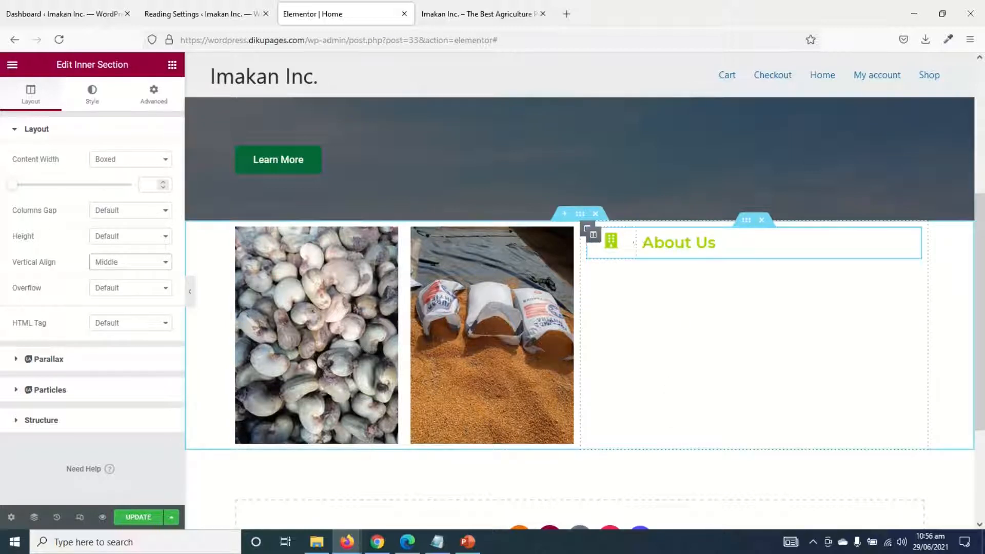
left_click_drag(640, 247, 624, 241)
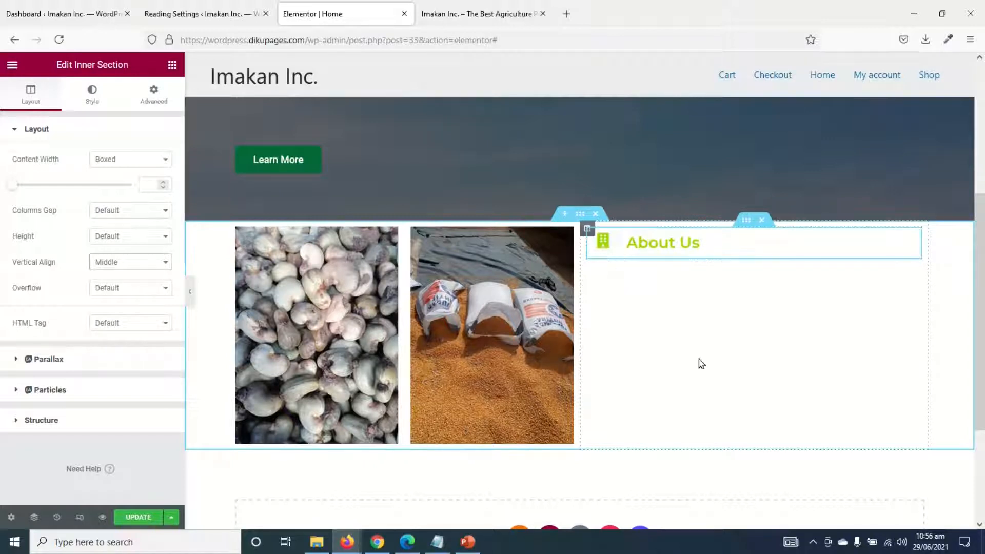
Add a Divider widget below the About Us inner section and set its width to 40%
left_click(169, 68)
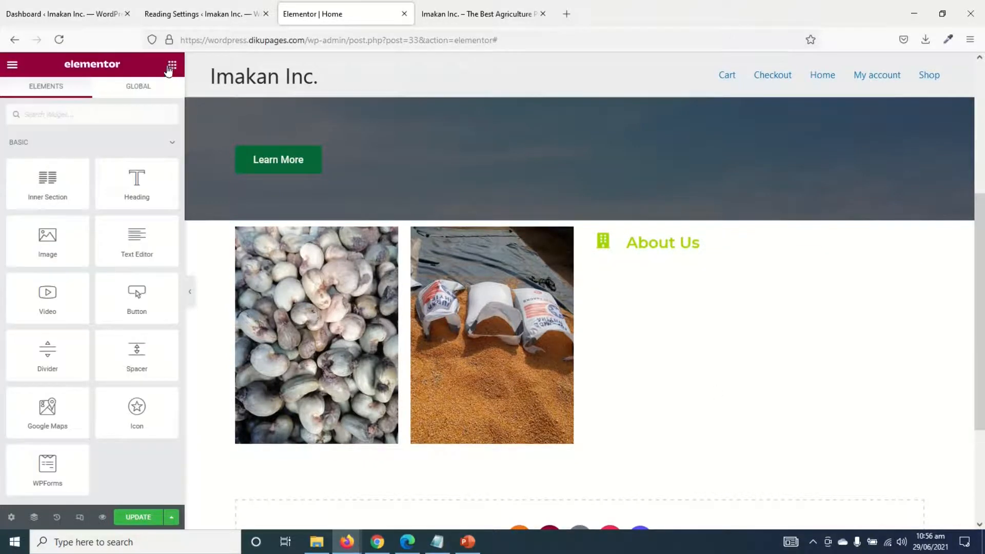
left_click_drag(47, 354, 757, 254)
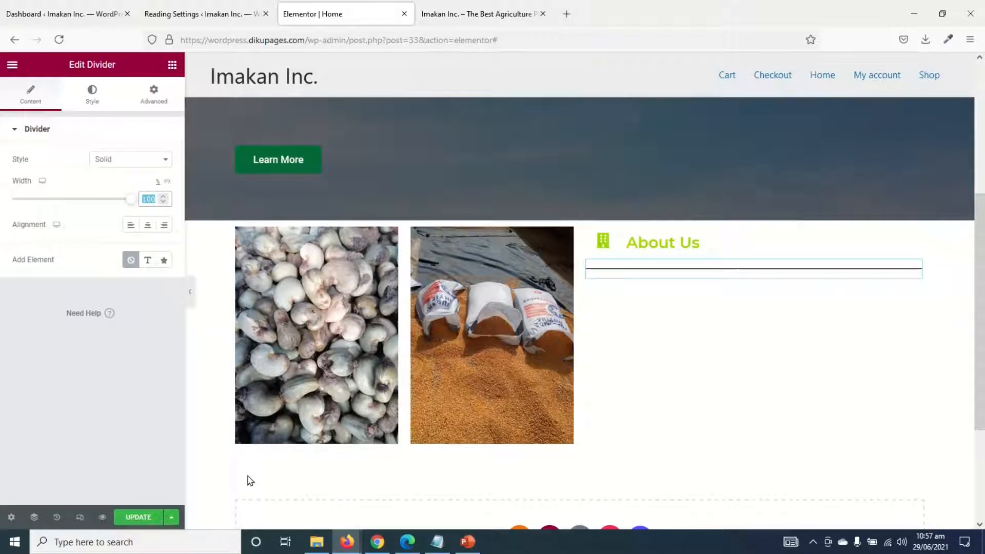
type("15")
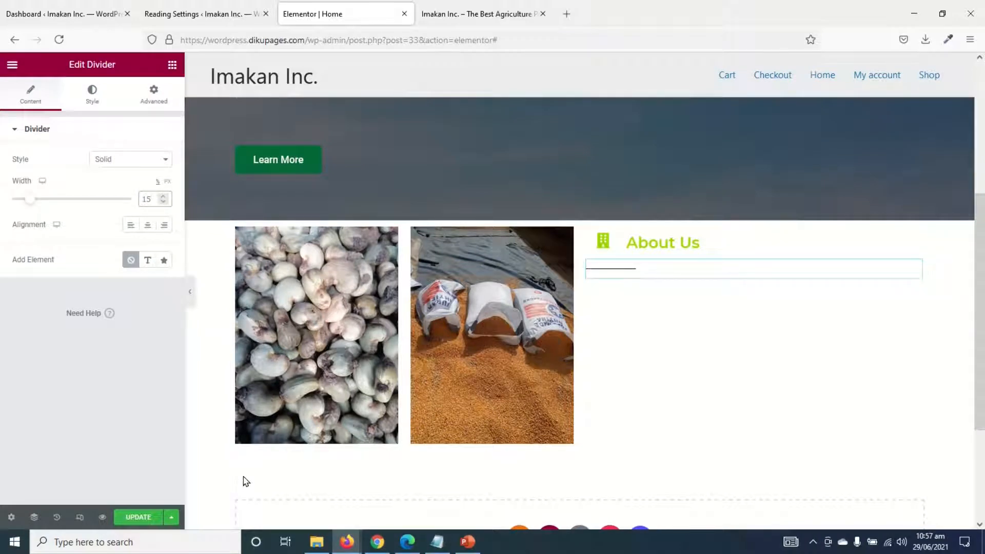
key("BackSpace")
type("2540")
Set the divider's color to the global color Light Green and its weight to 2
left_click(93, 96)
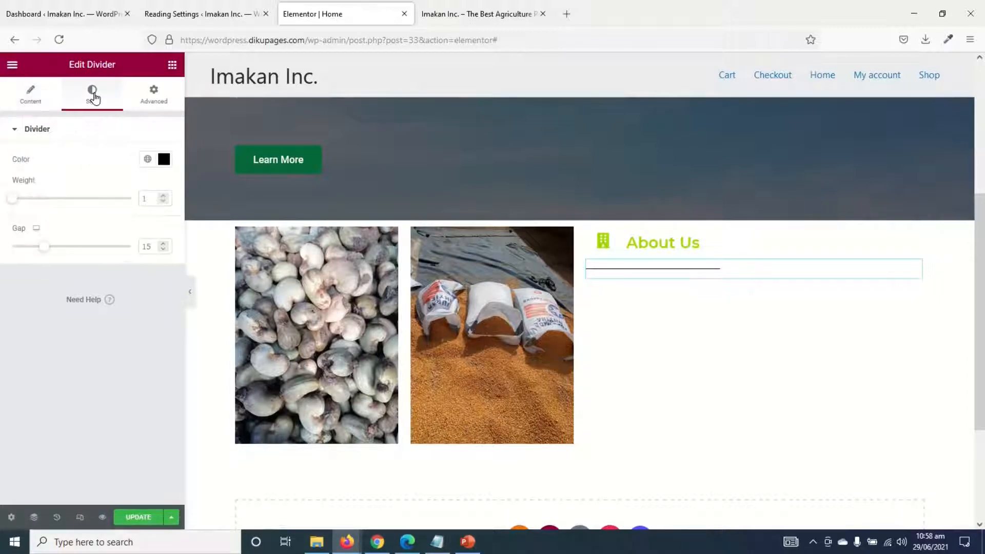
left_click(146, 159)
left_click(68, 302)
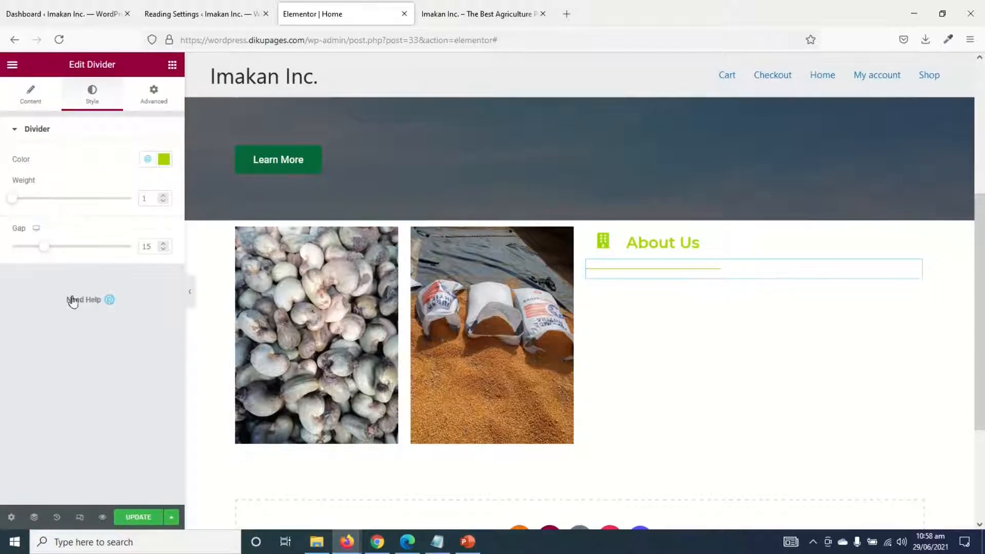
type("2")
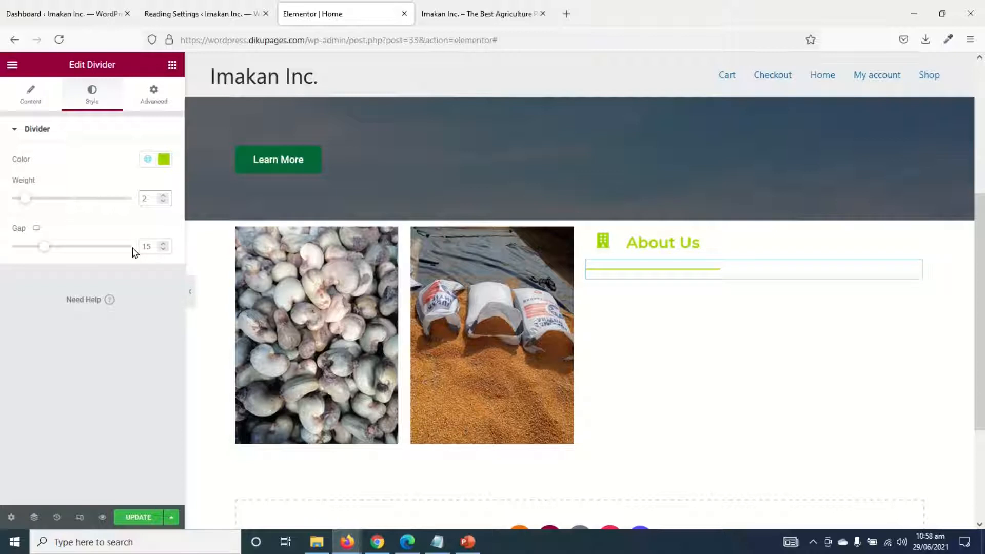
Add a Text Editor widget below the About Us divider and set its typography to the global font Montserrat
left_click(173, 65)
left_click_drag(164, 256, 693, 272)
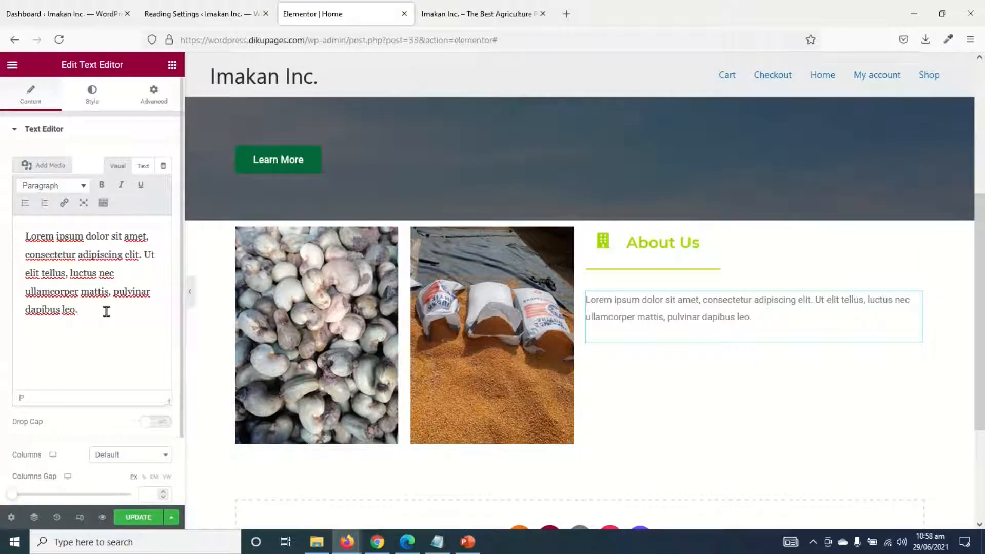
left_click_drag(78, 309, 41, 236)
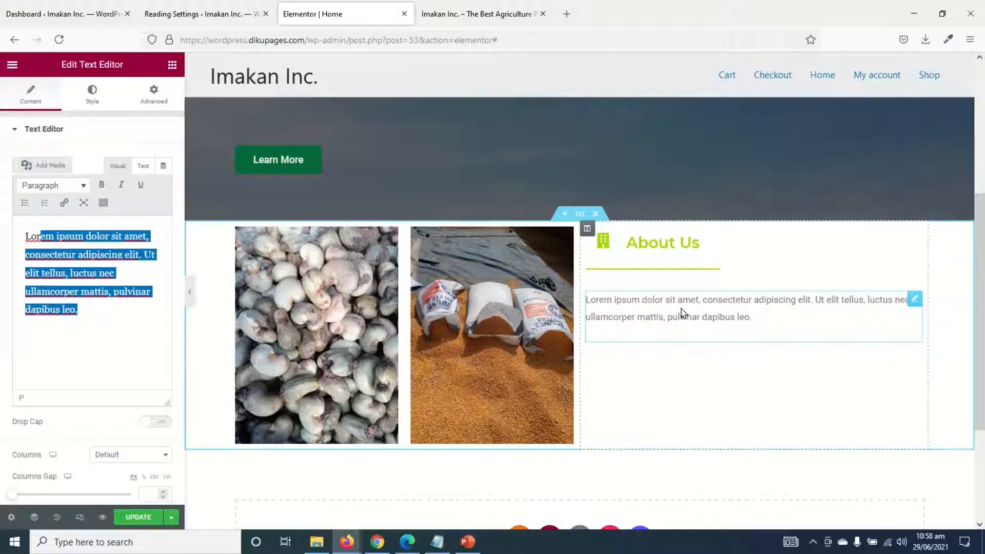
left_click(94, 93)
left_click(148, 211)
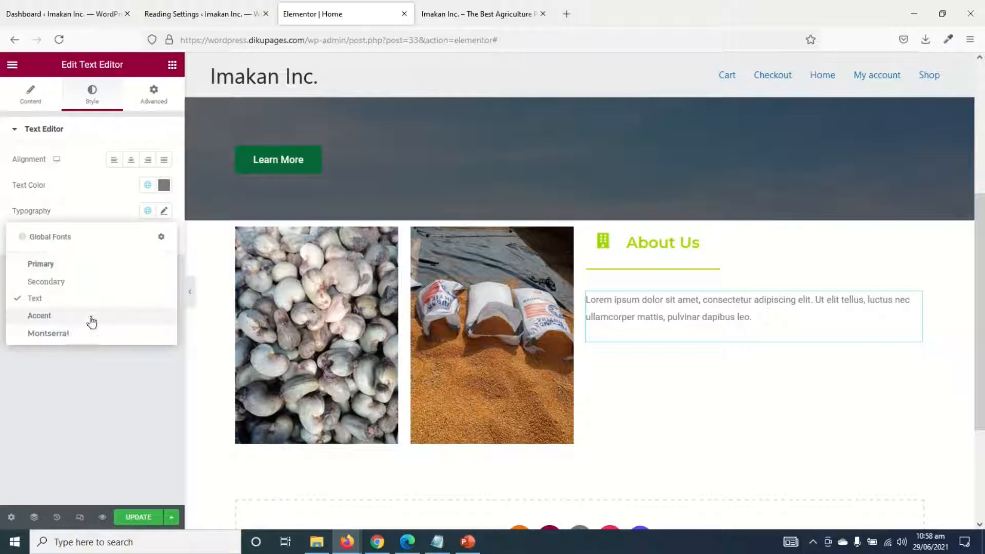
left_click(49, 333)
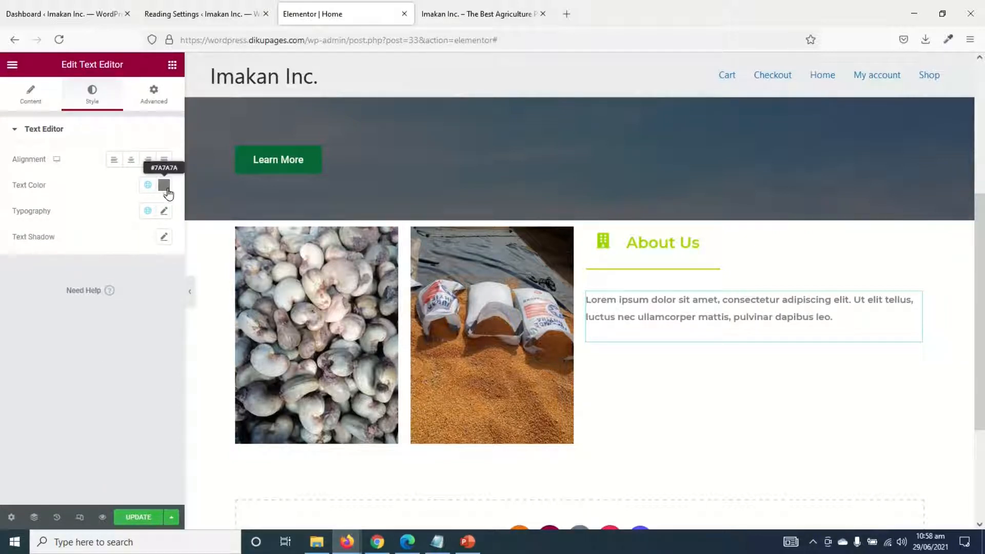
Add a Heading widget between the divider and the paragraph with the title "We're Providing The Best Solution"
left_click(170, 65)
left_click_drag(138, 189, 666, 300)
key("ctrl+a")
type("We're Providing The Best Solution")
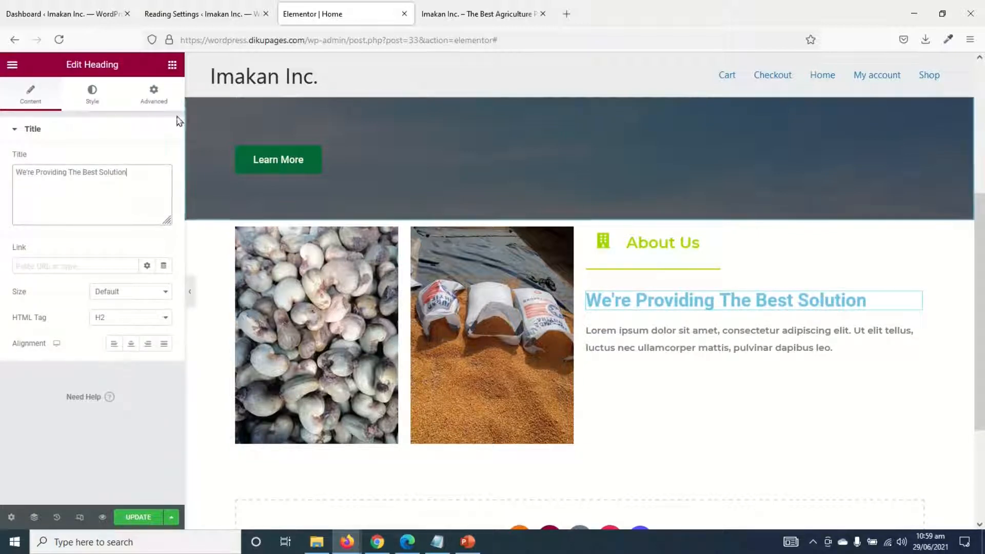
Style the new heading with the global color Light Green and the global font Montserrat
left_click(92, 96)
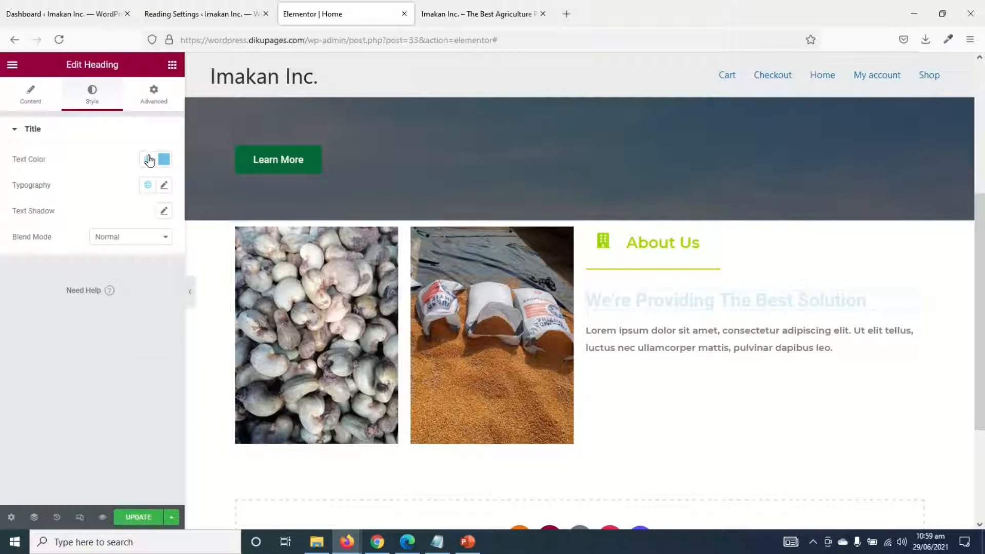
left_click(149, 161)
left_click(70, 307)
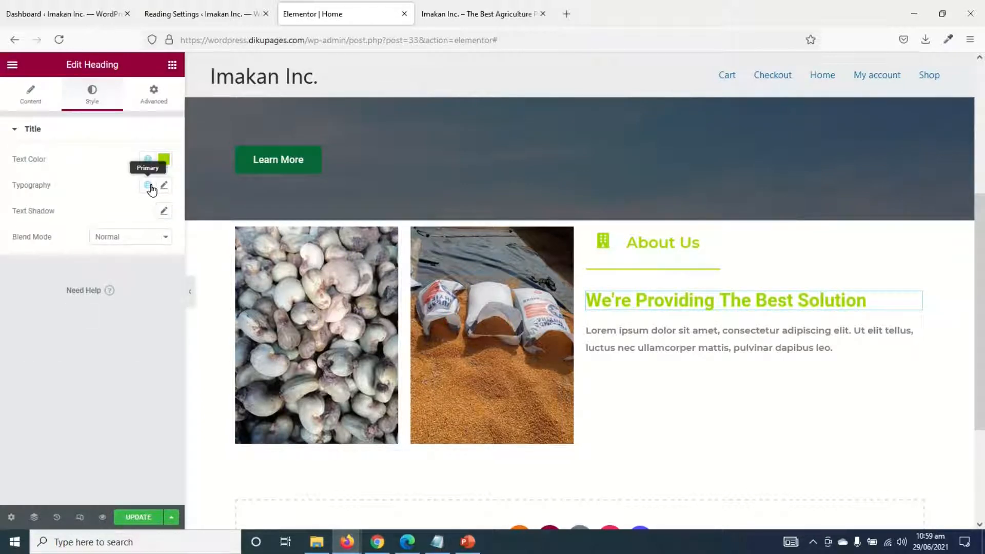
left_click(149, 186)
left_click(79, 312)
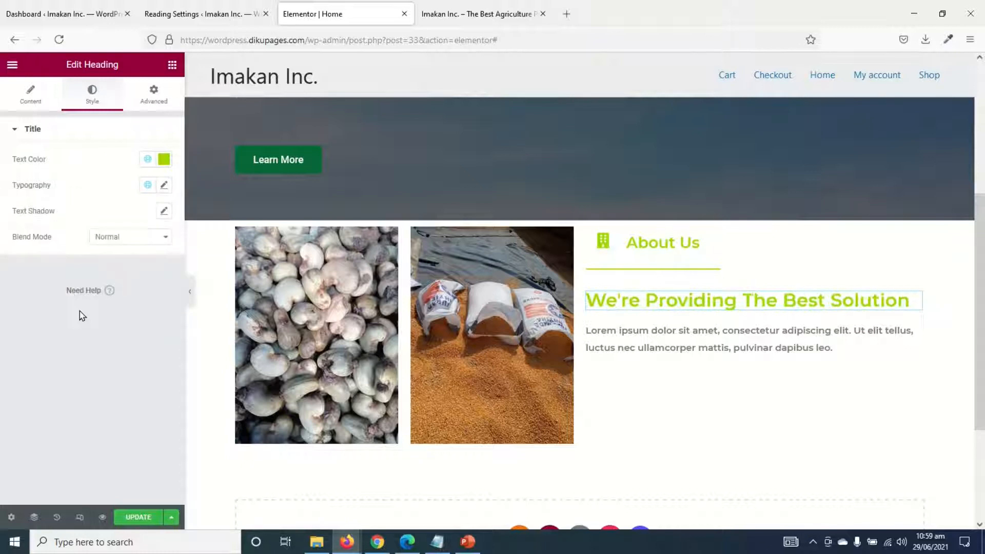
Set the solution heading's text color to #056839 from the colours note and save it as a global color named Green
left_click(146, 160)
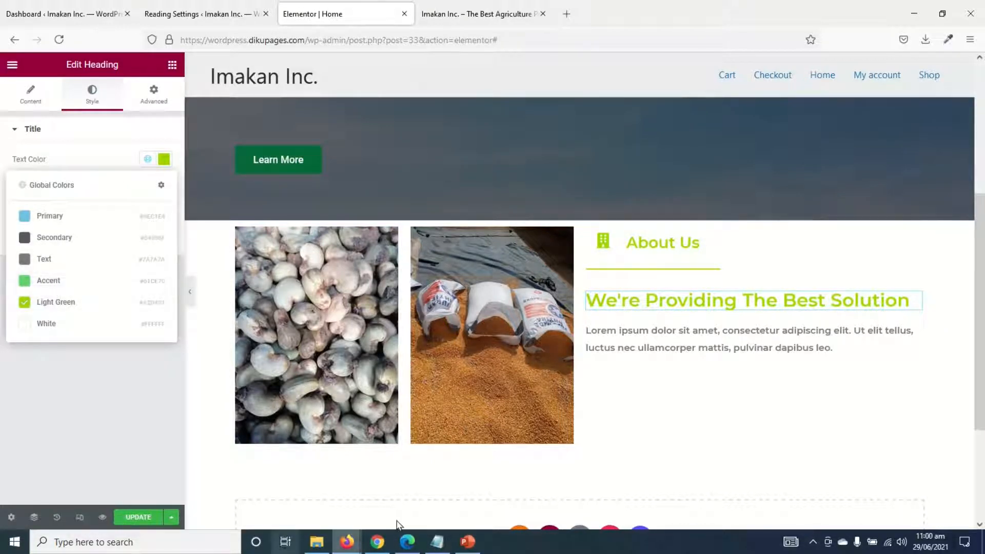
left_click(437, 541)
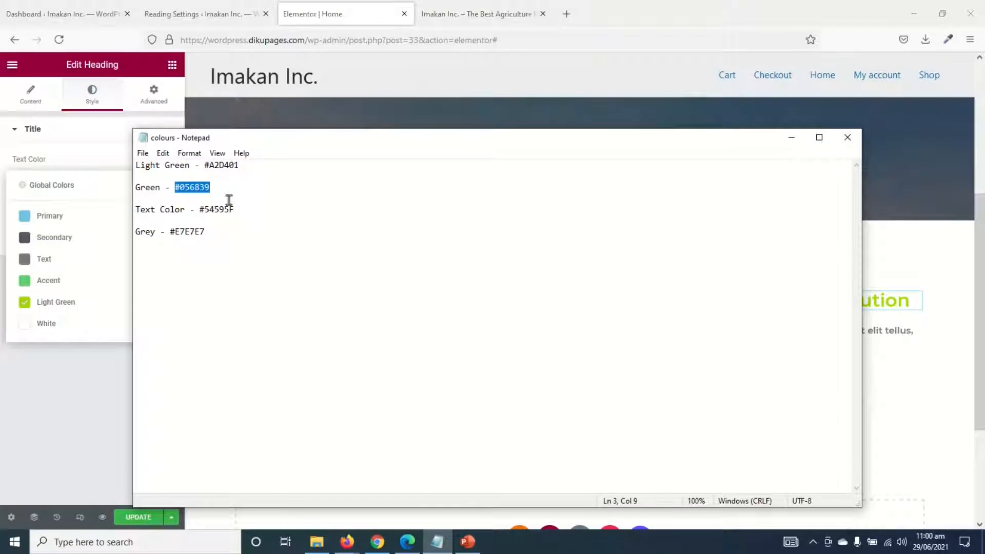
left_click(89, 416)
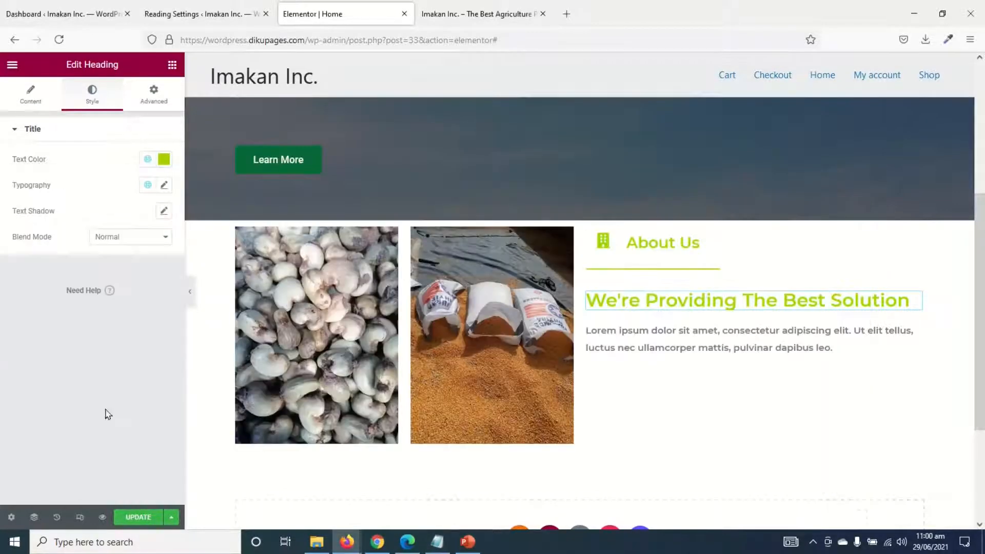
left_click(163, 163)
type("#056839")
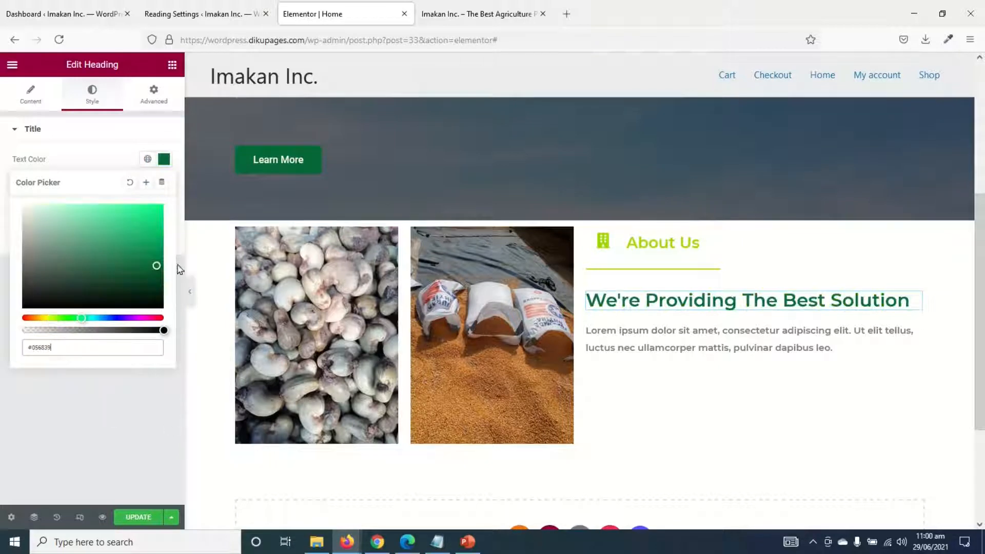
left_click(146, 182)
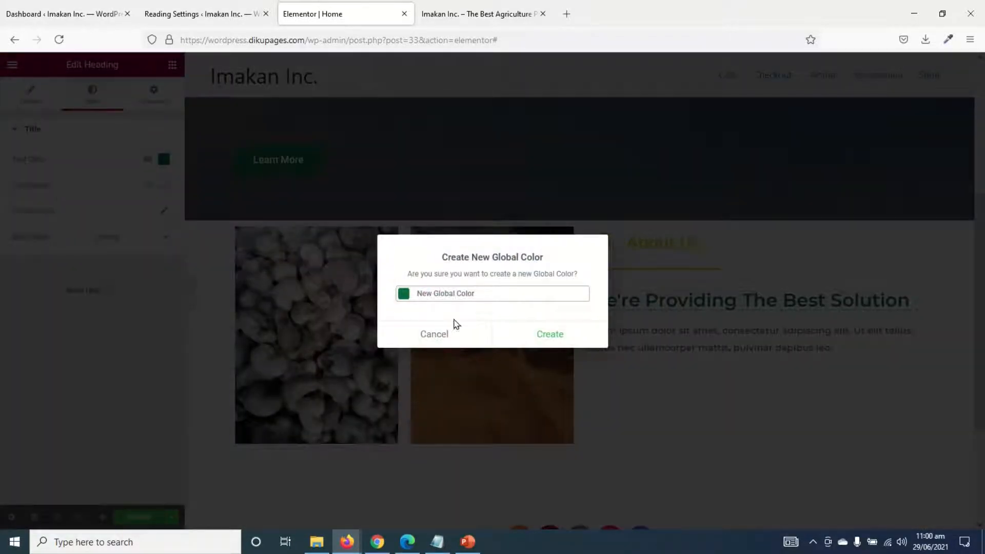
left_click_drag(490, 294, 280, 289)
type("Green")
left_click(549, 334)
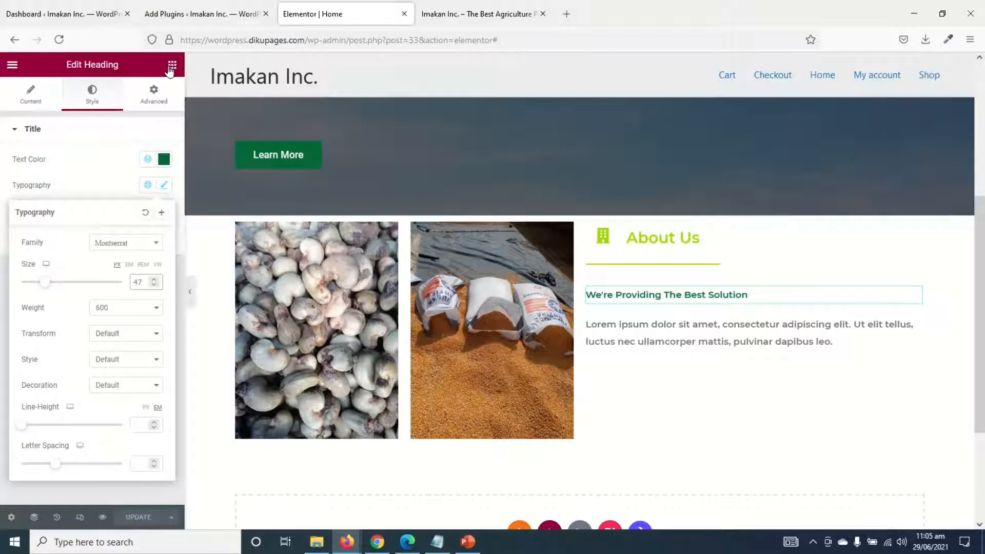
Add a Button widget below the About Us paragraph and paste the hero section's Learn More button style onto it
left_click(172, 65)
left_click_drag(136, 293, 663, 347)
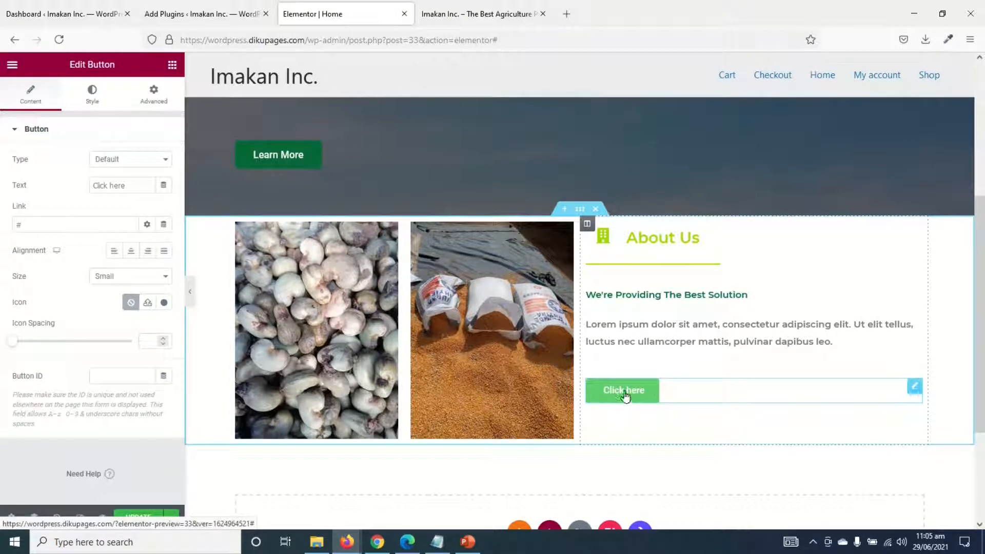
right_click(277, 160)
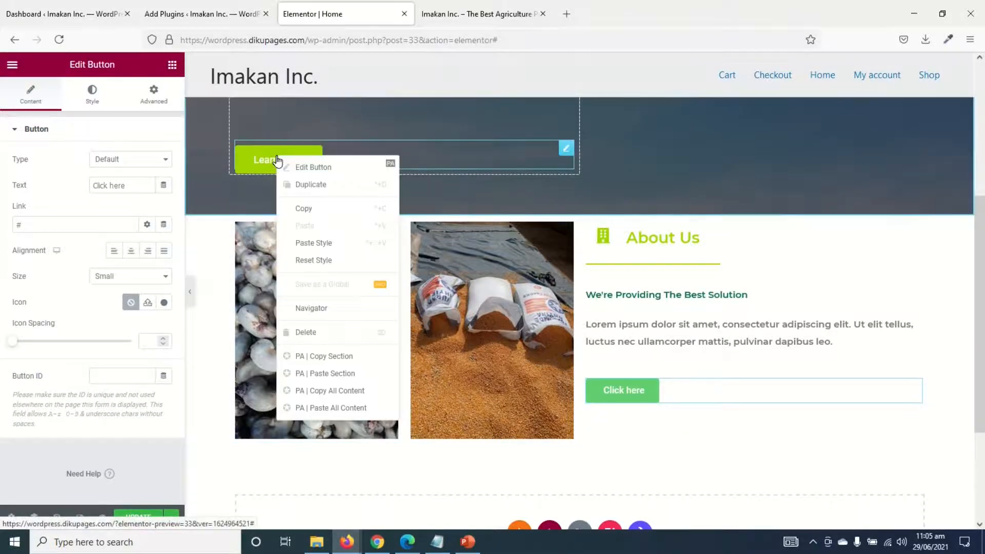
left_click(309, 212)
right_click(600, 392)
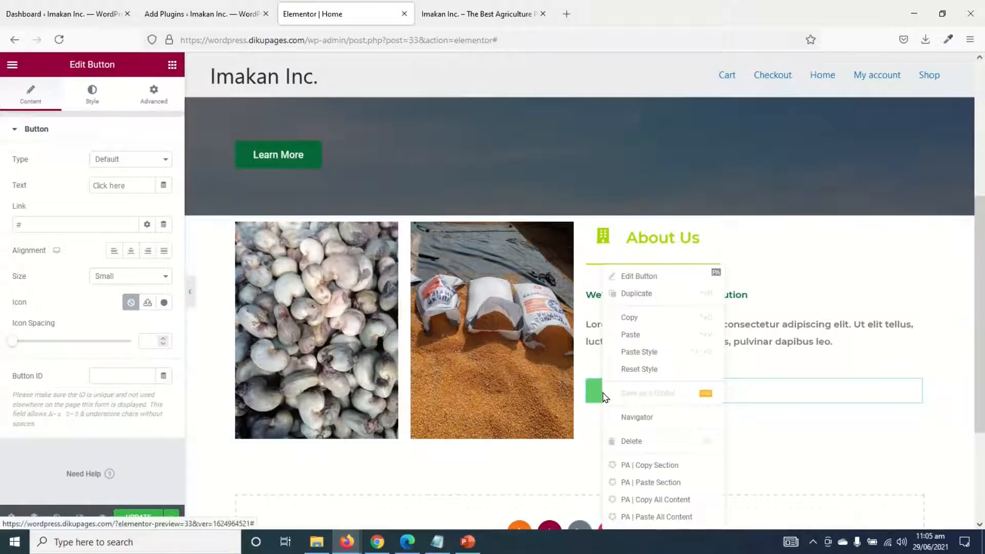
left_click(648, 358)
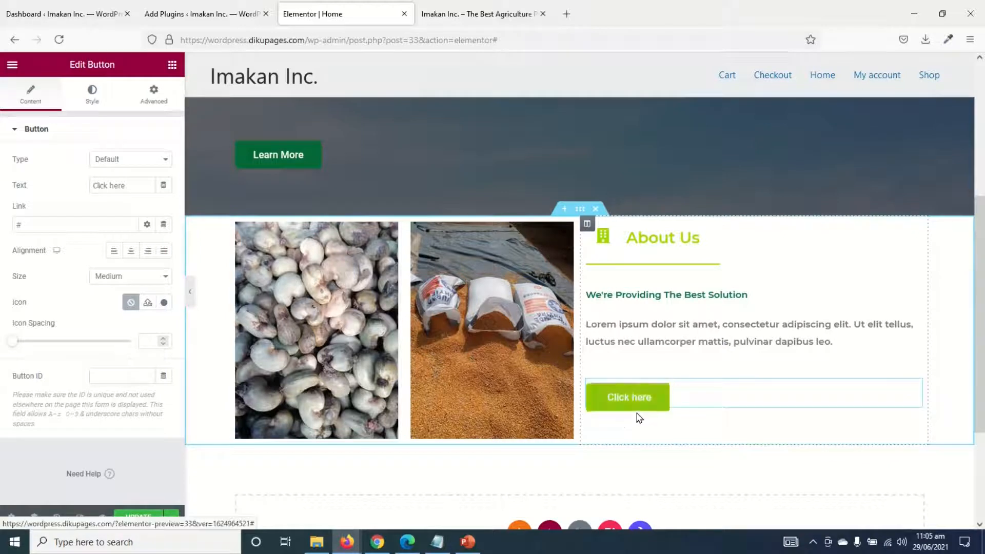
Change the new button's text to "Learn More"
triple_click(131, 183)
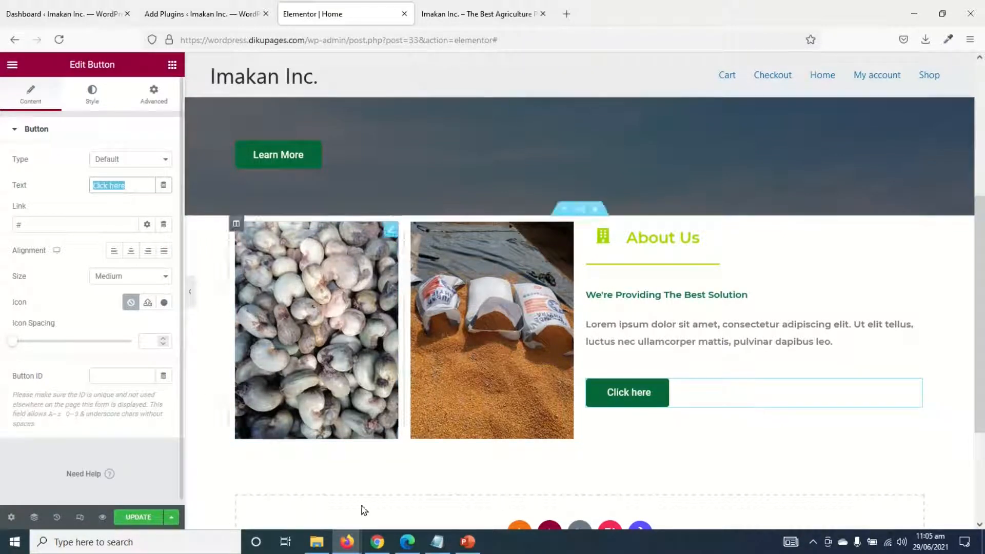
type("Learn mpore")
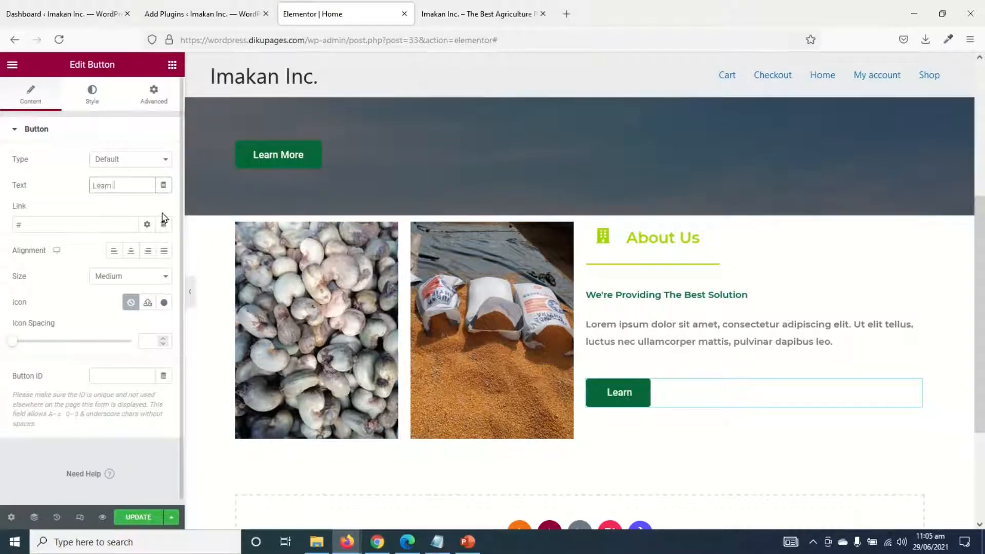
key("BackSpace")
key("BackSpace")
key("BackSpace")
key("BackSpace")
type("More")
key("Tab")
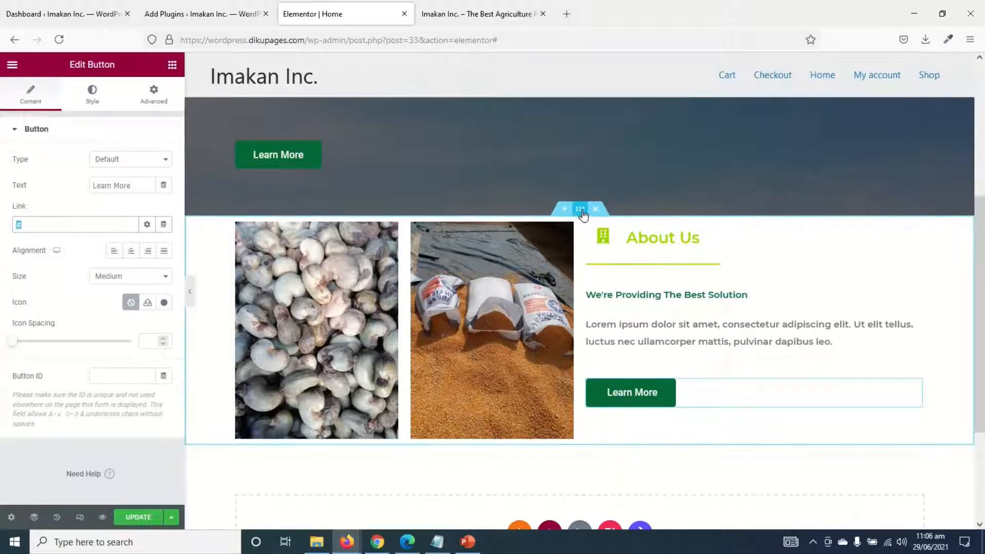
Set the About Us section's top and bottom padding to 100 px with the side values unlinked, and update the page
left_click(581, 210)
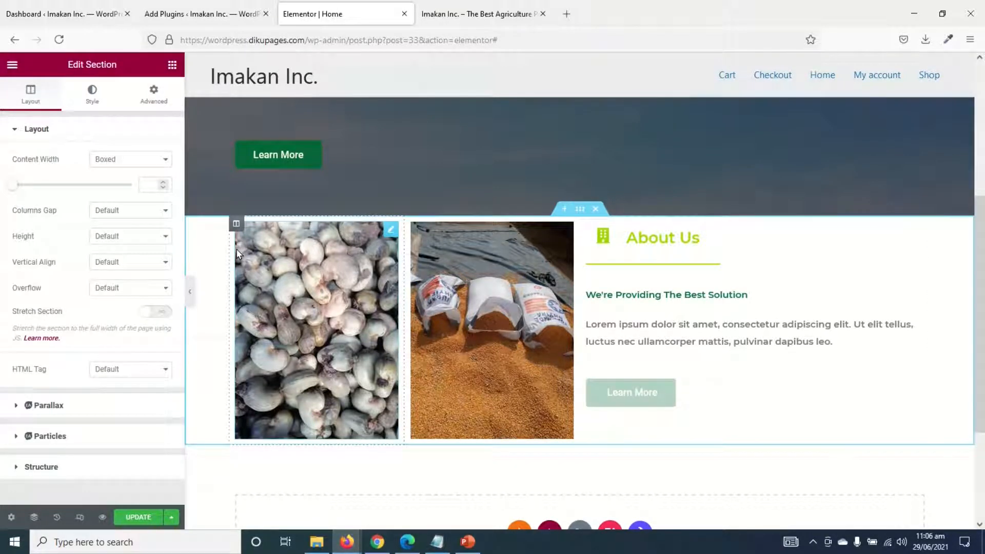
left_click(146, 108)
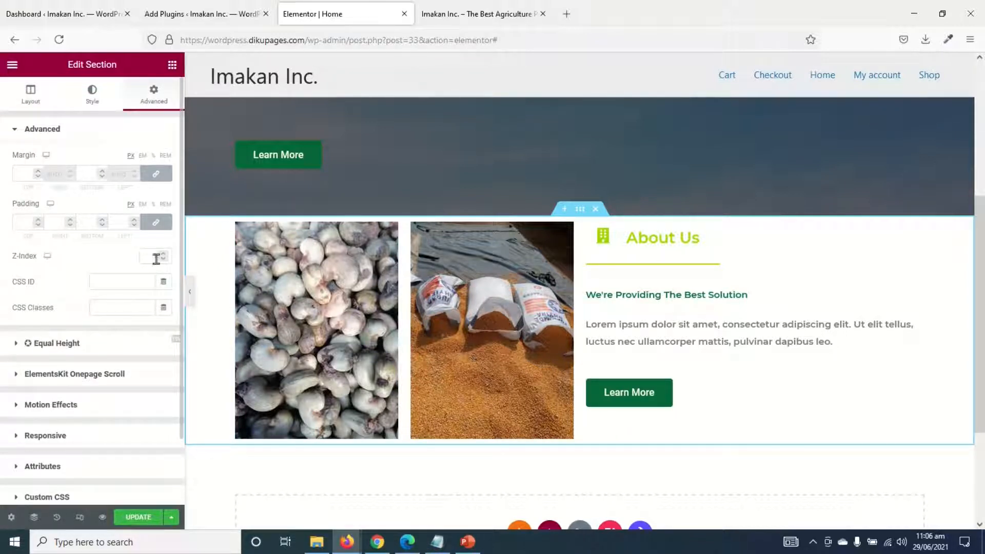
left_click(156, 224)
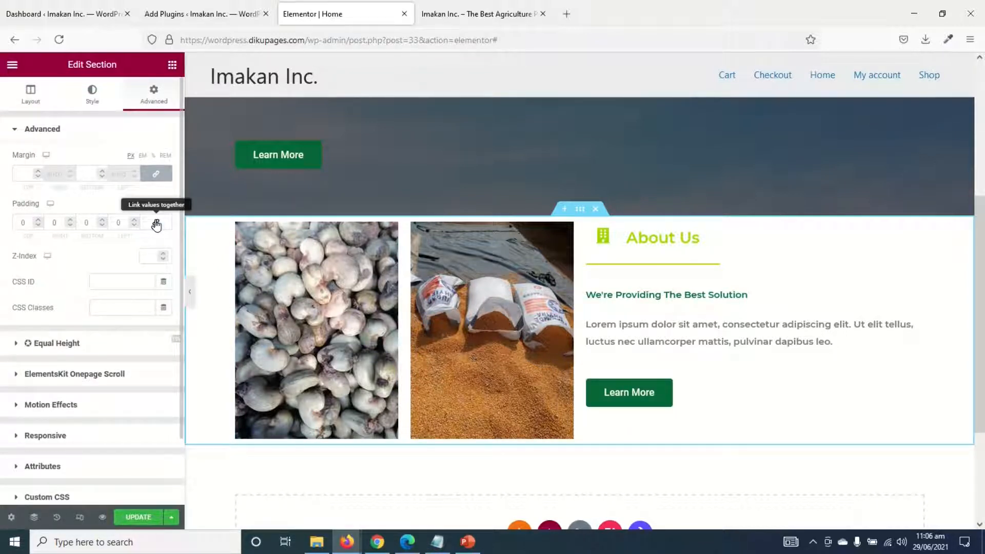
double_click(29, 228)
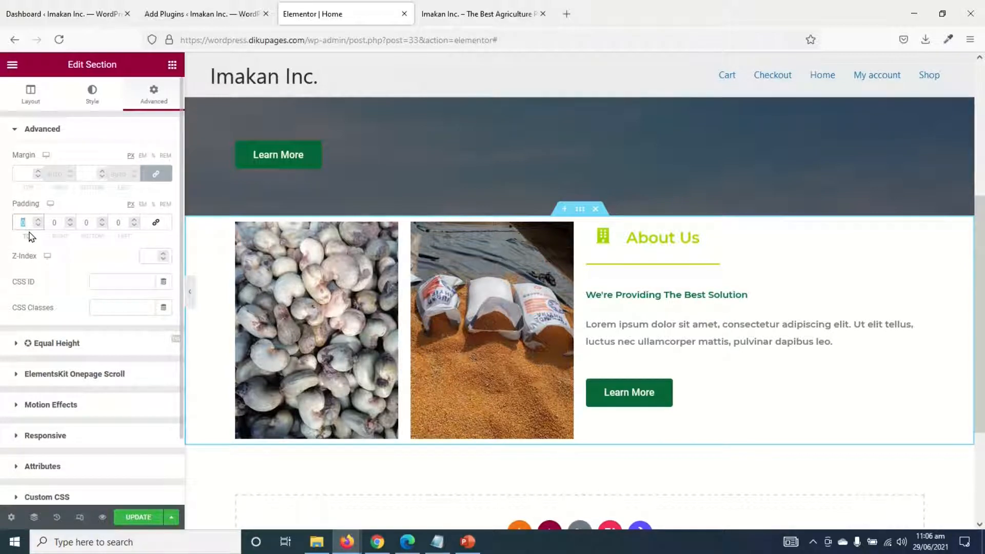
type("100")
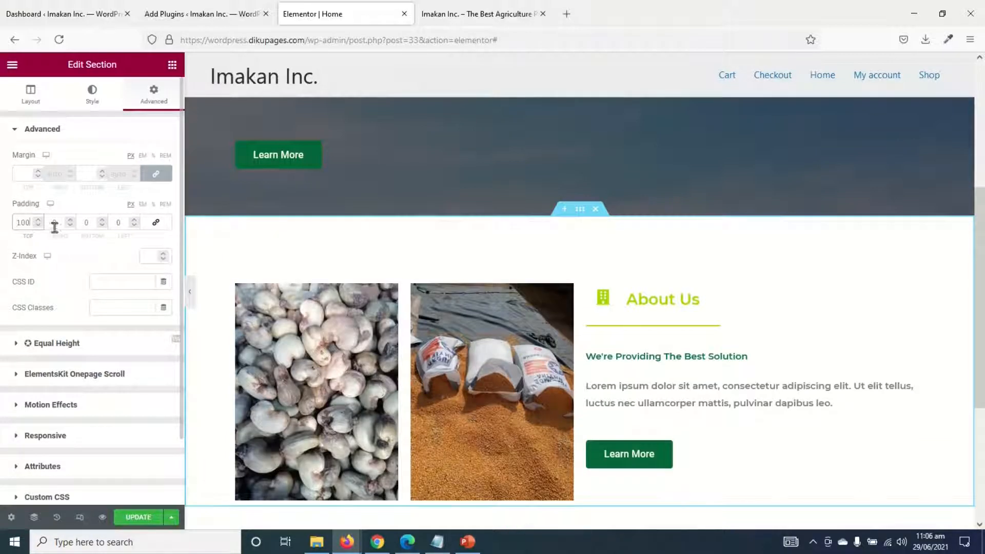
double_click(85, 223)
type("1")
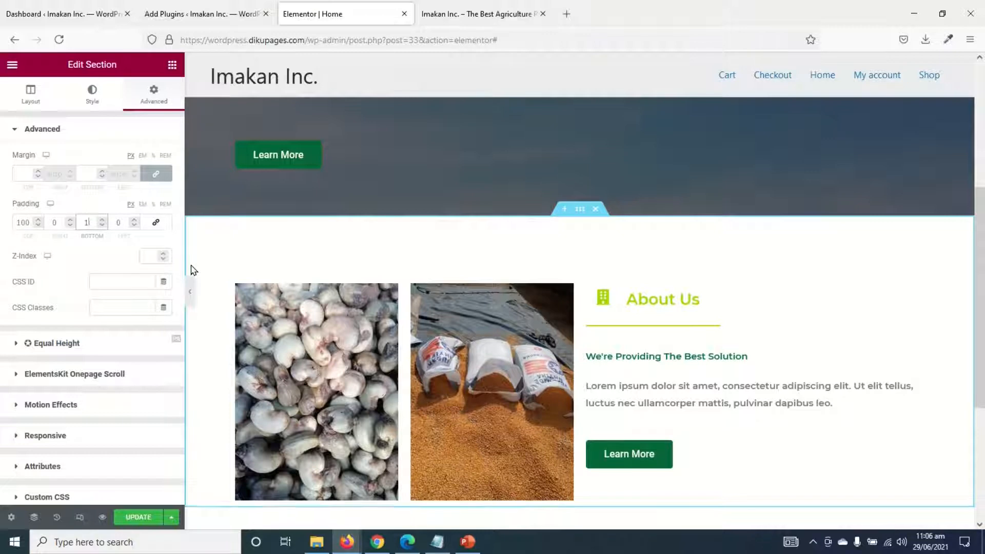
type("00")
scroll(352, 322, "down", 5)
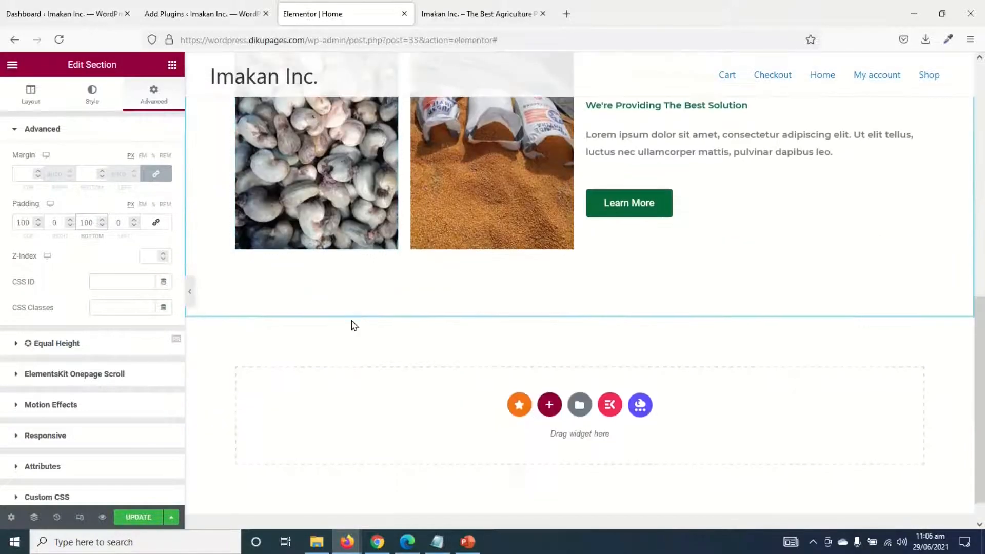
scroll(352, 322, "up", 4)
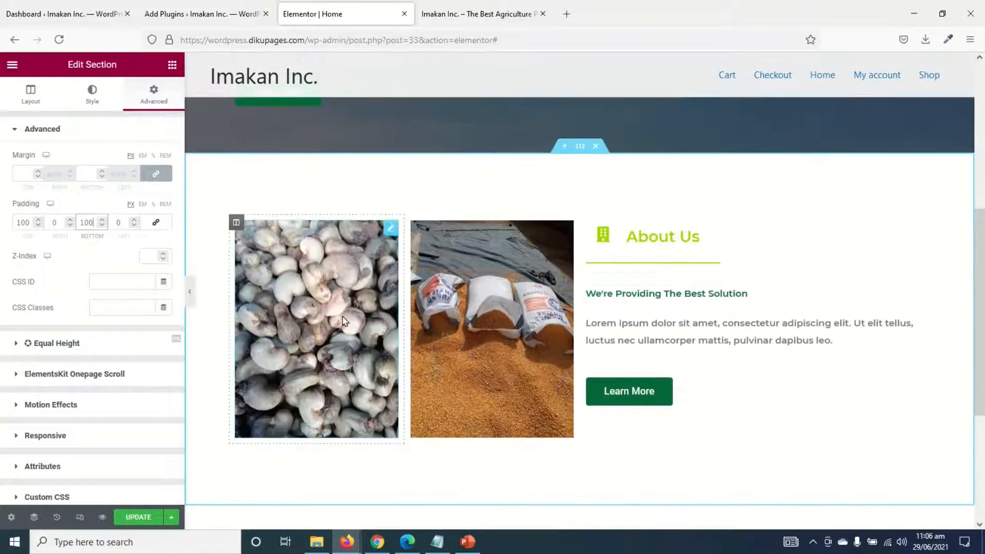
left_click(135, 518)
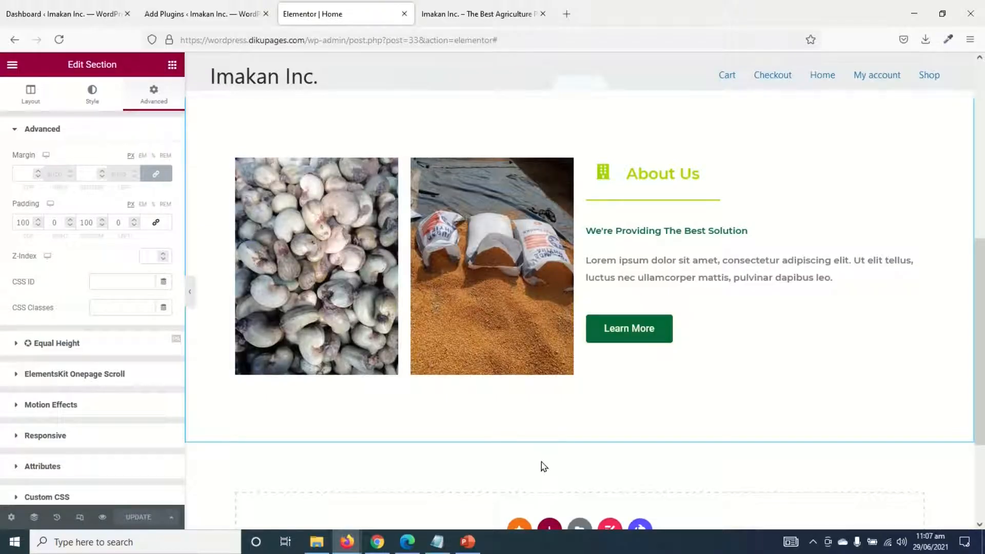
Add a one-column section below About Us and give it a classic background in the global Light Green color
scroll(544, 459, "down", 3)
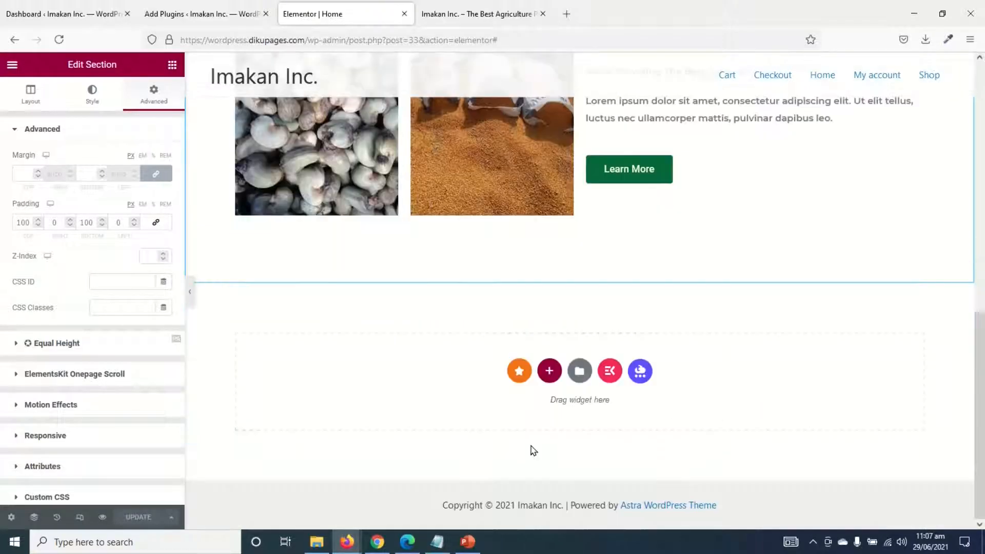
left_click(549, 371)
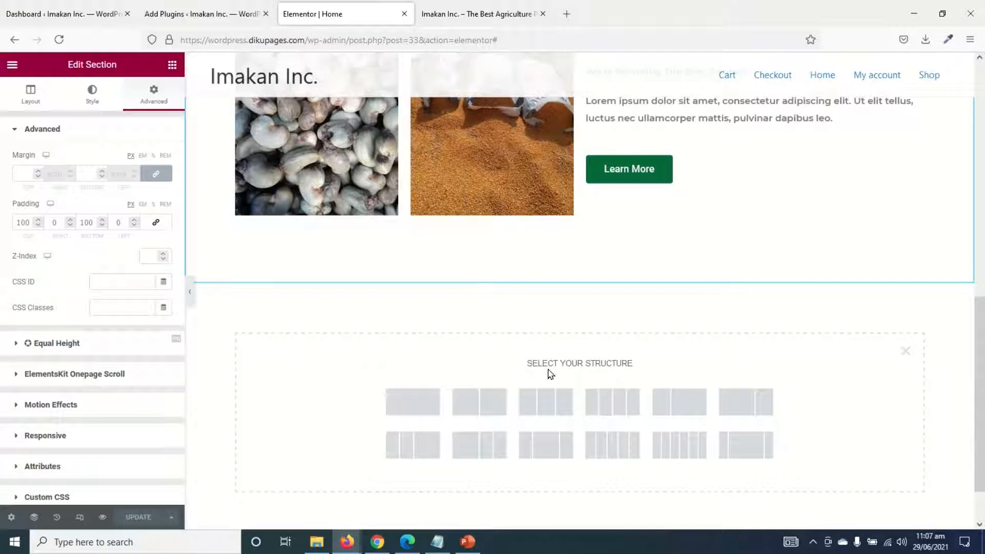
left_click(419, 405)
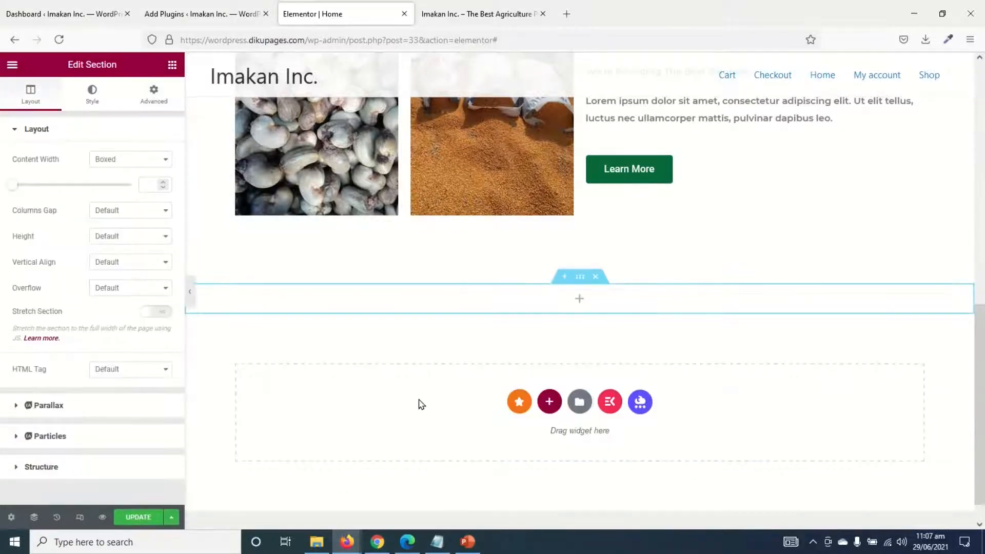
left_click(92, 97)
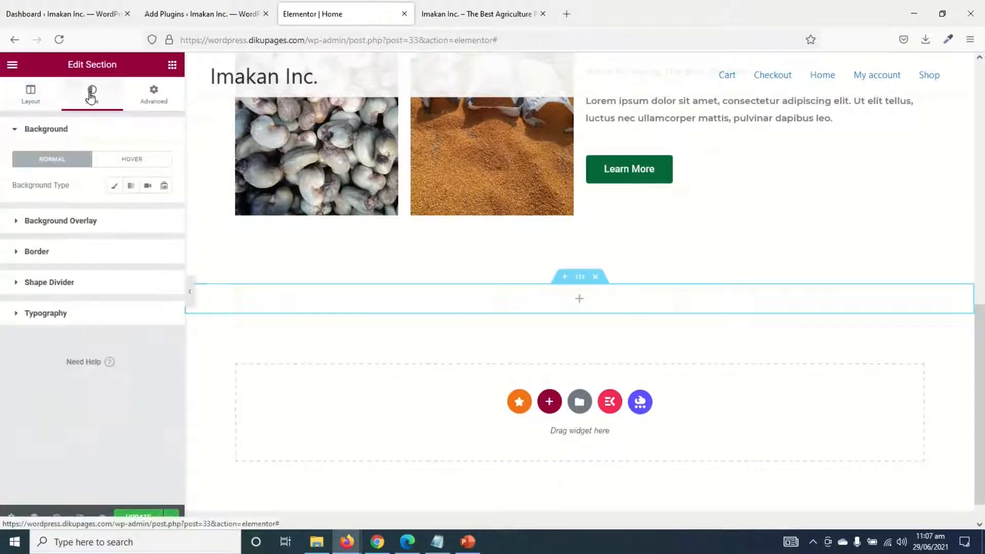
left_click(115, 189)
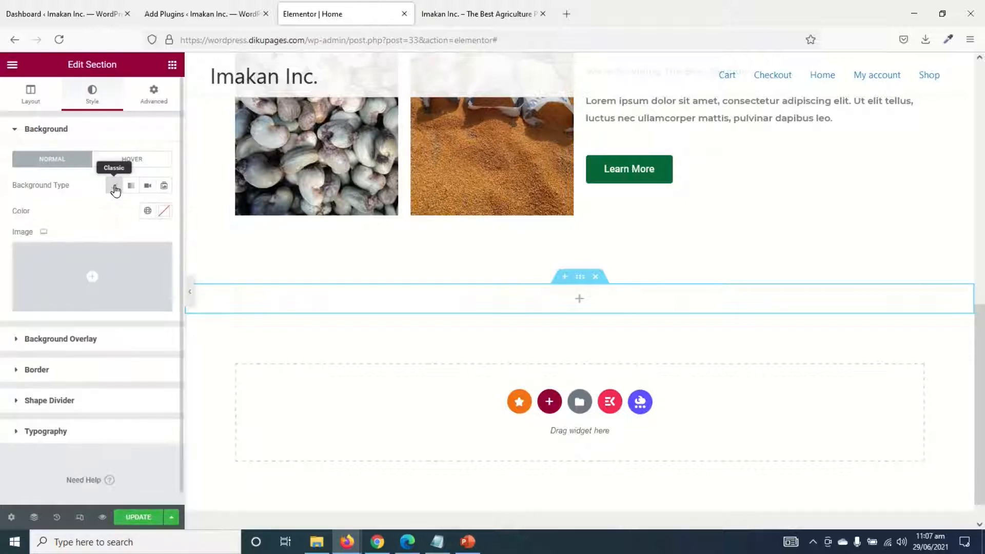
left_click(148, 211)
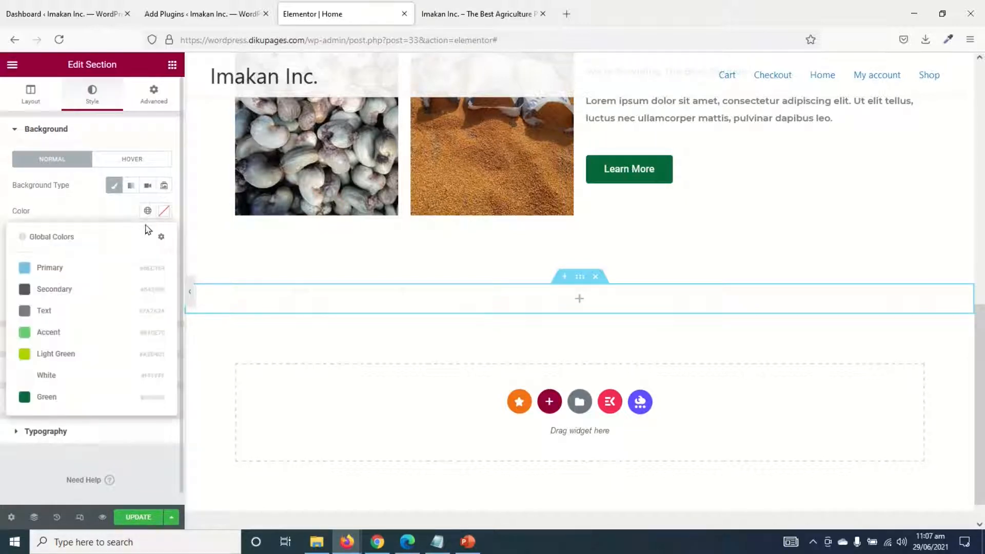
left_click(73, 354)
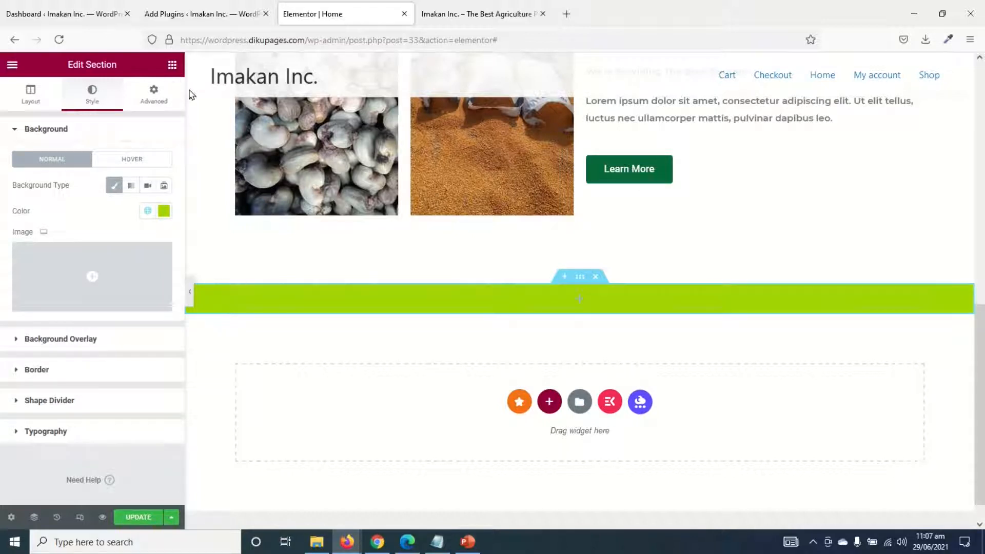
Find the basic Counter widget and place it in the new green section
left_click(172, 65)
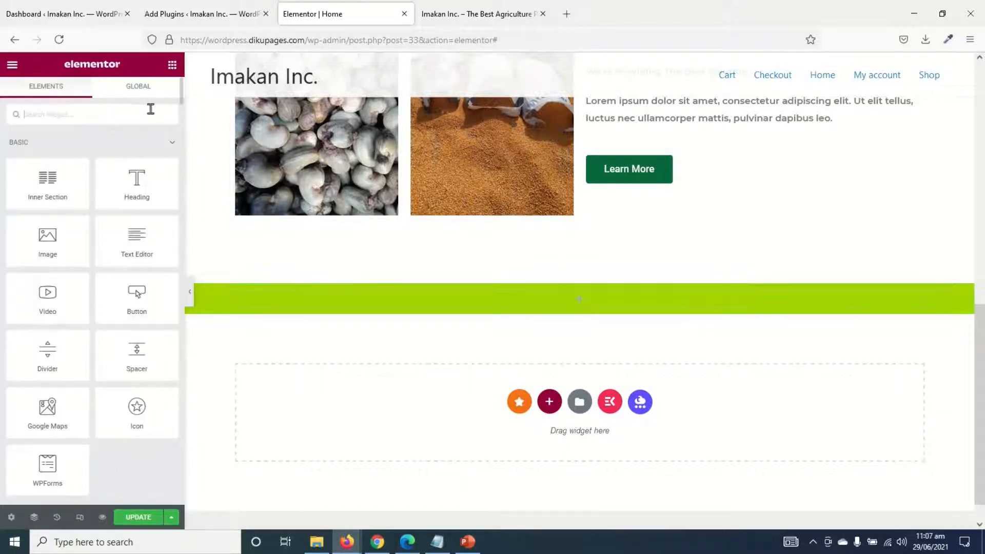
type("counter")
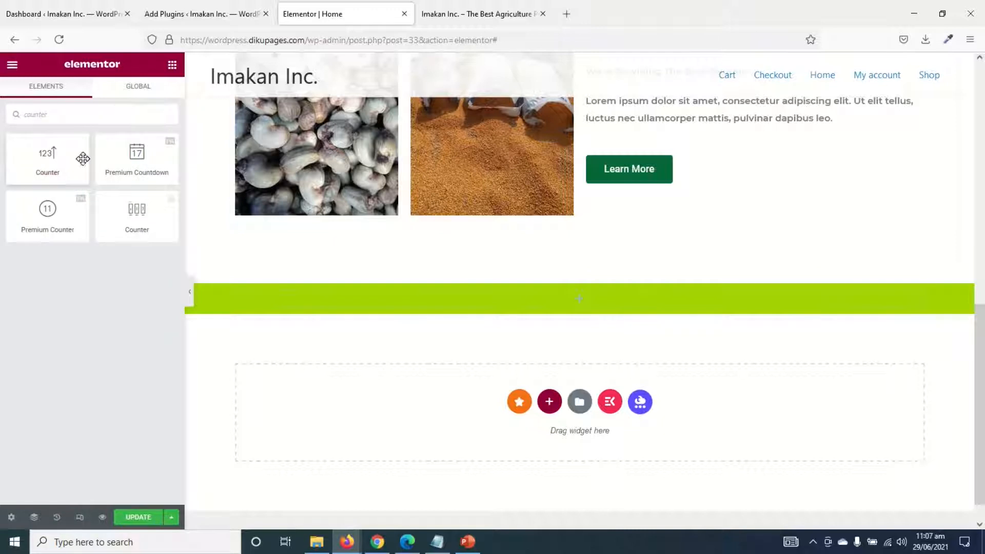
left_click_drag(47, 157, 511, 323)
left_click_drag(549, 320, 488, 301)
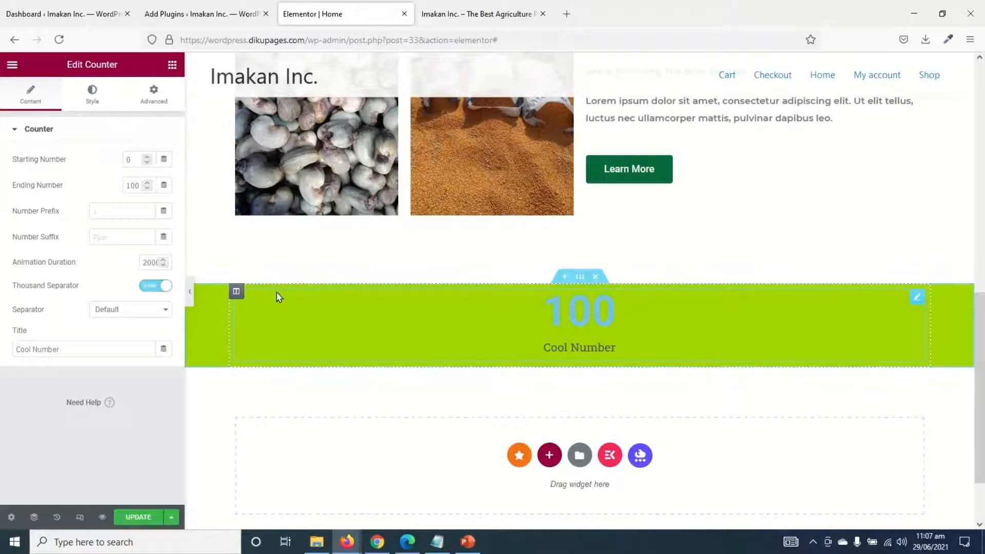
Duplicate the counter's column twice so the green section holds three counters side by side
right_click(236, 292)
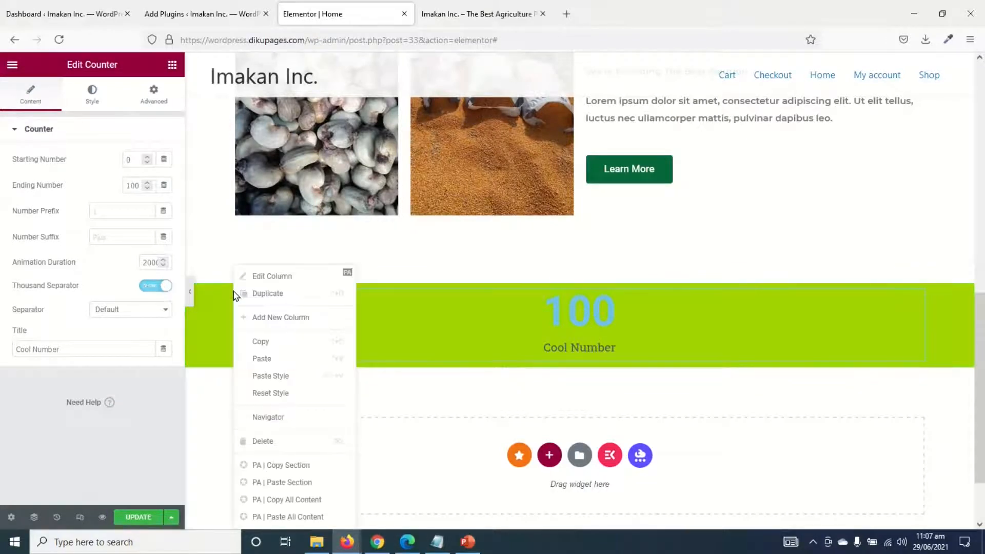
left_click(297, 295)
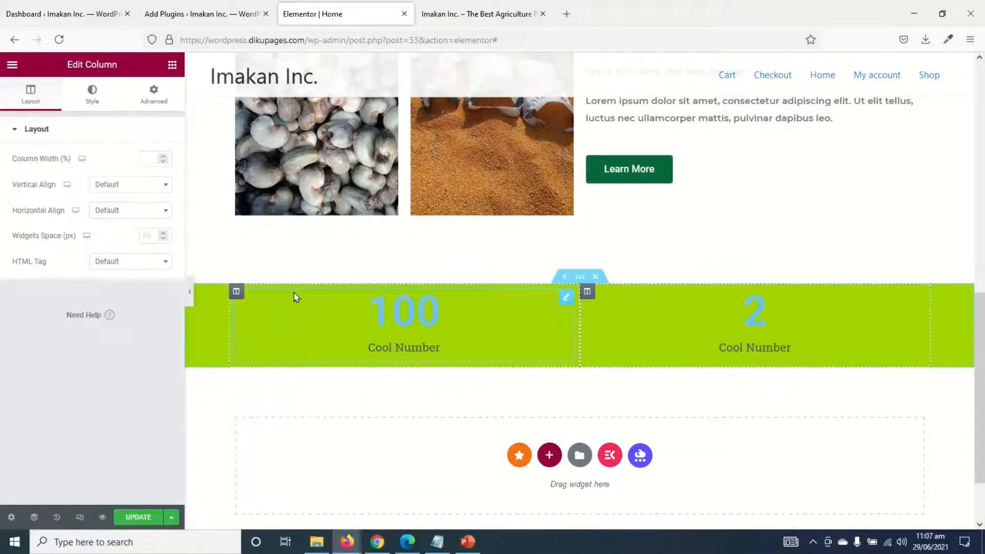
right_click(237, 297)
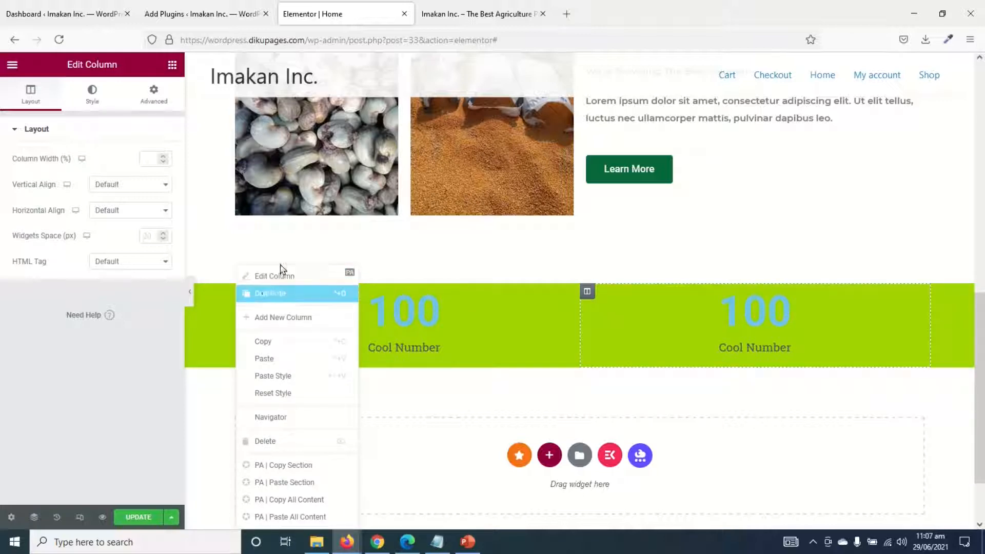
left_click(262, 296)
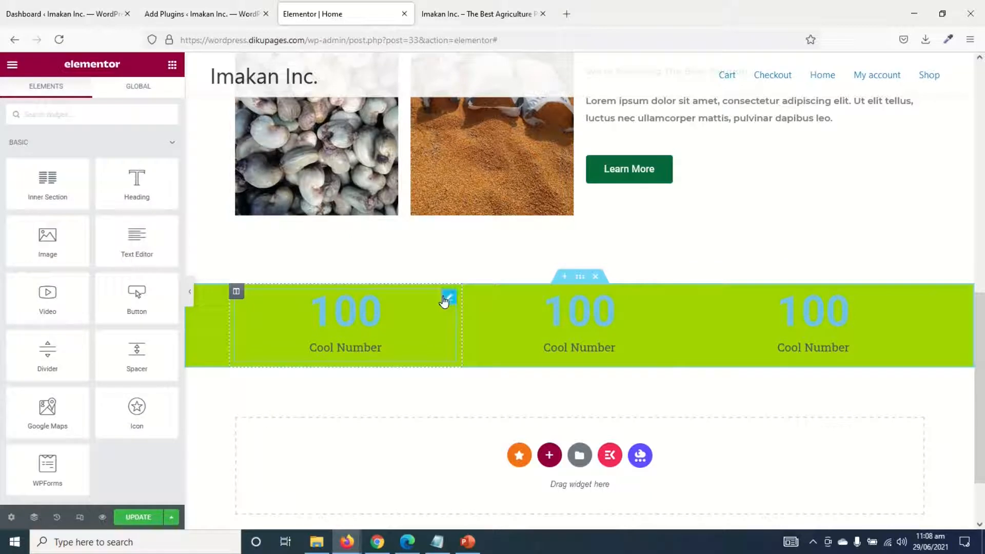
Give the first counter a "+" number suffix and set its ending number to 120
left_click(449, 297)
double_click(133, 186)
left_click(109, 234)
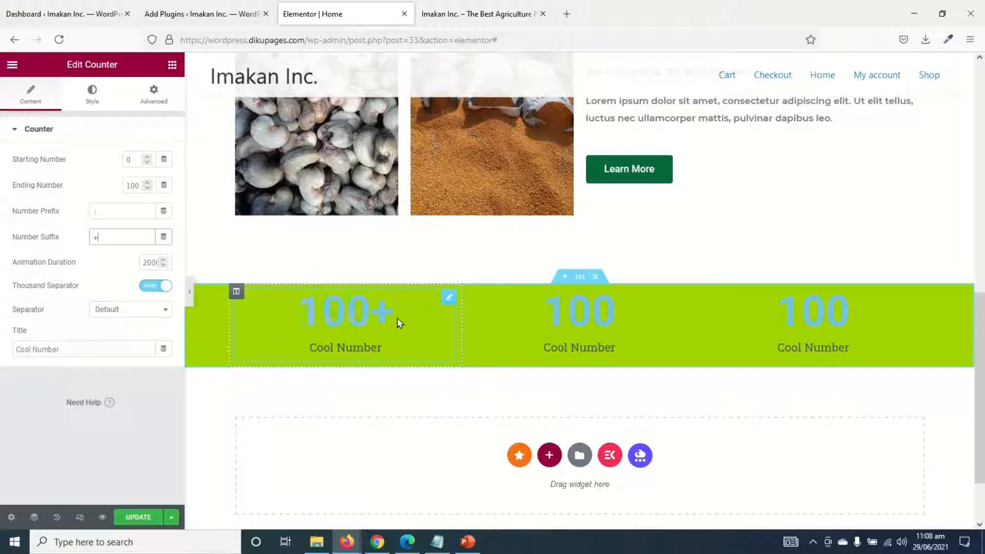
double_click(134, 183)
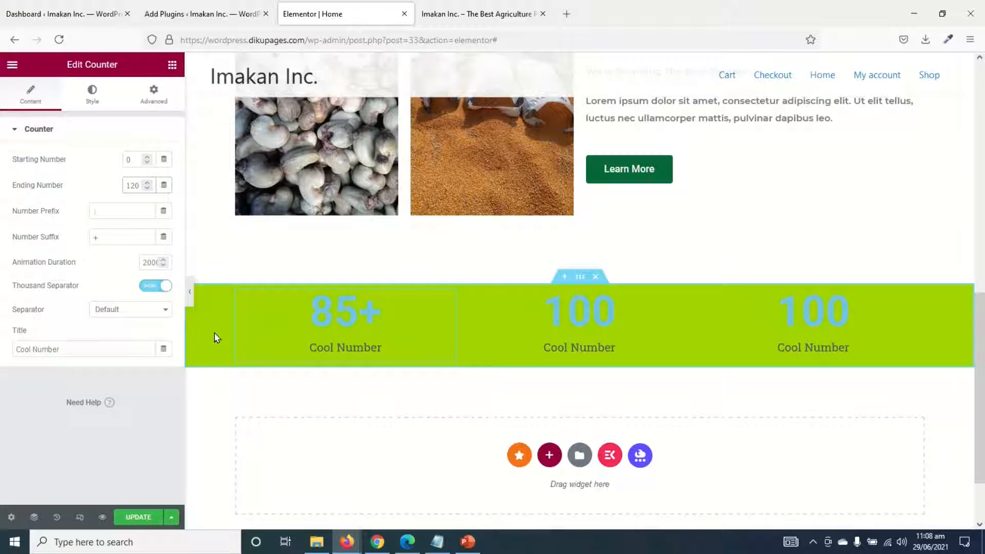
Replace the first counter's title with "Total Products"
triple_click(89, 350)
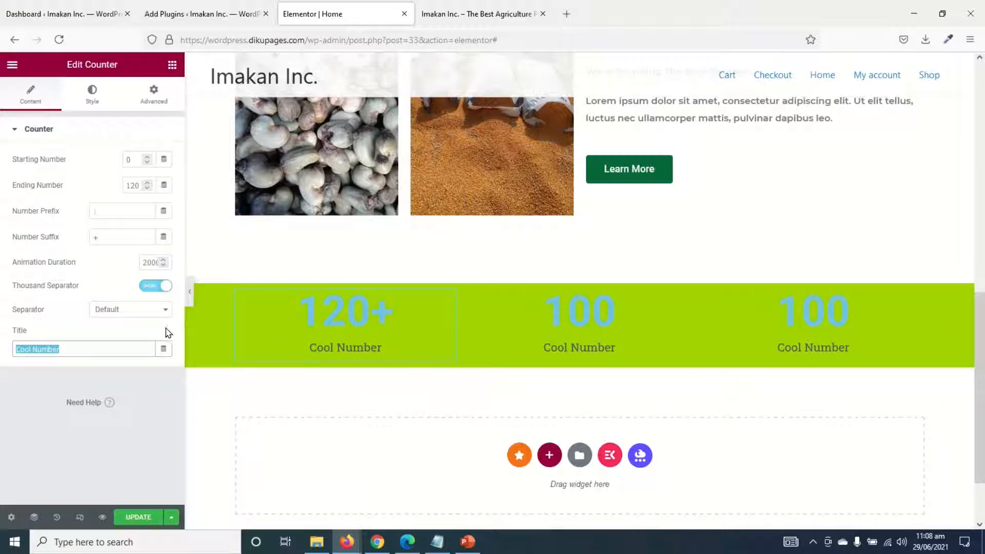
type("Total Prpo")
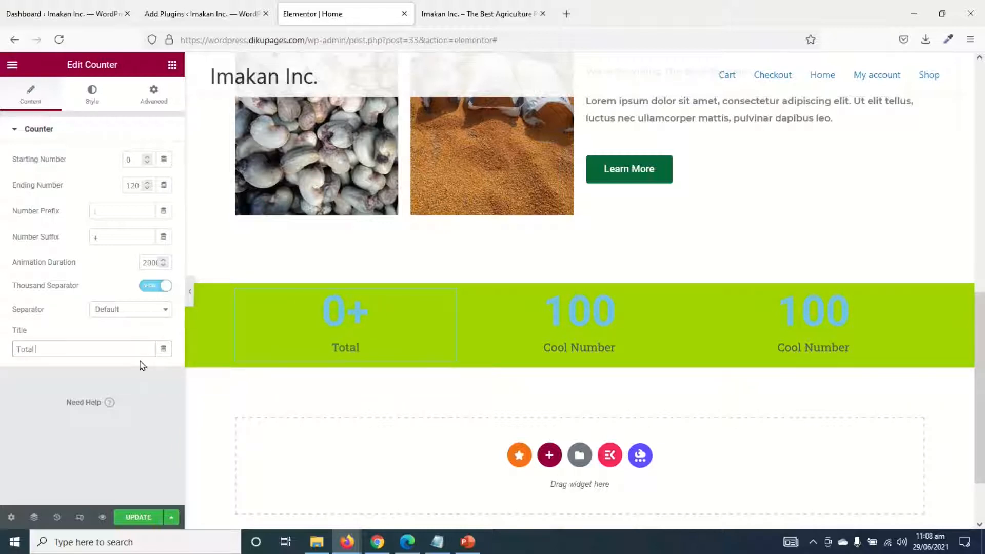
key("BackSpace")
key("BackSpace")
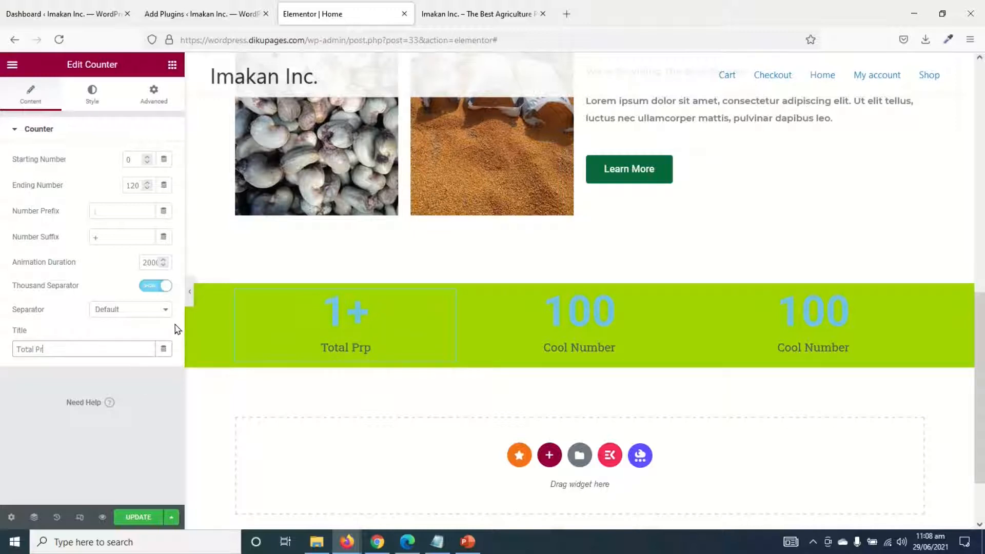
key("BackSpace")
key("BackSpace")
key("BackSpace")
key("BackSpace")
key("BackSpace")
key("BackSpace")
key("BackSpace")
type("otal Prpoc")
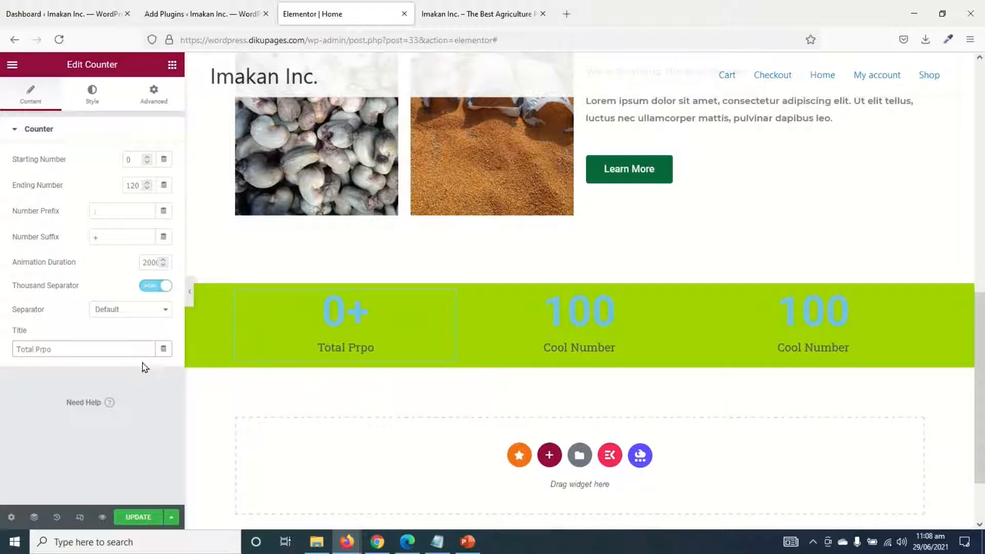
key("BackSpace")
key("BackSpace")
key("BackSpace")
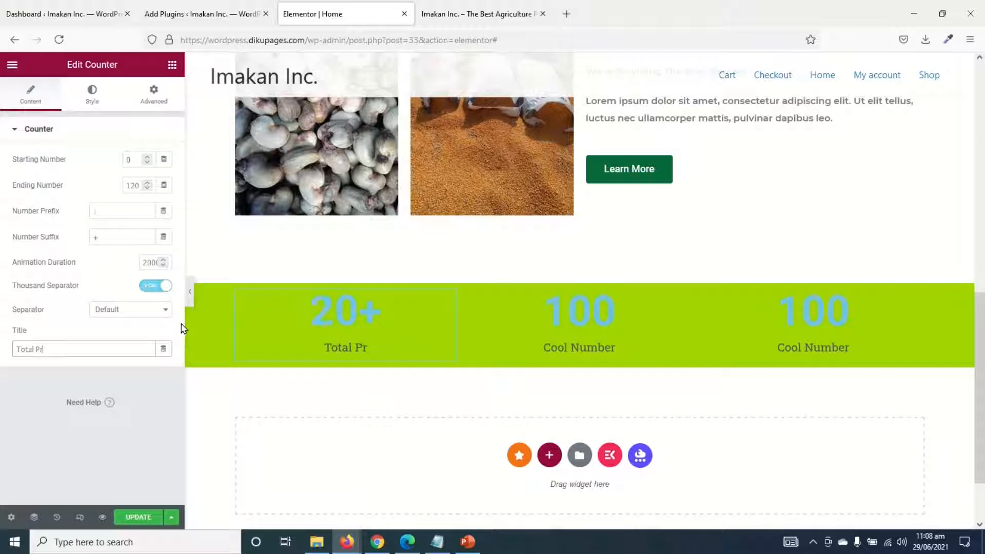
type("oducts")
Give the middle counter a "+" number suffix and change its title to "Satisfied Clients"
left_click(683, 301)
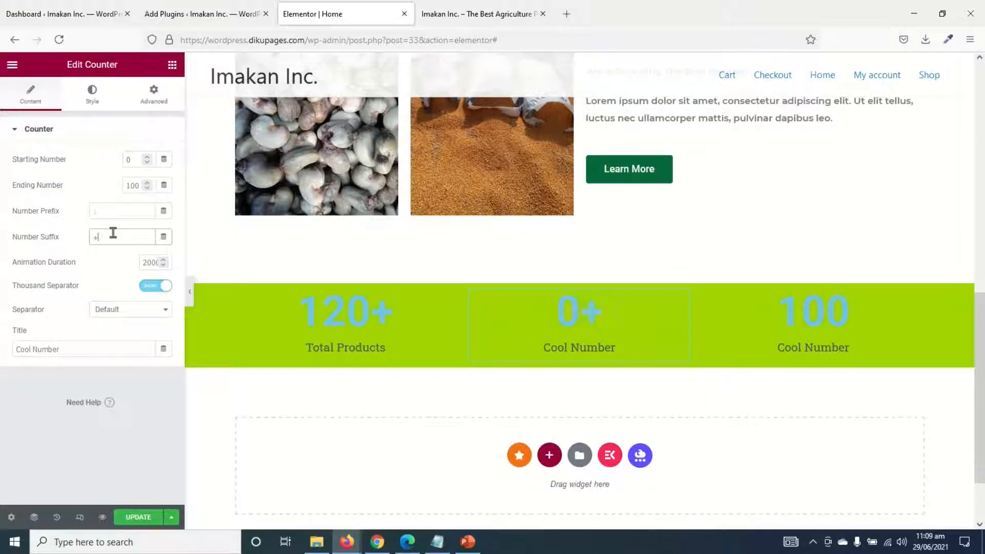
left_click_drag(109, 345, 21, 342)
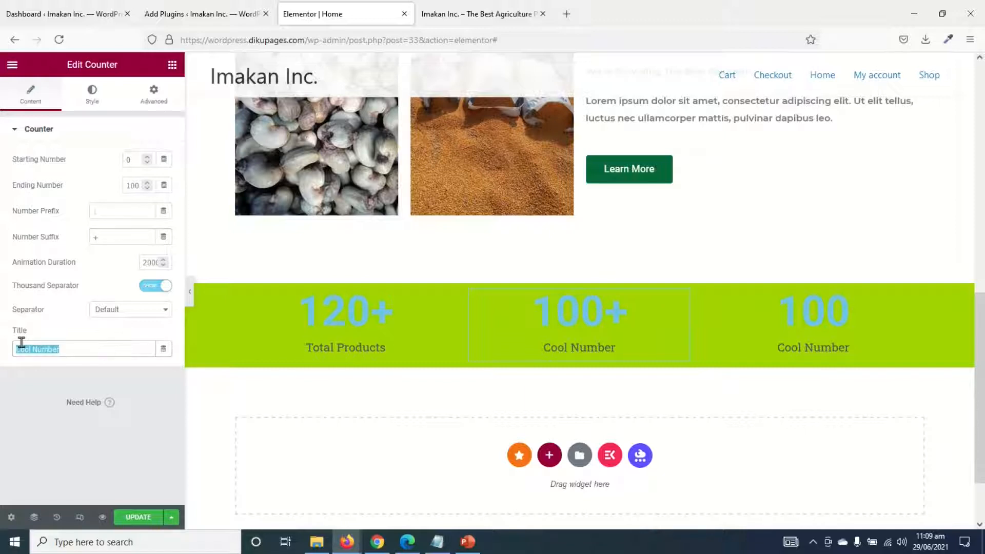
type("Satisf")
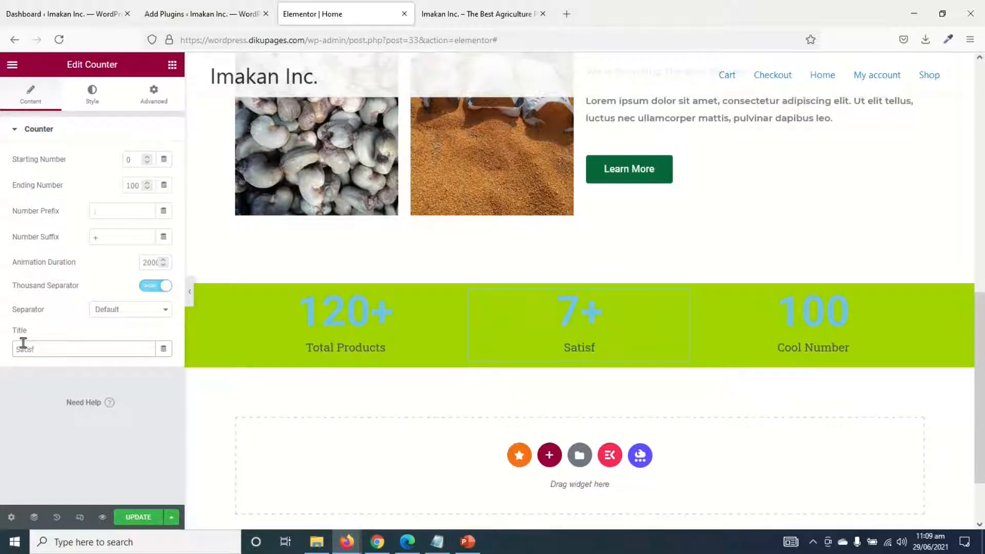
type("ied Clients")
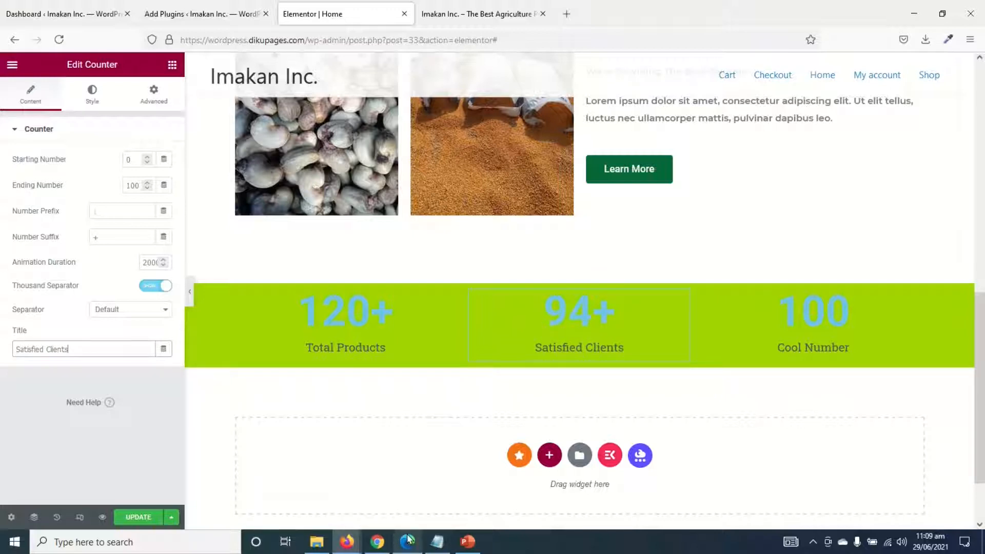
Set the third counter's suffix to +, its title to "Projects Completed" and its ending number to 50
left_click(917, 292)
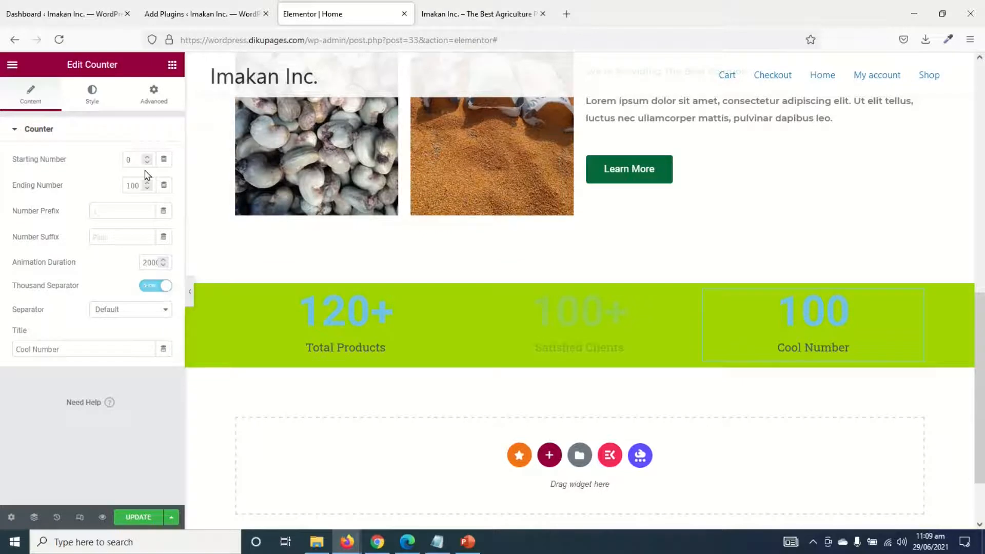
left_click(128, 234)
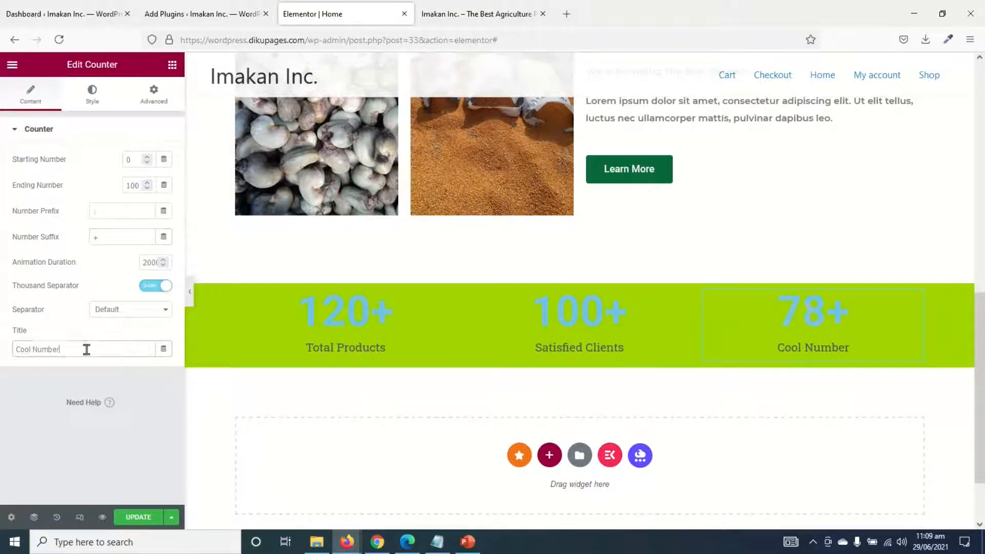
left_click_drag(86, 349, 13, 361)
type("Pro")
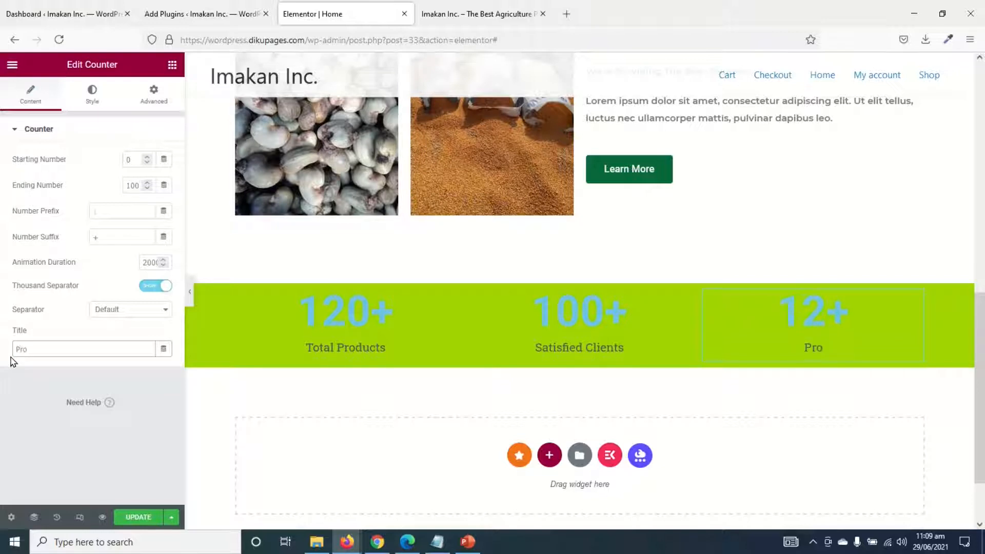
type("jects Completed")
left_click(130, 186)
key("BackSpace")
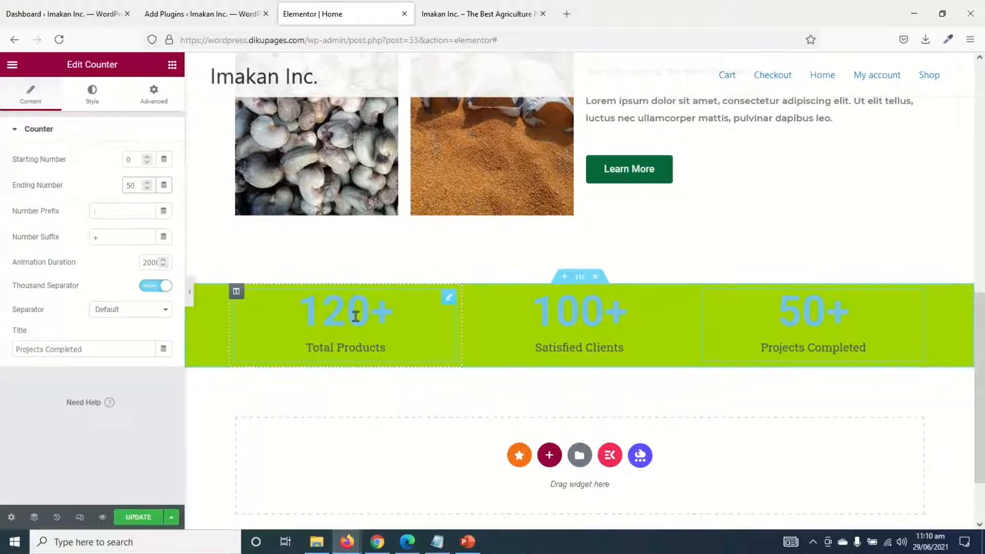
Style the Total Products counter's number with the global White color and a smaller global typography preset
left_click(443, 298)
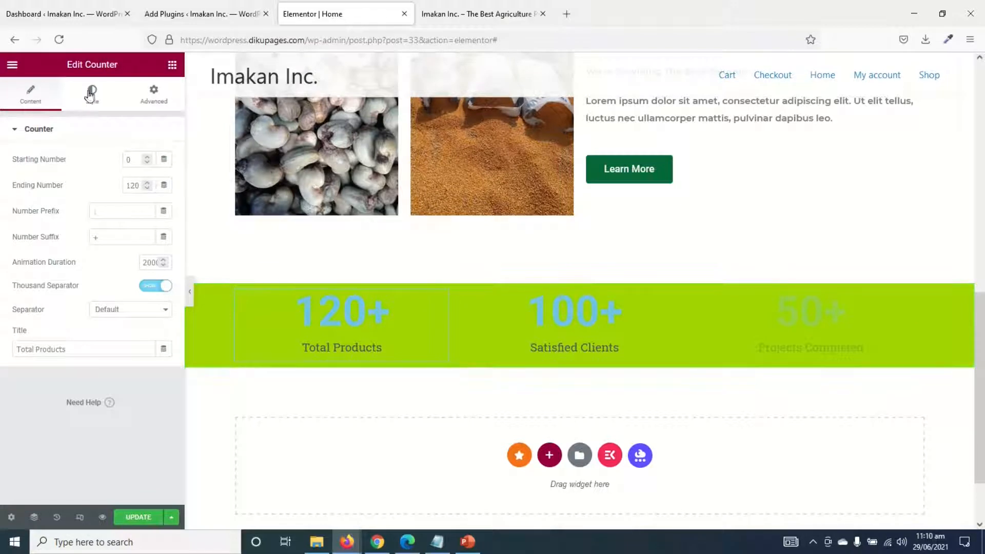
left_click(107, 107)
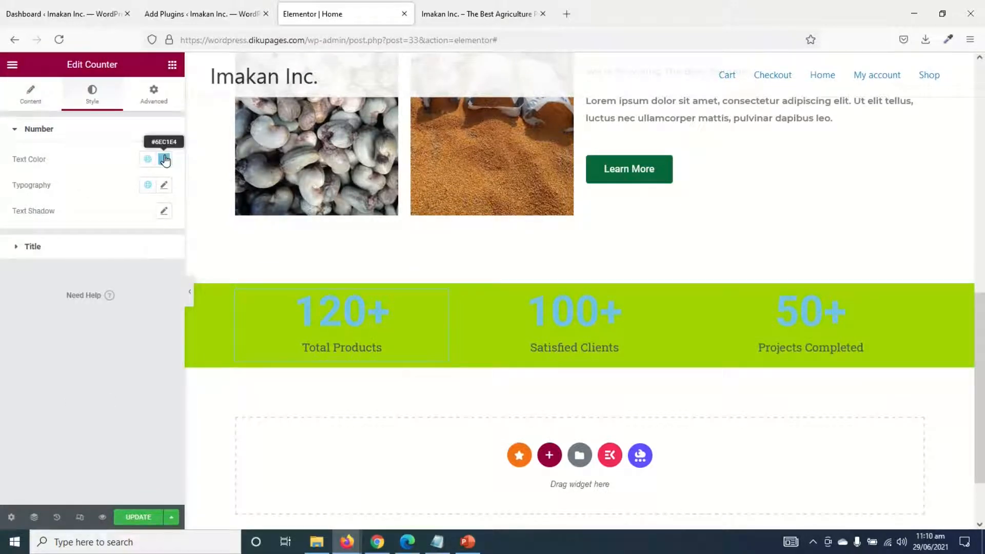
left_click(147, 159)
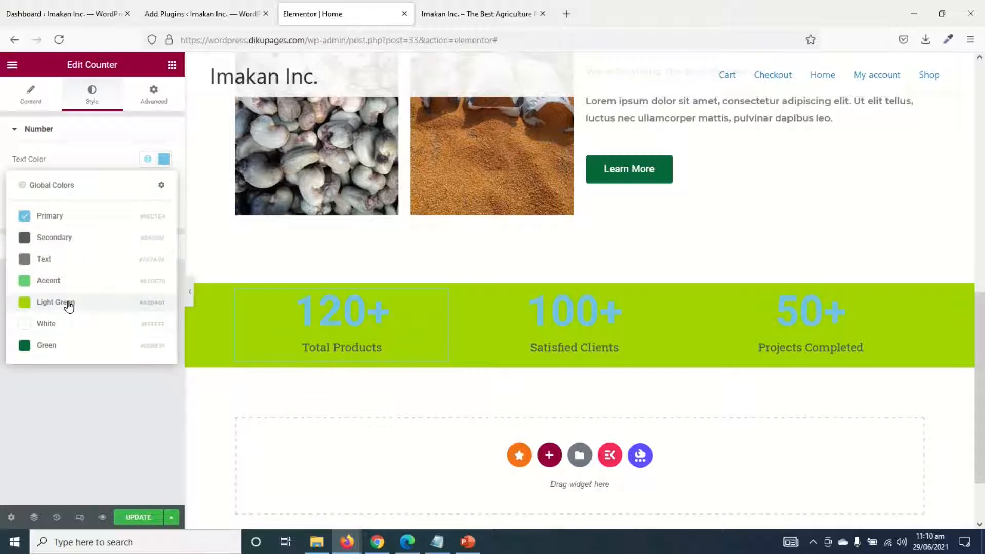
left_click(69, 327)
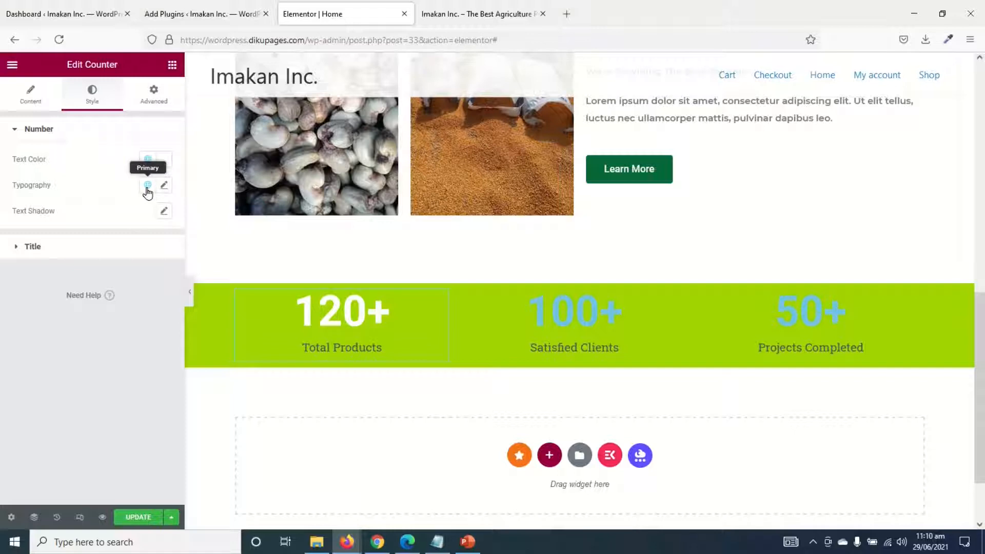
left_click(147, 186)
left_click(65, 309)
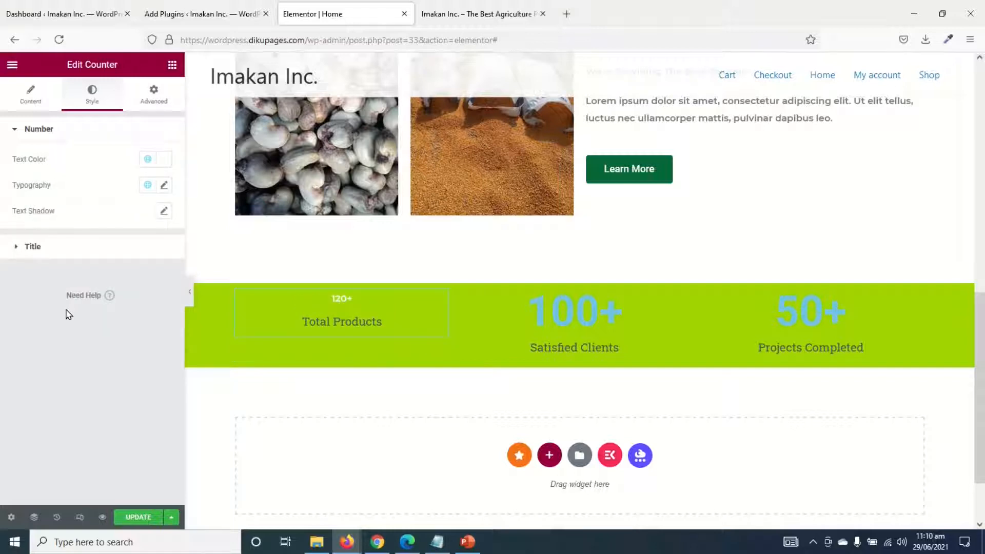
Style the Total Products counter's title with the global White color and a global typography preset
left_click(33, 247)
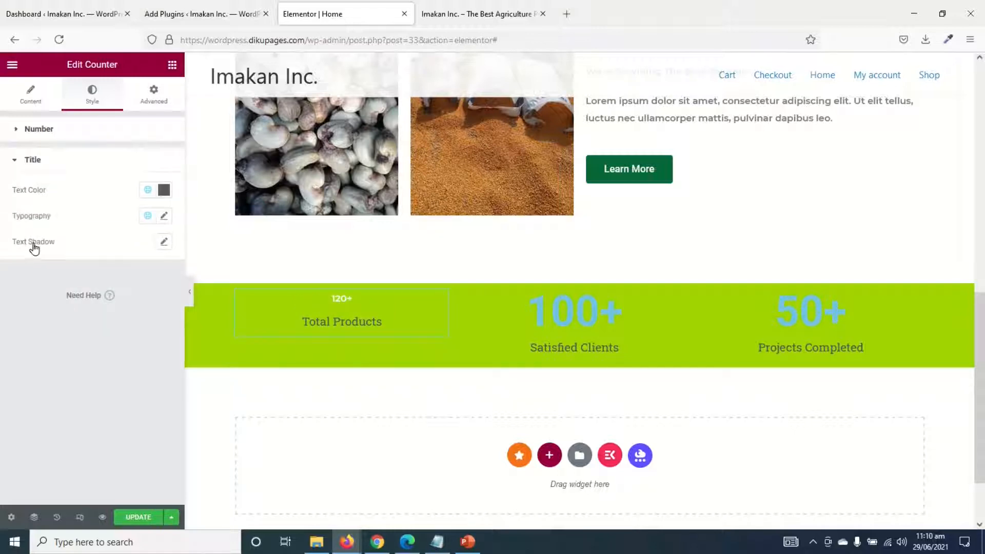
left_click(148, 190)
left_click(64, 354)
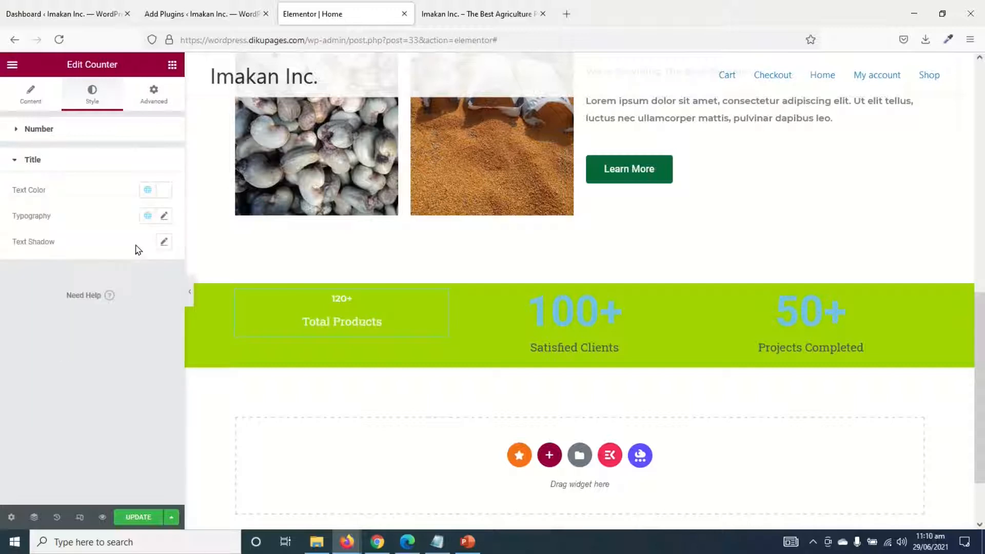
left_click(147, 215)
left_click(76, 336)
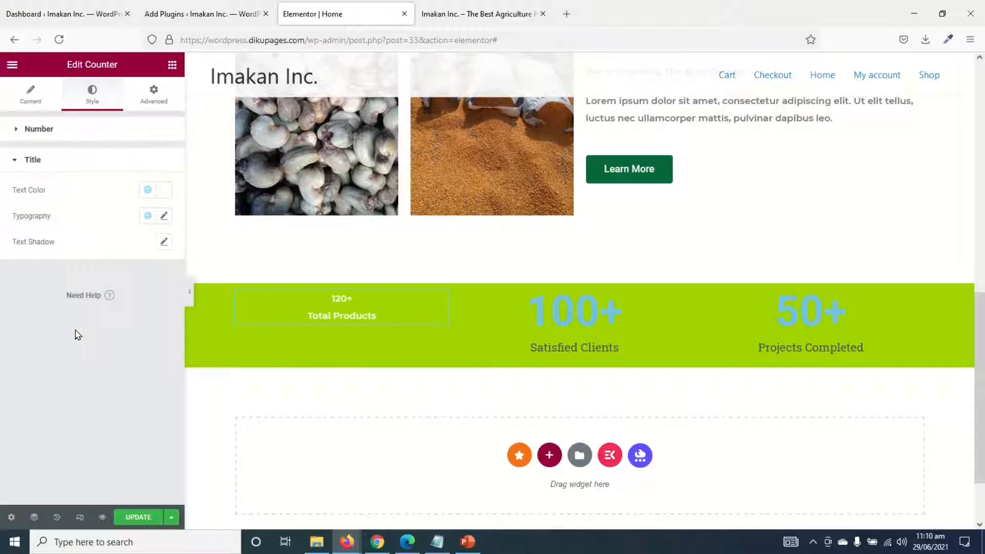
Copy the Total Products counter's style onto the Satisfied Clients and Projects Completed counters
left_click(381, 304)
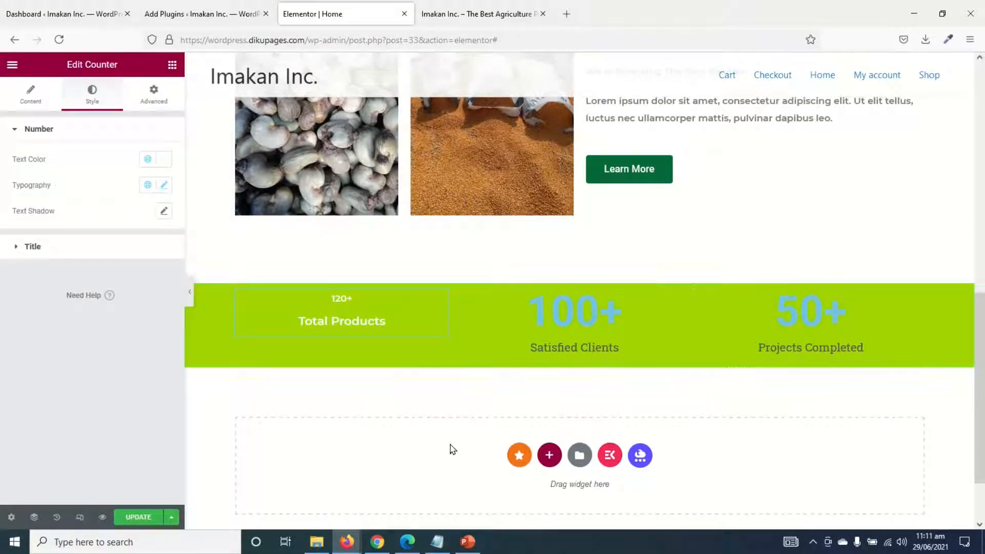
right_click(402, 315)
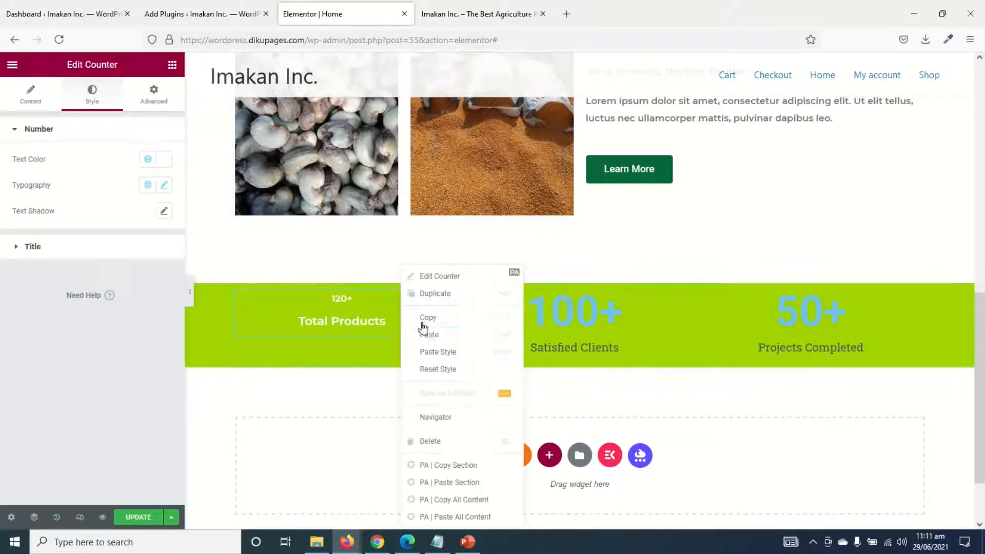
left_click(458, 318)
right_click(618, 351)
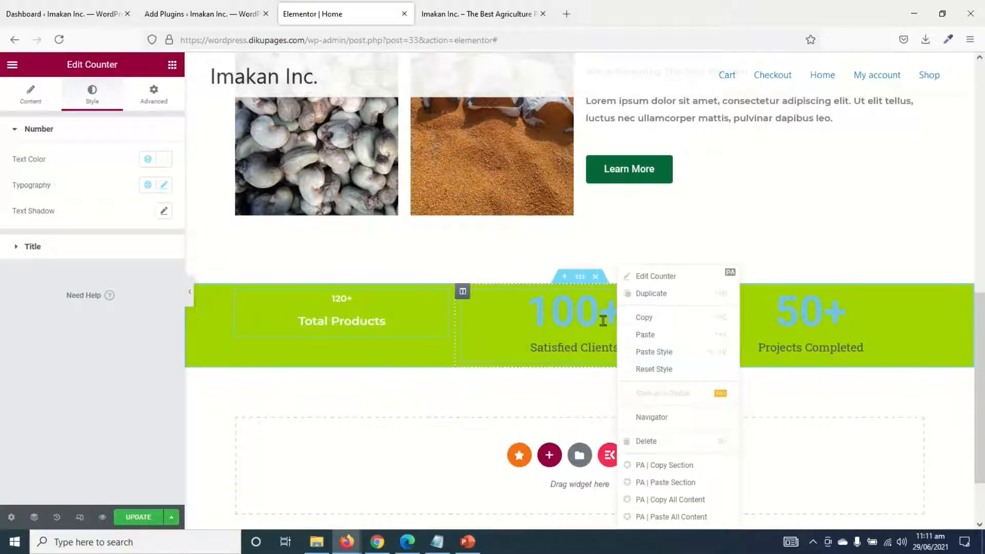
left_click(652, 352)
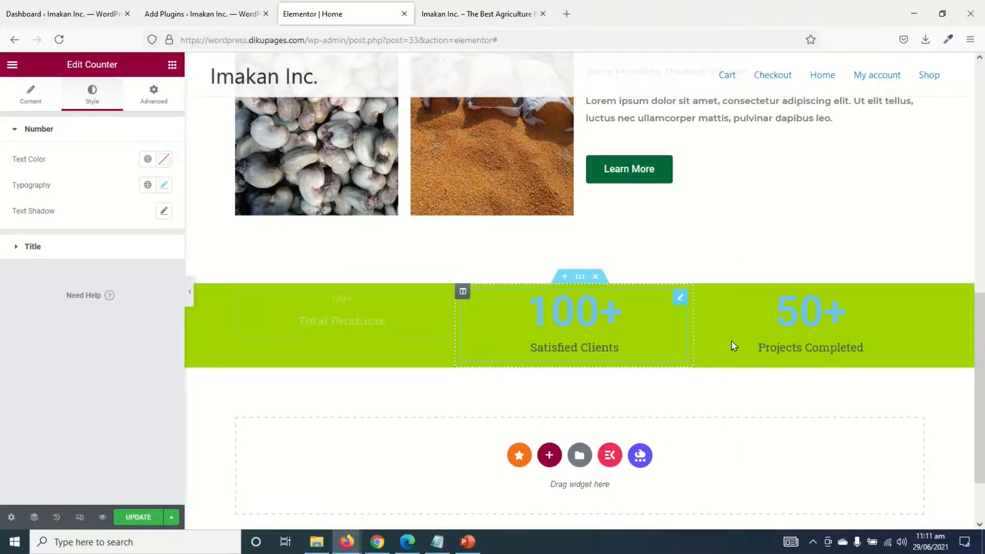
right_click(772, 333)
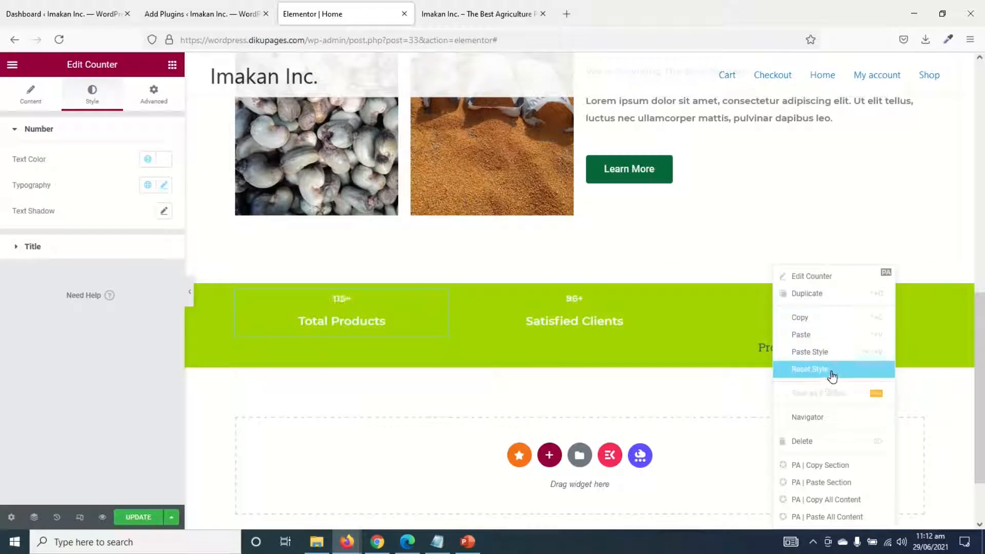
left_click(821, 353)
Give the Satisfied Clients column a solid White border, 2 px wide on its right and left sides and 0 on its top and bottom
left_click(681, 298)
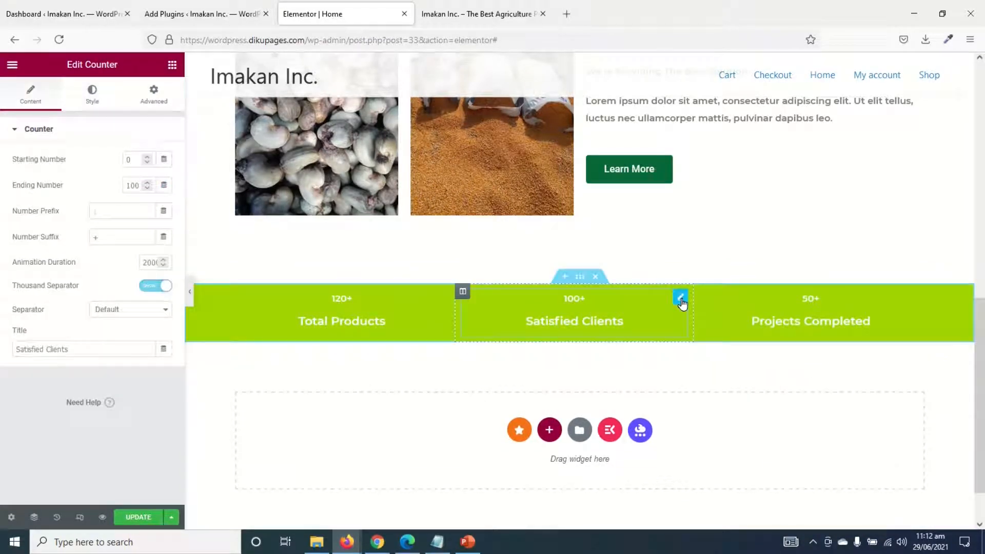
left_click(463, 293)
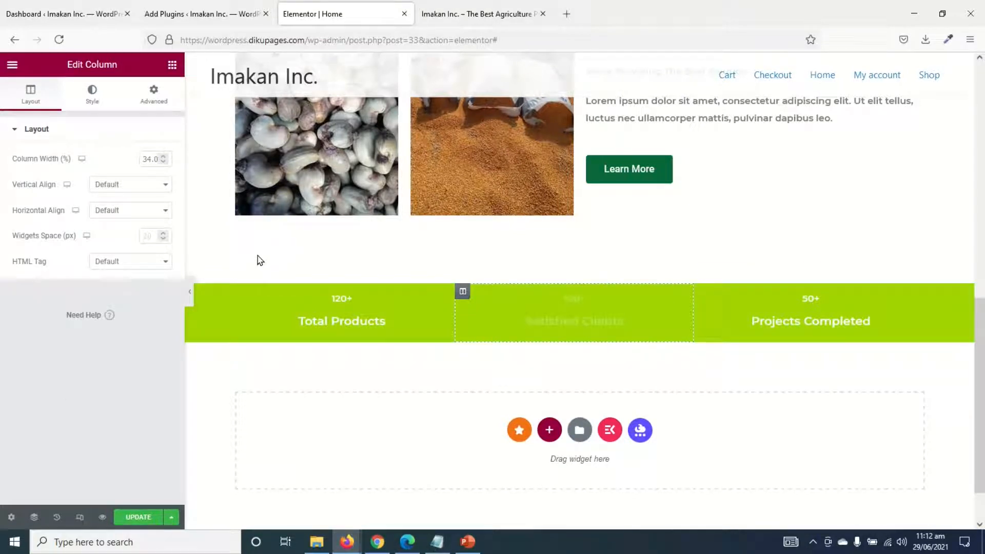
left_click(92, 95)
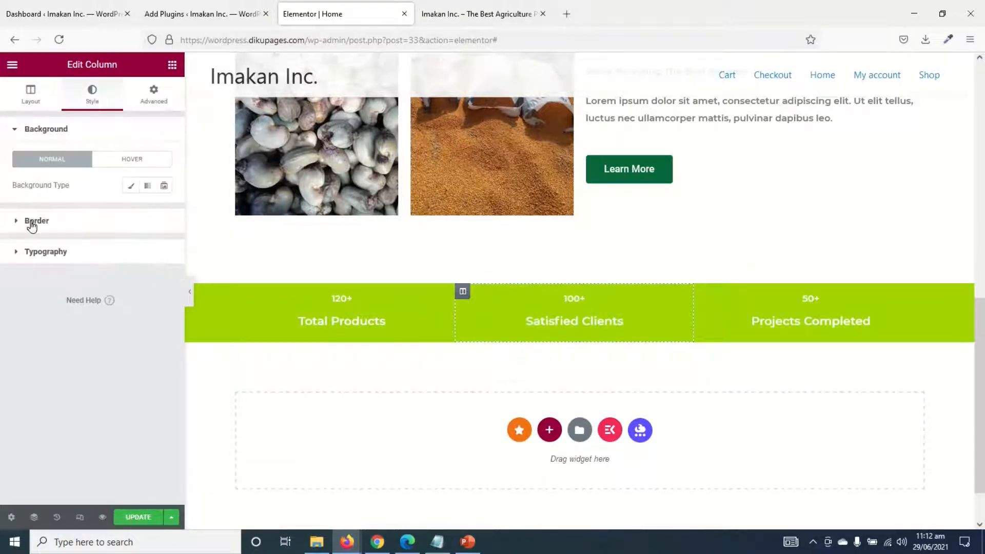
left_click(32, 223)
left_click(130, 222)
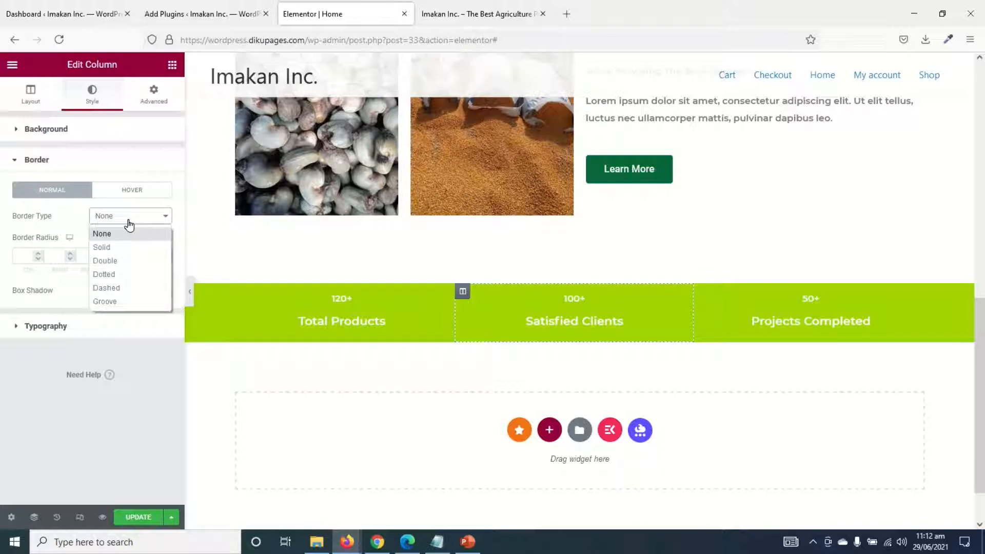
left_click(125, 251)
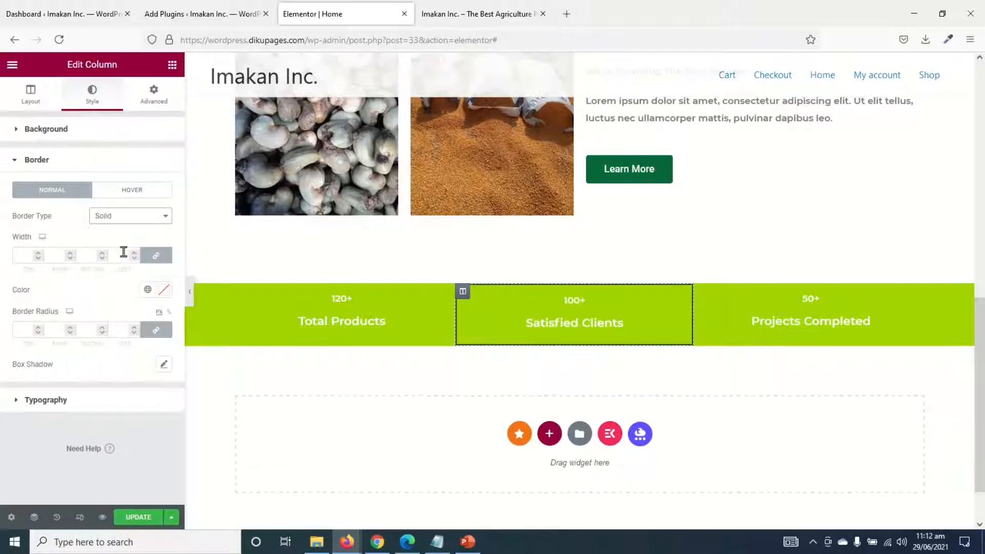
left_click(147, 290)
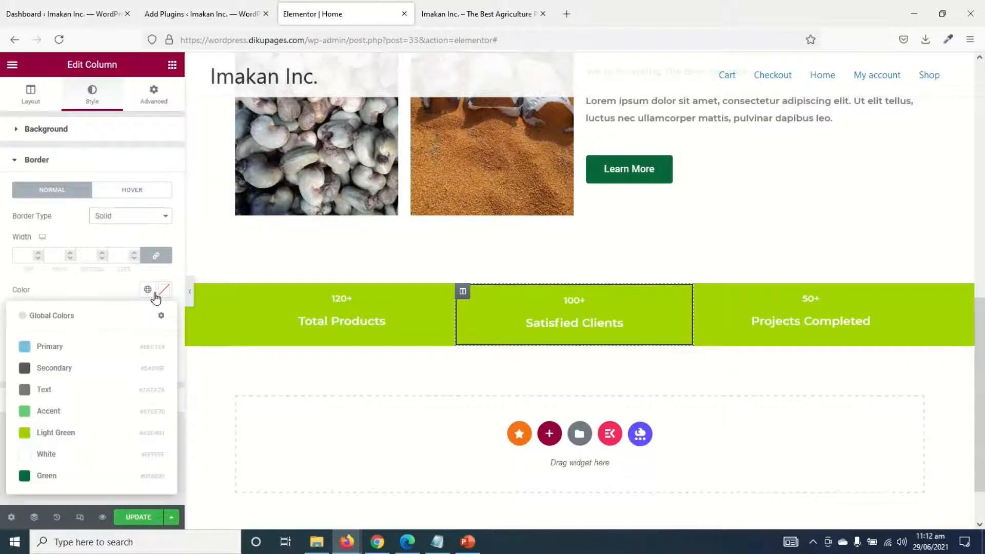
left_click(54, 456)
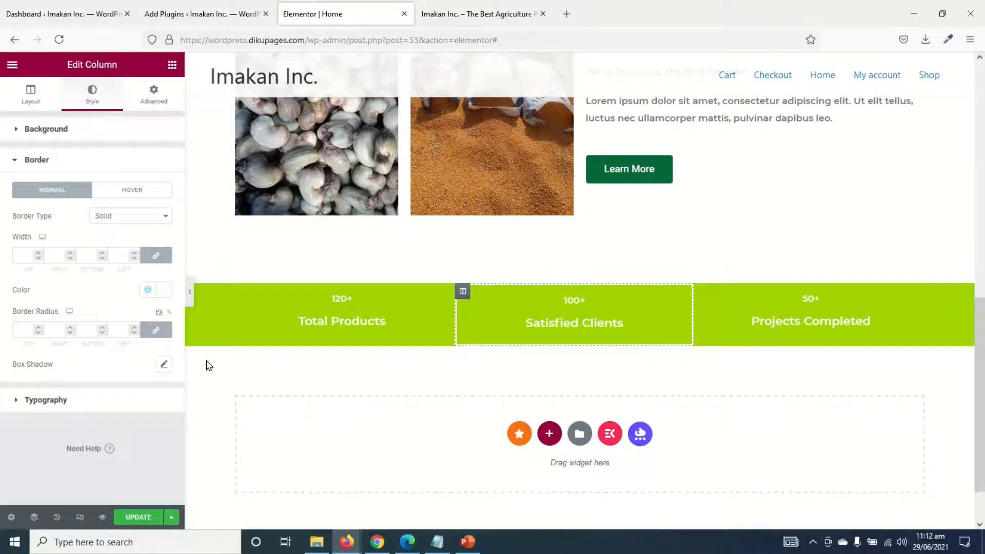
left_click(158, 258)
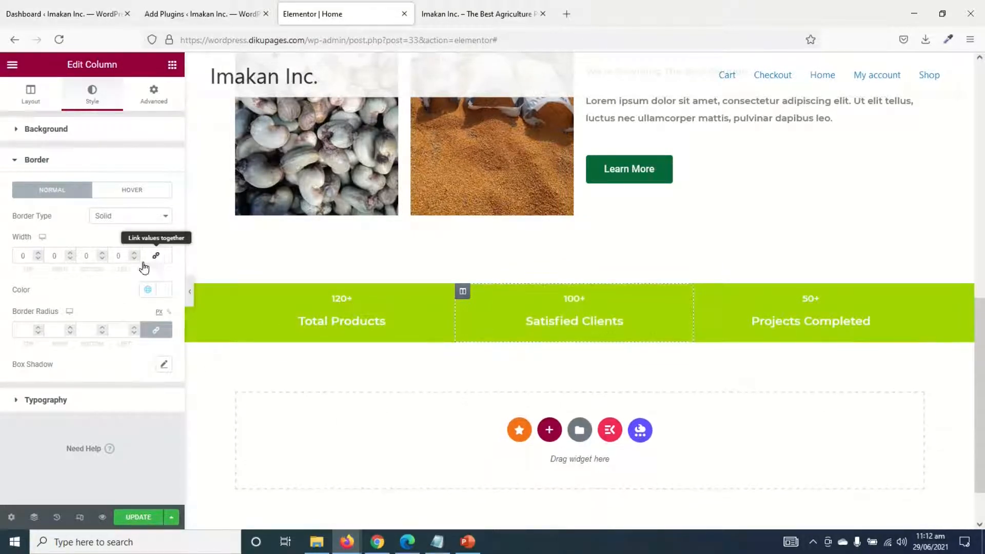
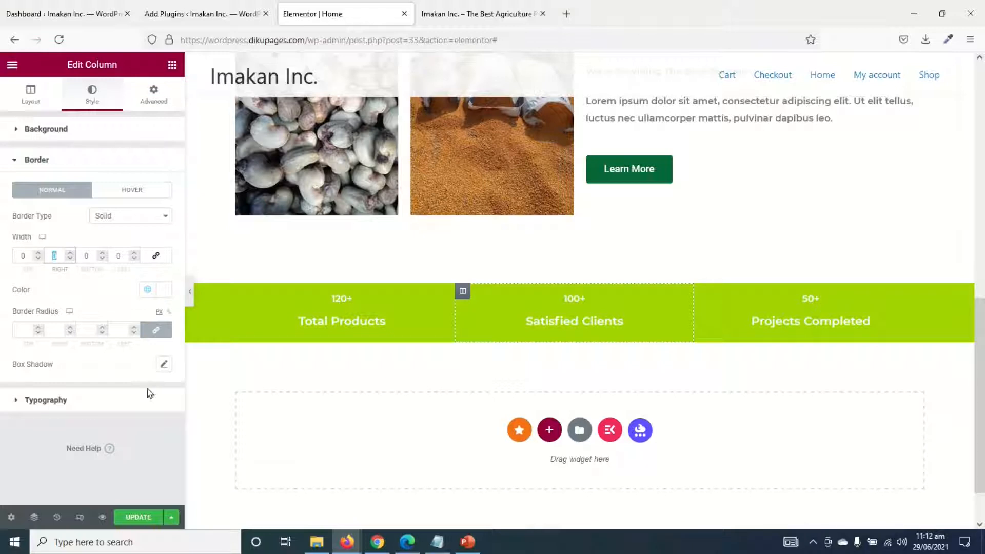
type("22")
Update the page and check the counter section in the page preview before returning to the editor
left_click(139, 517)
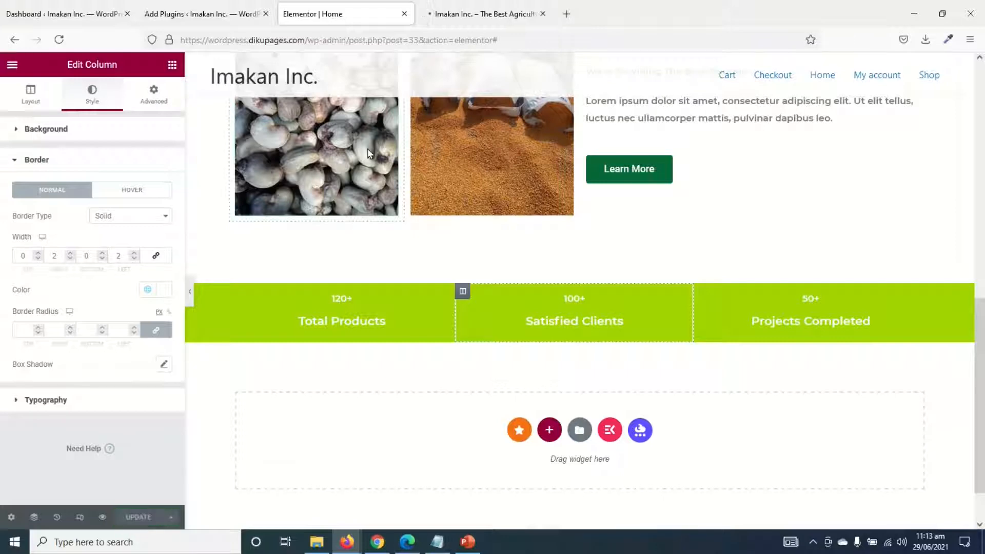
left_click(451, 14)
scroll(442, 298, "down", 6)
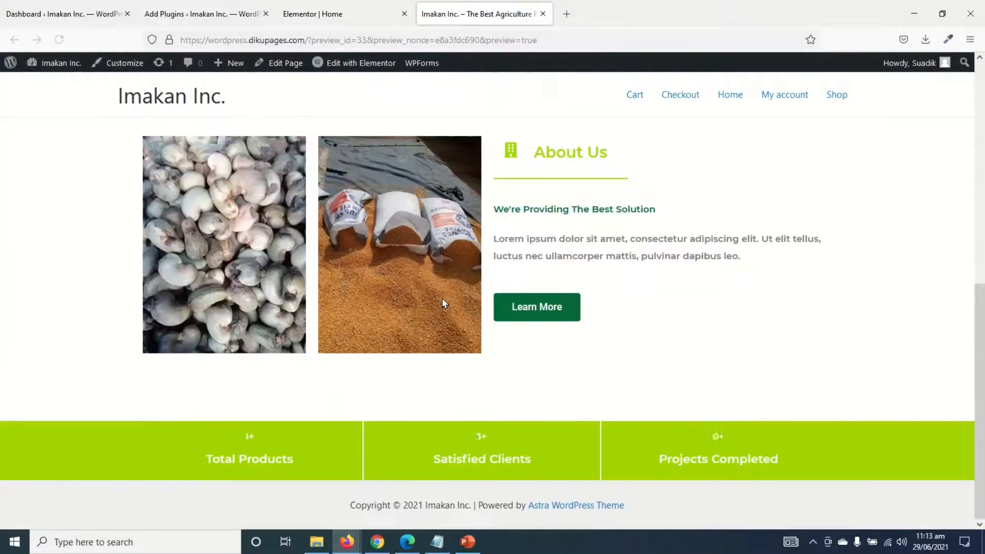
left_click(314, 16)
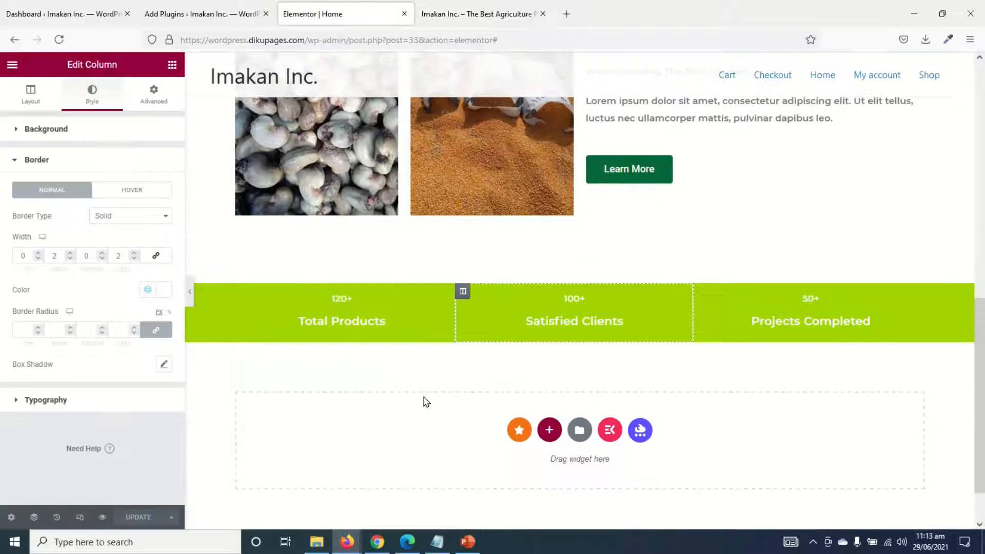
Set the counter section's top and bottom padding to 25 px, independently of the right and left padding
left_click(580, 280)
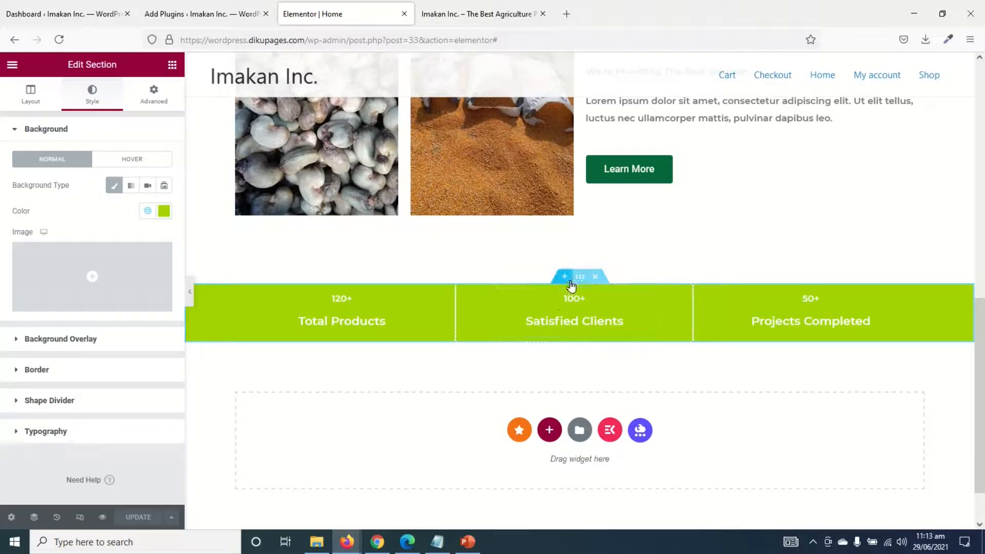
left_click(160, 95)
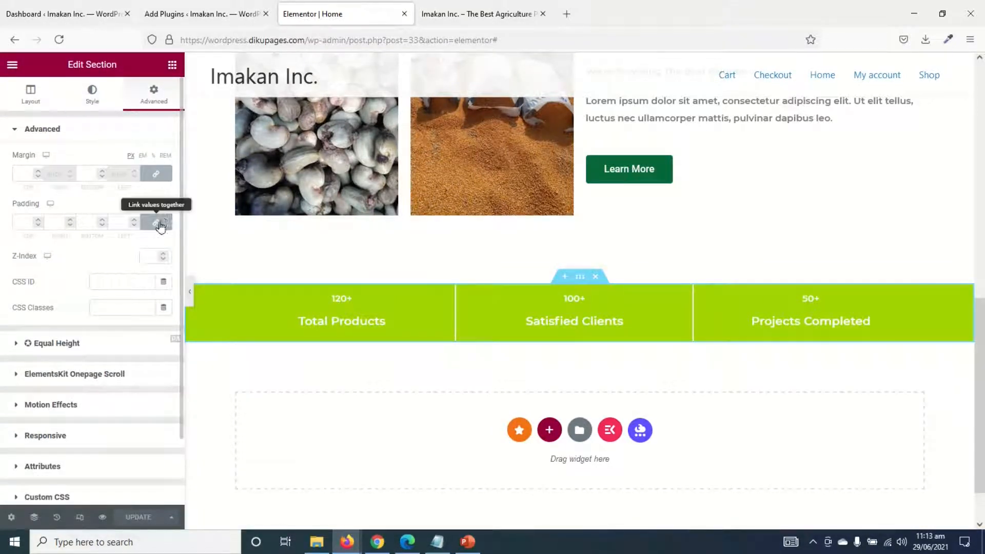
left_click(156, 222)
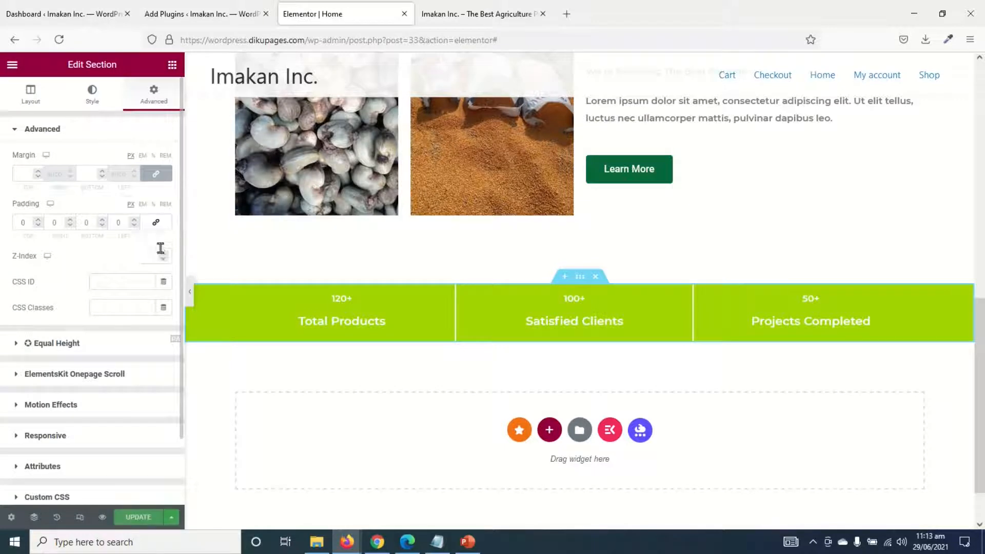
left_click(24, 225)
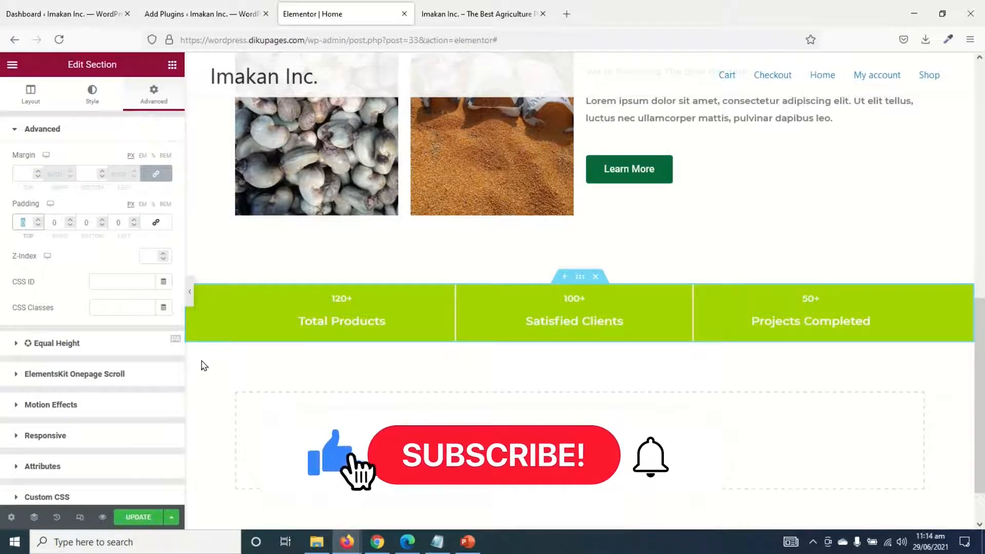
type("25")
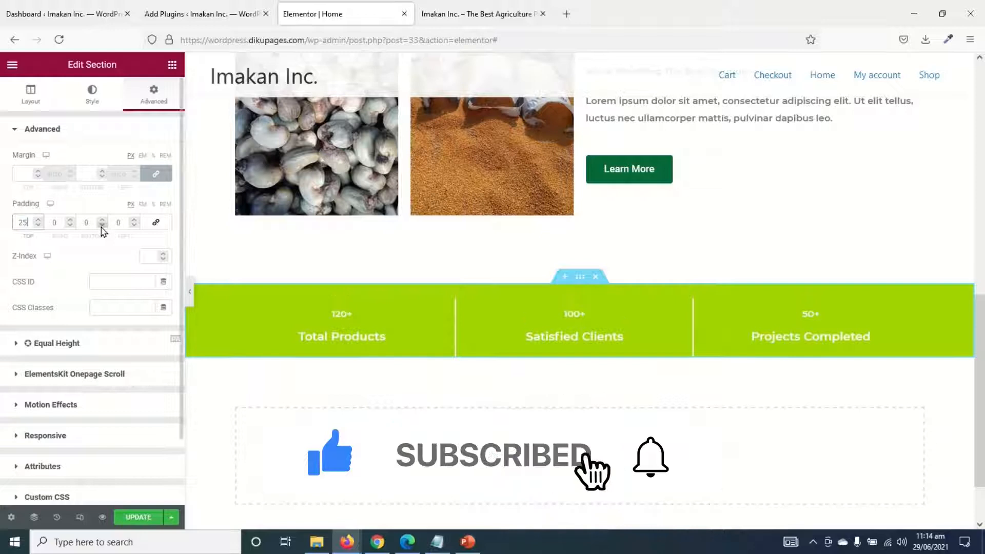
left_click(86, 222)
type("25")
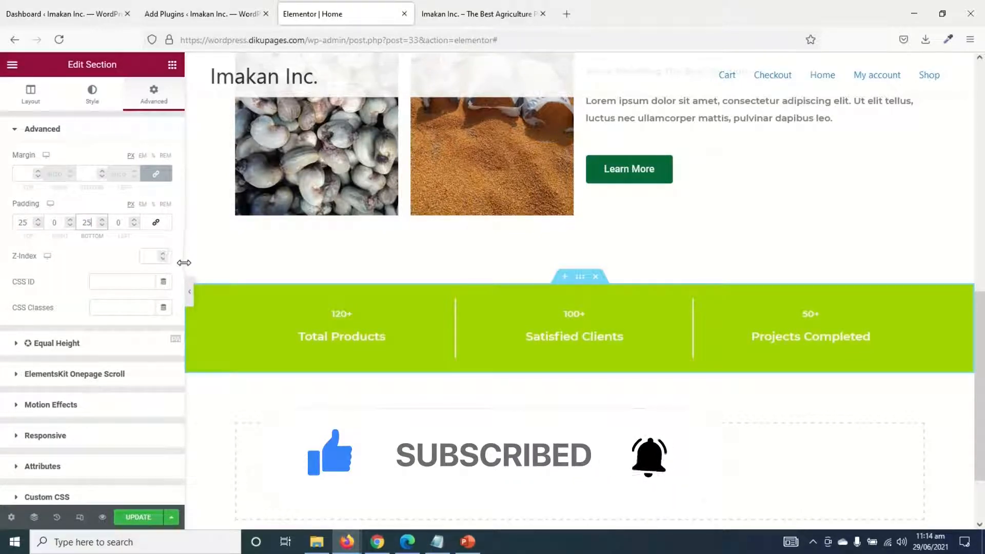
Update the page and add a new single-column section below the counter section
left_click(132, 520)
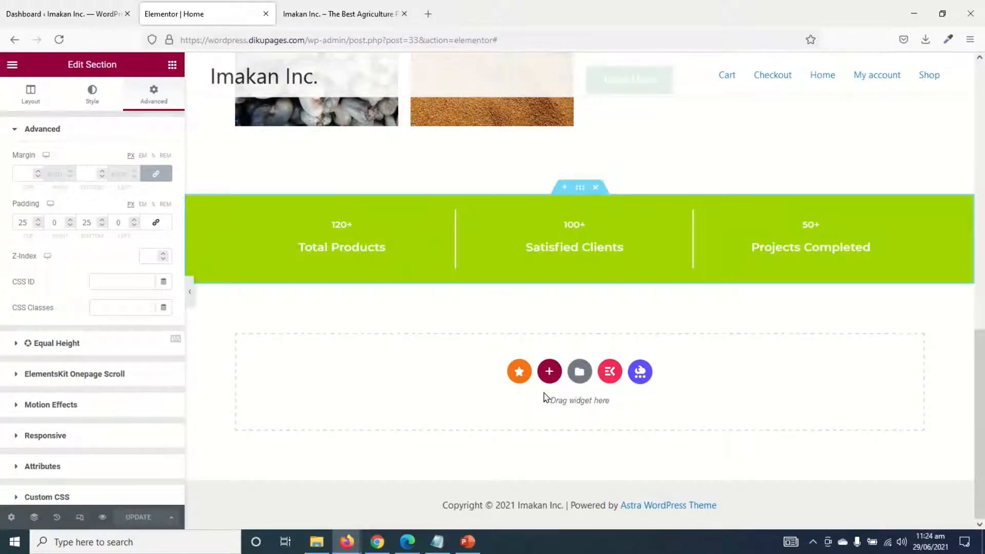
left_click(549, 372)
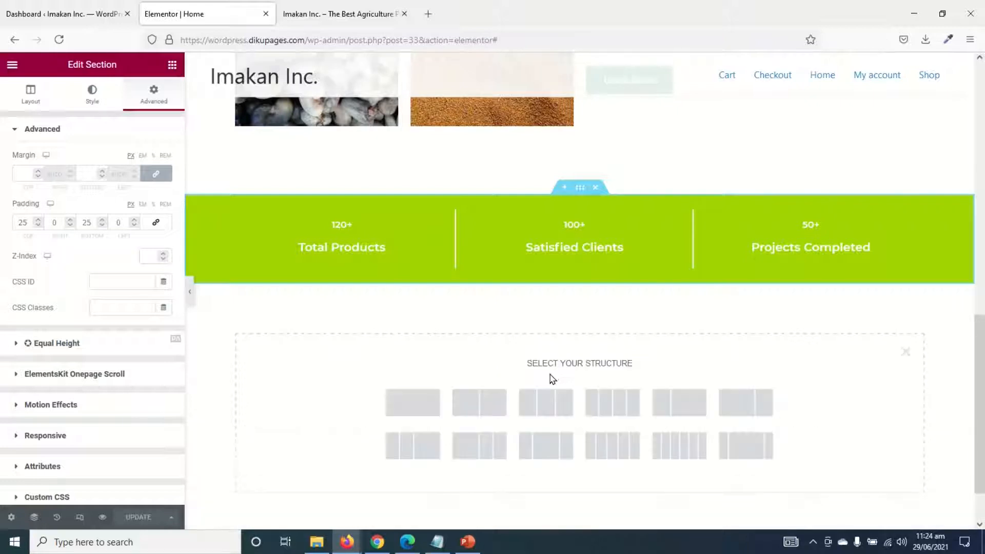
left_click(413, 409)
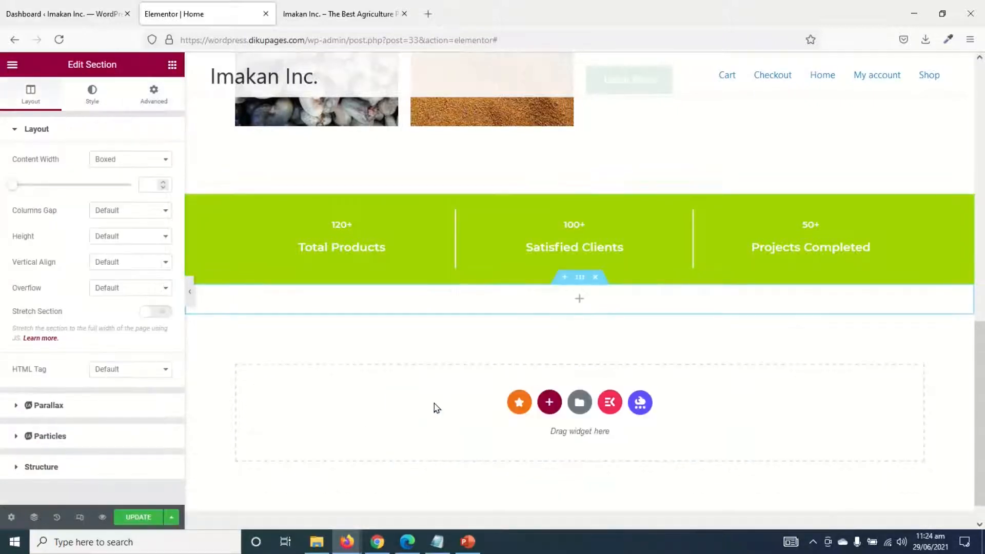
Add a Dual Color Heading widget to the new empty section and remove its snowflake icon
left_click(171, 65)
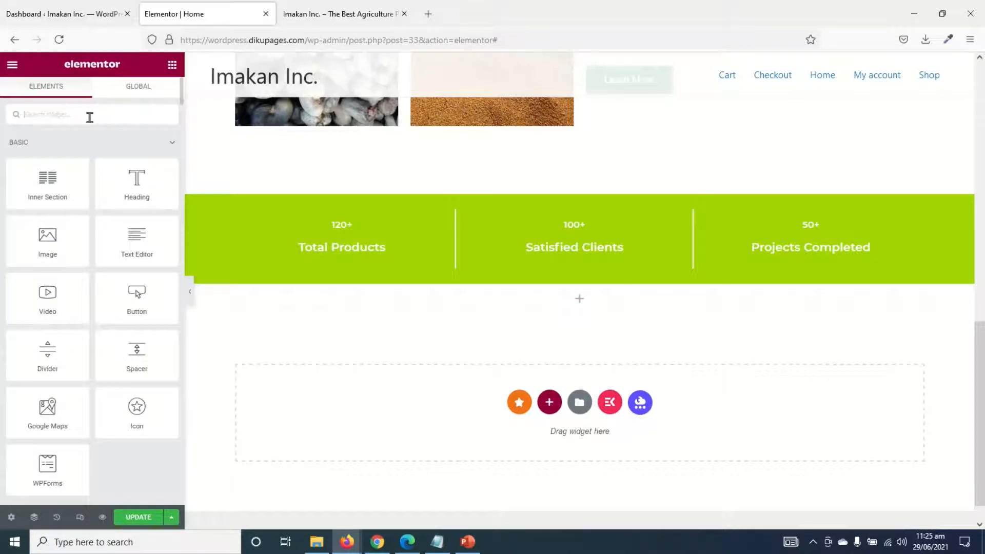
type("heading")
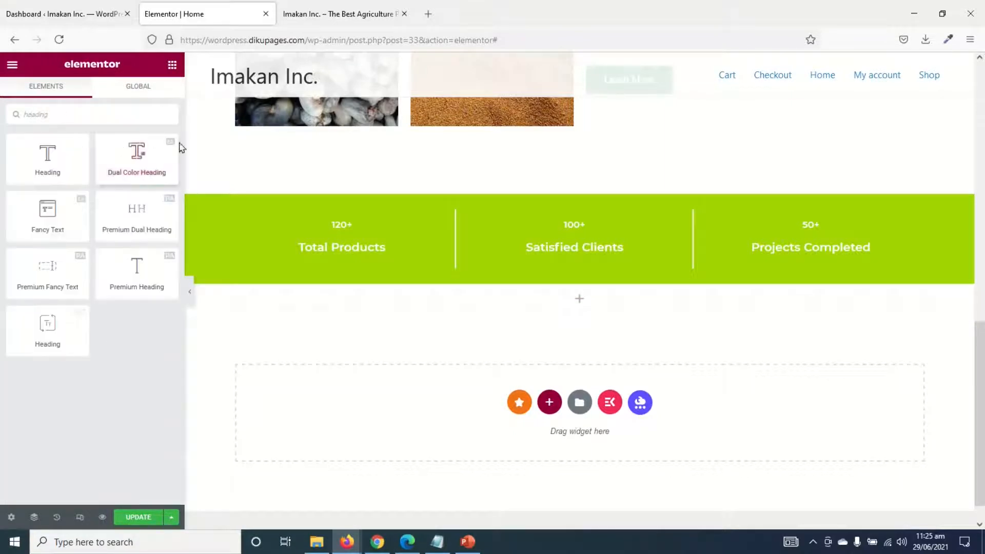
left_click_drag(136, 160, 515, 304)
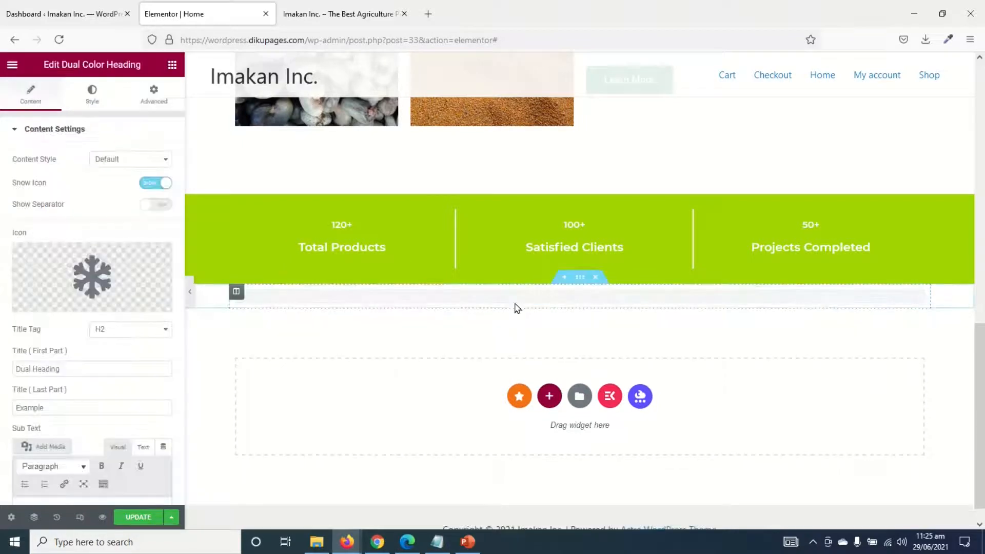
left_click(160, 257)
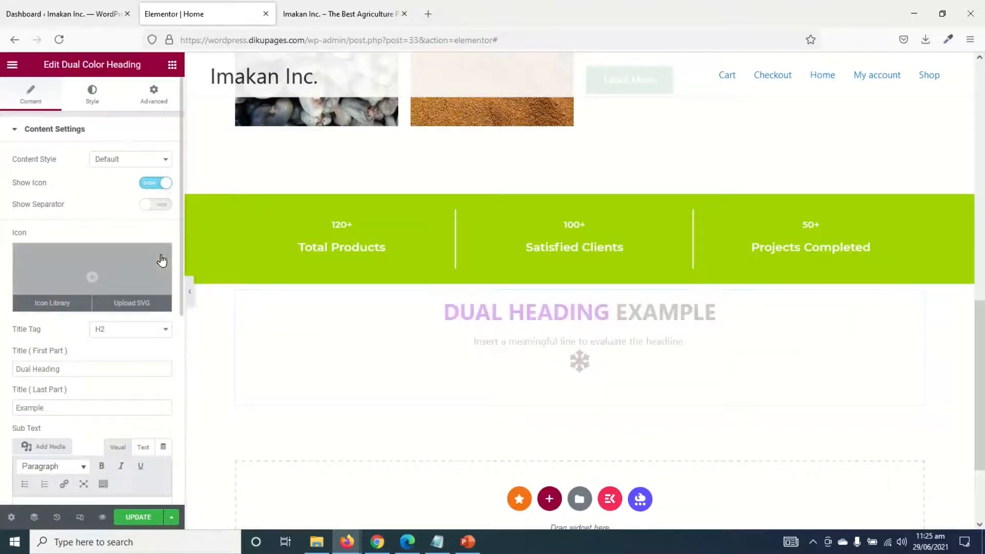
Set the heading's first part to "featured", its last part to "products" and its sub text to "Quality Organic Products"
scroll(109, 300, "down", 2)
left_click_drag(103, 283, 2, 285)
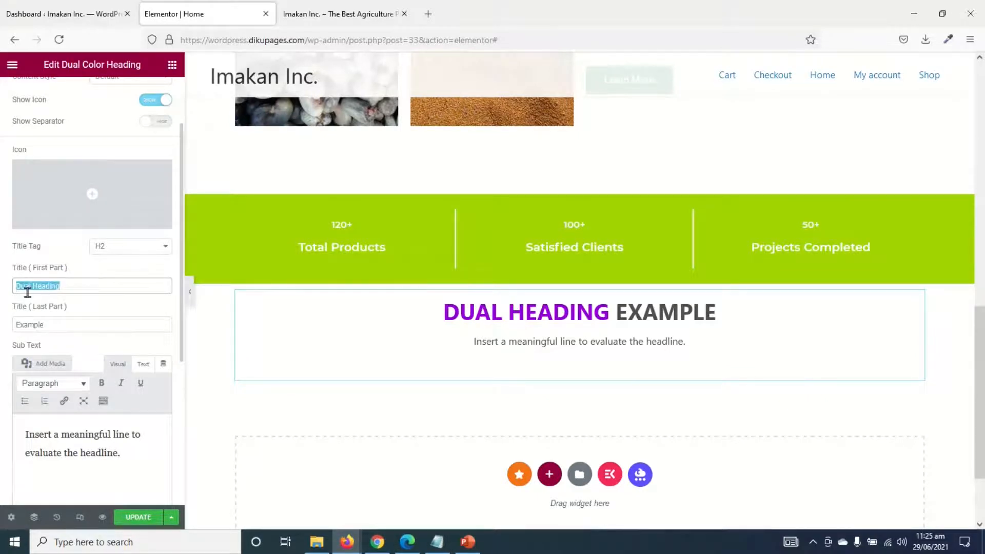
type("featured")
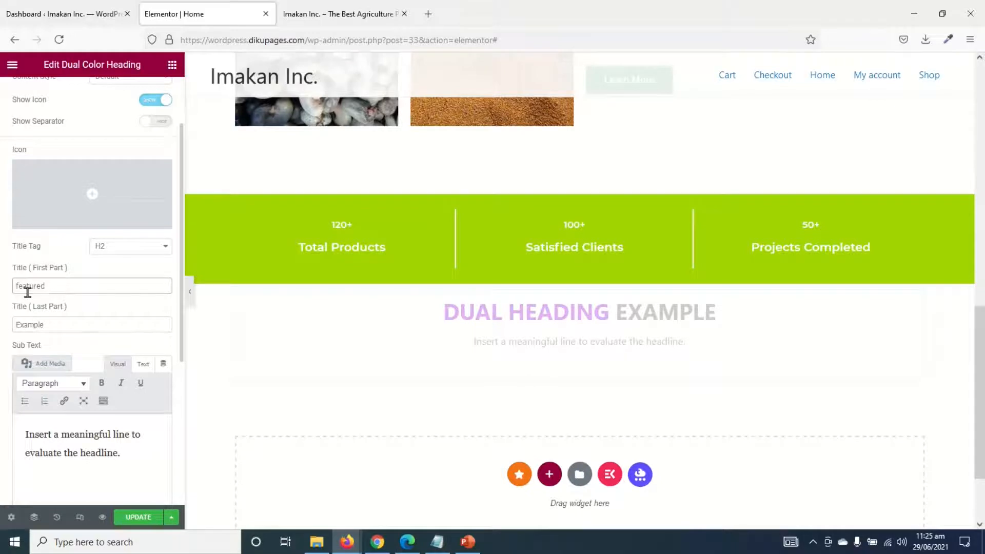
left_click_drag(45, 324, 1, 322)
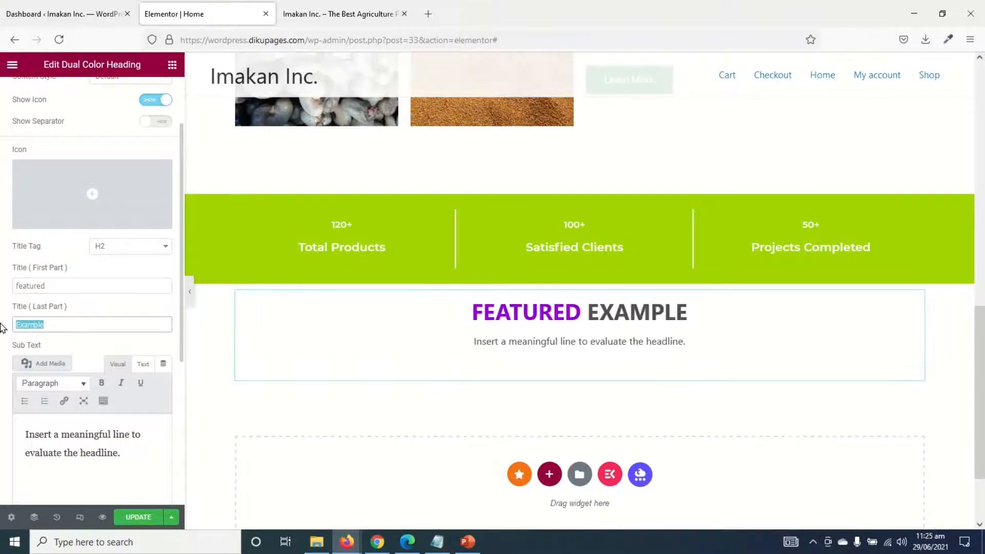
type("products")
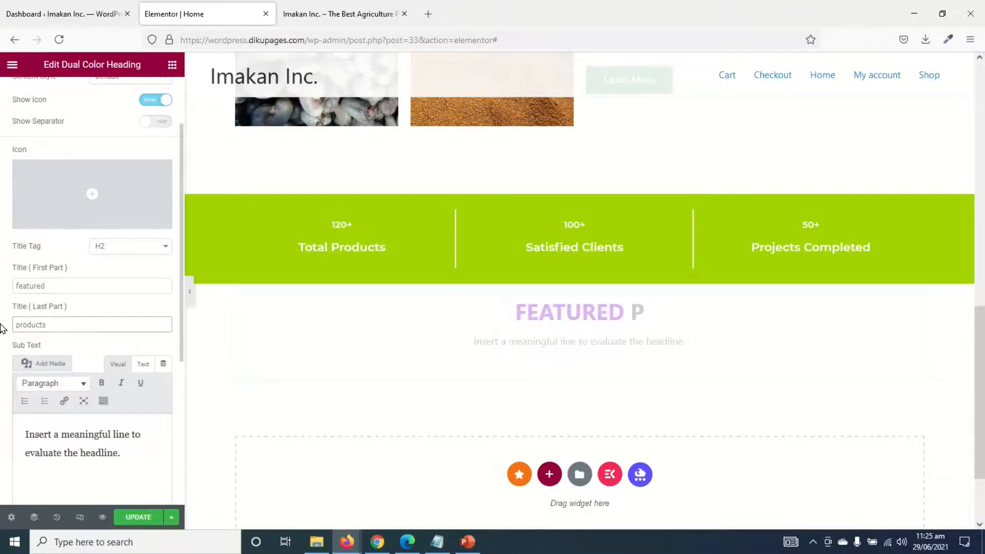
left_click_drag(122, 452, 1, 413)
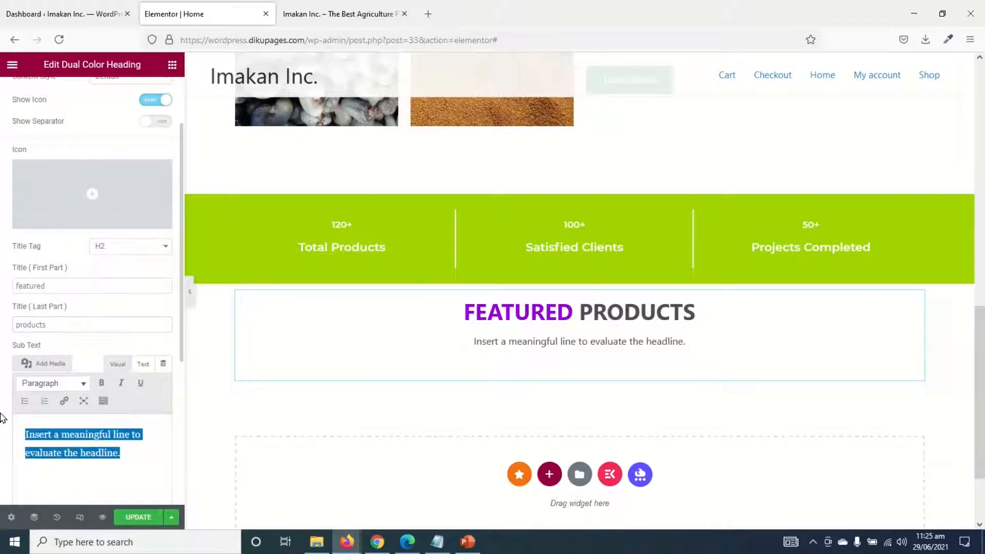
type("Quality Organic Products")
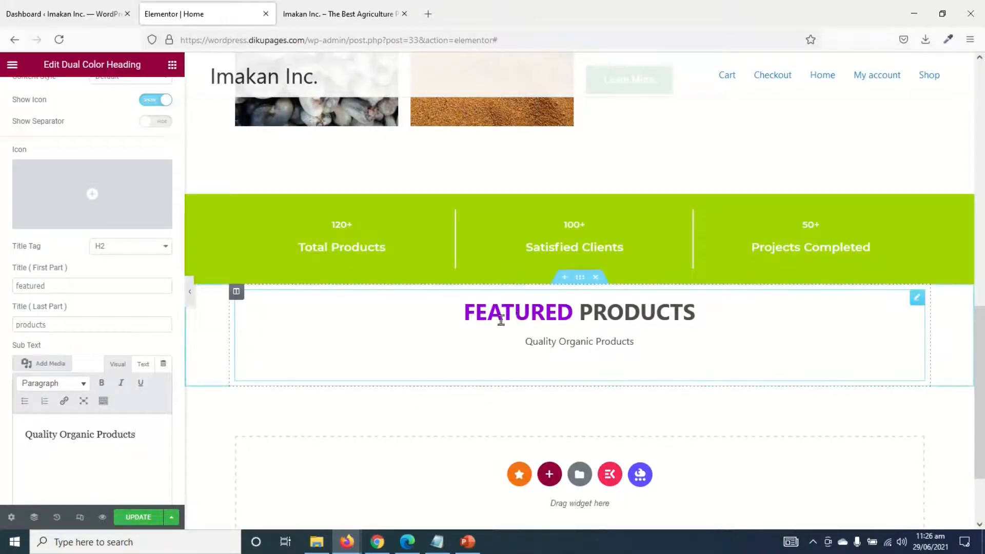
Give the dual heading's title the global Light Green as its solid dual color and the global Montserrat font
left_click(354, 350)
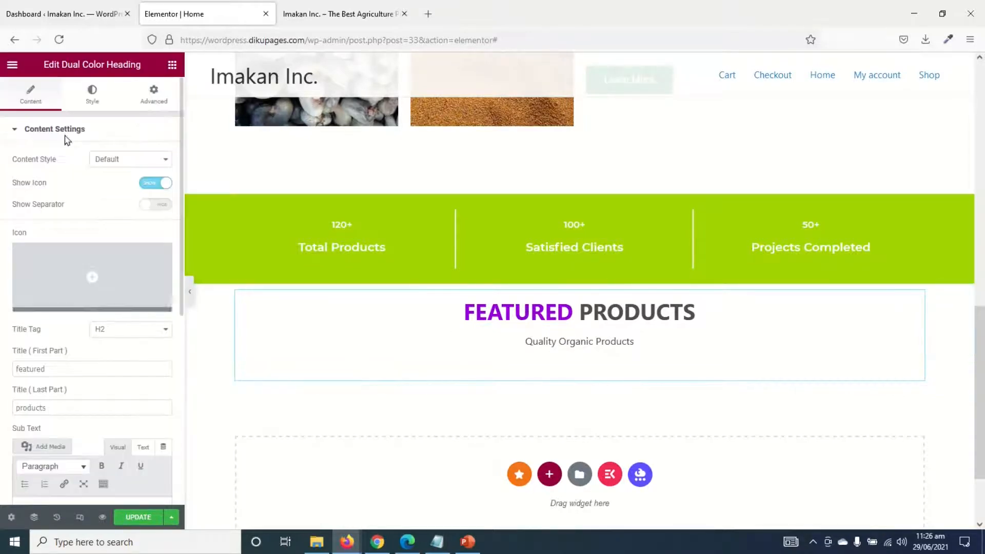
left_click(92, 95)
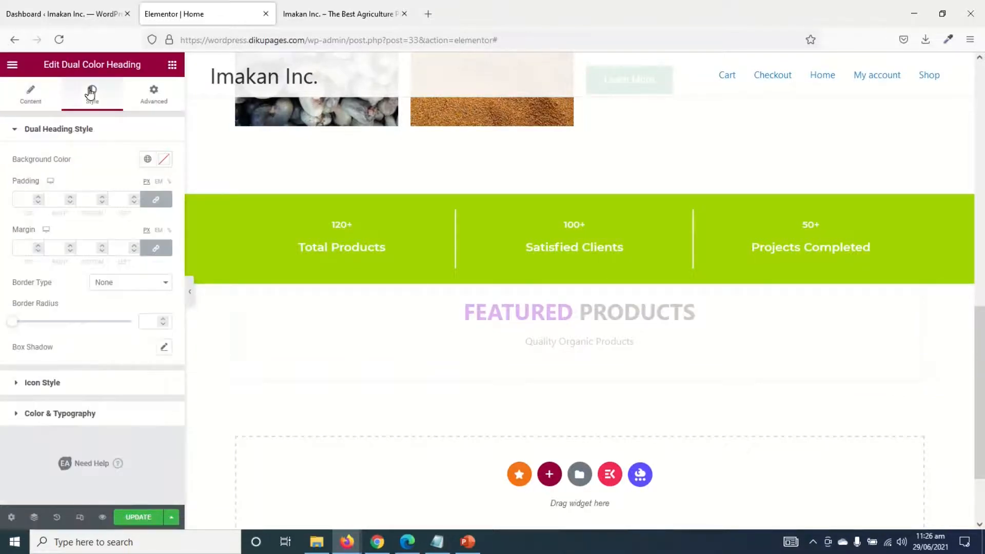
left_click(63, 418)
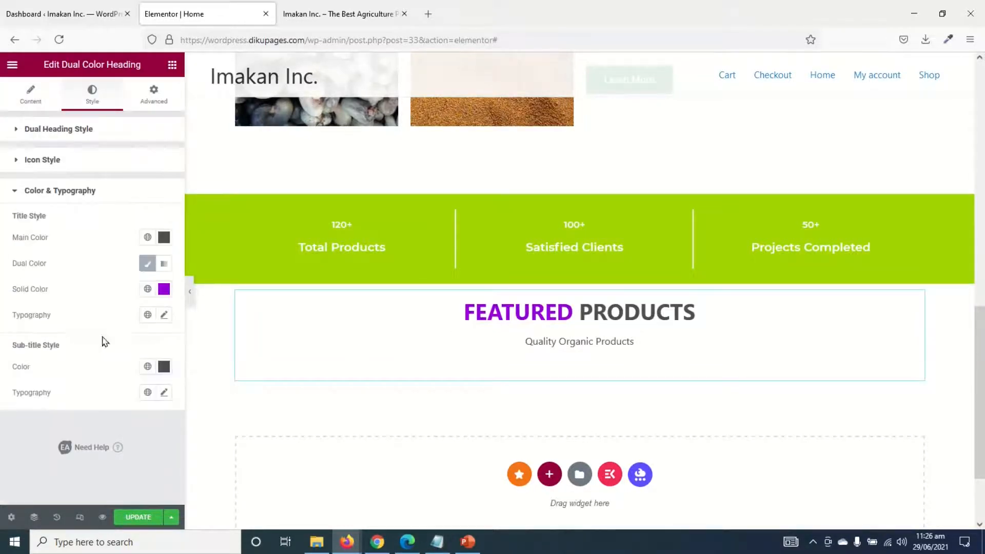
left_click(148, 289)
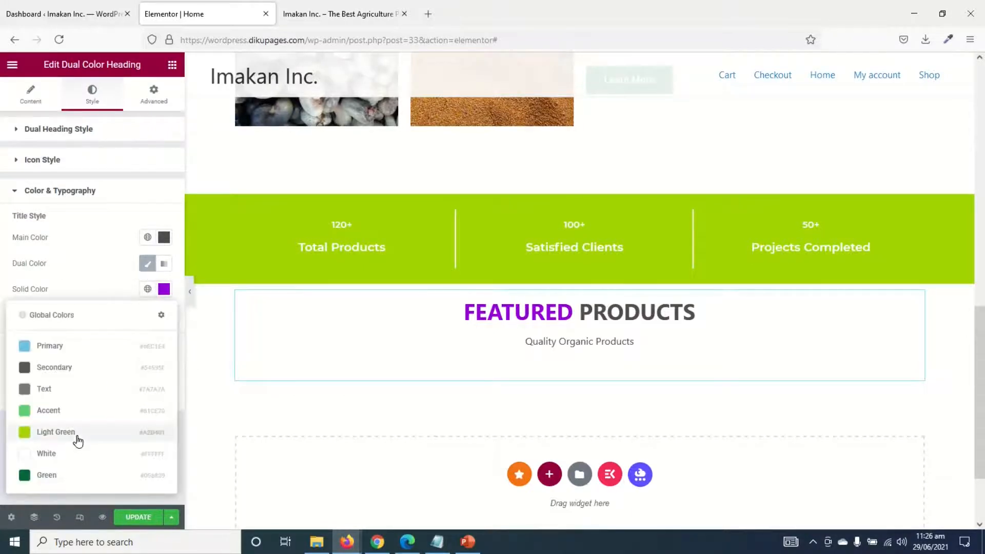
left_click(77, 433)
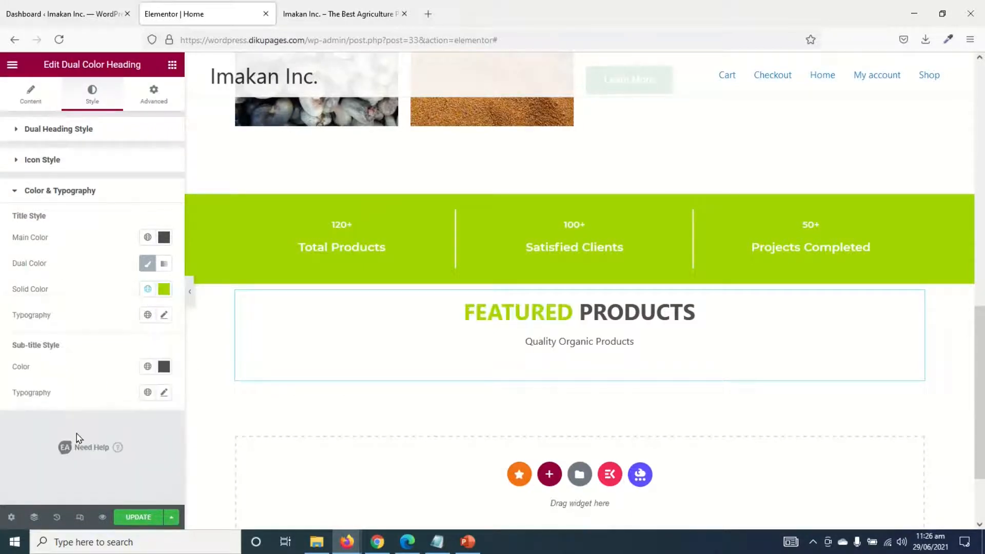
left_click(150, 317)
left_click(49, 437)
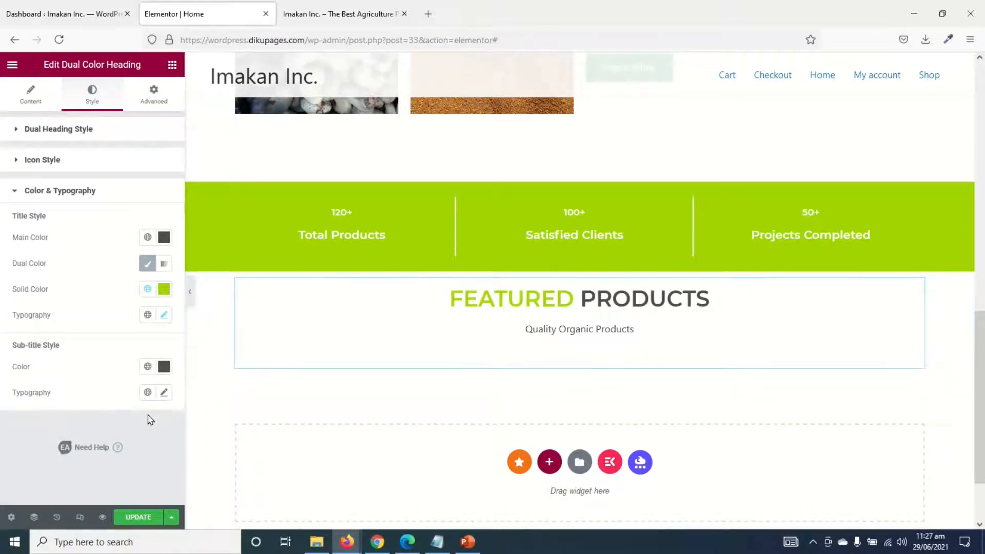
Set the sub-title's typography to the global Montserrat font with a size of 24 px
left_click(147, 395)
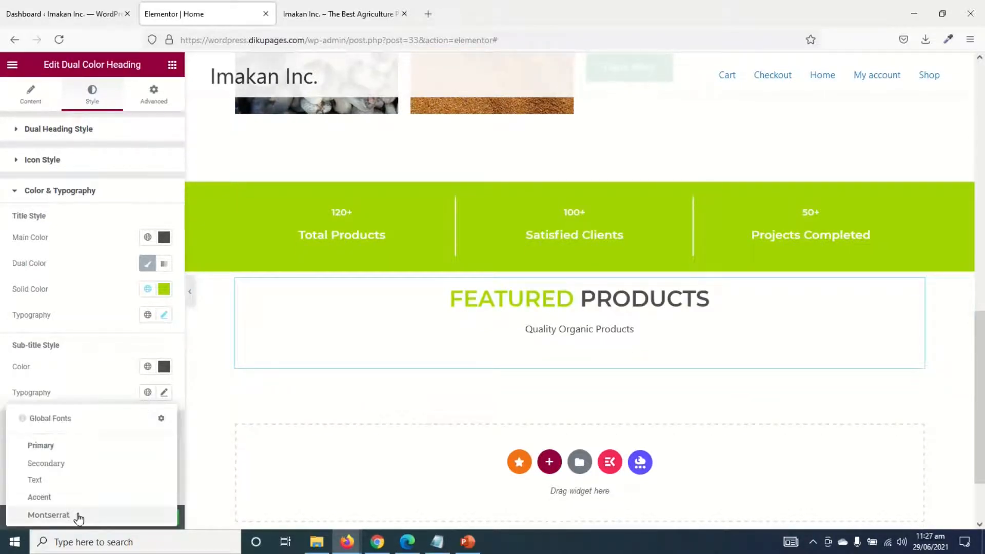
left_click(78, 515)
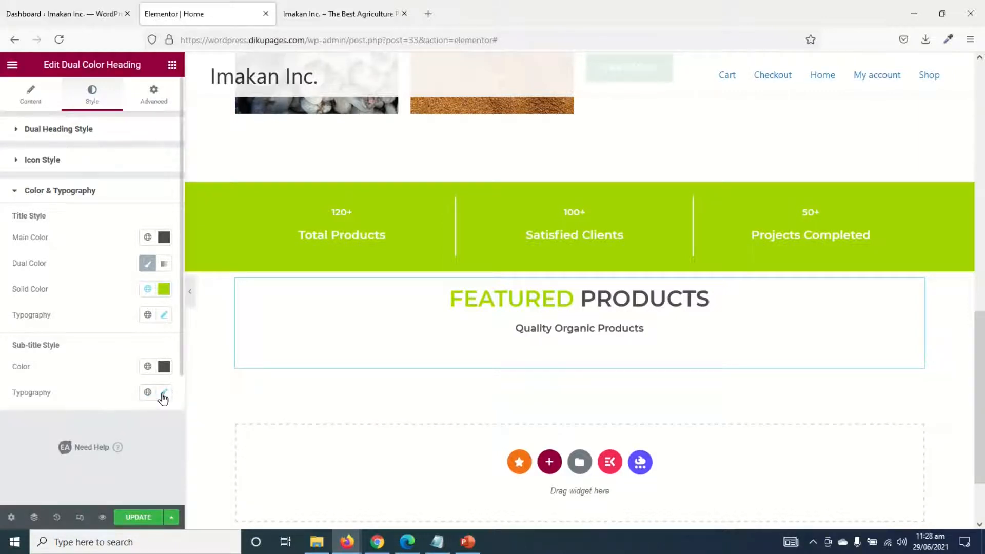
left_click(164, 393)
left_click(137, 489)
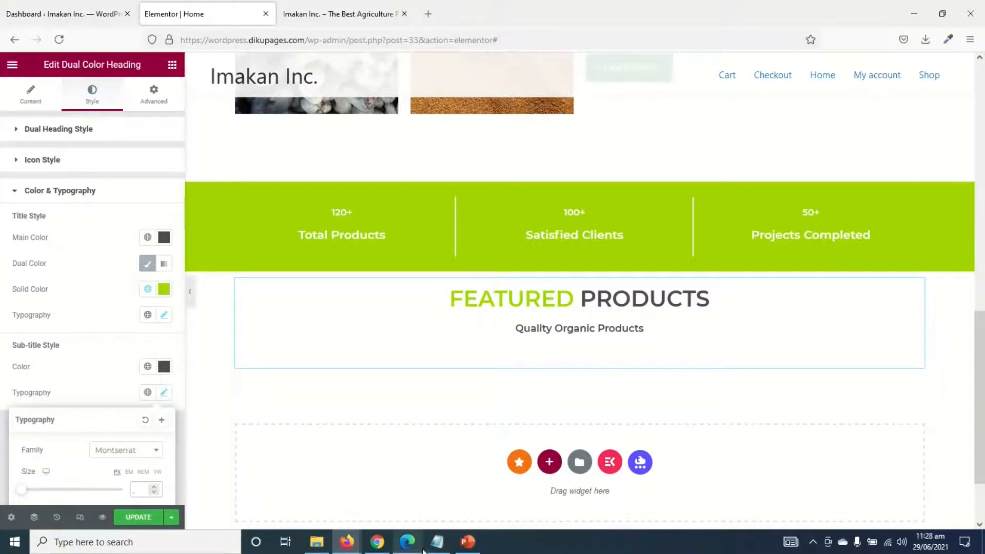
type("24")
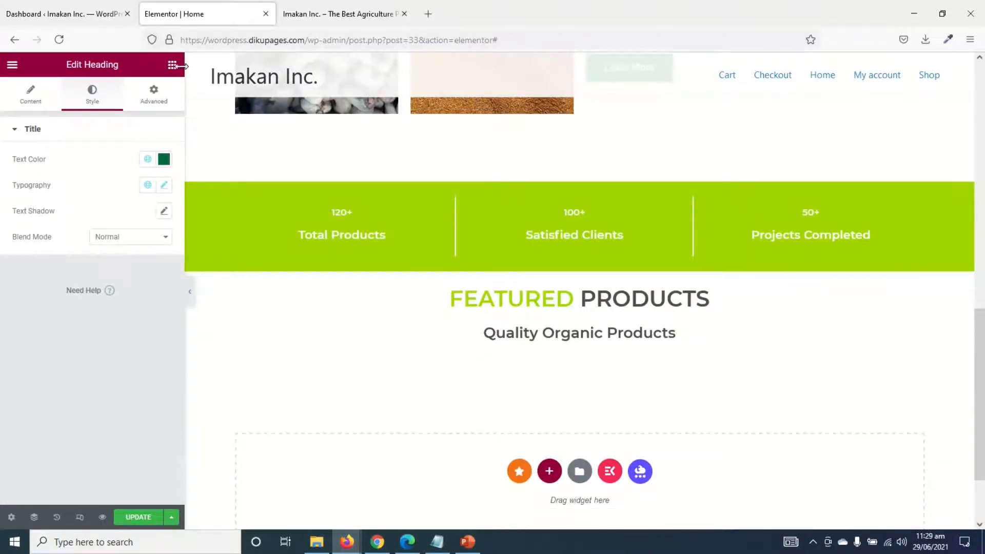
Find the Product Grid widget and place it below the Featured Products heading
left_click(173, 65)
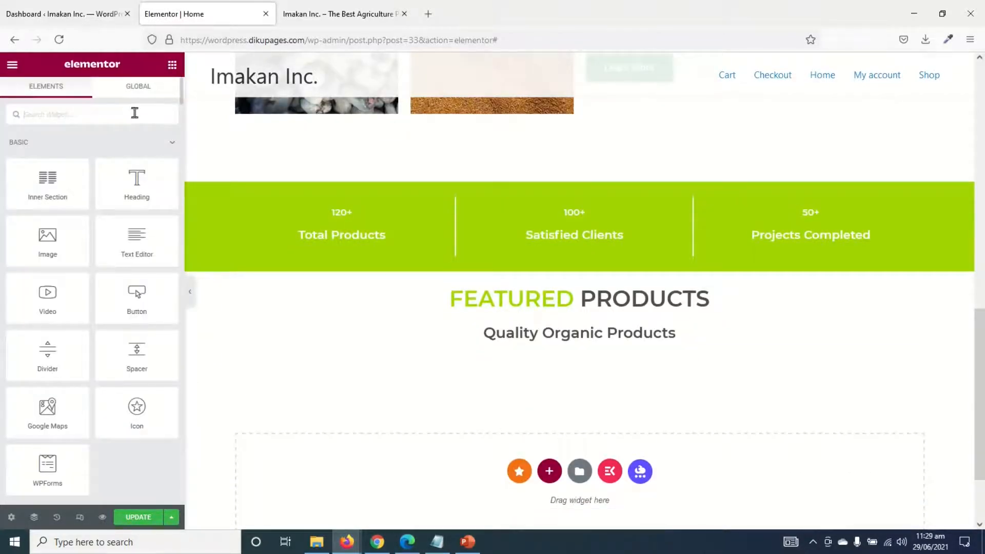
type("product grid")
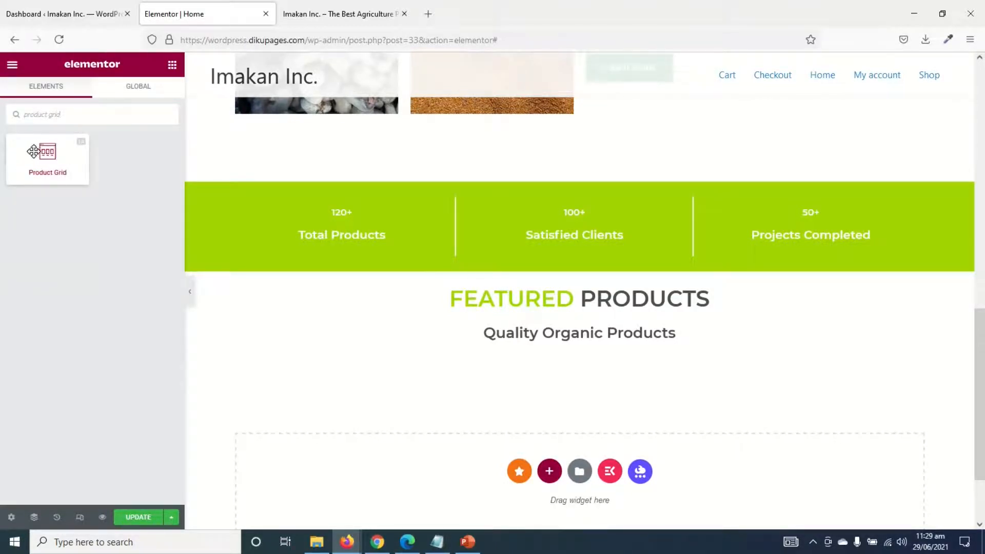
left_click_drag(47, 153, 596, 346)
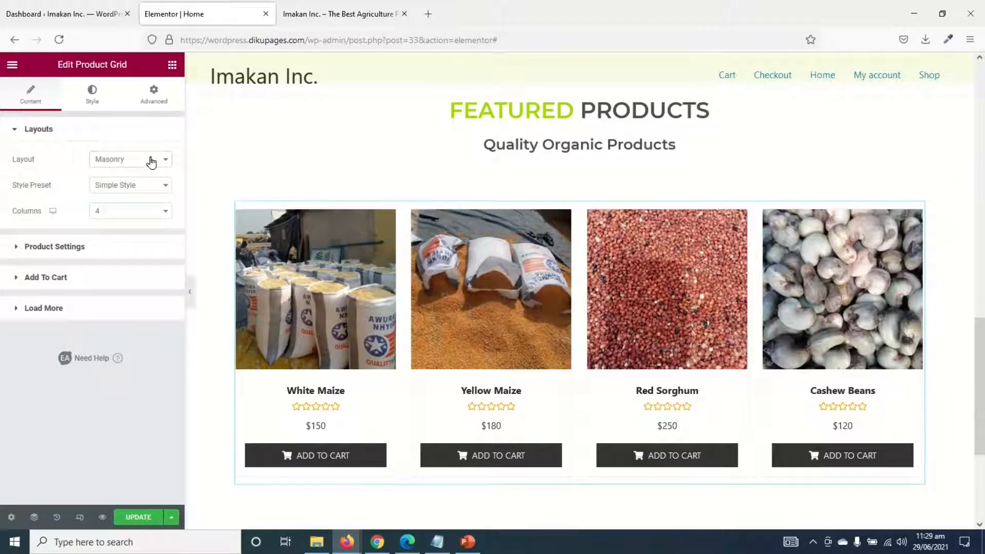
Change the product grid's layout to Grid, keeping the Simple Style preset
left_click(151, 160)
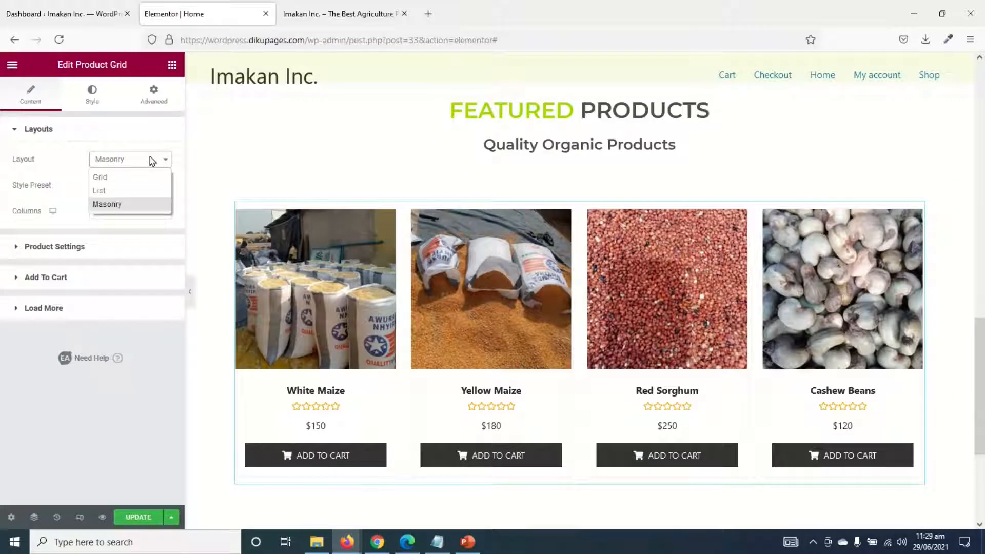
left_click(132, 177)
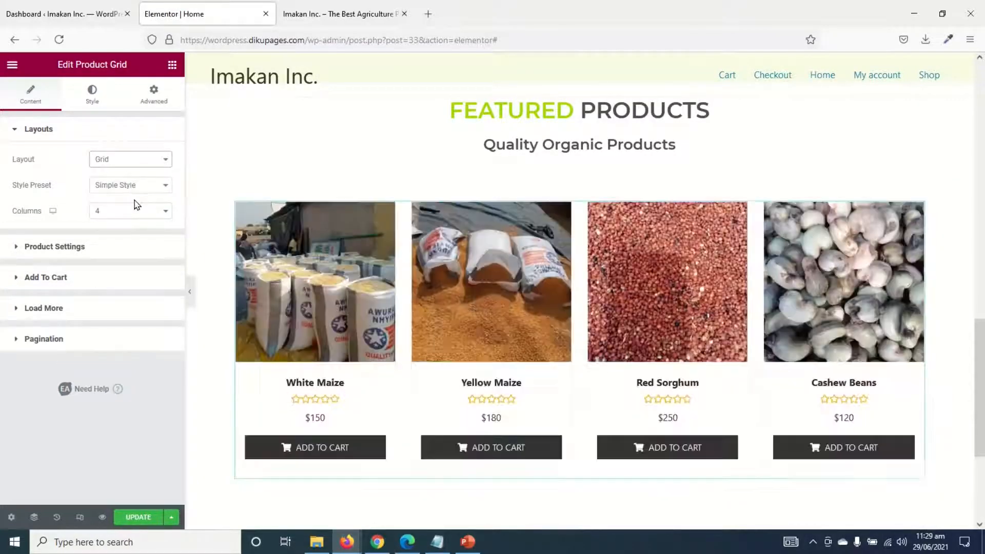
left_click(160, 189)
left_click(160, 189)
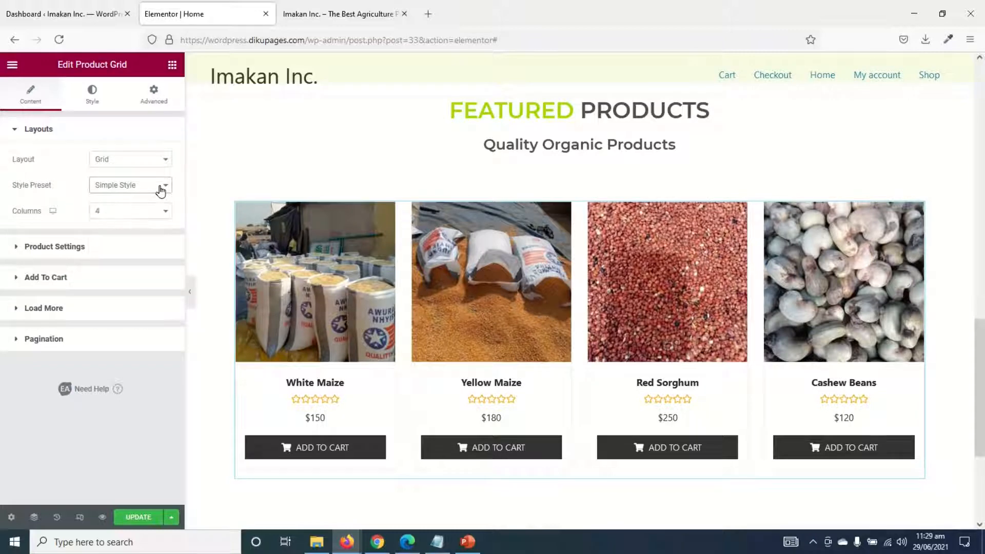
Try the product grid with 5 columns and return it to 4
left_click(159, 218)
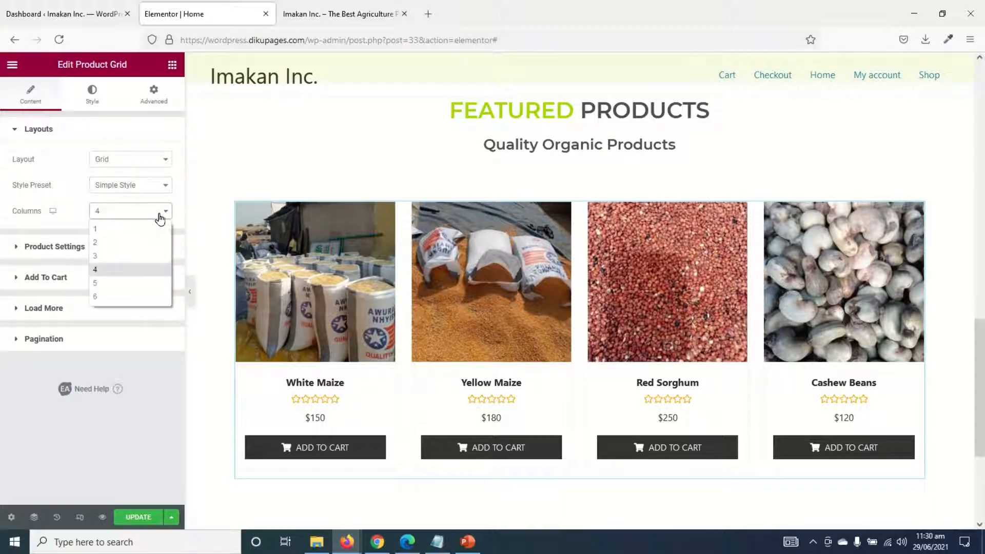
left_click_drag(127, 282, 148, 210)
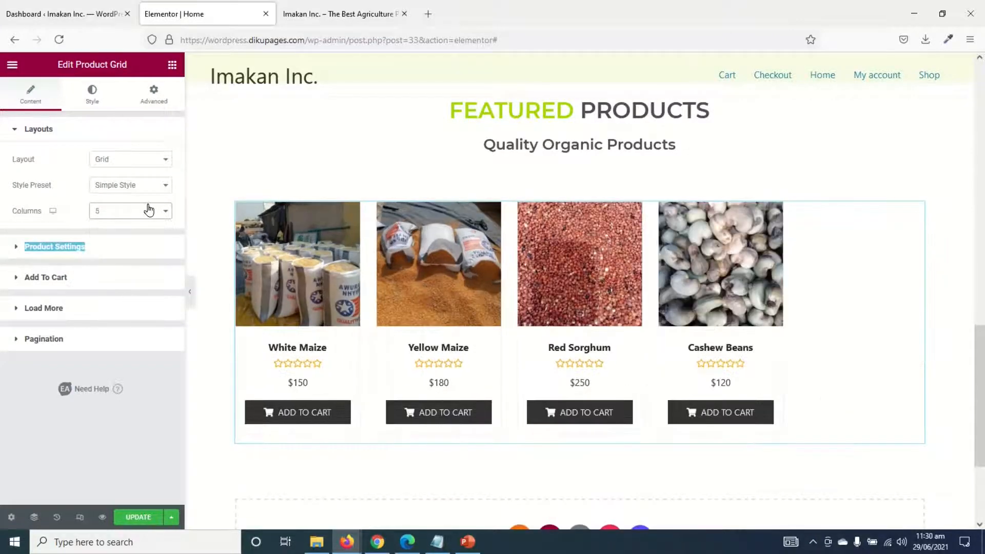
left_click(149, 211)
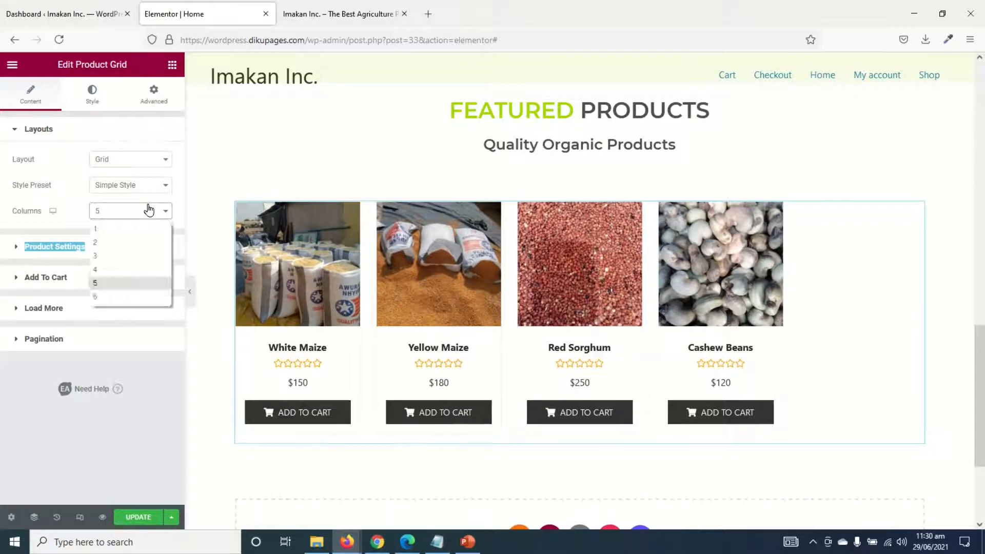
left_click(123, 270)
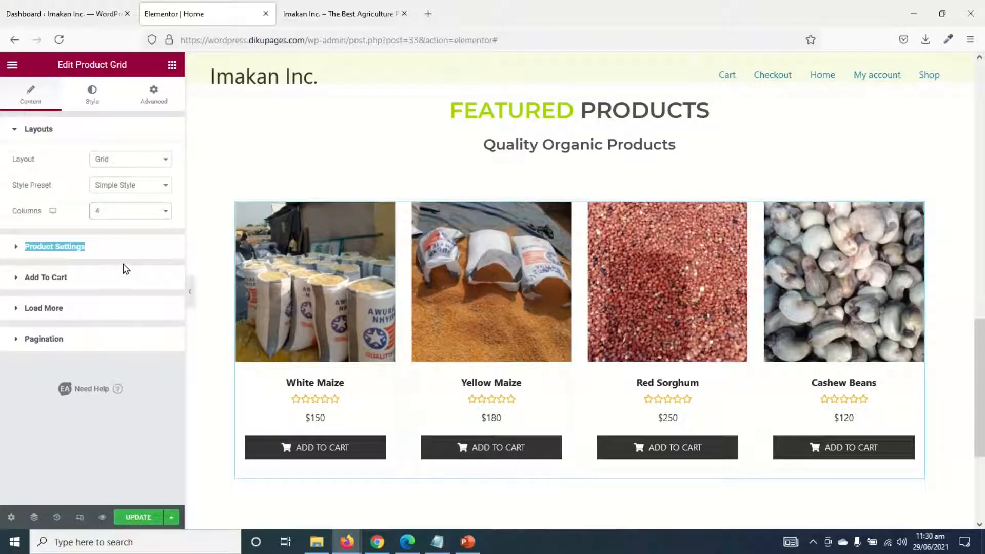
Set the product grid to 3 columns and check how the products are arranged
left_click(140, 221)
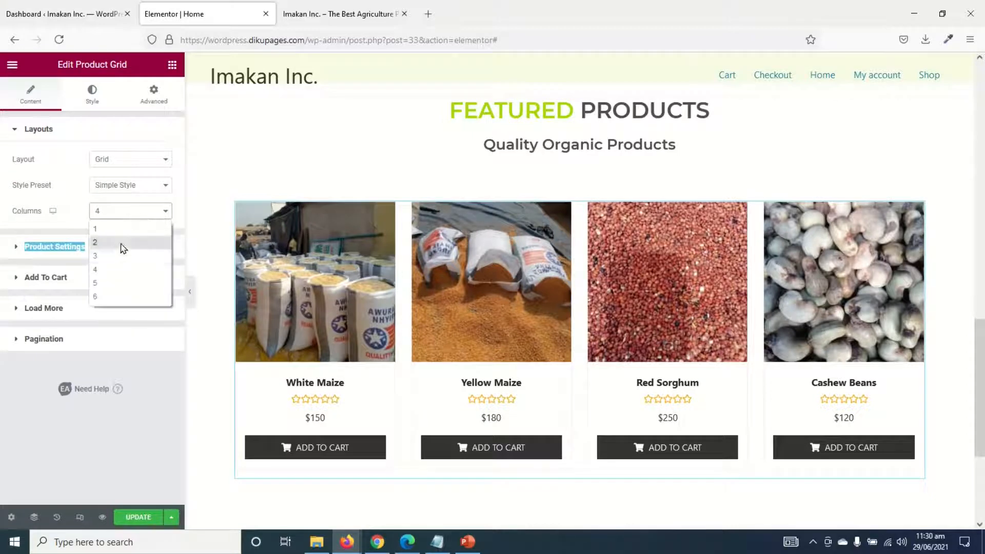
left_click(122, 259)
scroll(452, 333, "down", 3)
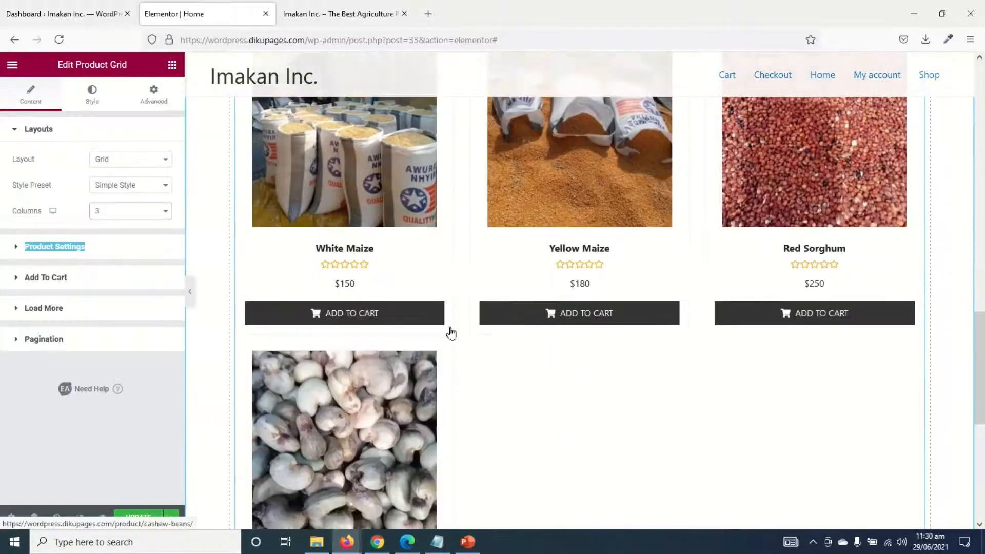
Set the product grid back to 4 columns
scroll(452, 333, "up", 7)
scroll(452, 332, "down", 1)
left_click(141, 212)
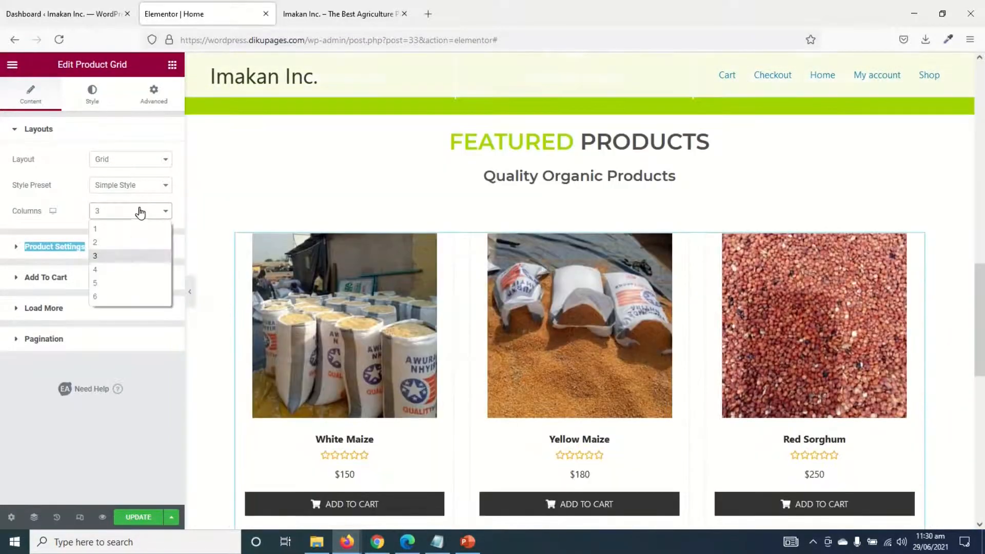
left_click(123, 270)
Try the product grid with 5 products in 5 columns, then return both the columns and the products count to 4
left_click(56, 246)
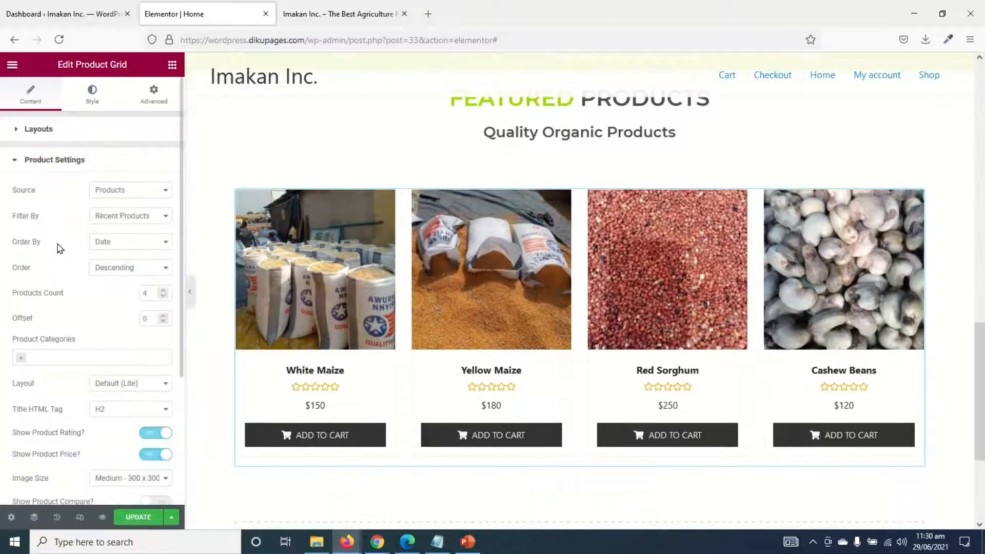
double_click(150, 294)
type("5")
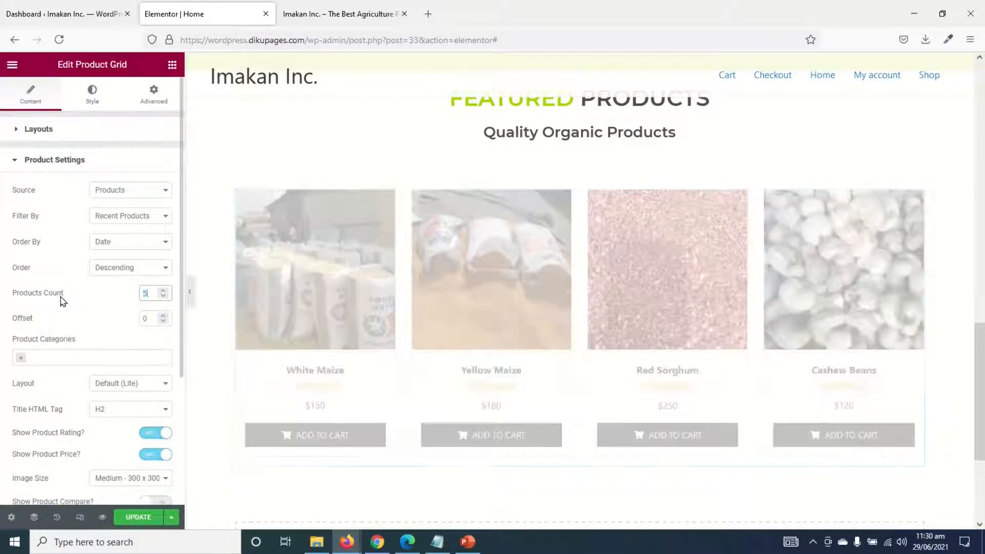
left_click(47, 129)
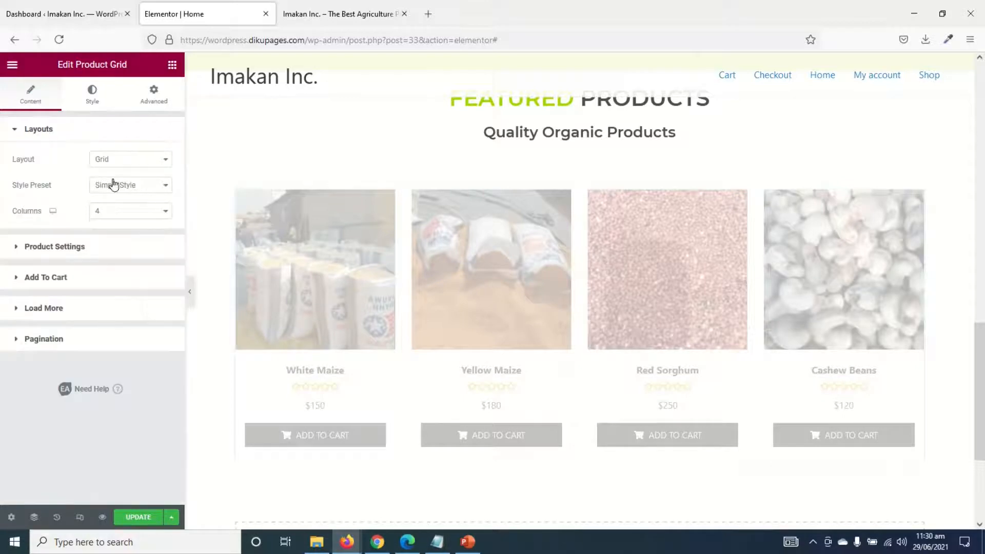
left_click(128, 212)
left_click(110, 283)
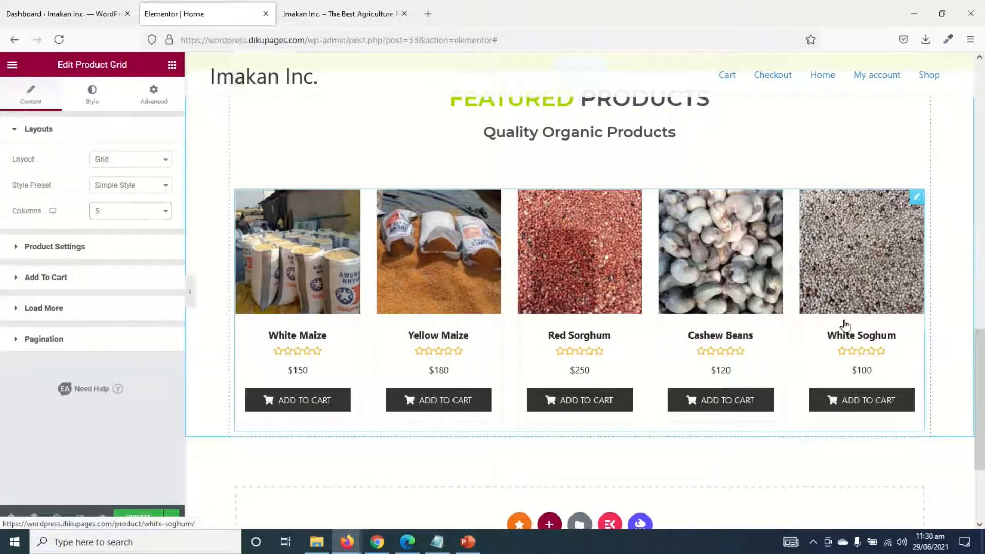
left_click(126, 211)
left_click(116, 271)
left_click(85, 247)
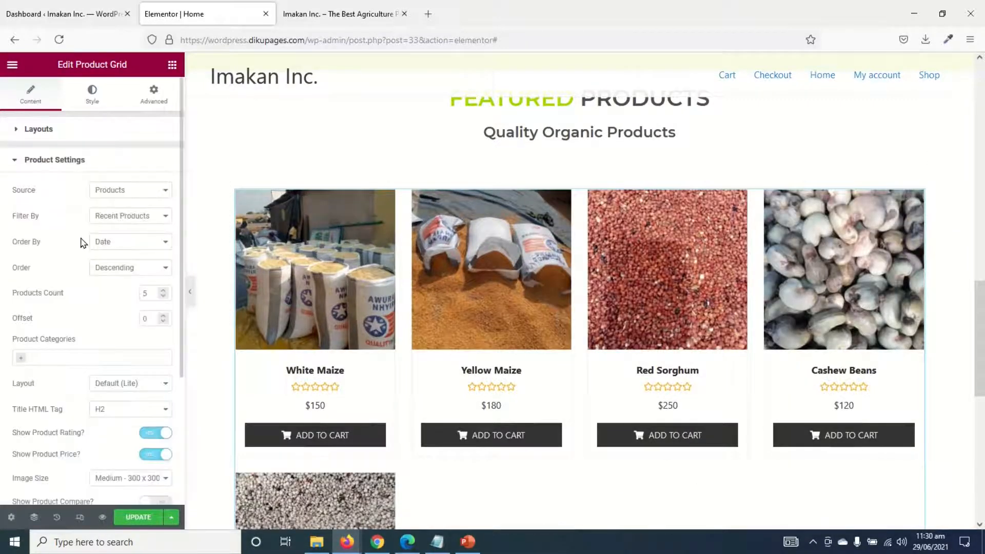
left_click(164, 290)
left_click(164, 296)
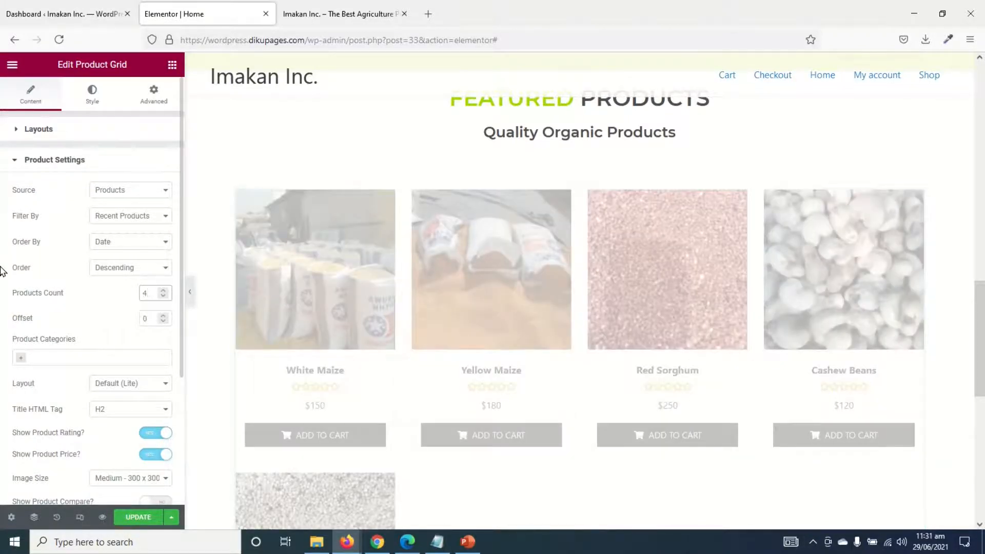
Turn off the product price display in the product grid's settings
scroll(137, 385, "down", 3)
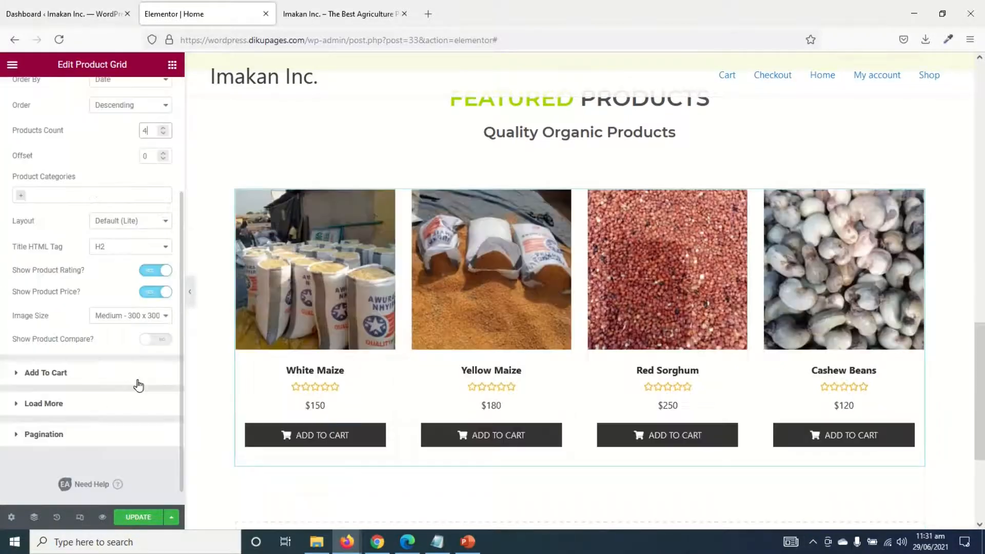
left_click(144, 293)
scroll(68, 301, "up", 3)
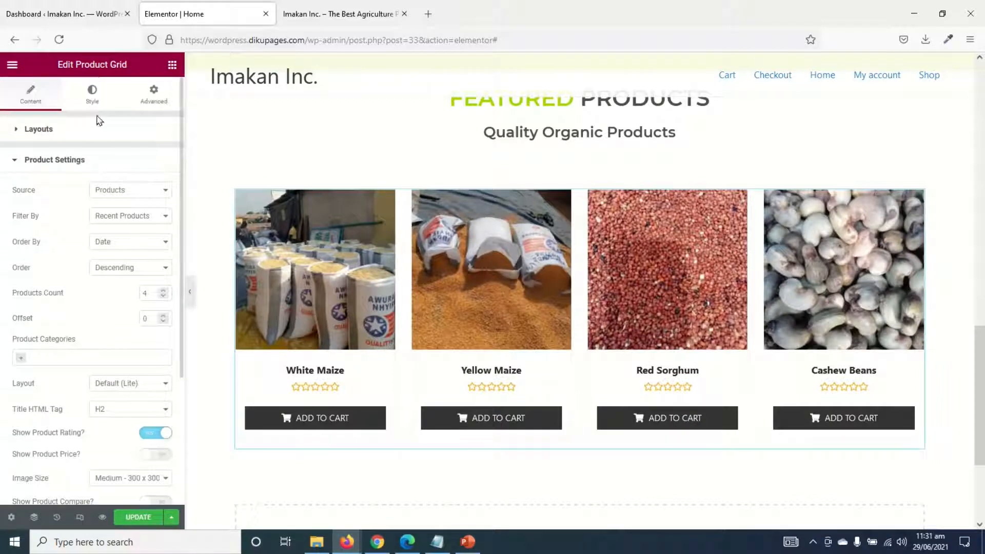
Set the background of the product grid's Add to Cart buttons to the global Light Green color
left_click(93, 98)
scroll(84, 260, "down", 5)
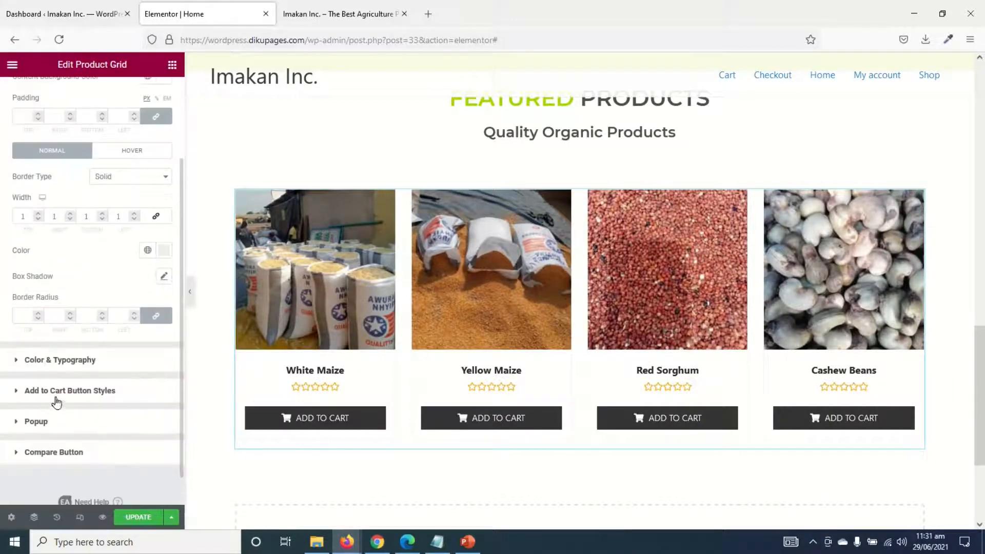
left_click(99, 393)
scroll(139, 380, "down", 1)
left_click(146, 364)
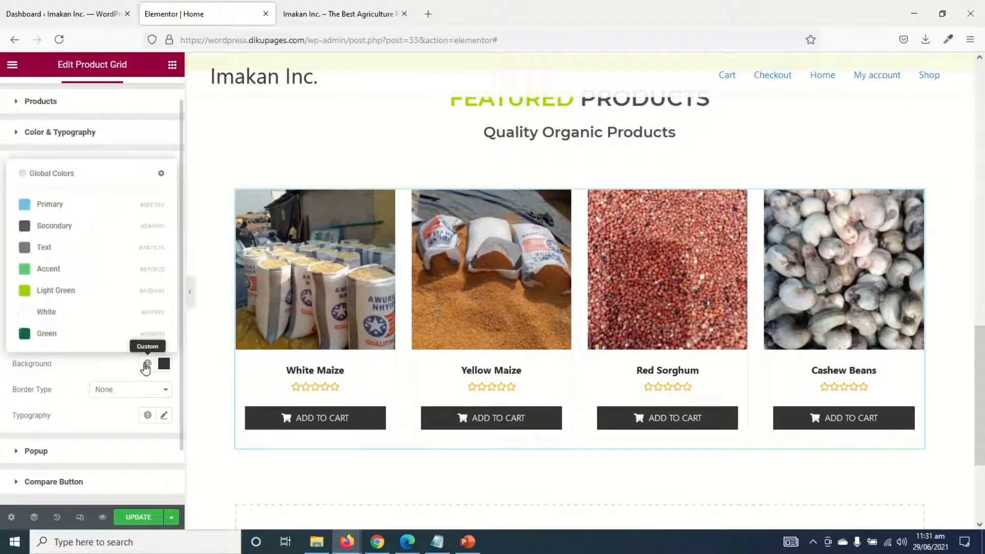
left_click(53, 300)
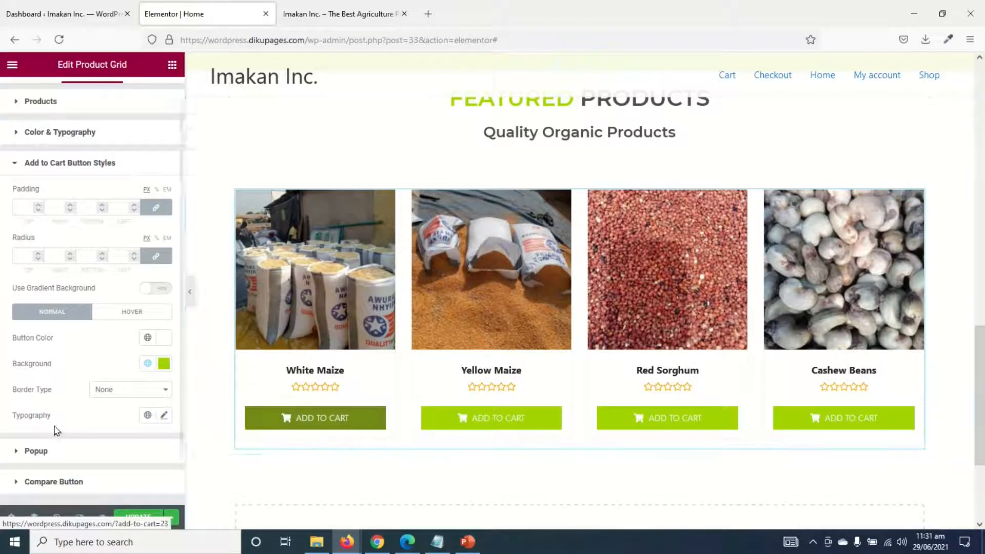
Unlink the product grid's margin values and set its top margin to -55 px to bring it closer to the heading
scroll(56, 428, "down", 1)
scroll(146, 451, "up", 1)
scroll(550, 229, "up", 1)
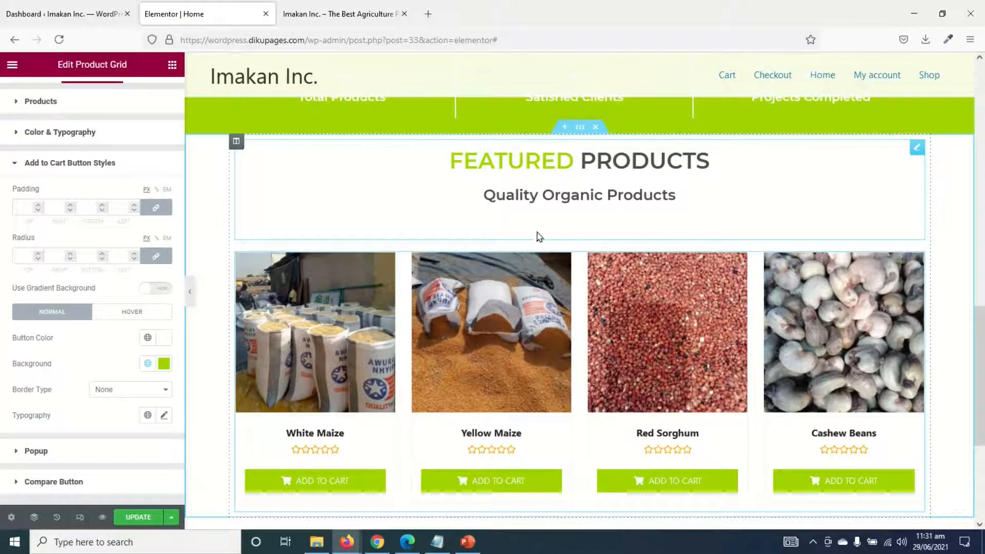
scroll(132, 149, "up", 1)
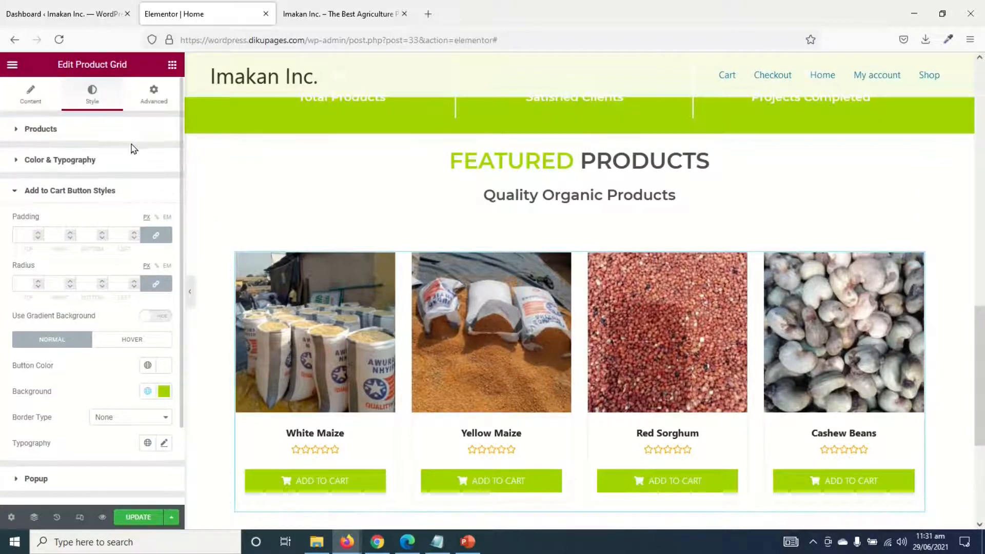
left_click(153, 98)
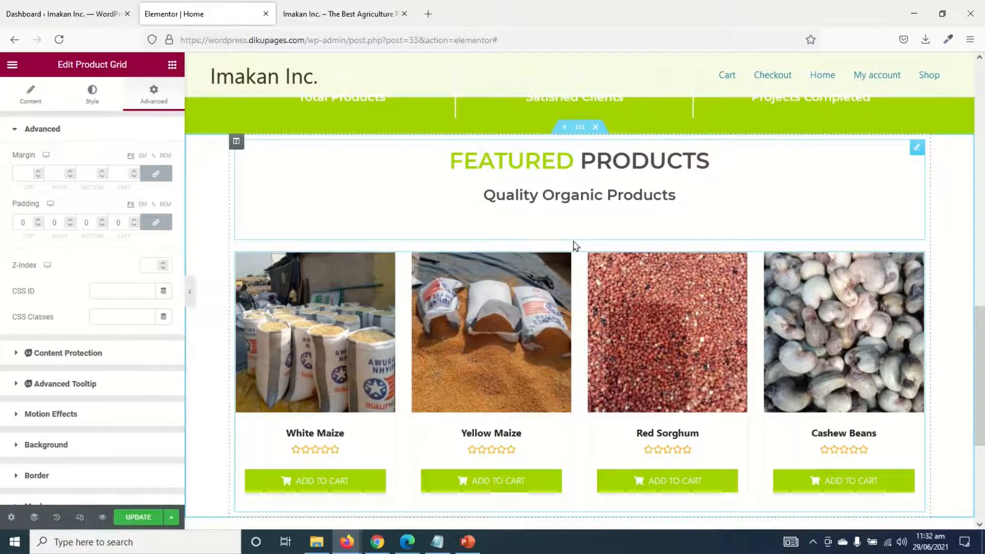
left_click(158, 174)
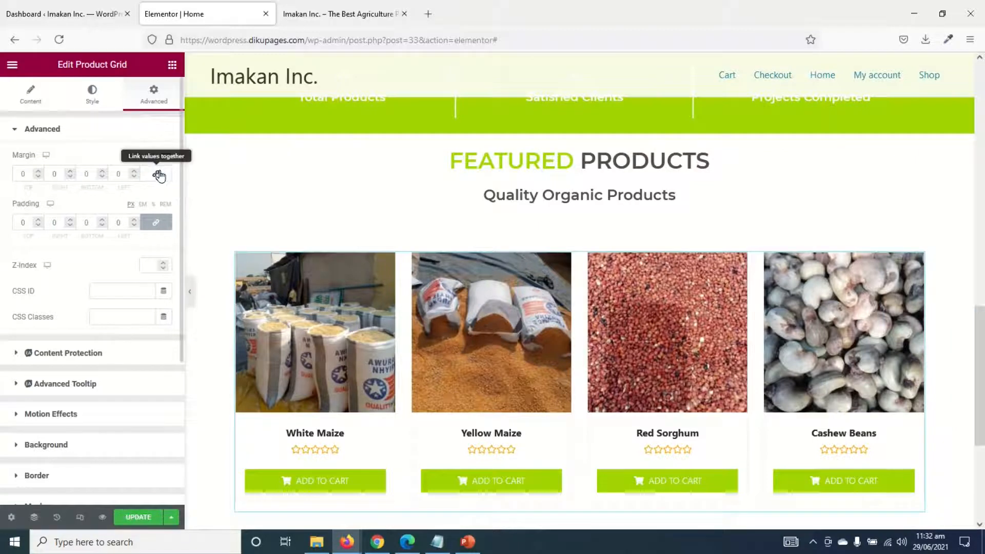
double_click(22, 172)
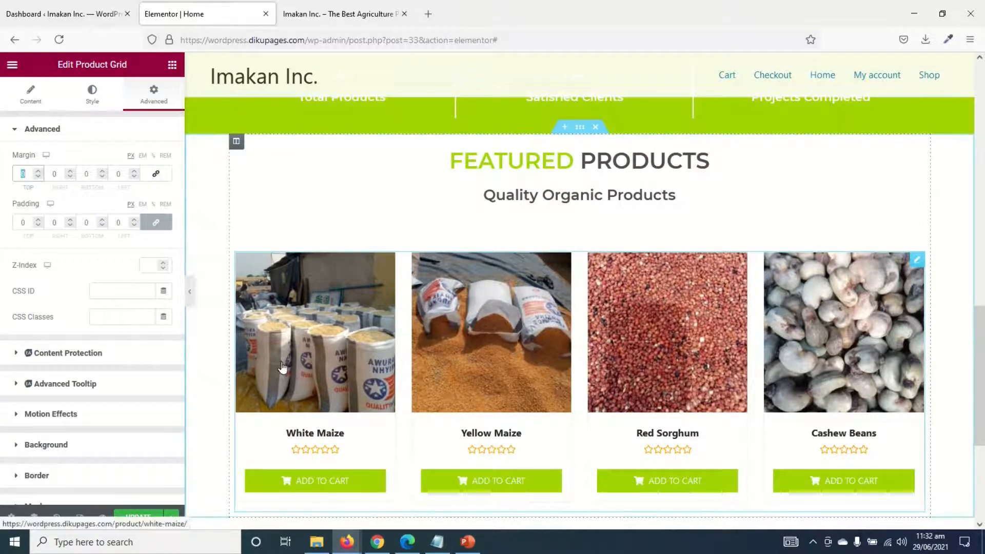
type("55")
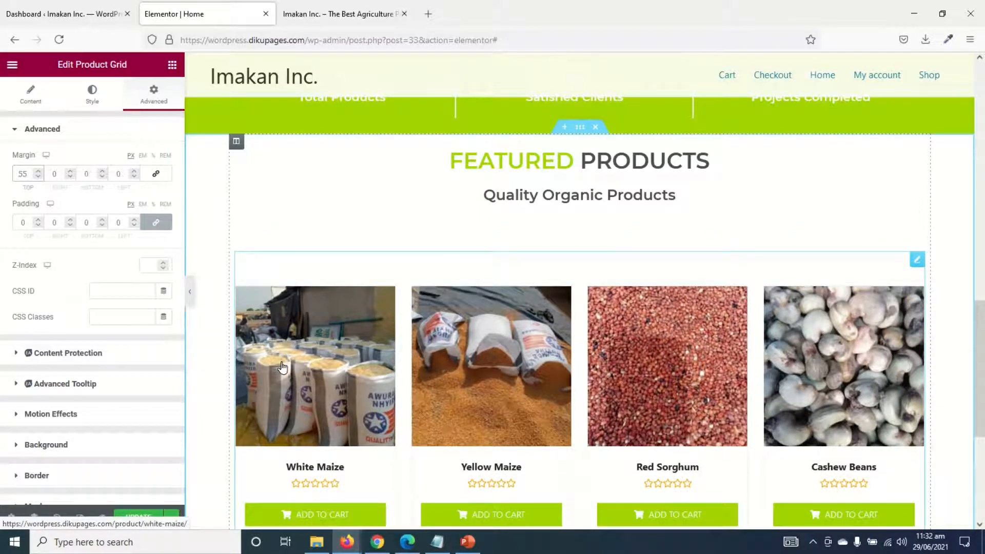
type("-")
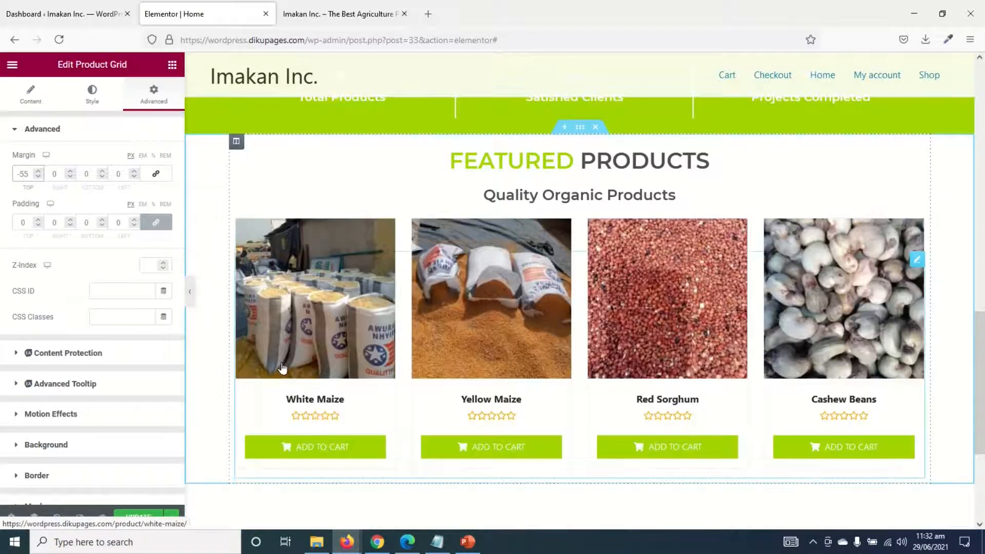
Unlink the Featured Products section's padding values and set the top and bottom padding to 100 px each
scroll(545, 203, "up", 1)
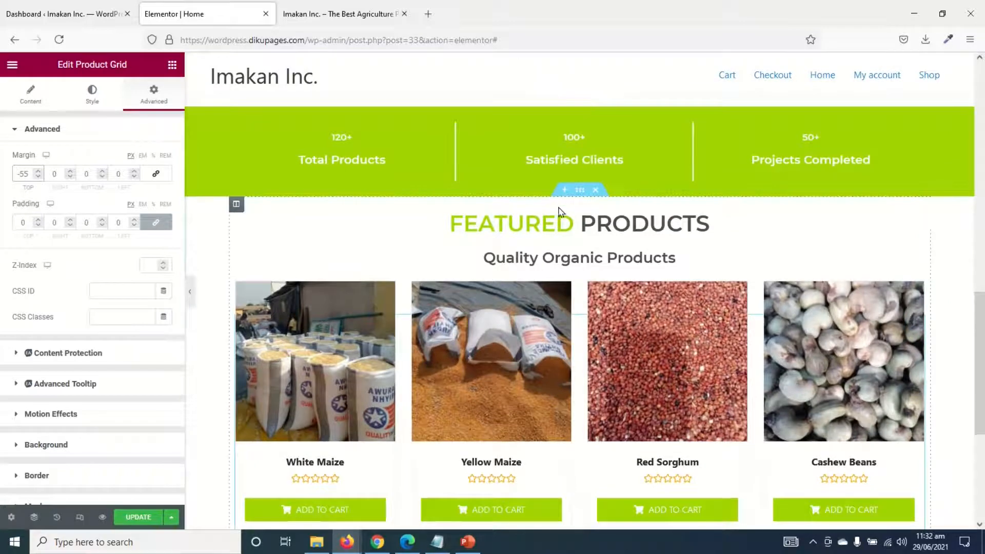
scroll(550, 198, "down", 3)
scroll(535, 449, "up", 3)
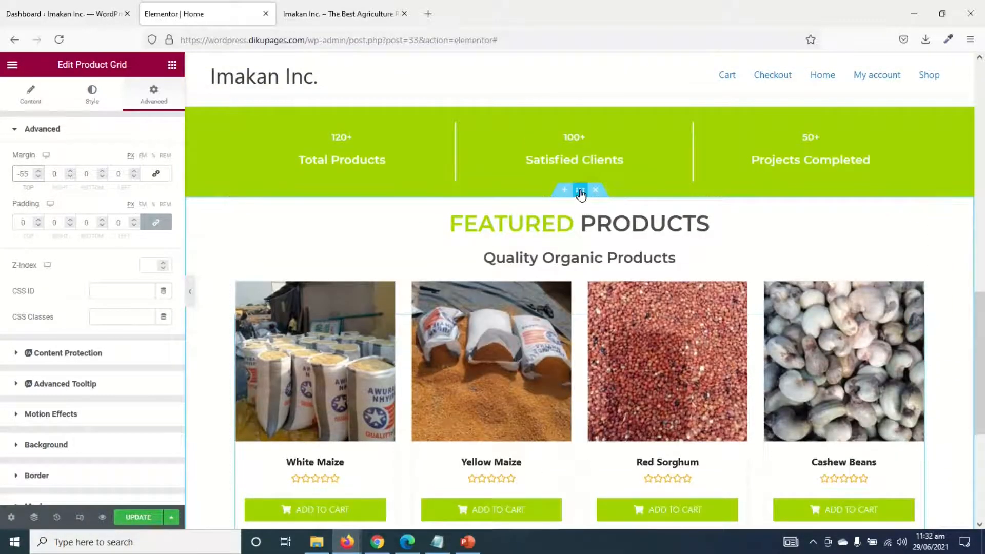
left_click(580, 191)
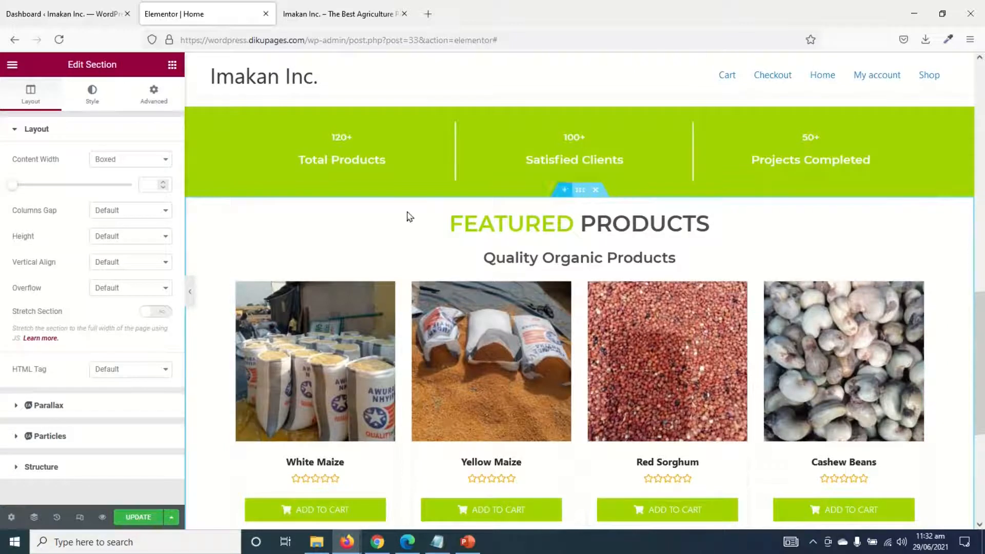
left_click(160, 102)
left_click(154, 224)
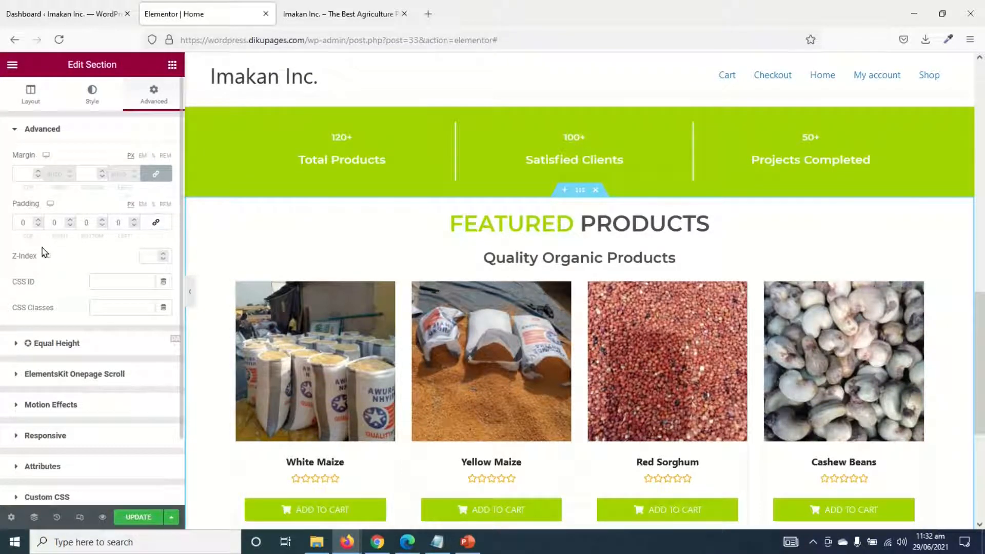
left_click(23, 222)
type("1000")
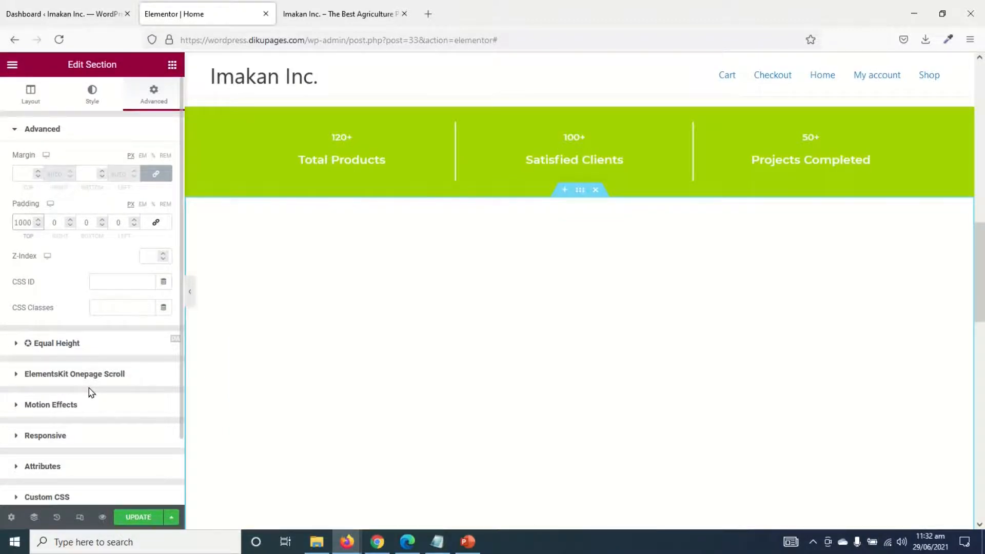
key("Delete")
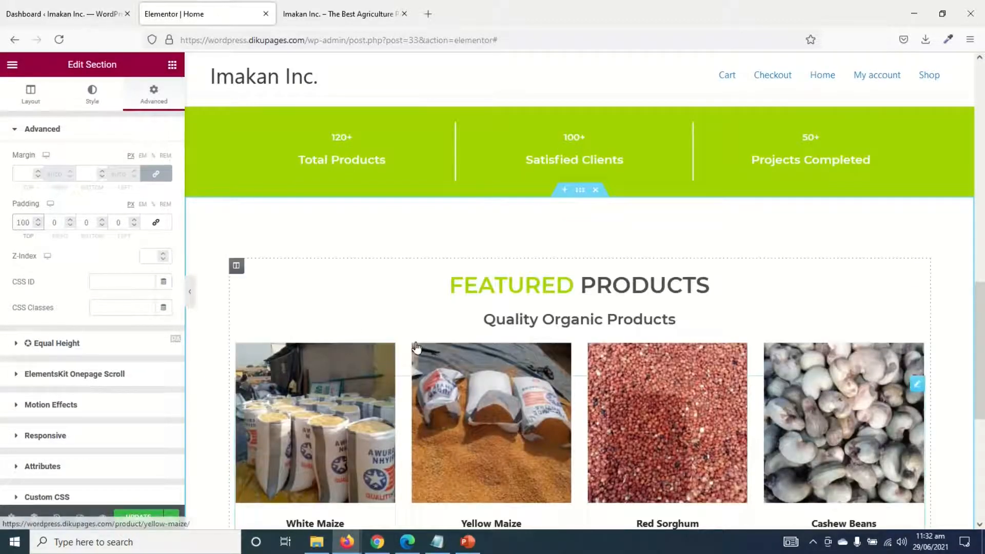
left_click(86, 223)
type("100")
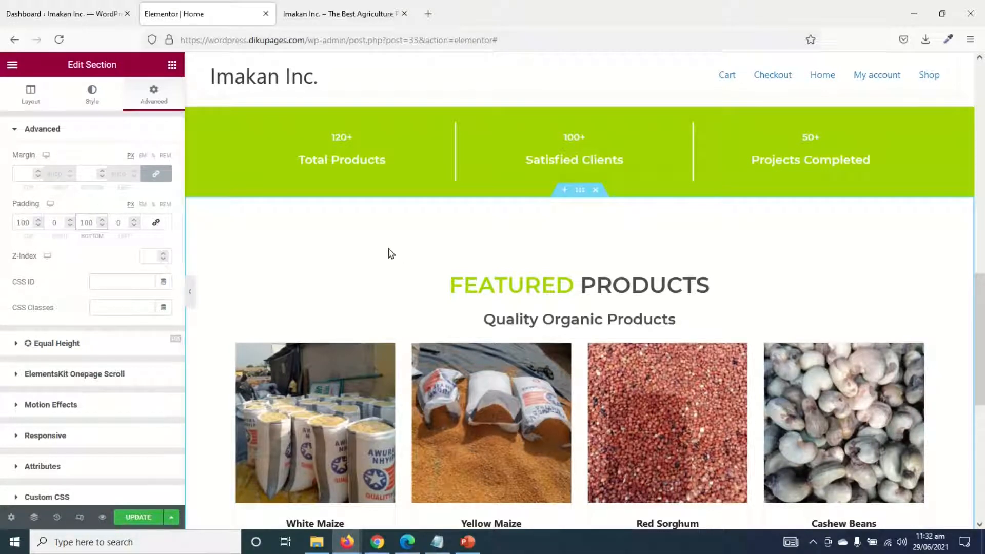
Check the spacing above and below the Featured Products section and save the page update
scroll(473, 365, "down", 5)
scroll(473, 374, "up", 6)
scroll(477, 356, "down", 6)
scroll(613, 253, "up", 6)
scroll(462, 380, "down", 6)
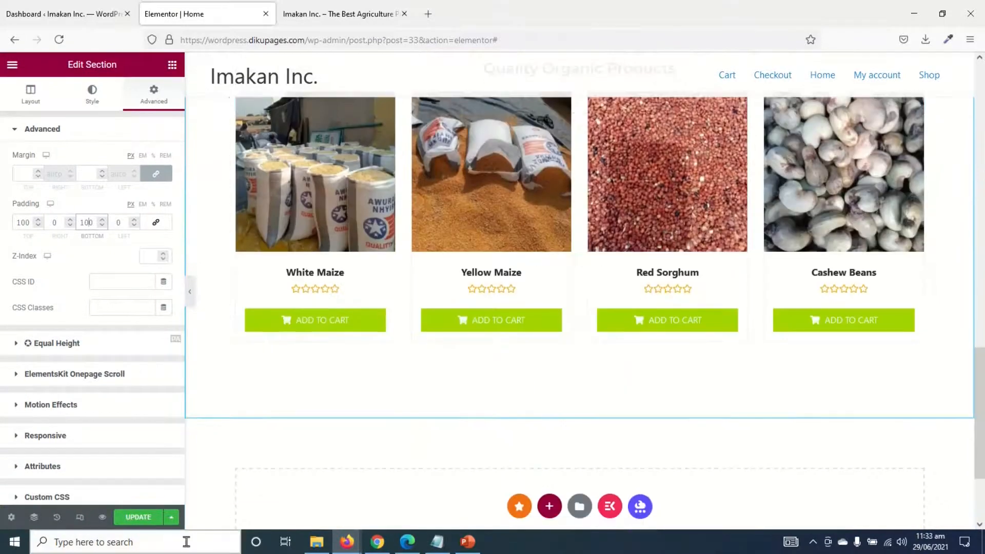
left_click(139, 517)
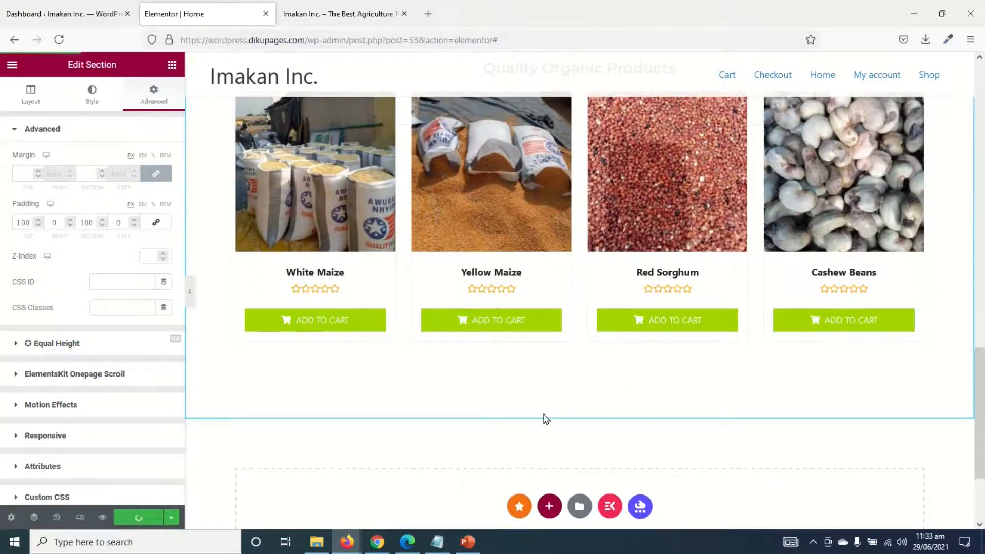
Review the Featured Products section and its spacing against the neighbouring sections in the page preview
scroll(546, 420, "up", 3)
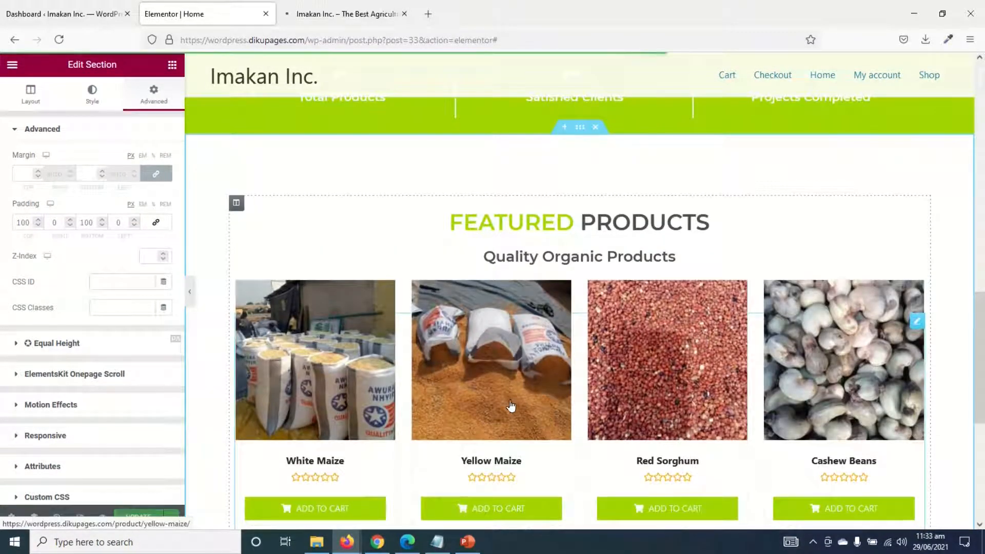
left_click(332, 13)
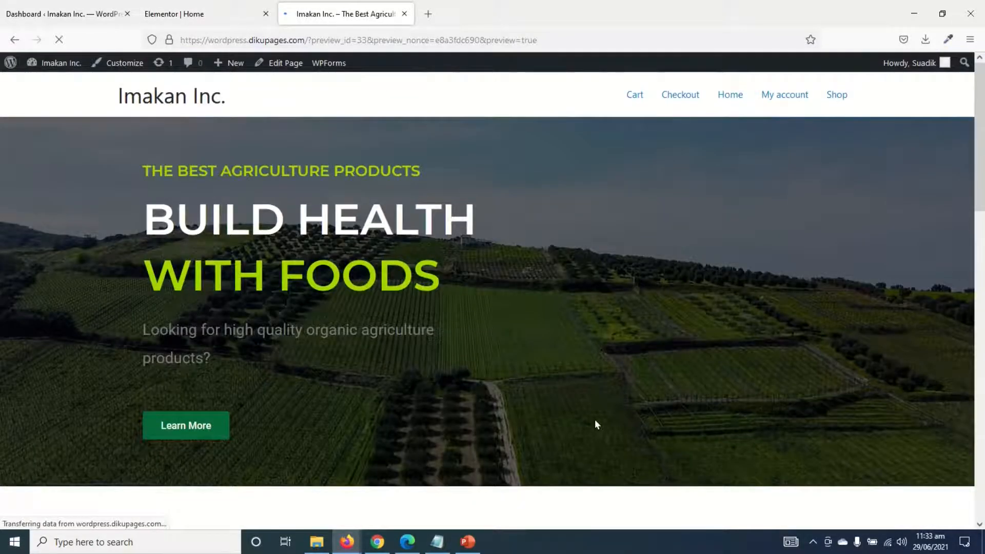
scroll(596, 424, "down", 10)
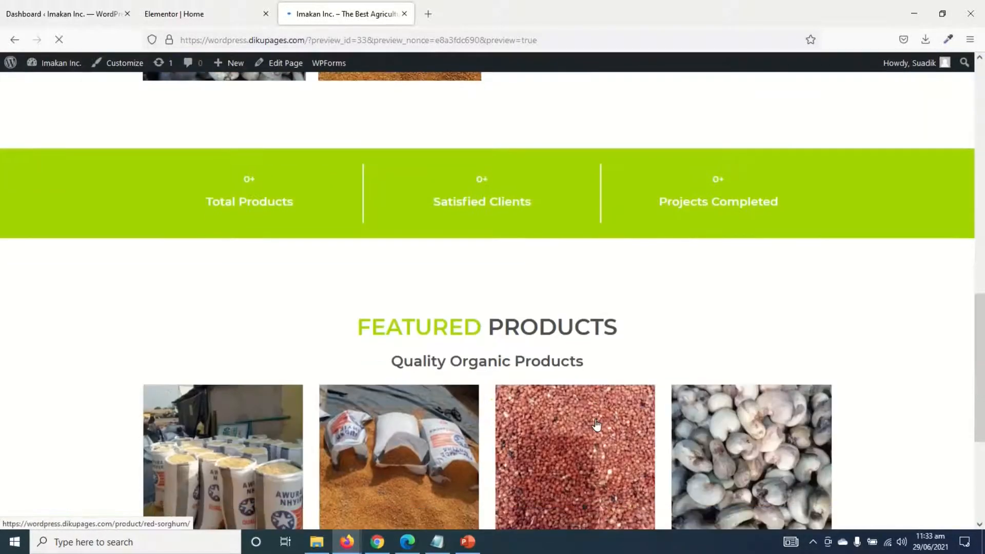
scroll(595, 424, "down", 4)
scroll(596, 420, "up", 6)
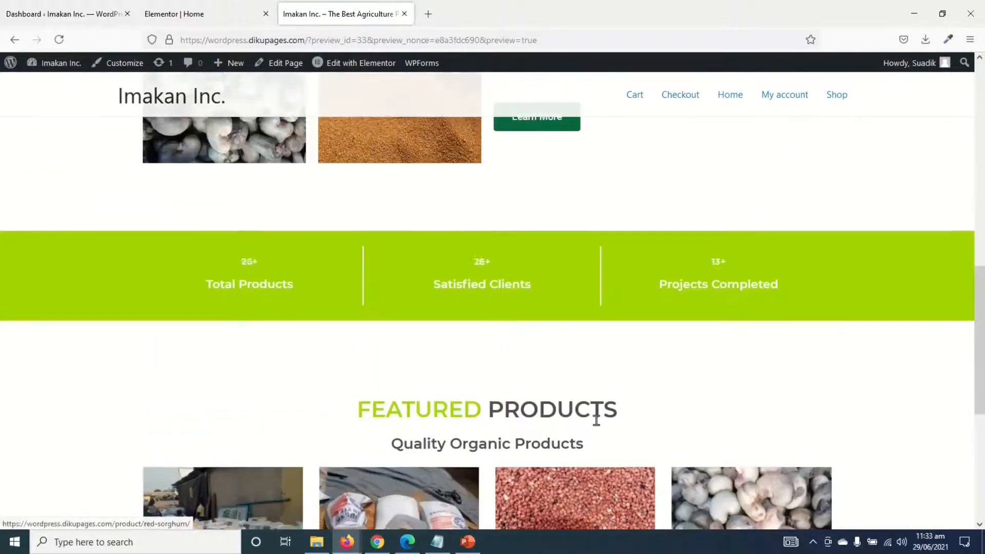
scroll(597, 421, "up", 4)
scroll(597, 422, "down", 10)
scroll(598, 424, "up", 6)
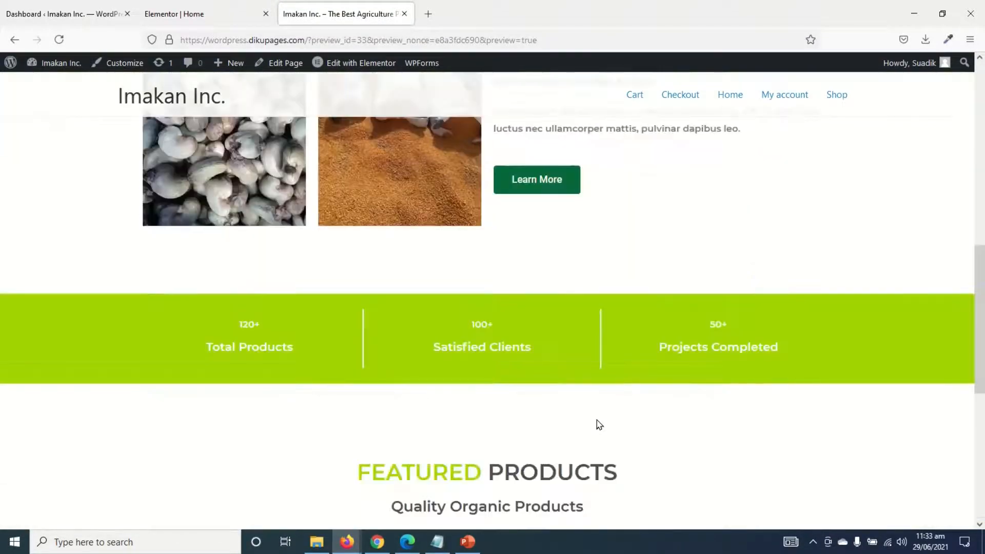
scroll(598, 423, "up", 8)
Return to the Elementor editor and reduce the Featured Products section's top and bottom padding to 50 px each
left_click(200, 15)
scroll(541, 480, "up", 1)
double_click(25, 222)
type("50")
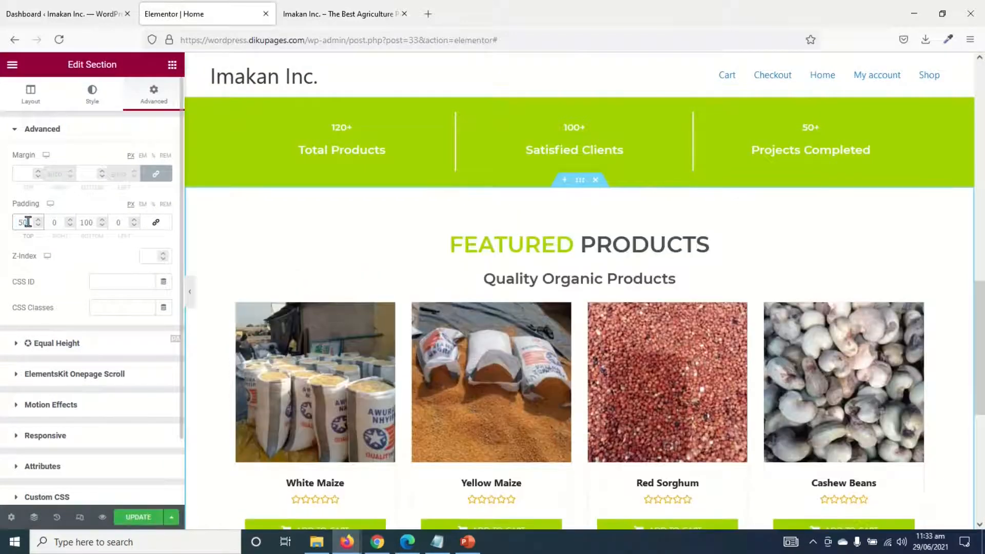
left_click(89, 226)
type("50")
scroll(326, 346, "down", 5)
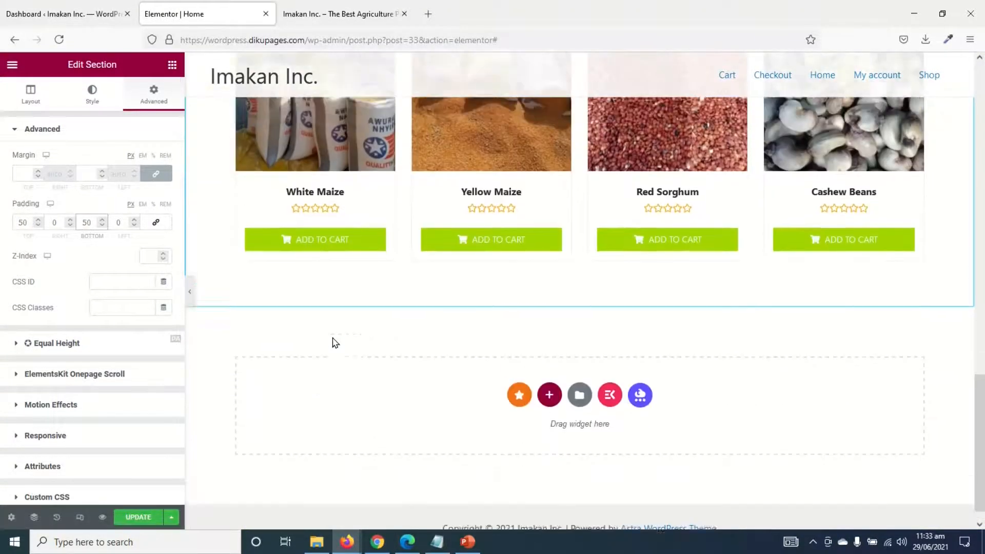
Check the Featured Products section's reduced spacing in the editor and save the page update
scroll(334, 339, "up", 8)
scroll(334, 337, "down", 7)
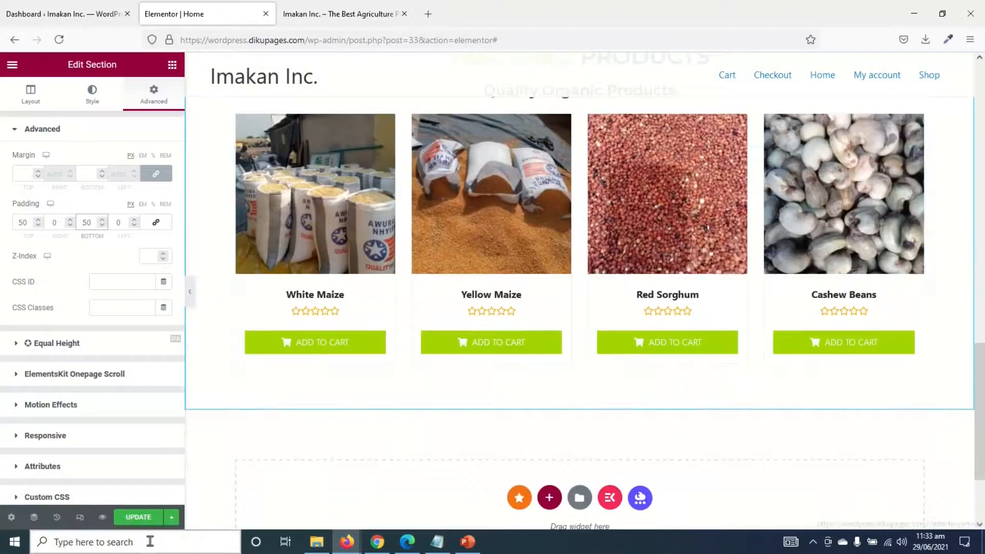
left_click(139, 518)
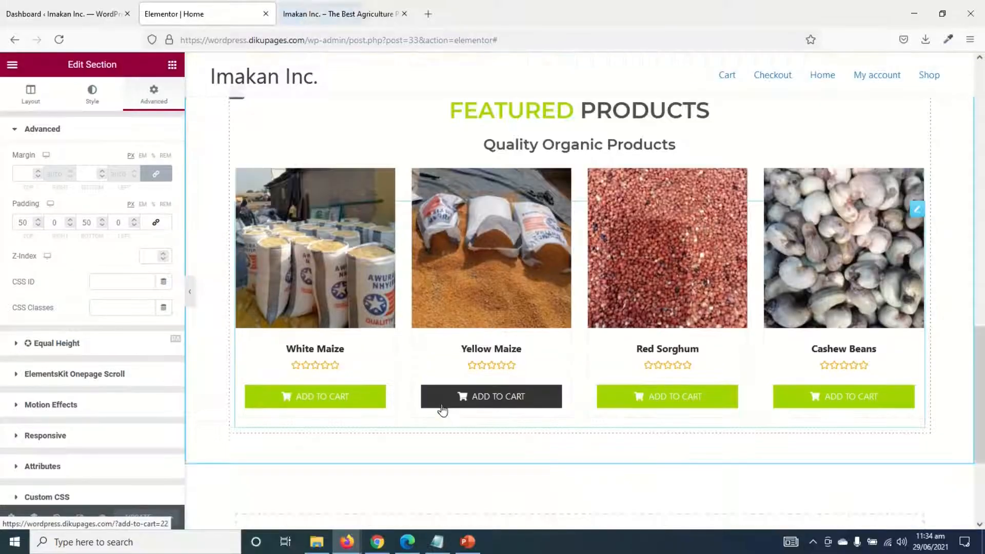
scroll(451, 432, "down", 3)
scroll(483, 431, "up", 4)
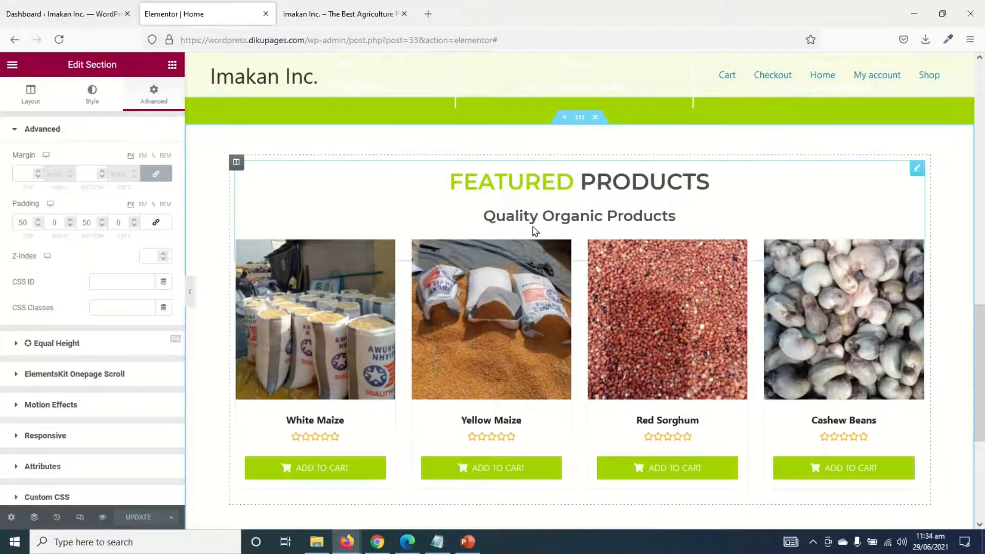
Paste a copy of the Featured Products section at the end of the page and delete the copy's product grid
right_click(580, 120)
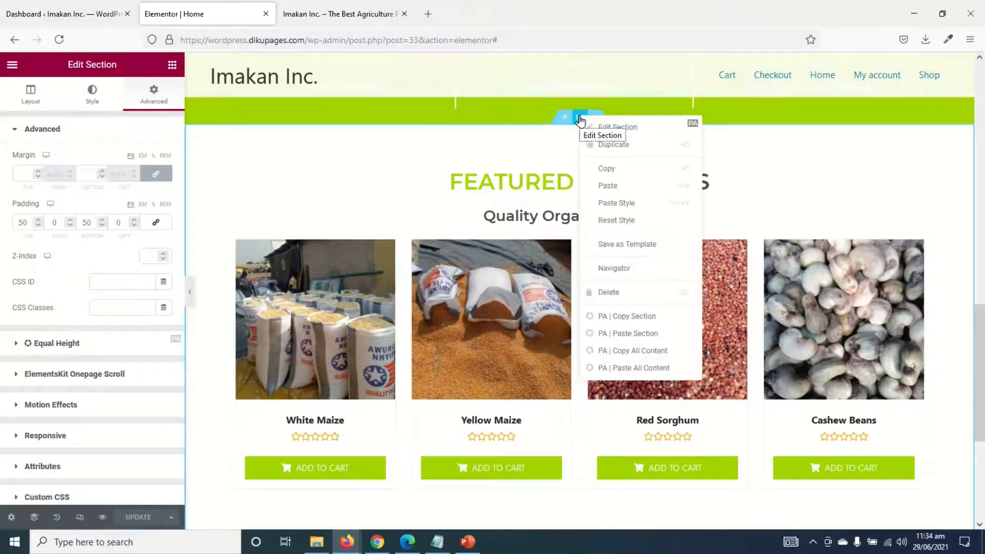
left_click(623, 175)
scroll(616, 204, "down", 5)
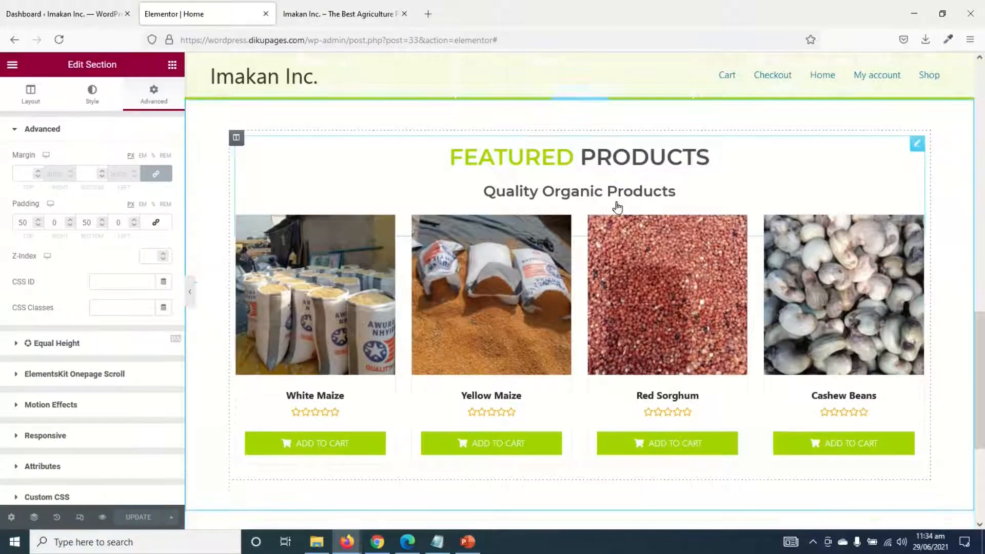
right_click(710, 394)
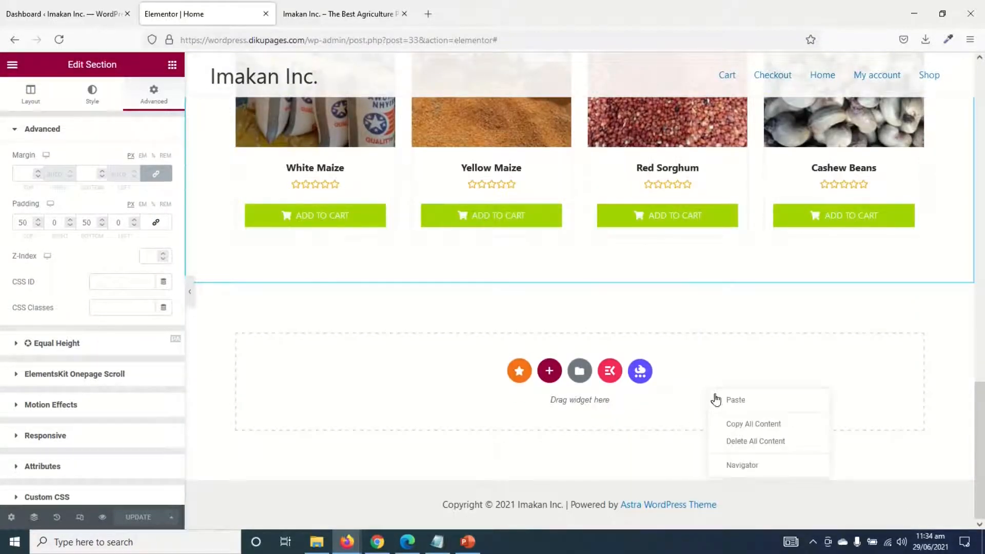
left_click(746, 411)
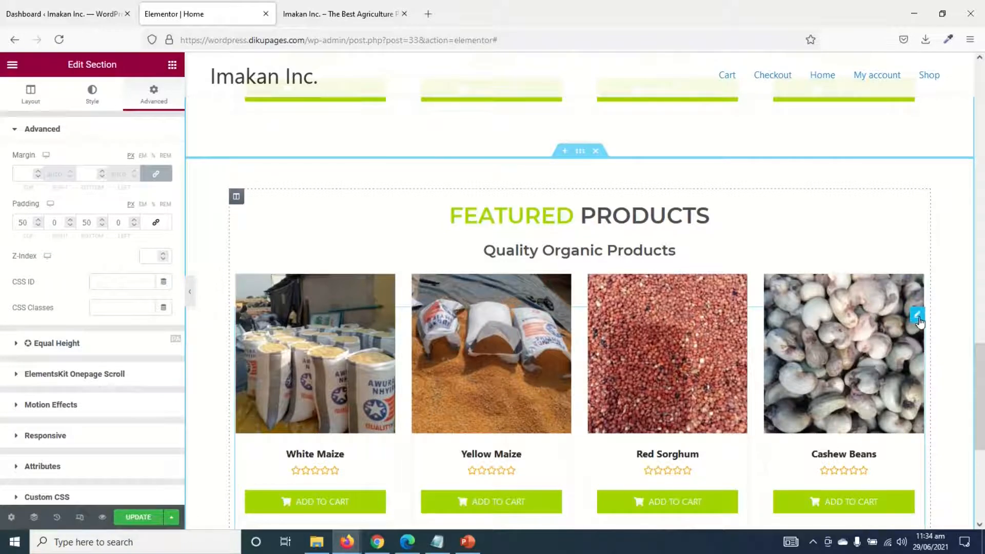
right_click(918, 323)
left_click(899, 441)
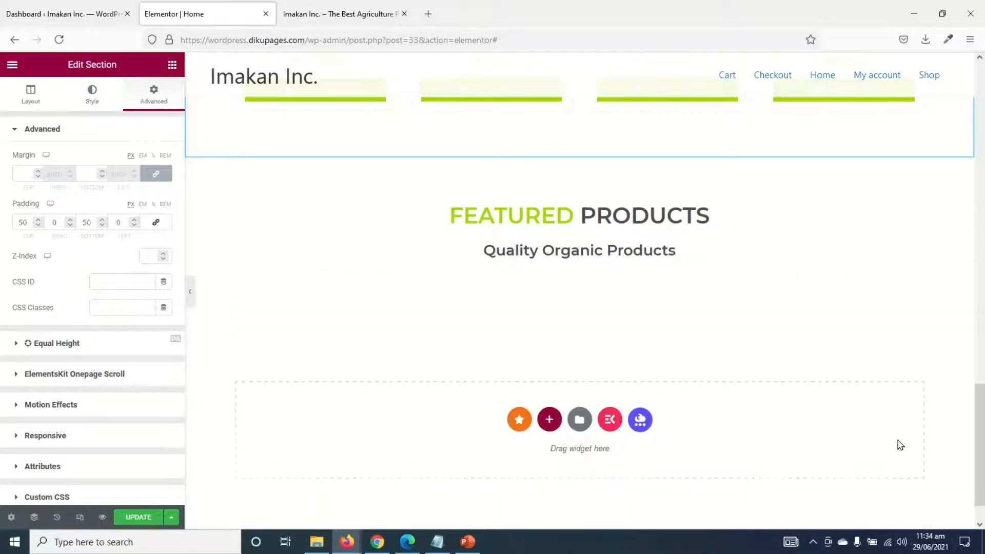
Change the copied section's dual color heading to "our" for the first part and "blog" for the last part
left_click(558, 216)
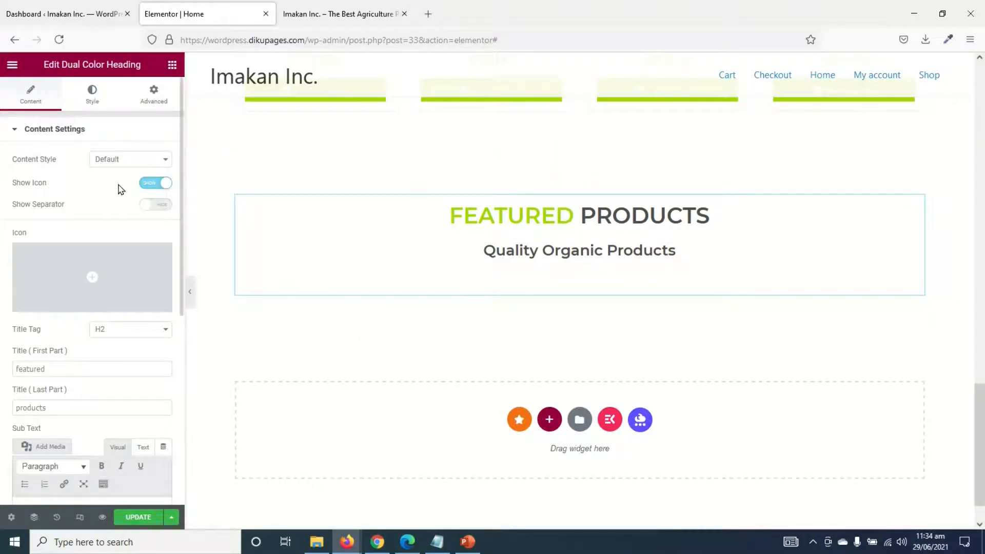
scroll(118, 210, "down", 2)
scroll(136, 409, "up", 2)
left_click_drag(49, 369, 1, 366)
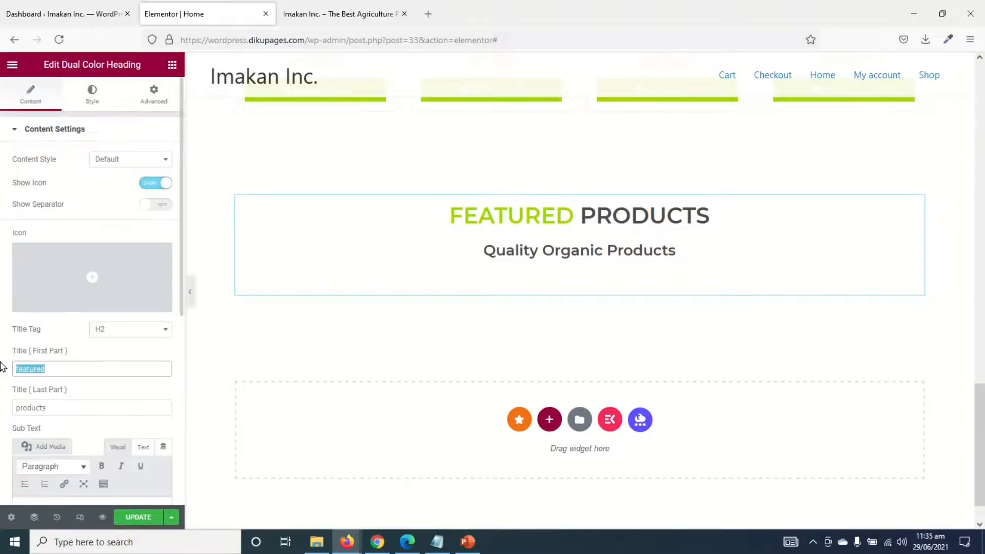
type("our")
key("Tab")
key("Tab")
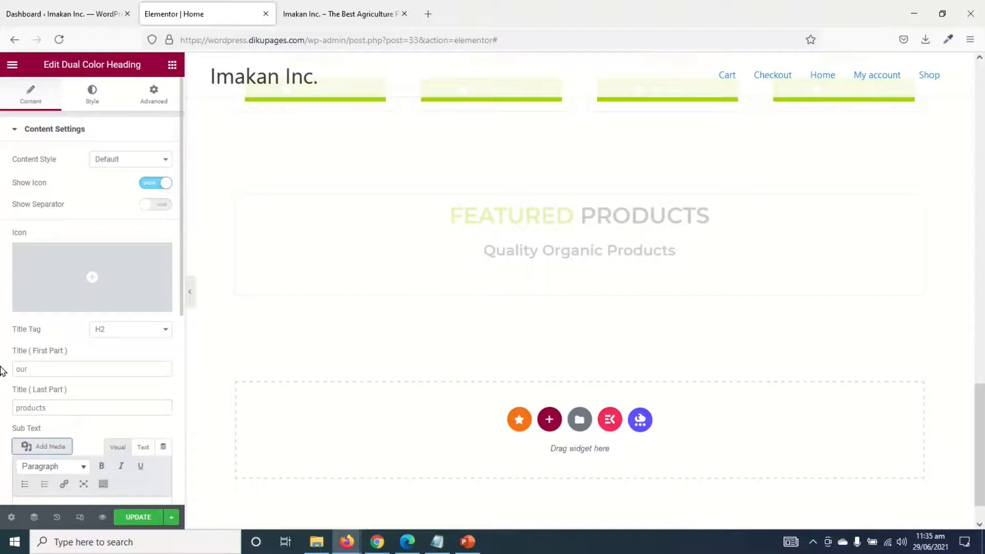
left_click_drag(106, 413, 2, 393)
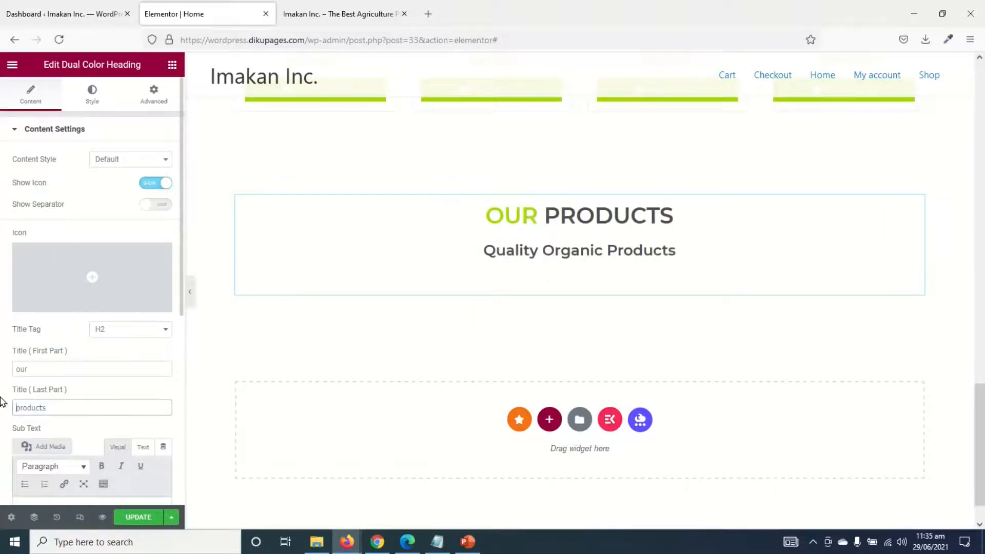
key("ctrl+a")
type("blo")
Replace the Our Blog heading's sub text with "News & Articles"
scroll(34, 412, "down", 2)
left_click_drag(146, 405, 2, 414)
type("News & Articl")
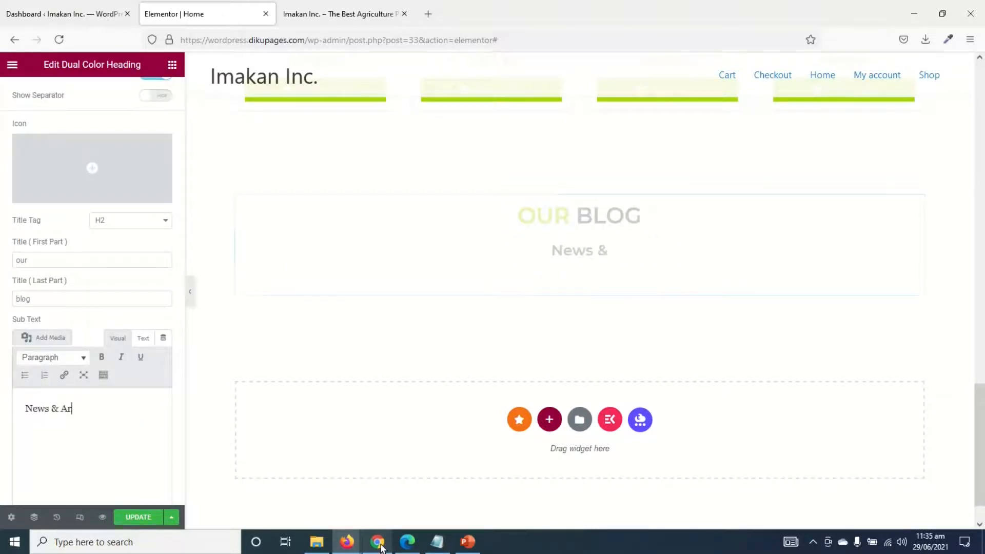
Find the Premium Blog widget and place it below the Our Blog heading
left_click(171, 64)
type("blog")
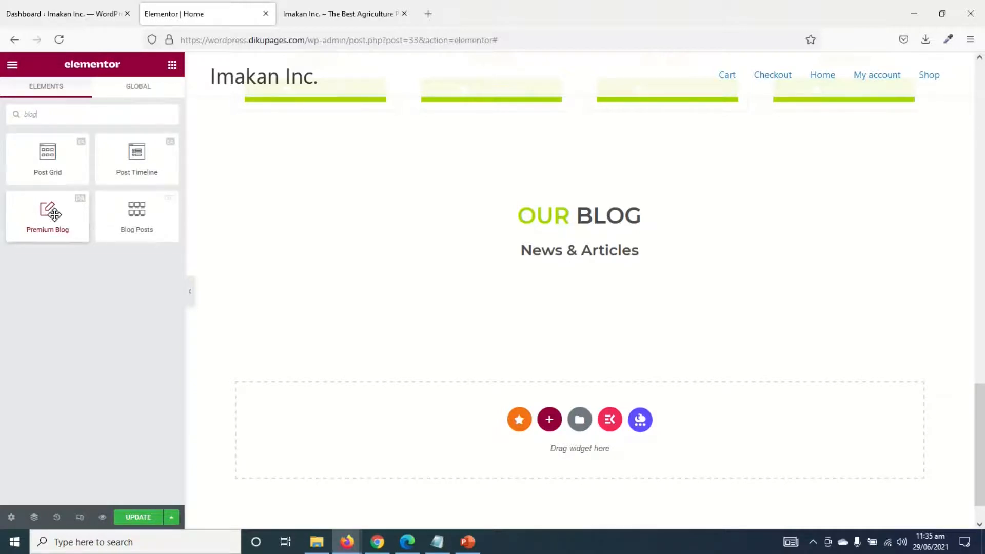
left_click_drag(55, 214, 594, 267)
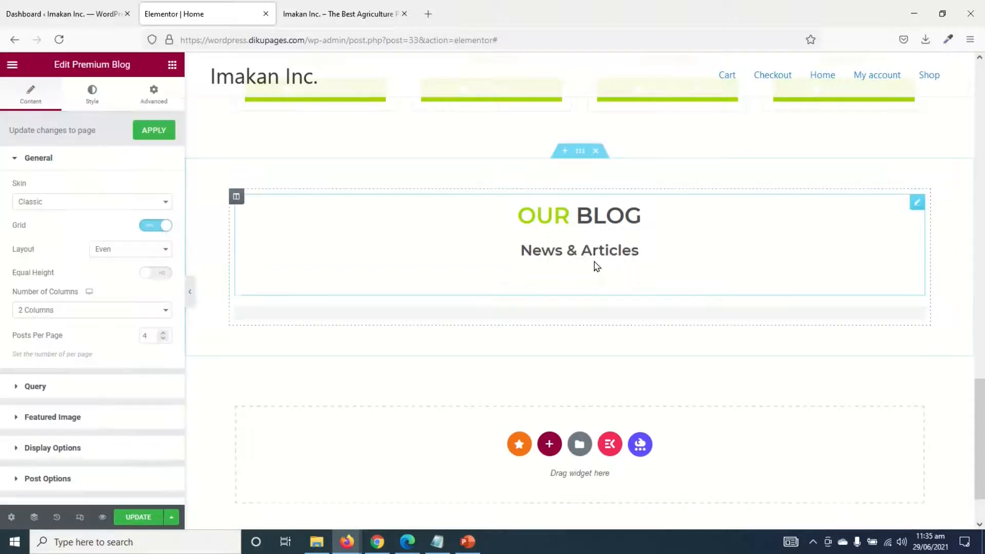
Set the blog grid to 3 columns and 3 posts per page
left_click(77, 315)
left_click(57, 347)
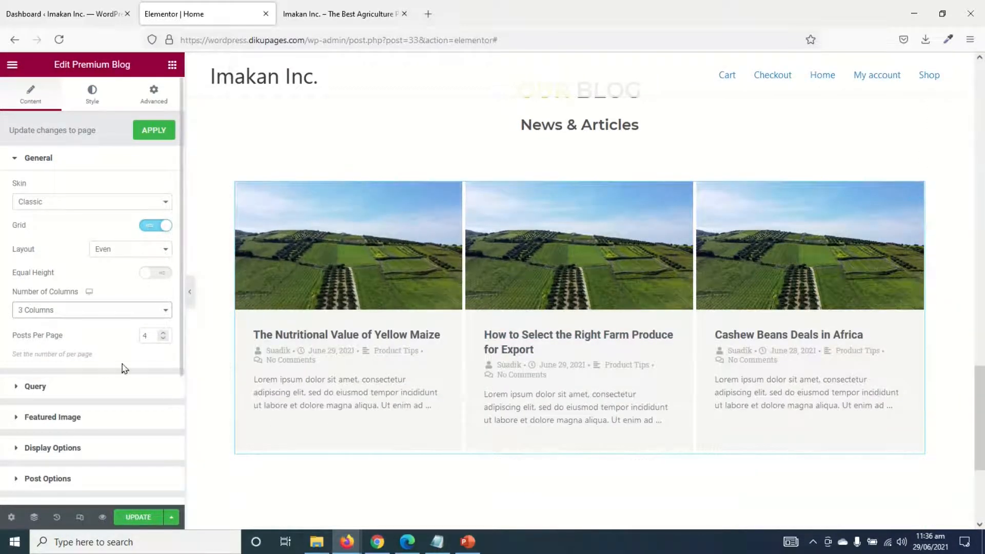
left_click(163, 341)
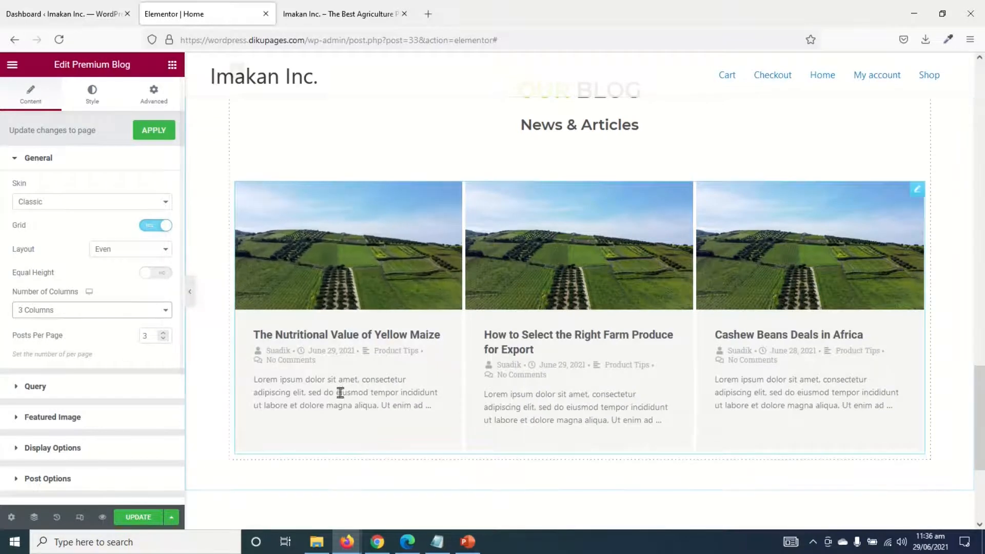
Look through the blog's query options, try the Sepia hover effect on the featured images and restore Zoom In
scroll(368, 434, "down", 2)
left_click(32, 387)
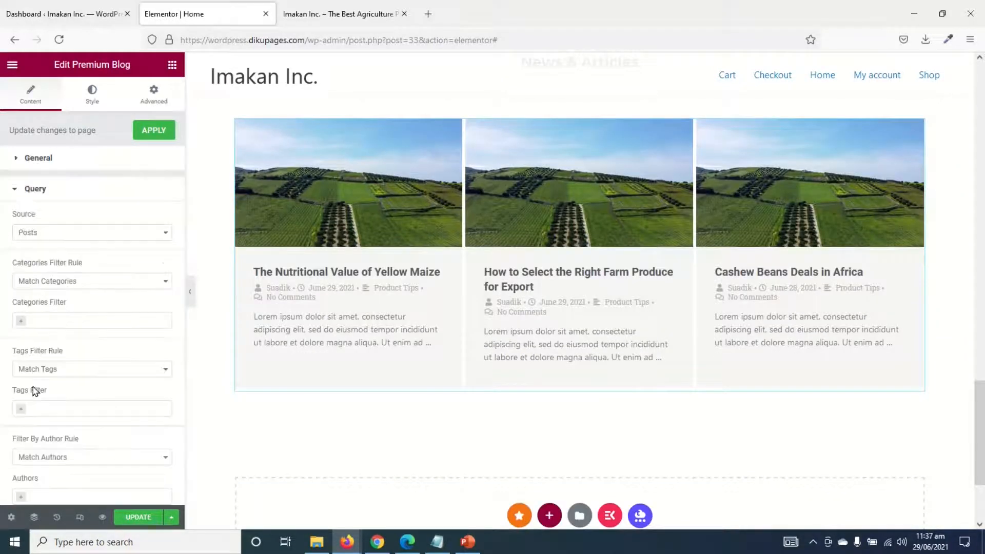
scroll(117, 298, "down", 2)
scroll(119, 298, "down", 3)
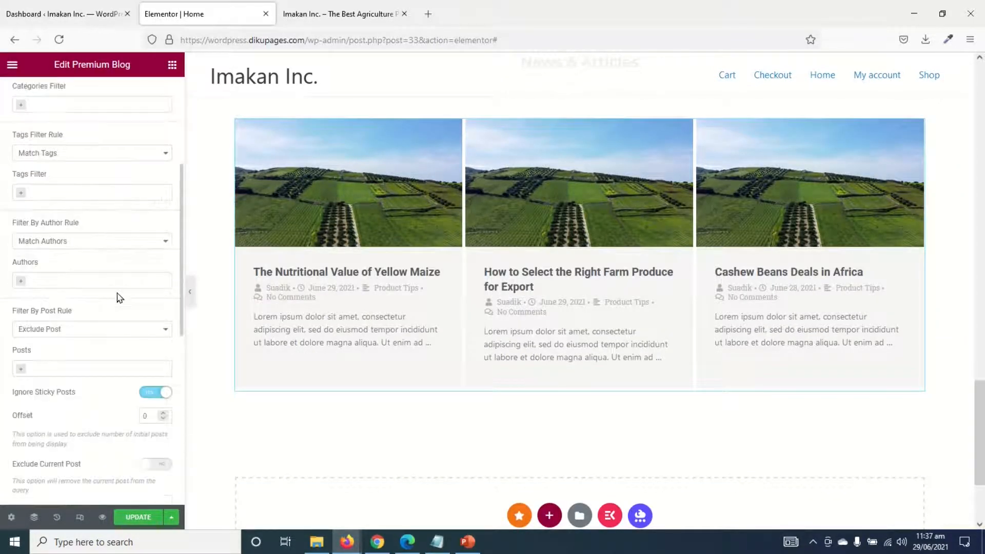
scroll(119, 298, "down", 8)
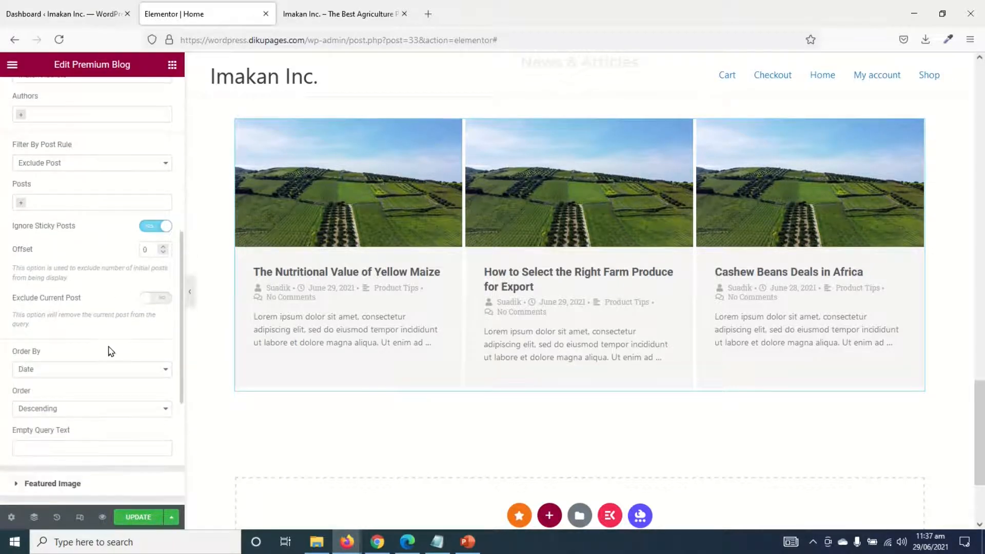
left_click(53, 296)
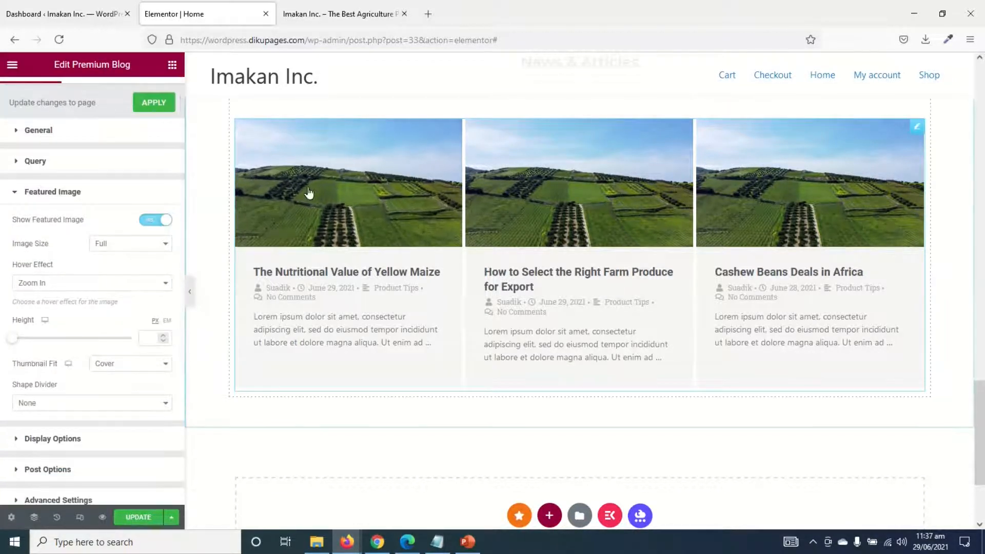
left_click(83, 282)
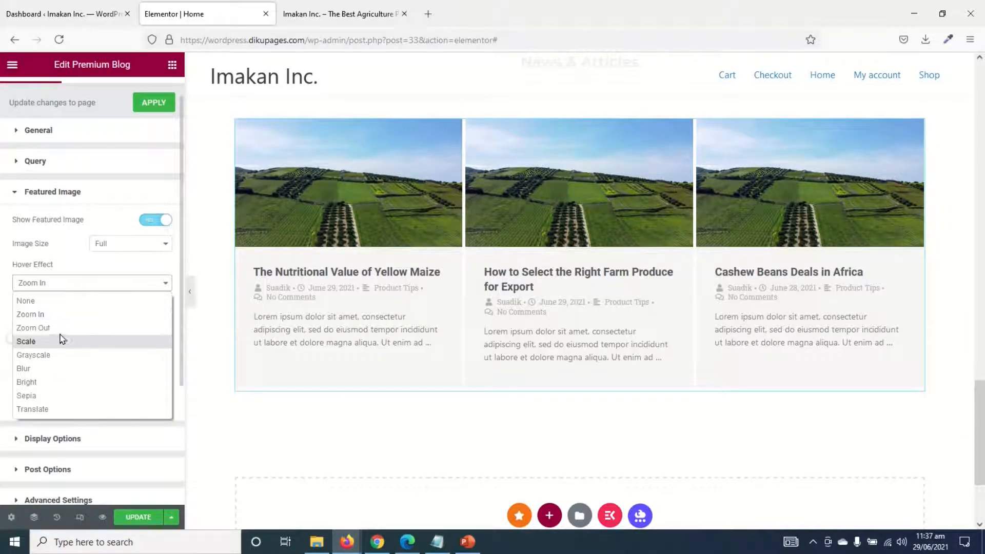
key("Escape")
left_click(60, 373)
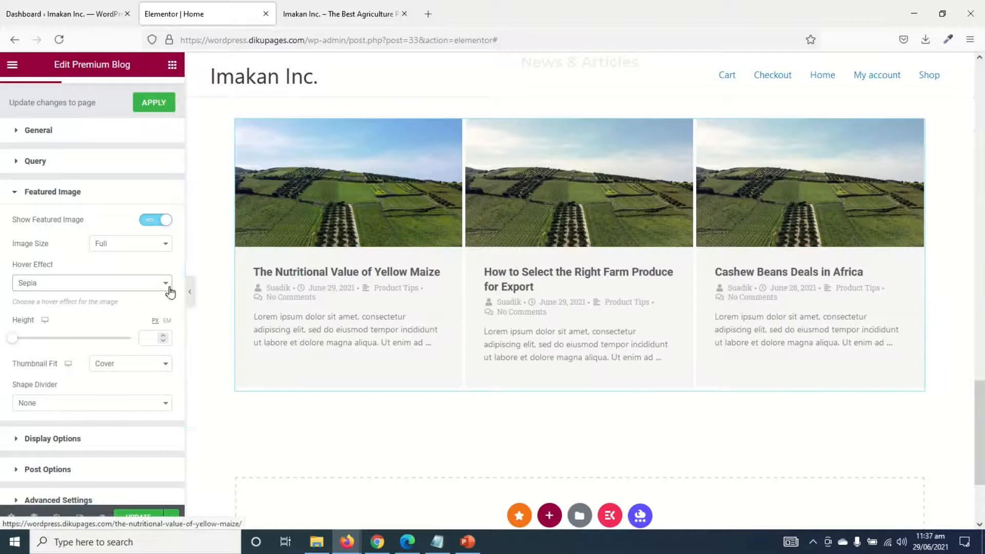
left_click(141, 284)
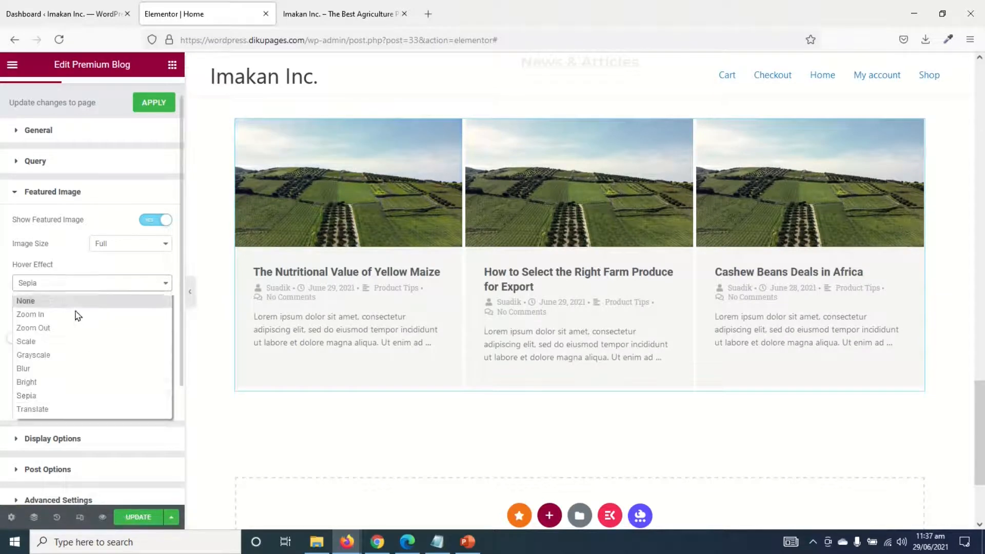
left_click(60, 318)
Hide the categories, comments and author meta on the blog posts, keeping the date
scroll(82, 413, "down", 2)
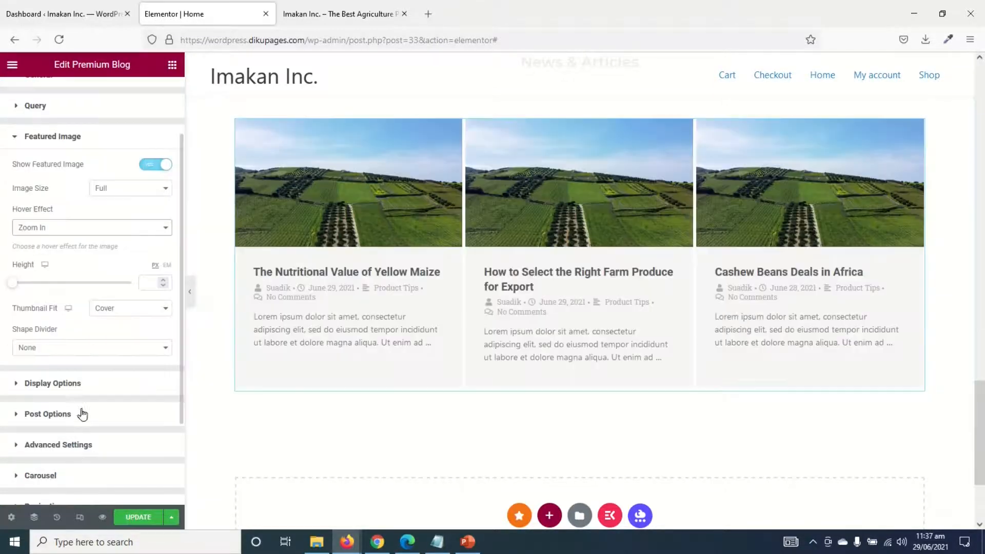
left_click(69, 386)
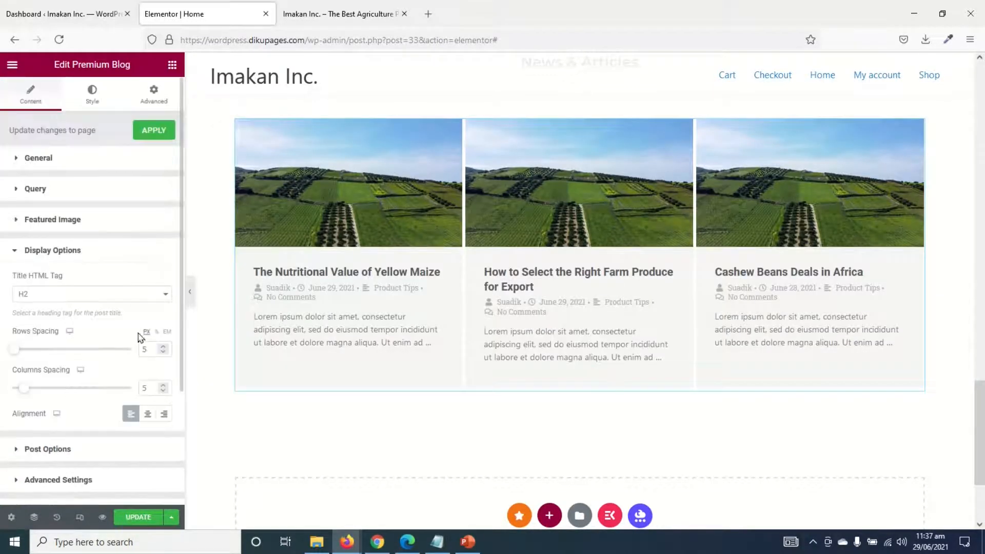
scroll(138, 337, "down", 4)
scroll(131, 364, "down", 1)
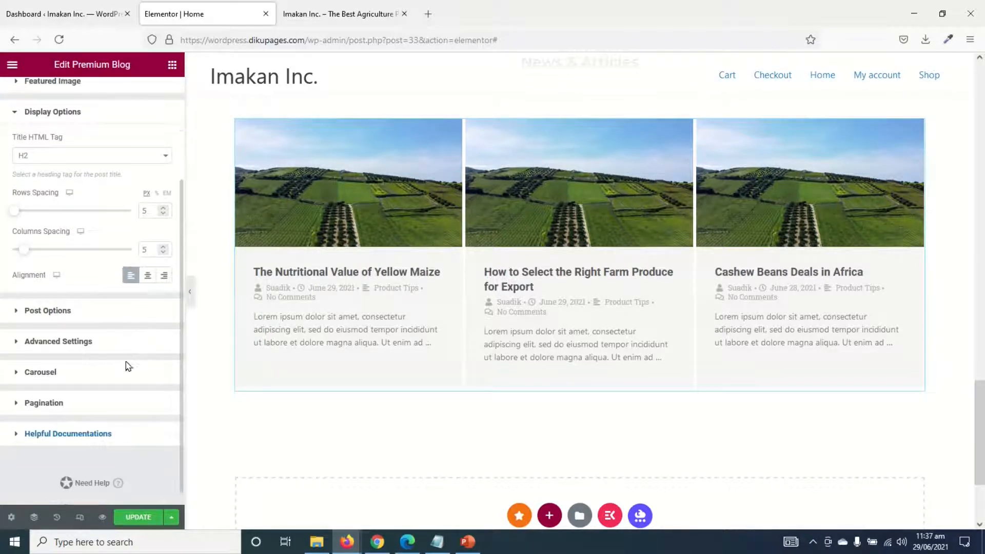
left_click(66, 311)
scroll(116, 340, "down", 5)
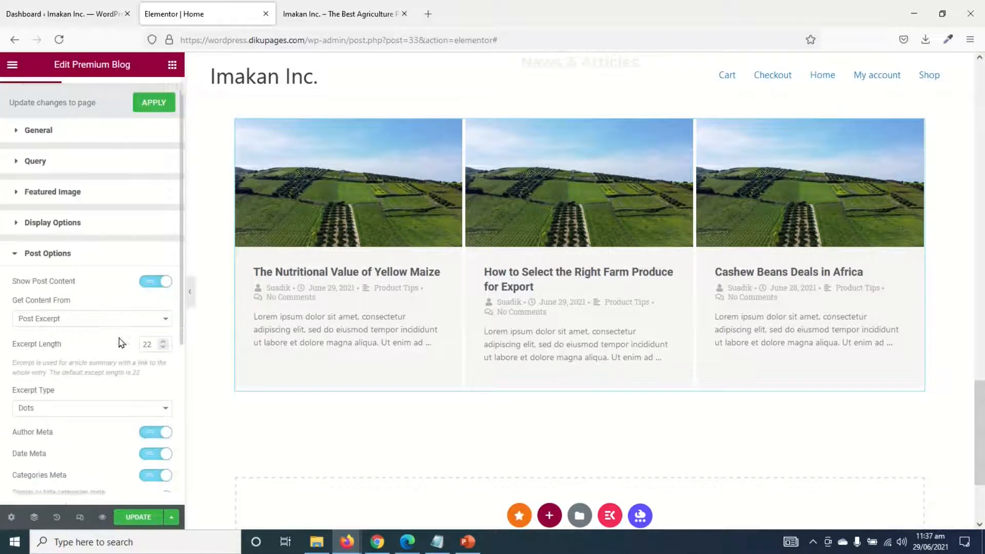
left_click(152, 368)
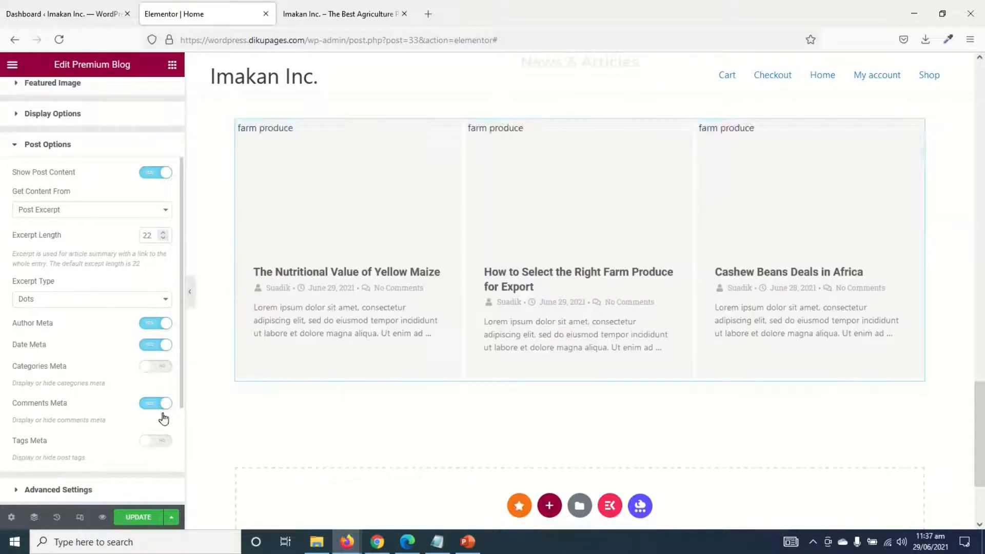
left_click(149, 406)
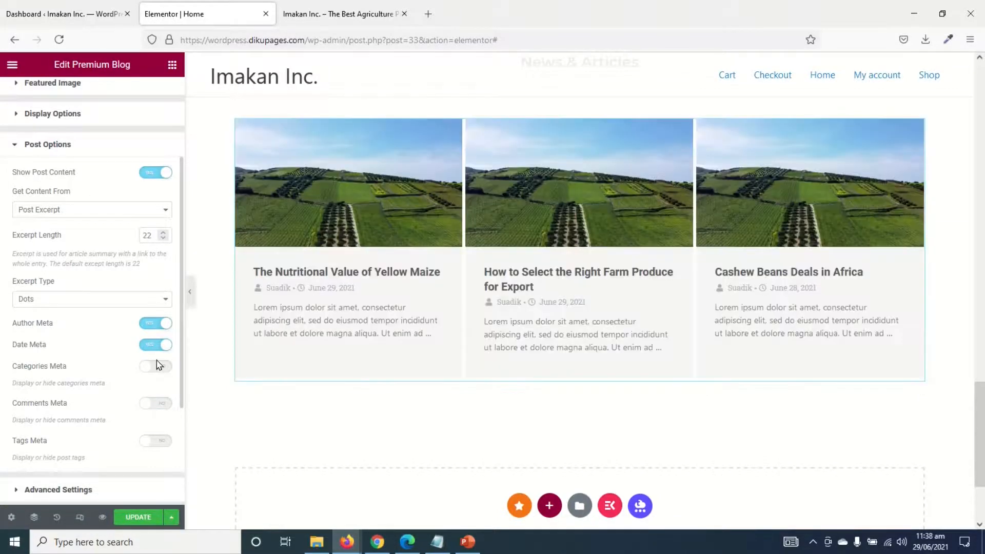
left_click(149, 324)
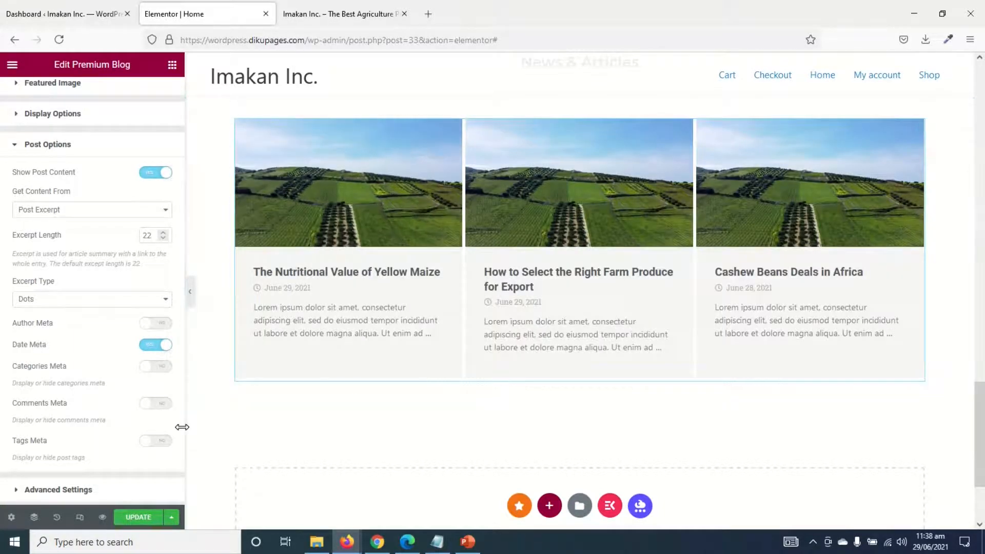
Apply the Montserrat global font to the blog post titles
scroll(52, 140, "up", 3)
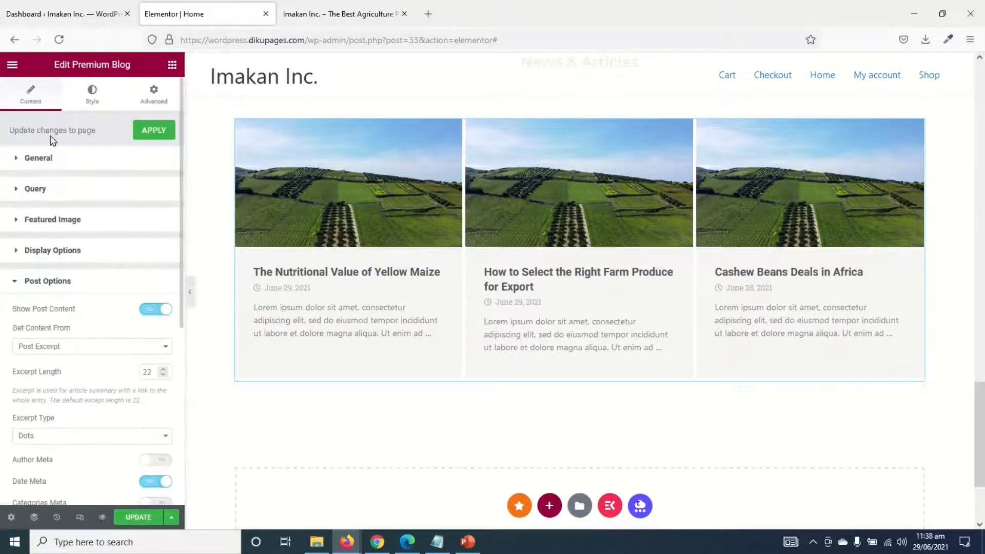
left_click(85, 97)
left_click(33, 276)
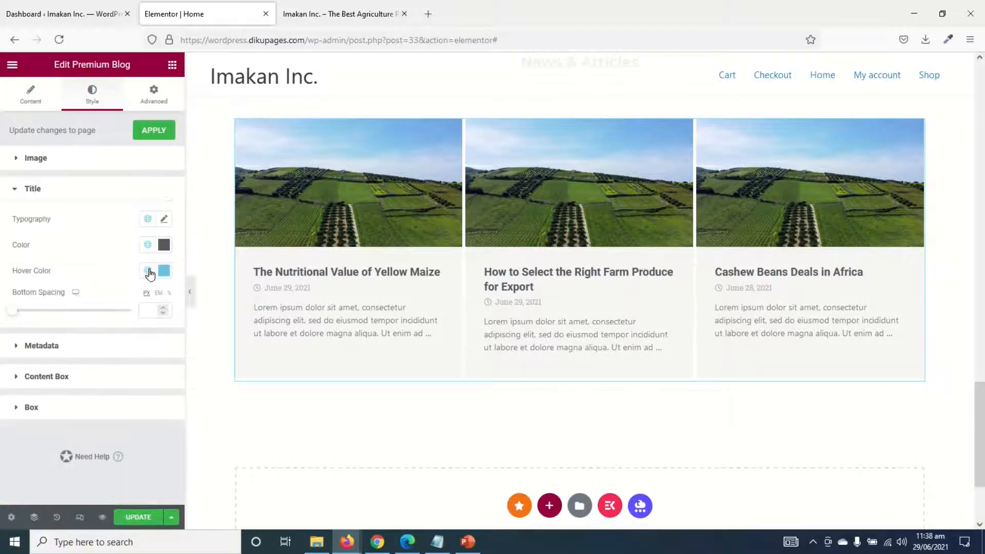
left_click(148, 220)
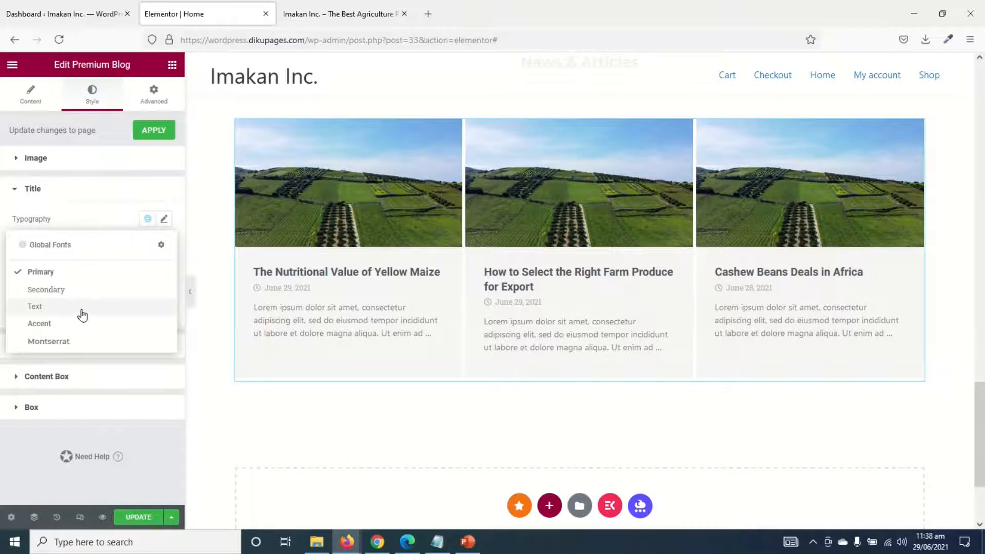
left_click(46, 349)
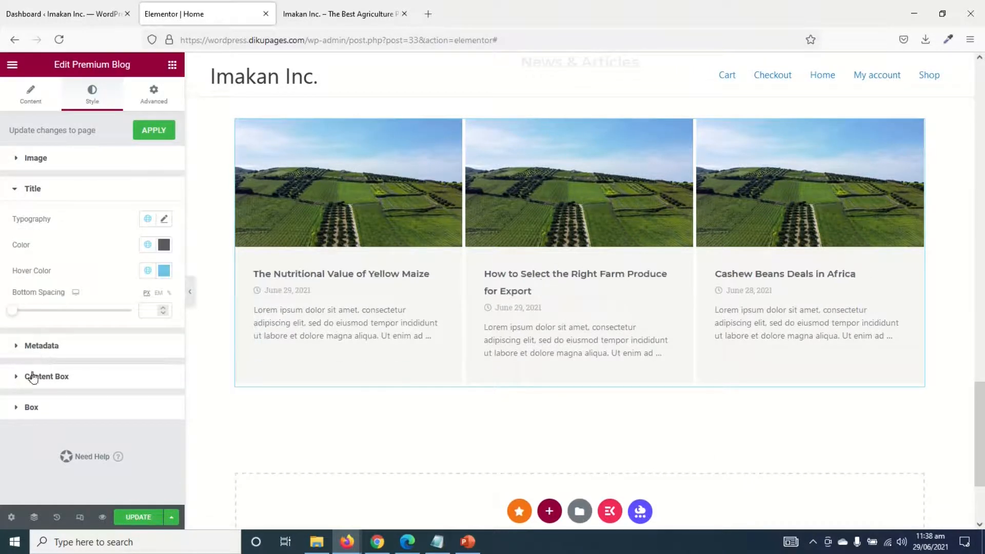
Set the blog post titles' hover color to global Light Green and apply the Montserrat global font to the excerpt text
left_click(148, 271)
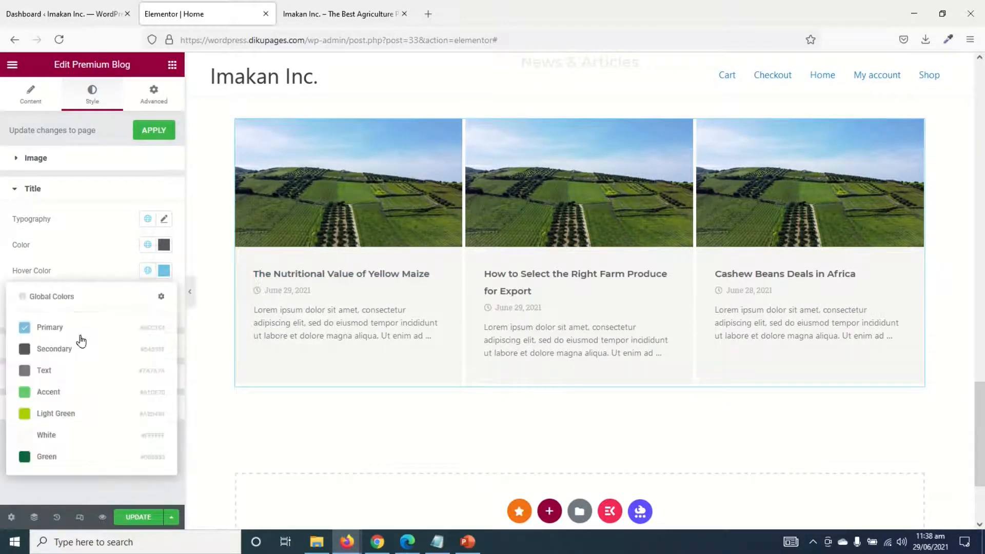
left_click(61, 414)
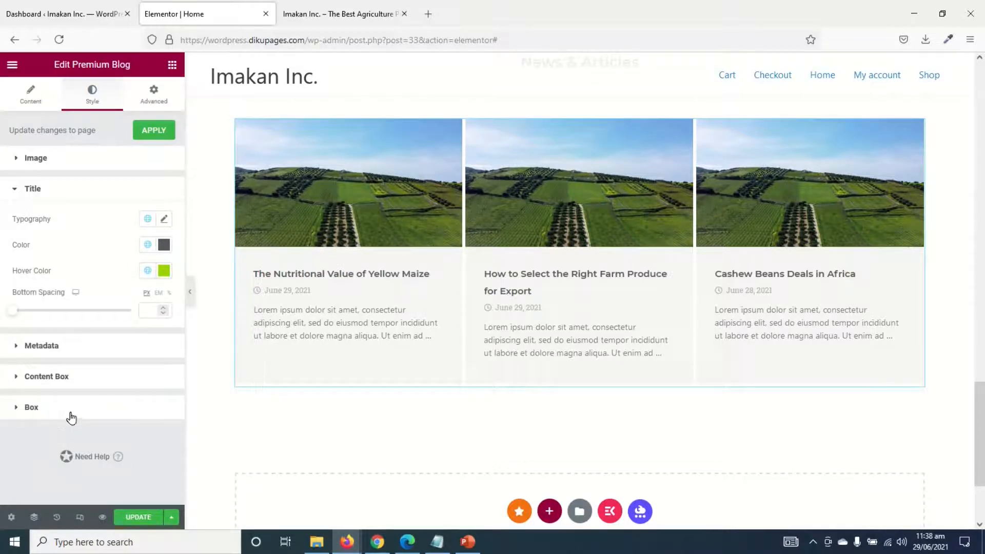
left_click(47, 377)
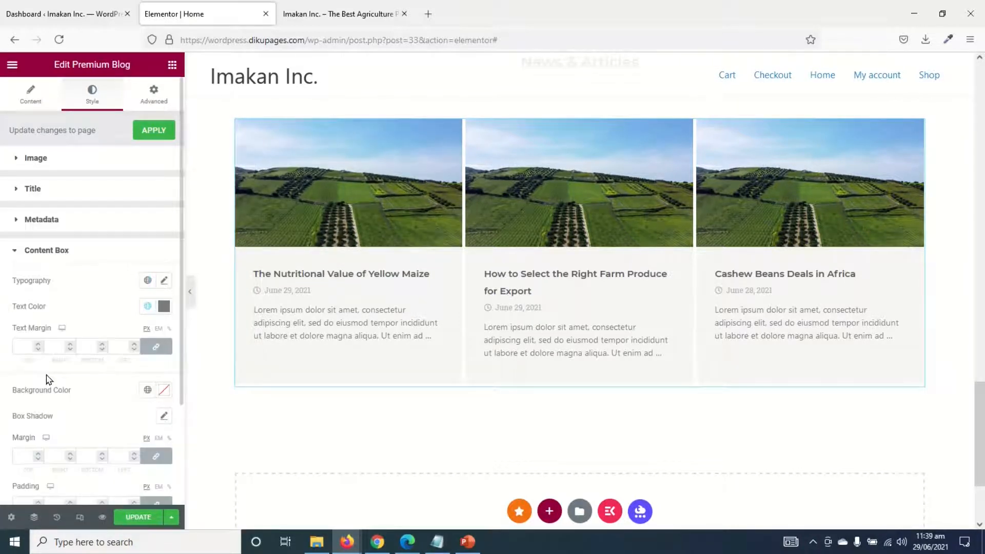
left_click(145, 281)
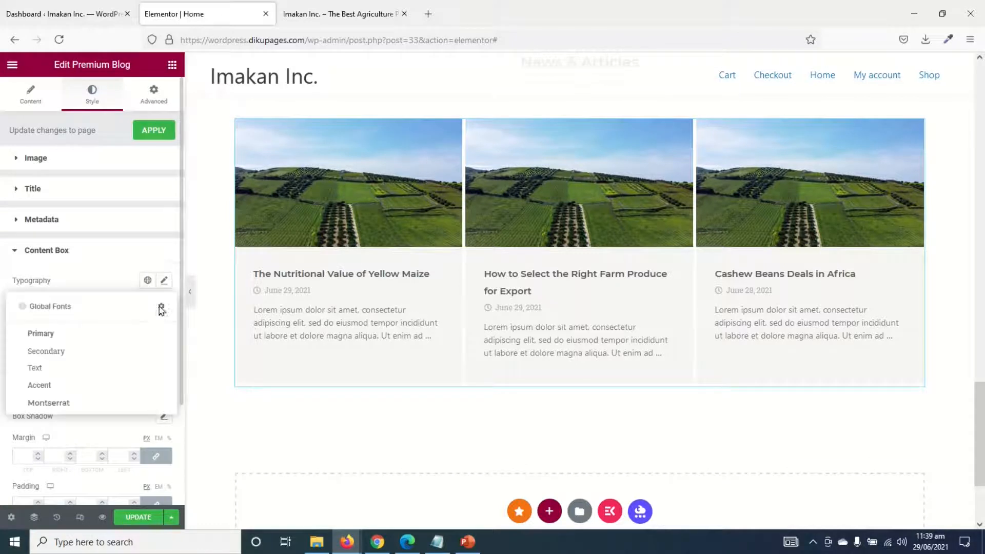
left_click(57, 404)
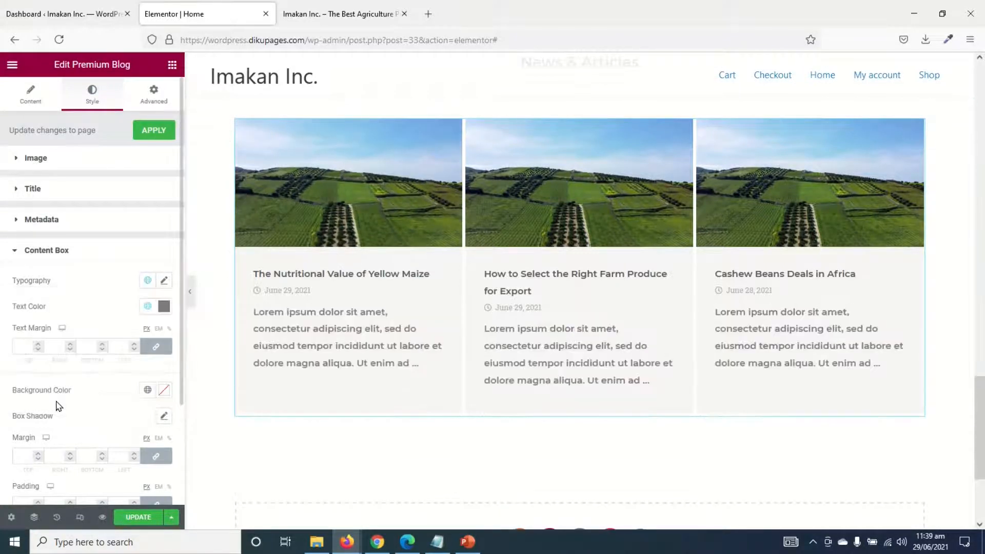
Set the font size of the blog posts' excerpt text to 12 px
left_click(164, 281)
left_click(134, 377)
type("8")
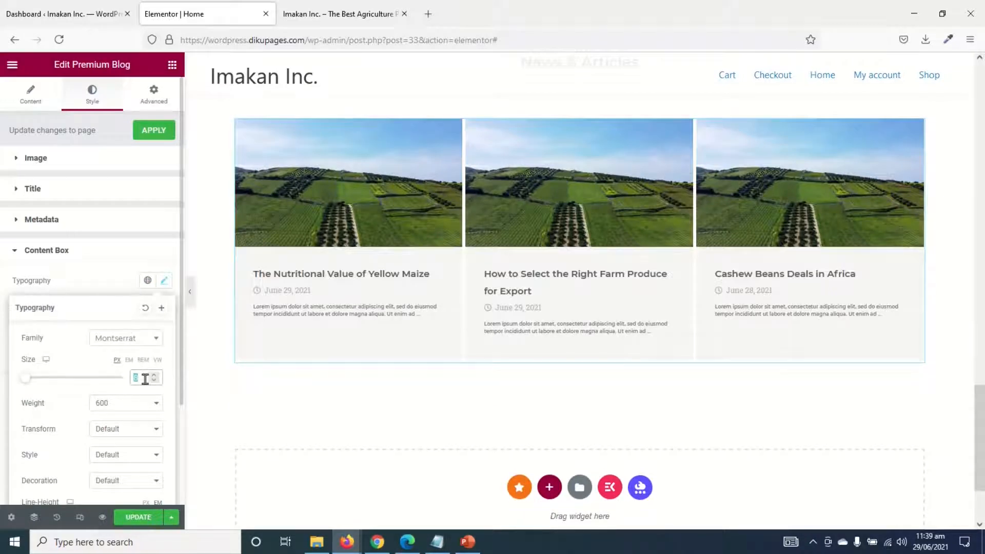
type("12")
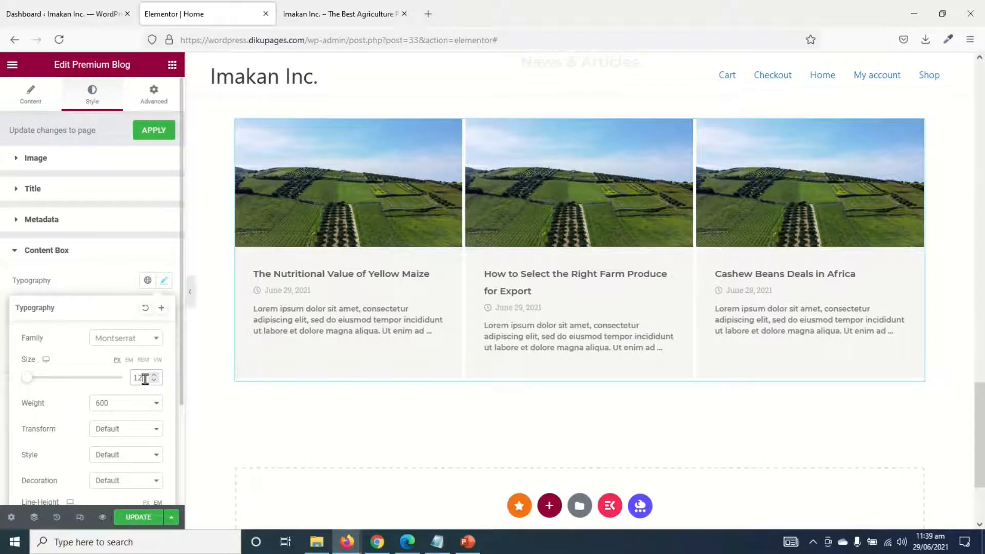
Set the blog post boxes' spacing to 10 px on all sides, update the page and check it in the preview
scroll(38, 425, "down", 3)
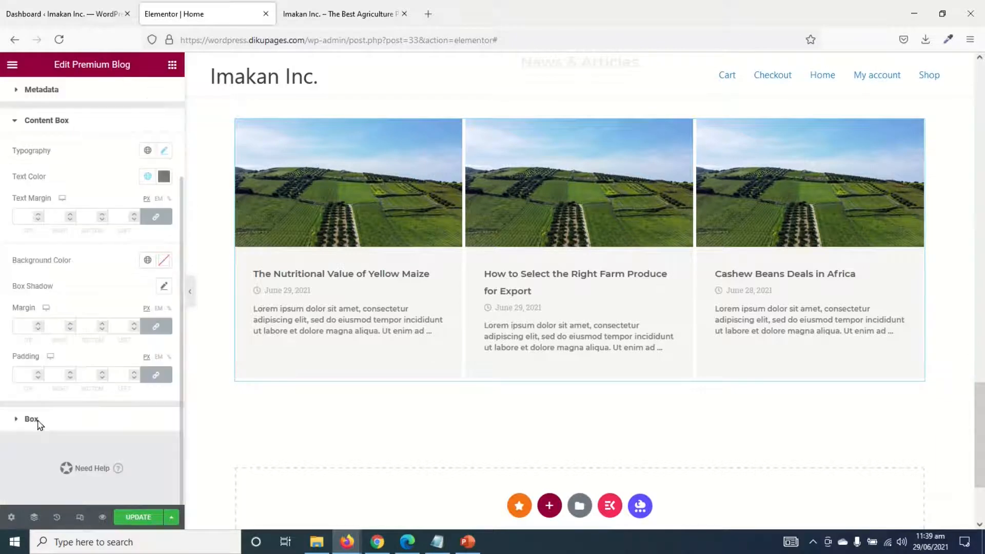
left_click(32, 419)
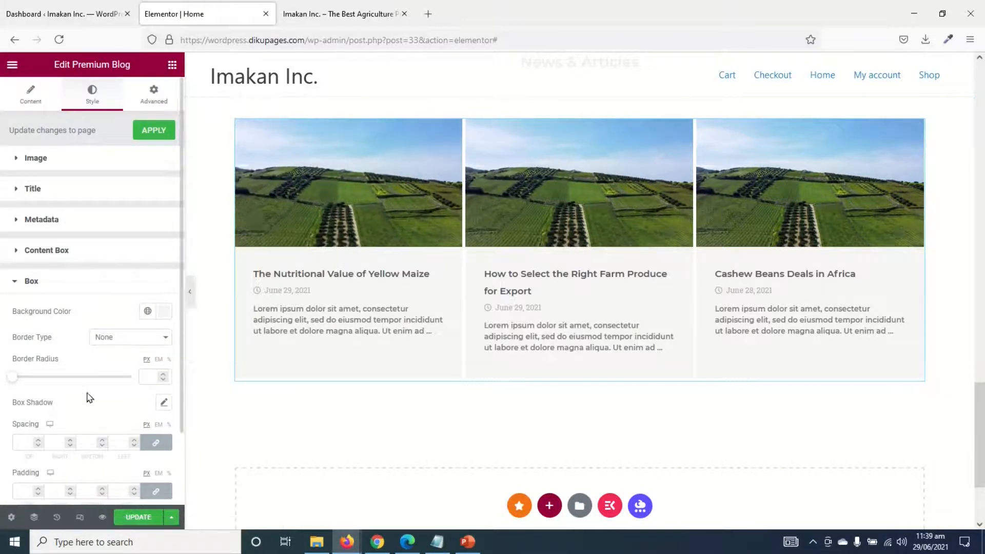
scroll(90, 398, "down", 1)
type("10")
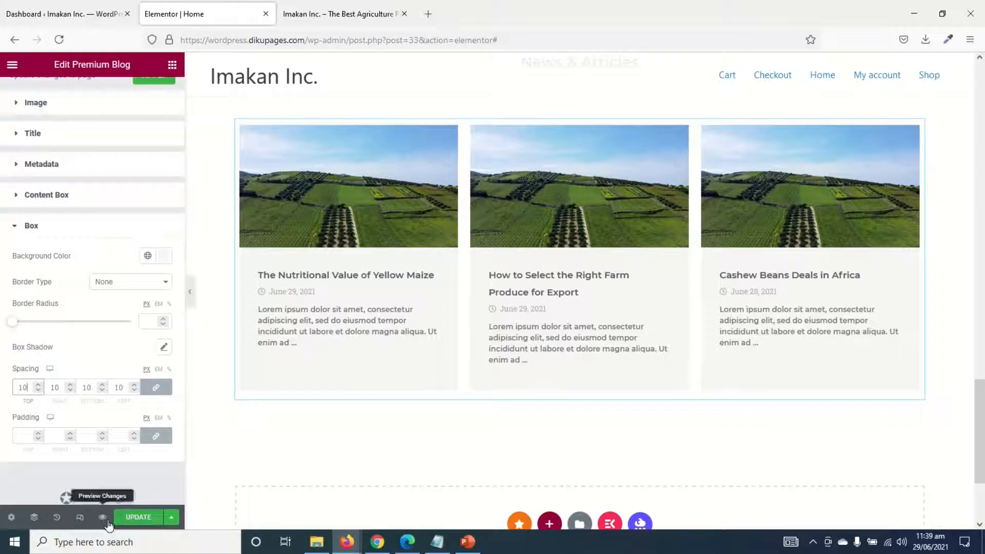
left_click(138, 517)
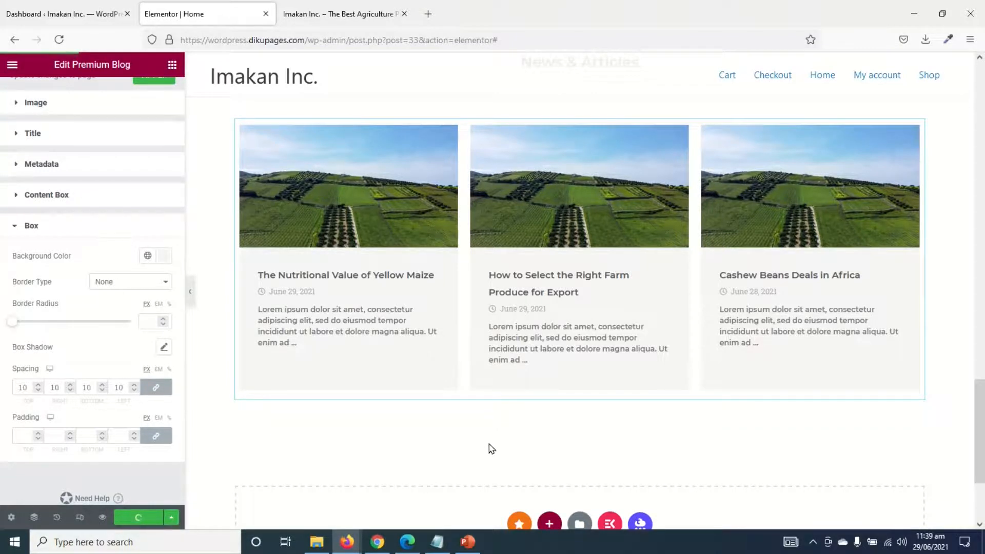
left_click(348, 16)
scroll(504, 282, "down", 15)
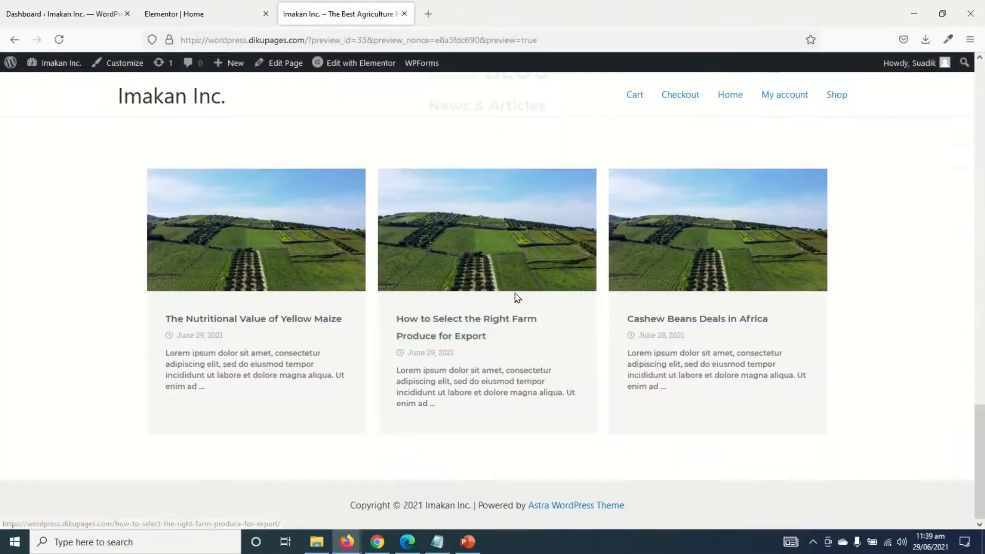
scroll(704, 350, "up", 4)
Give the Our Blog section a classic background in the grey #E7E7E7 copied from the colours file in Notepad, and update the page
key("ctrl+Page_Up")
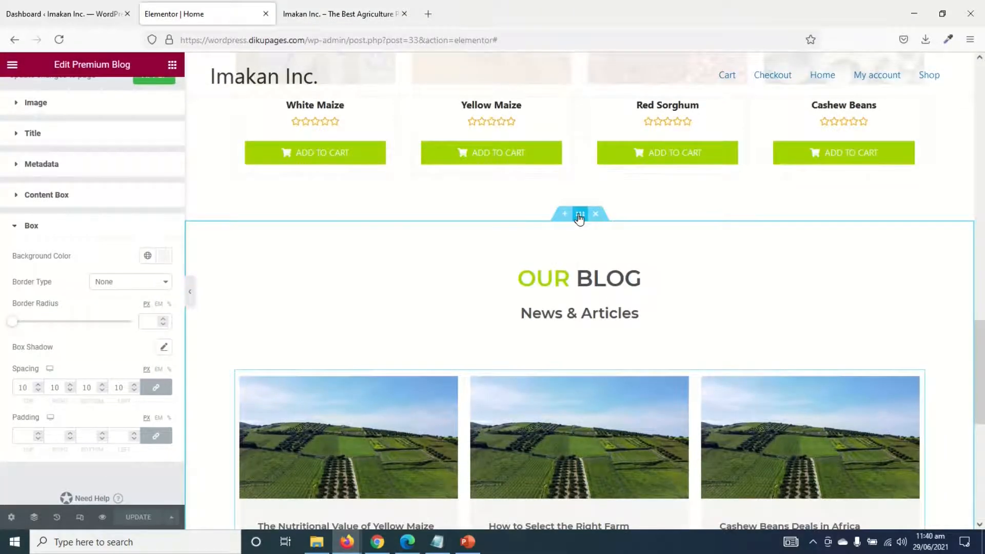
left_click(579, 214)
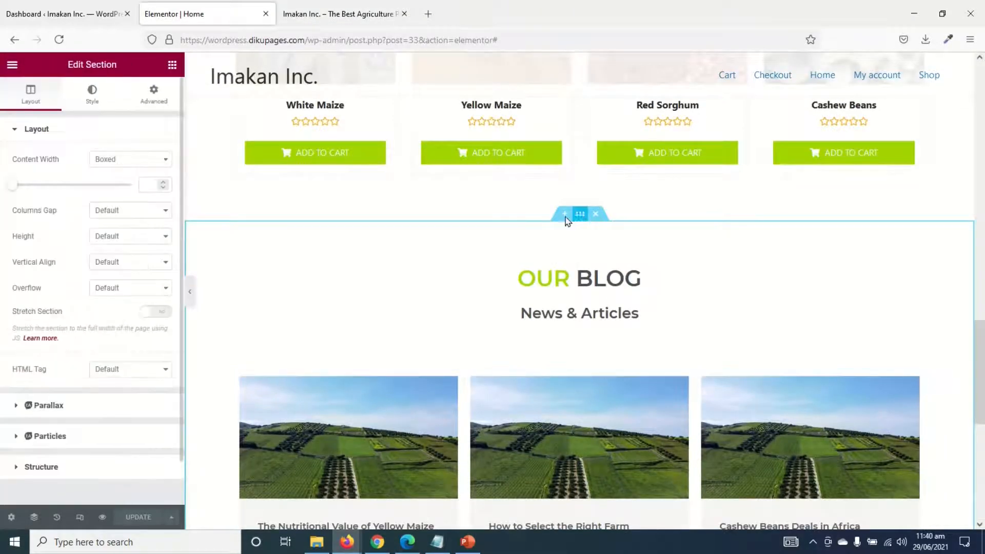
left_click(93, 98)
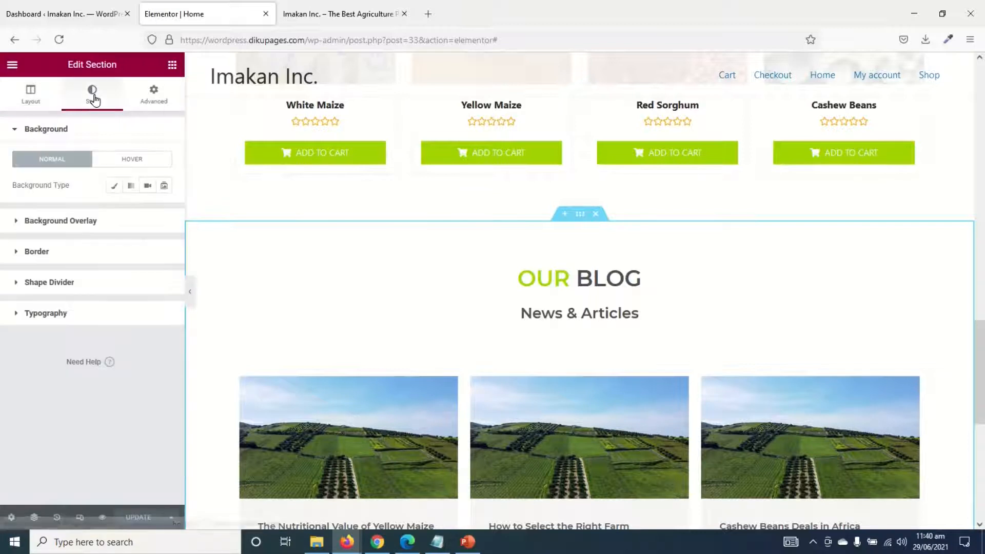
left_click(113, 187)
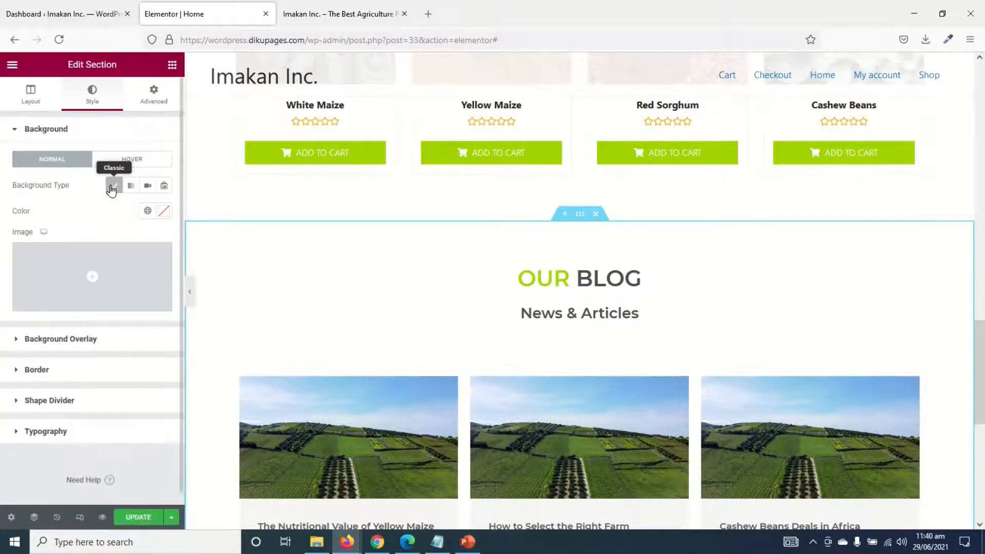
left_click(164, 212)
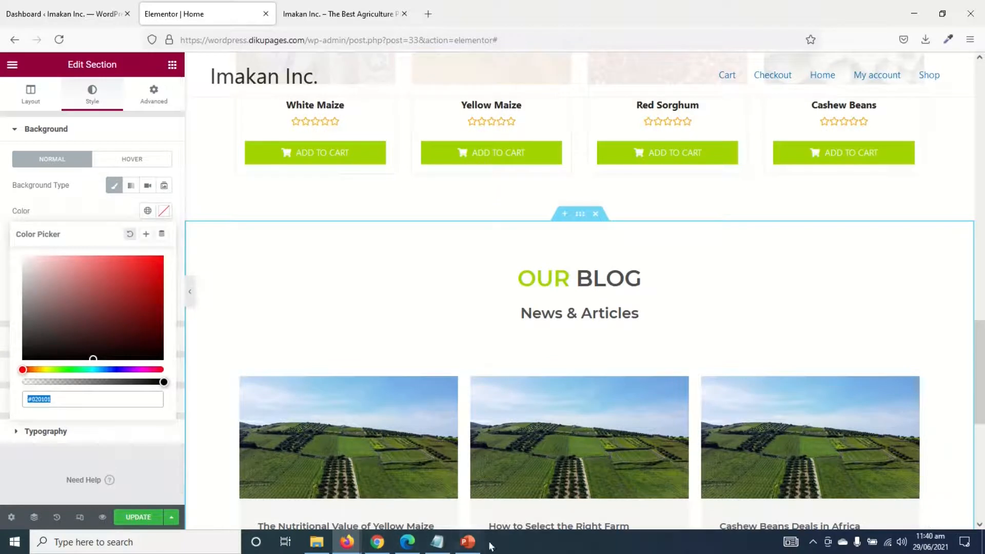
left_click(438, 542)
left_click_drag(214, 228, 166, 228)
key("ctrl+c")
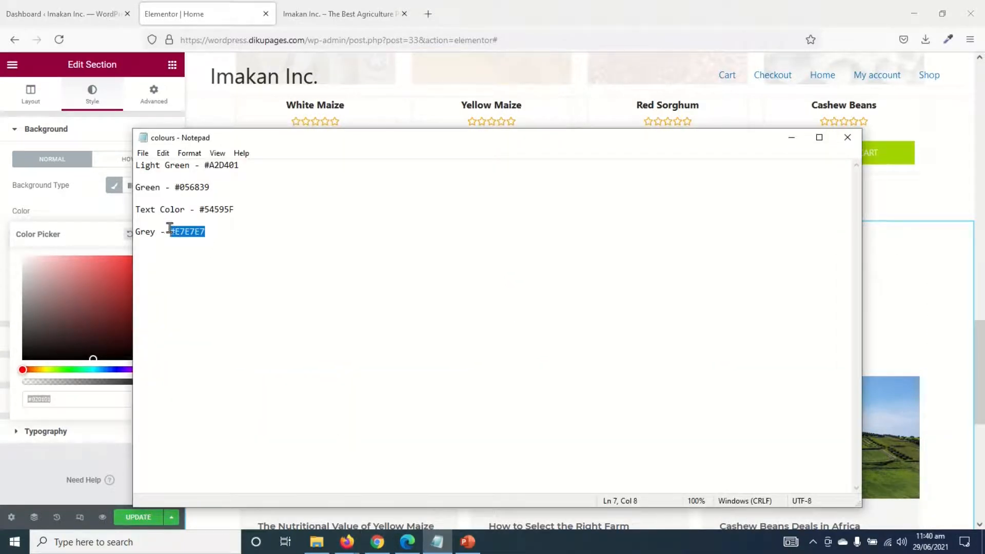
left_click(105, 399)
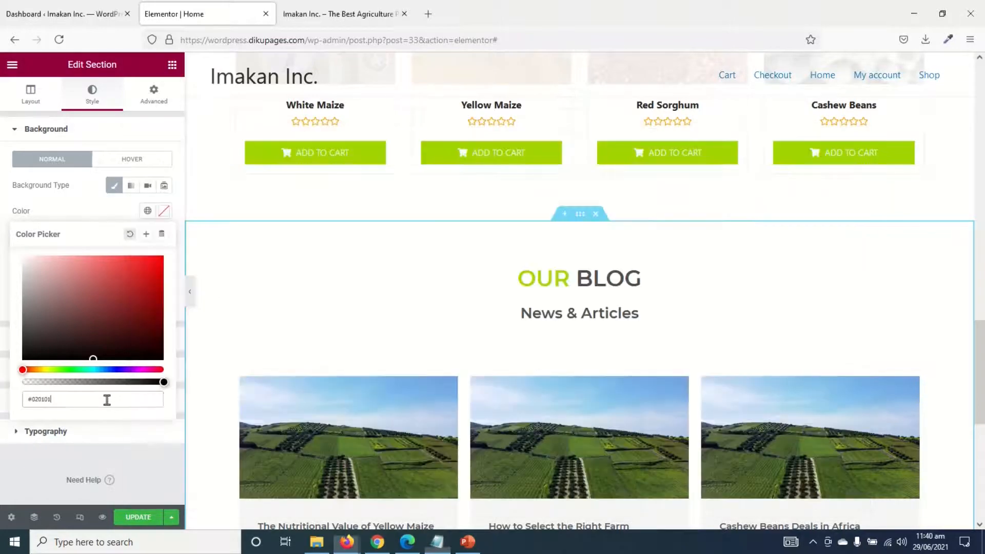
key("ctrl+v")
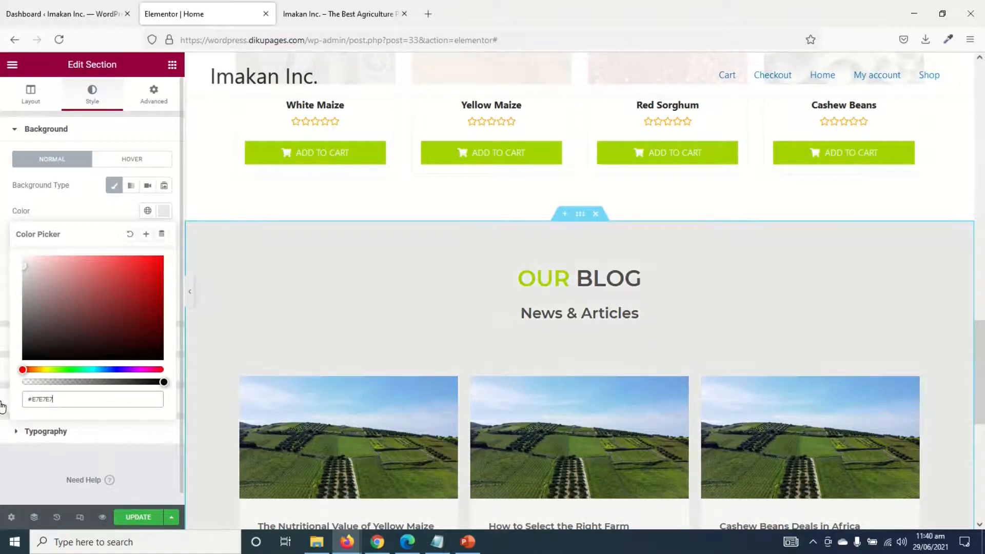
scroll(457, 423, "down", 5)
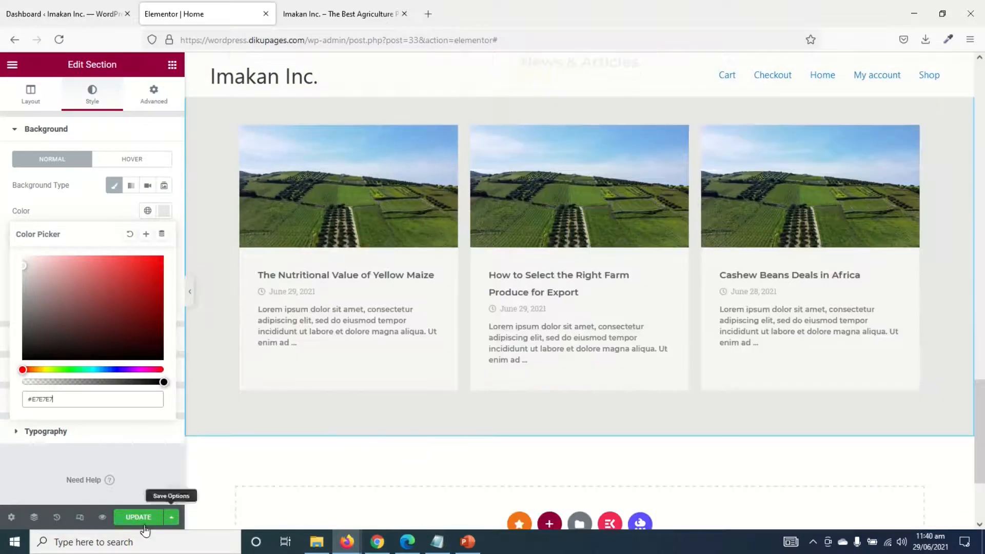
left_click(138, 515)
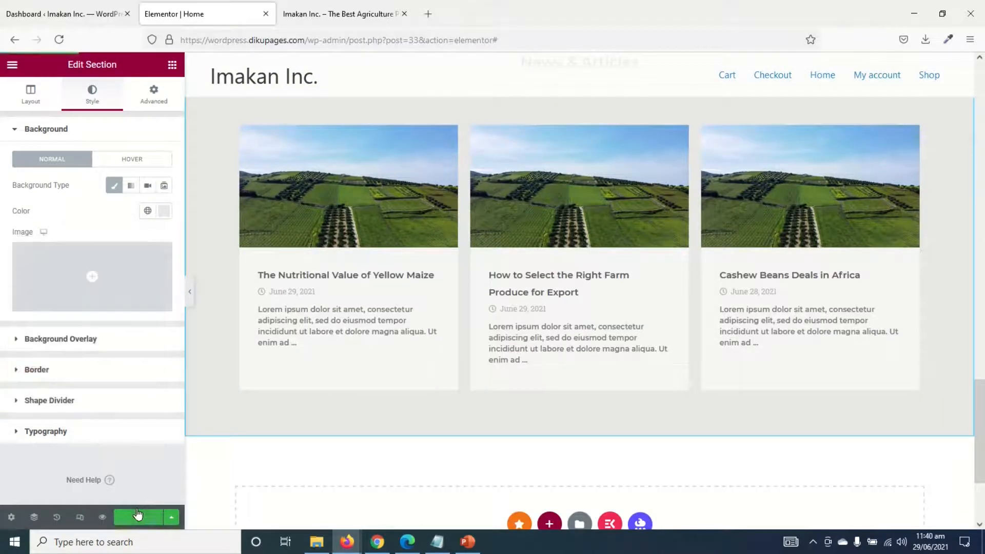
Review the saved home page in the preview, from the hero banner down to the blog section
left_click(356, 14)
scroll(568, 242, "down", 15)
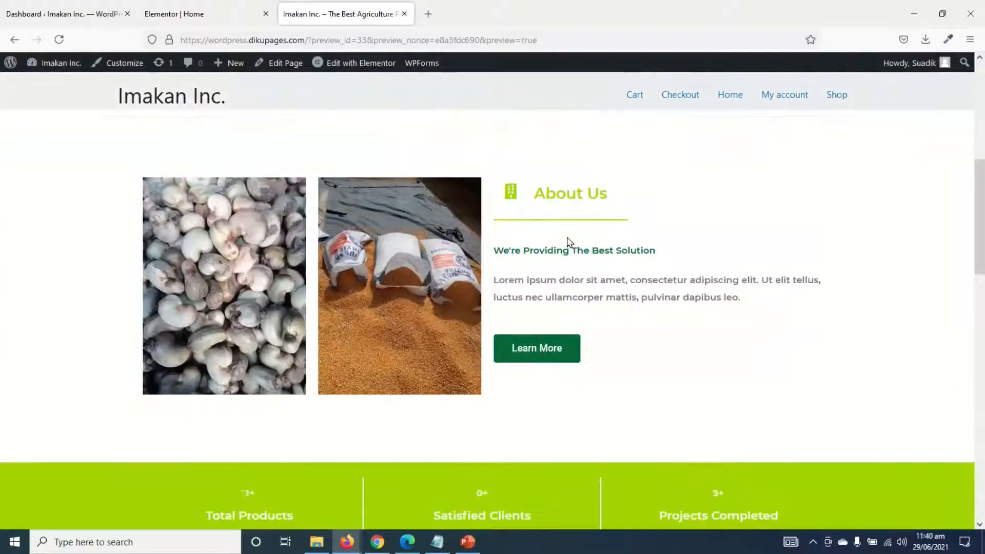
scroll(568, 242, "down", 3)
scroll(568, 241, "up", 10)
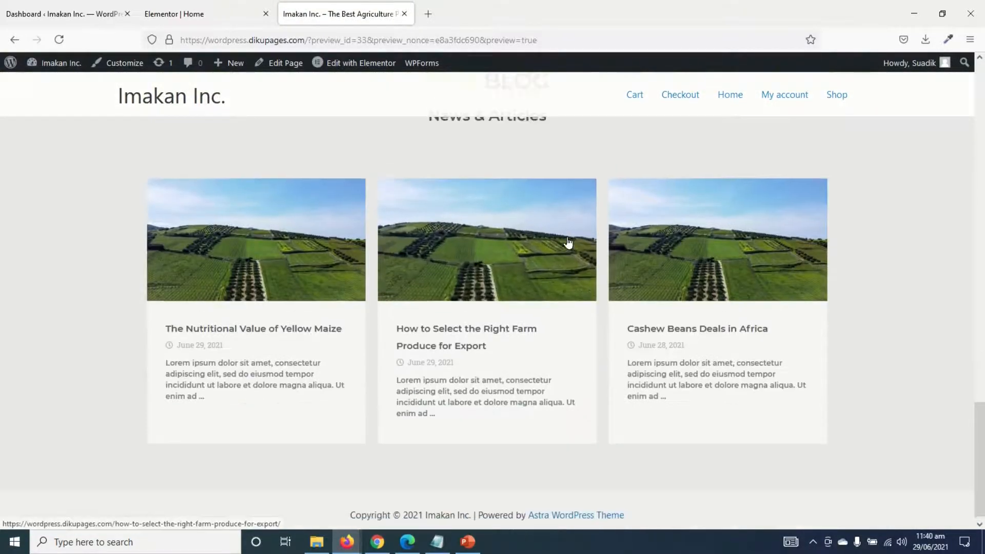
scroll(569, 243, "up", 6)
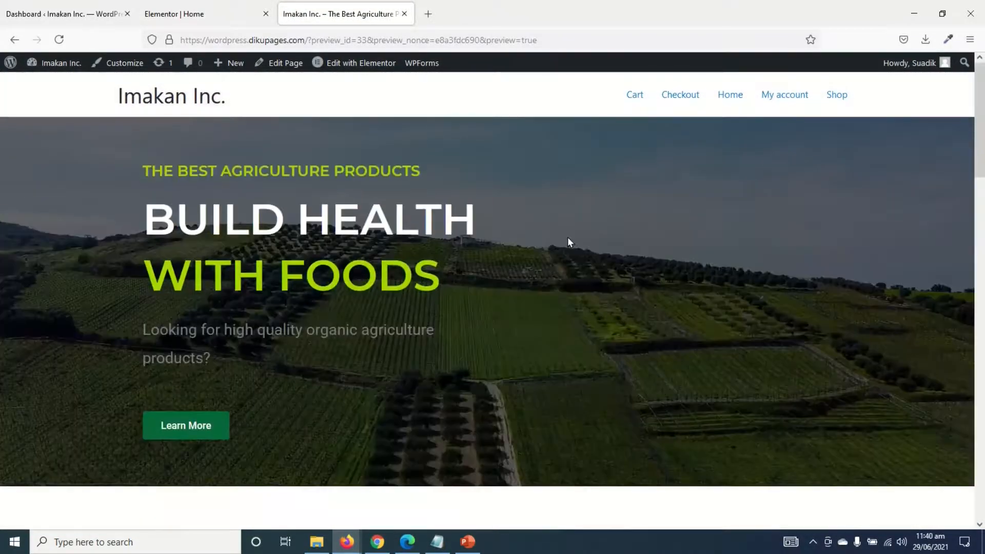
scroll(568, 242, "down", 6)
scroll(570, 242, "down", 8)
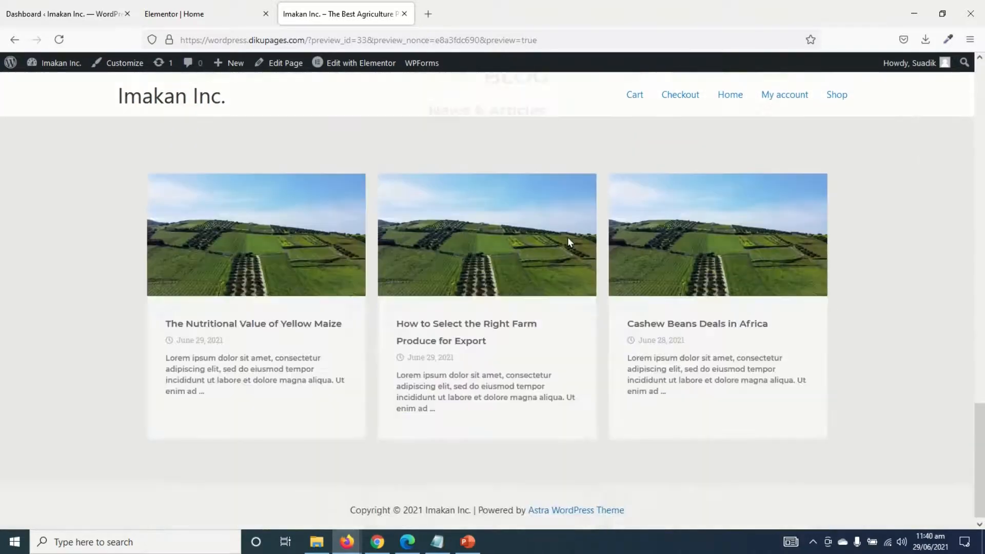
scroll(569, 242, "up", 12)
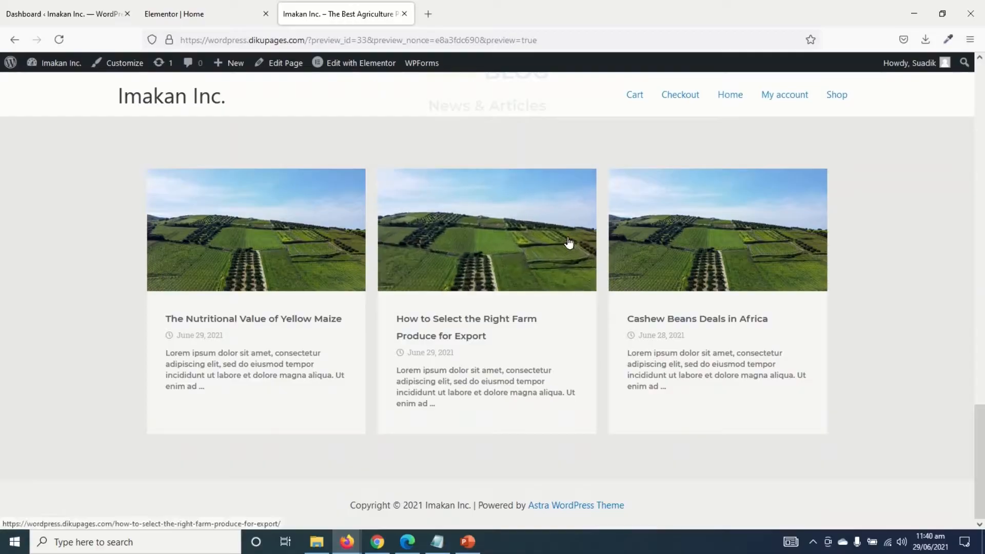
scroll(569, 242, "up", 20)
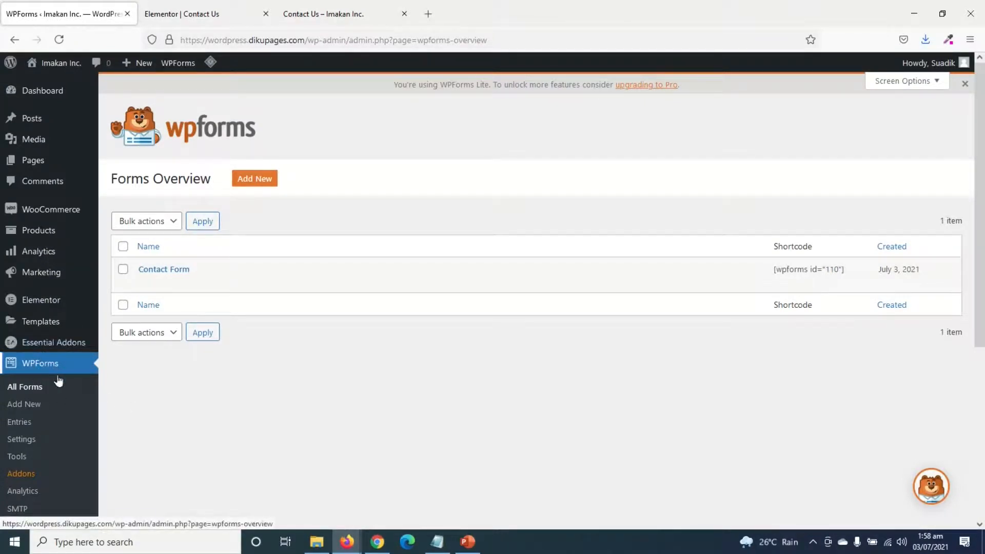
Create a new WPForms form named "Request A Quote" from the Blank Form template
left_click(264, 179)
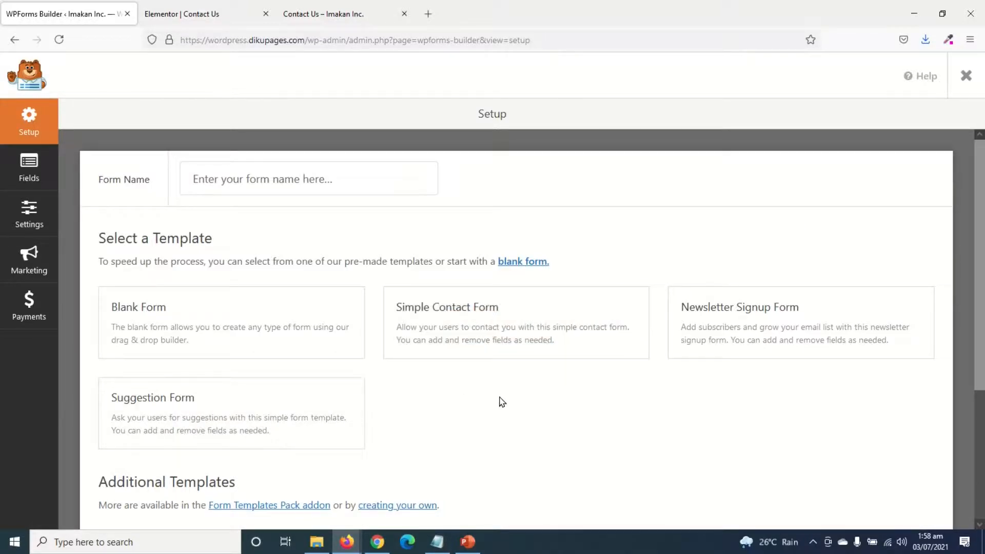
mouse_move(483, 343)
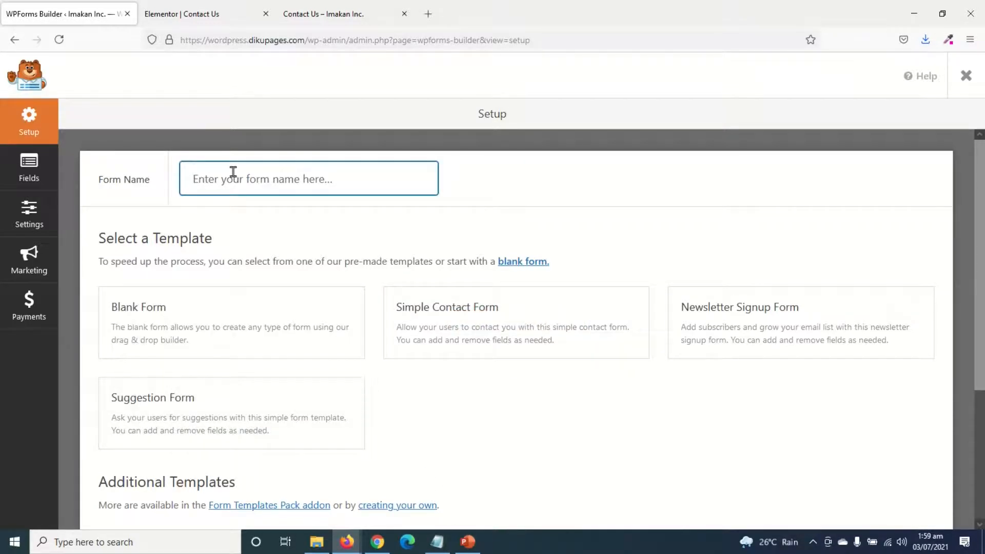
type("Request A Quote")
left_click(223, 328)
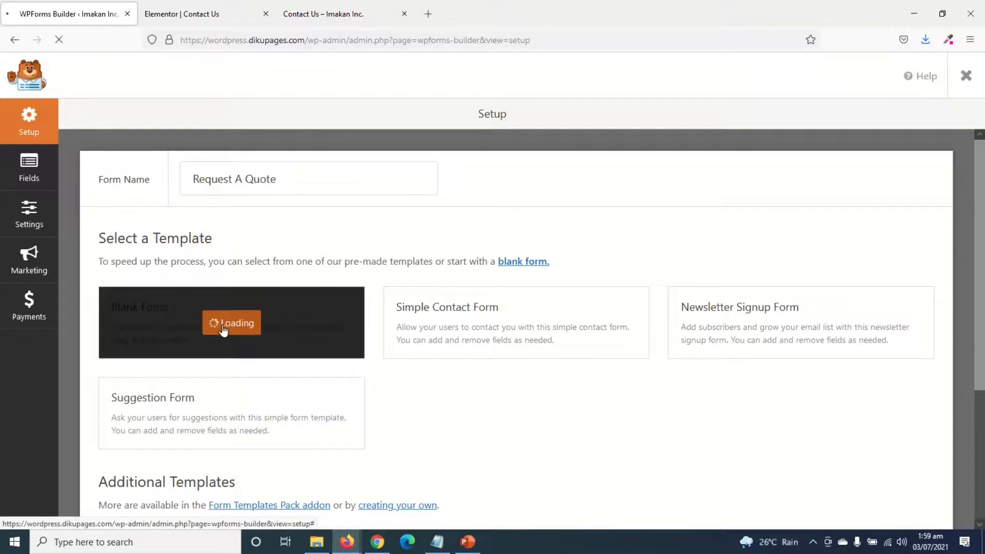
Add Name, Email, Numbers and Single Line Text fields to the Request A Quote form
left_click(105, 339)
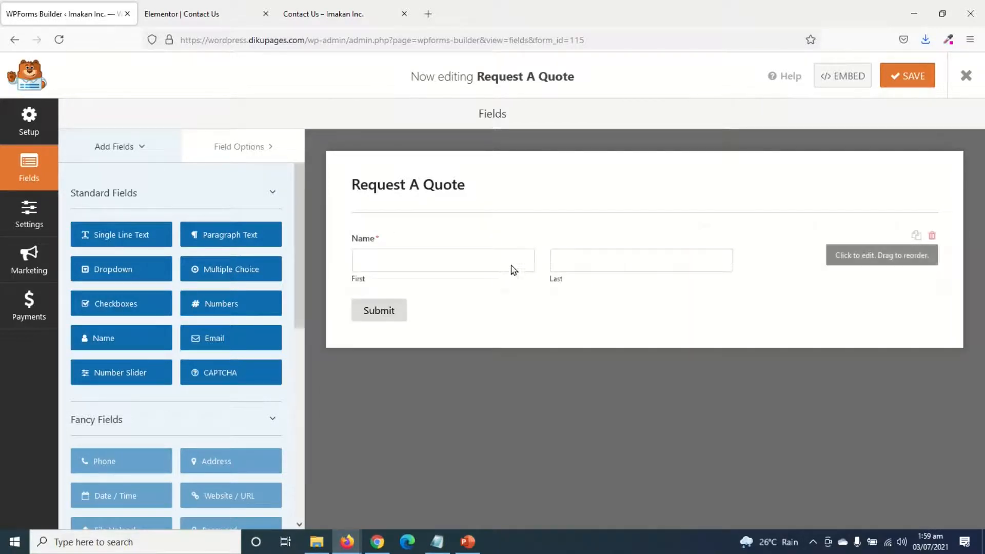
left_click(226, 341)
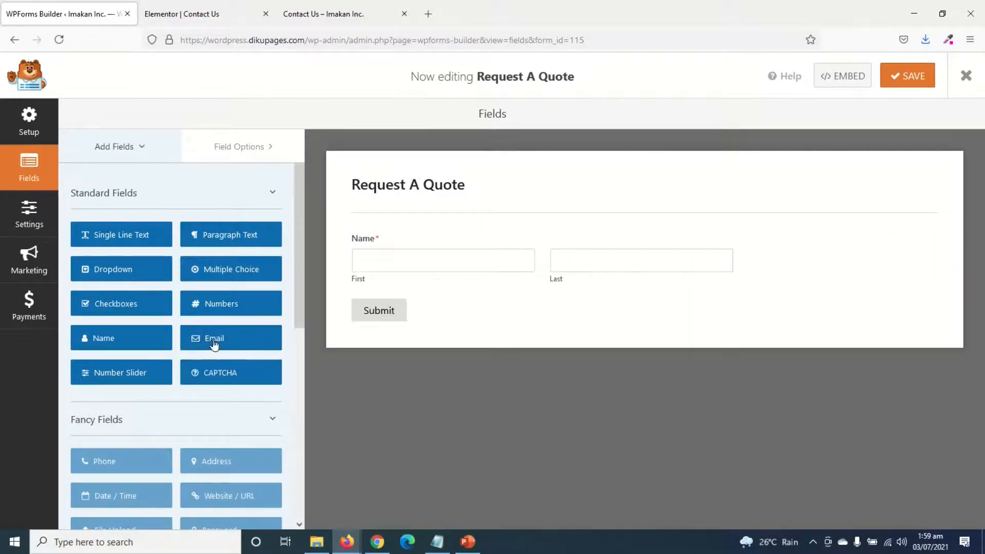
left_click(222, 304)
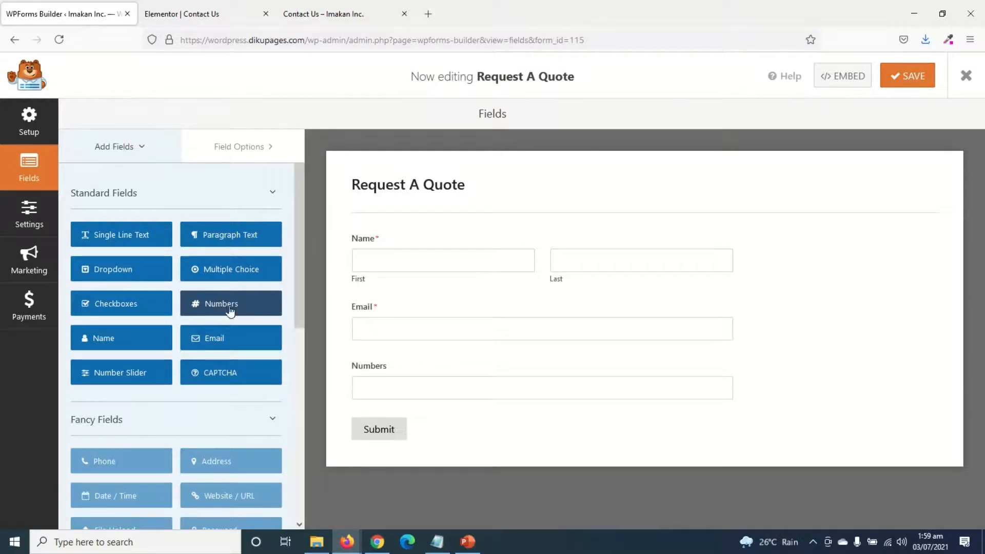
left_click(109, 235)
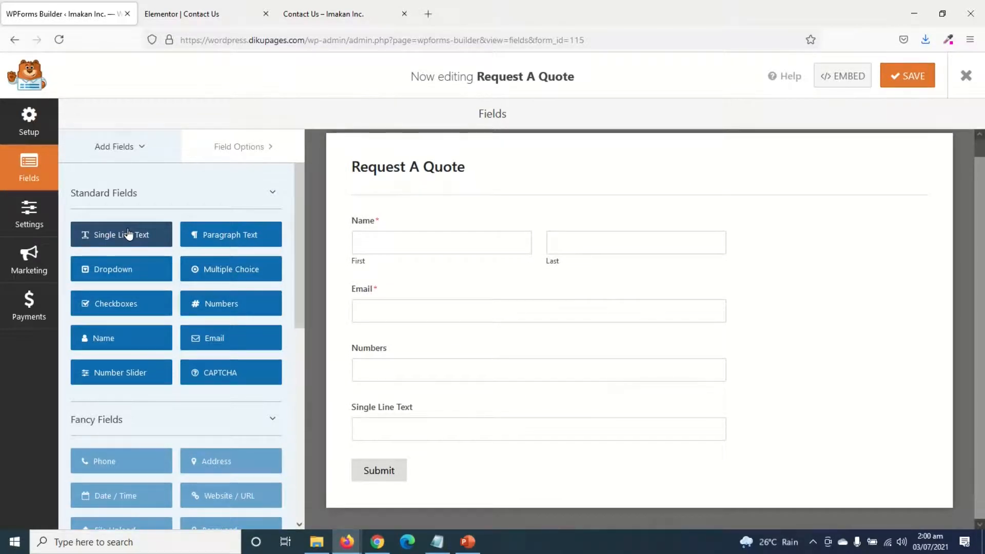
Add a second Single Line Text field to the form and set the Name field's format to Simple
left_click(127, 237)
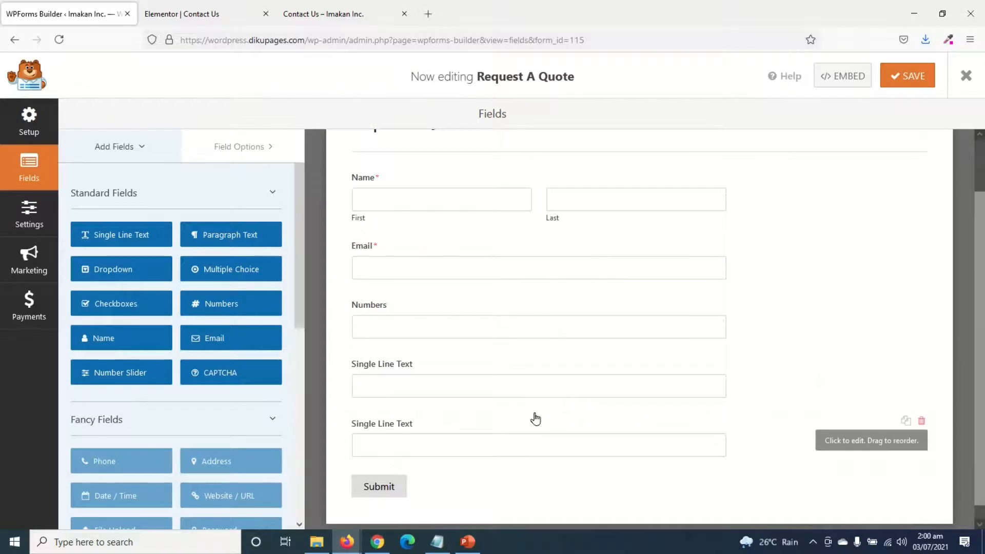
scroll(536, 418, "up", 2)
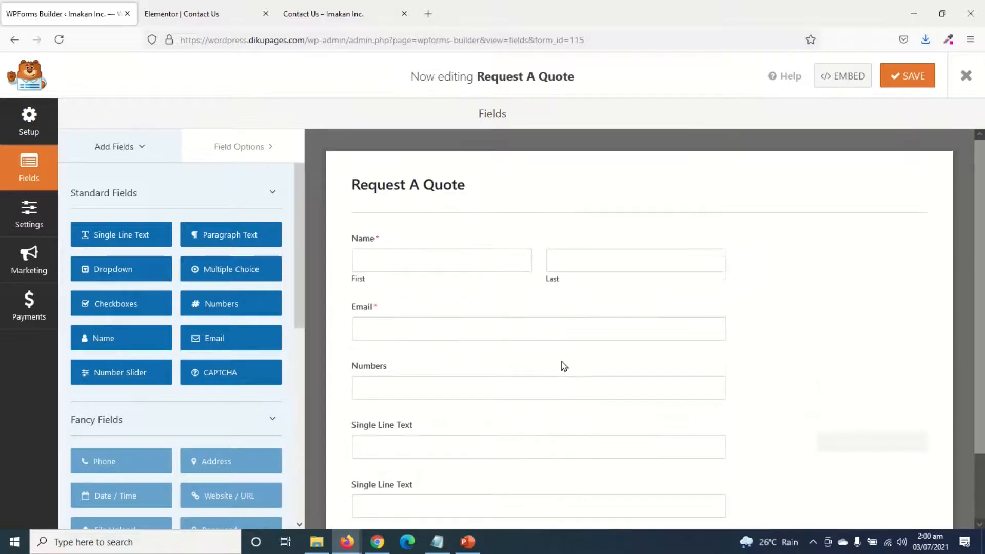
left_click(406, 242)
left_click(132, 295)
left_click(127, 318)
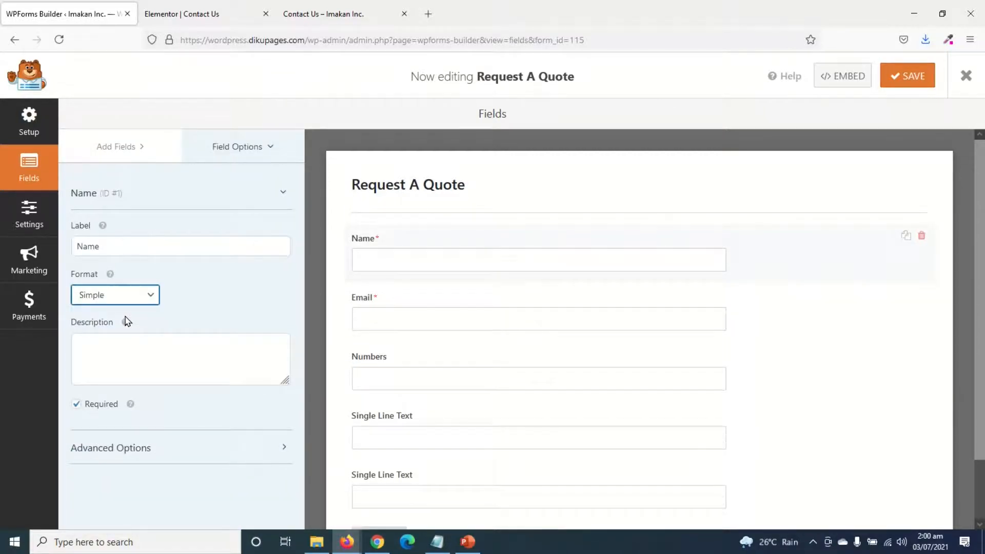
Set the Name field's size to Large, give it the placeholder "Your Name *" and hide its label
left_click(121, 449)
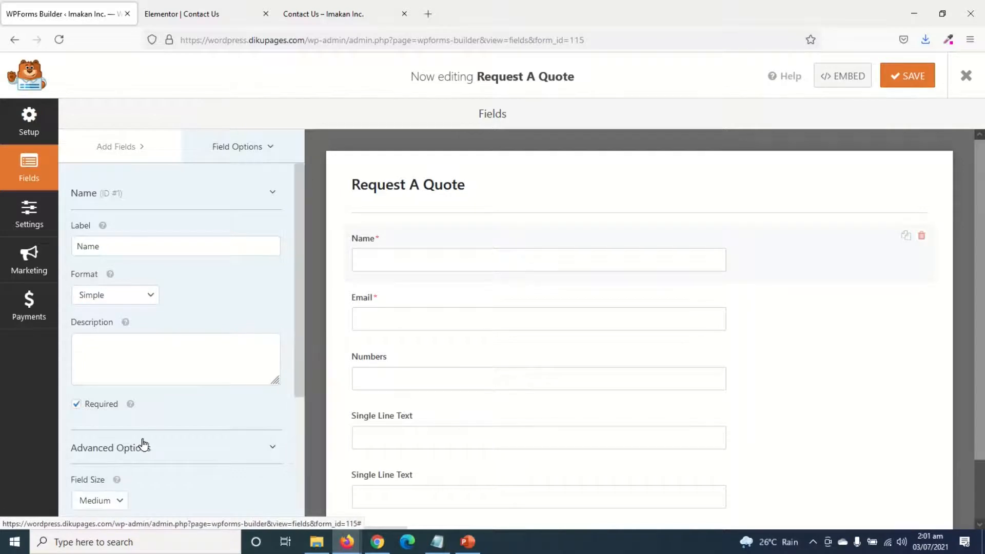
scroll(140, 441, "down", 3)
left_click(110, 378)
left_click(103, 431)
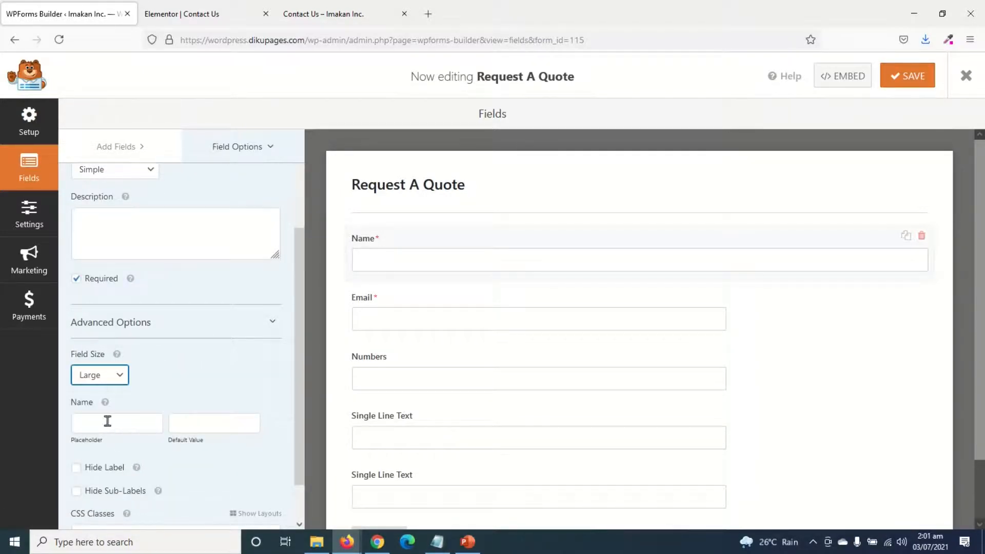
left_click(124, 429)
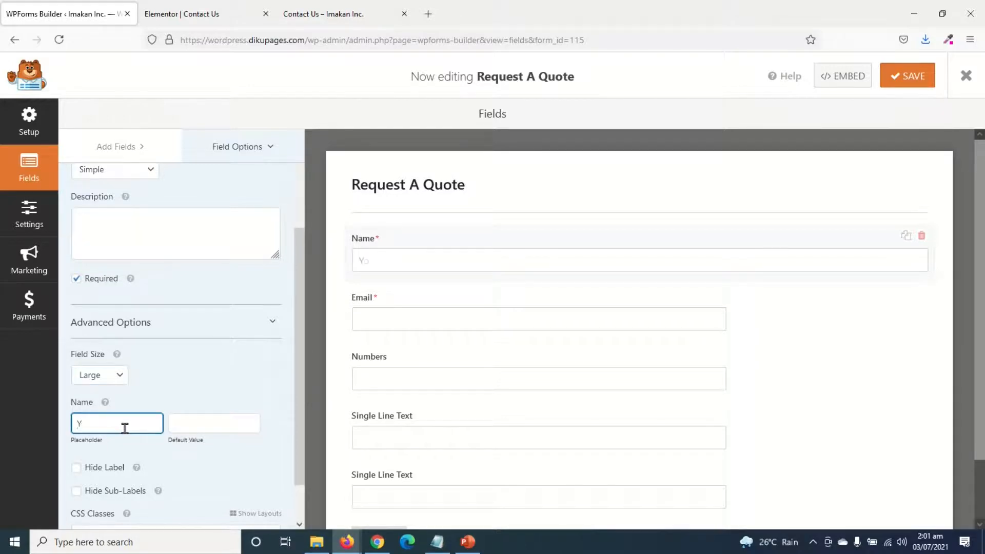
type("Your Name *")
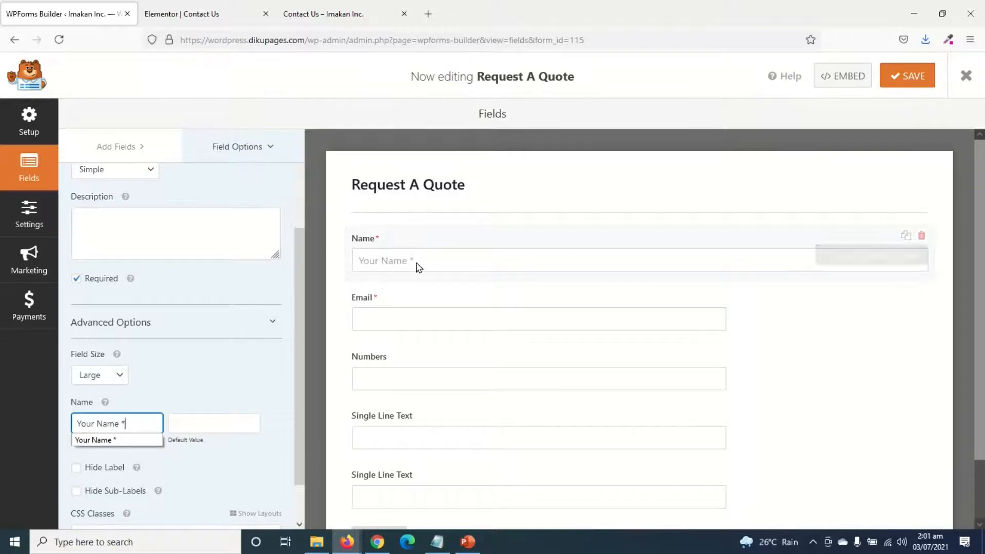
left_click(76, 468)
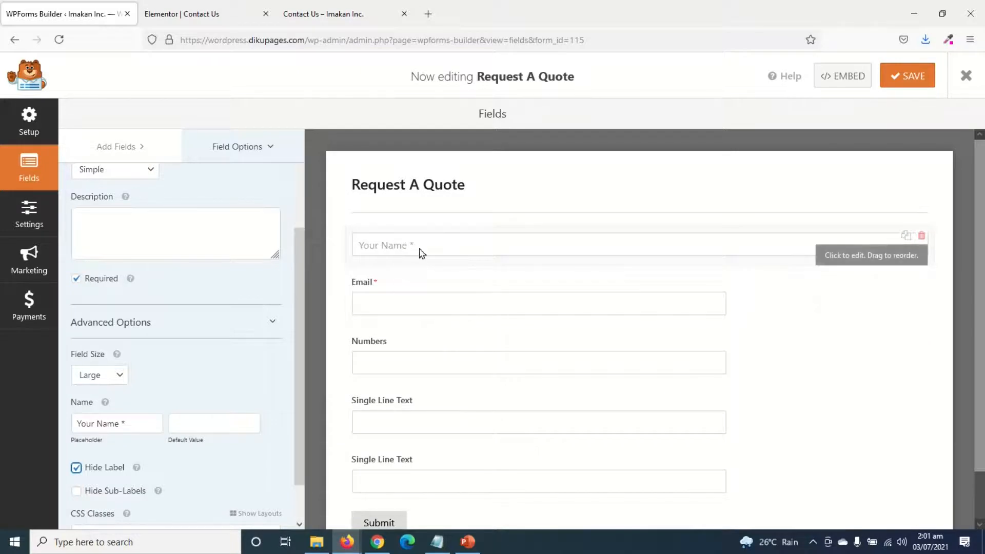
Set the Email field's size to Large, give it the placeholder "Your Email *" and hide its label
left_click(382, 288)
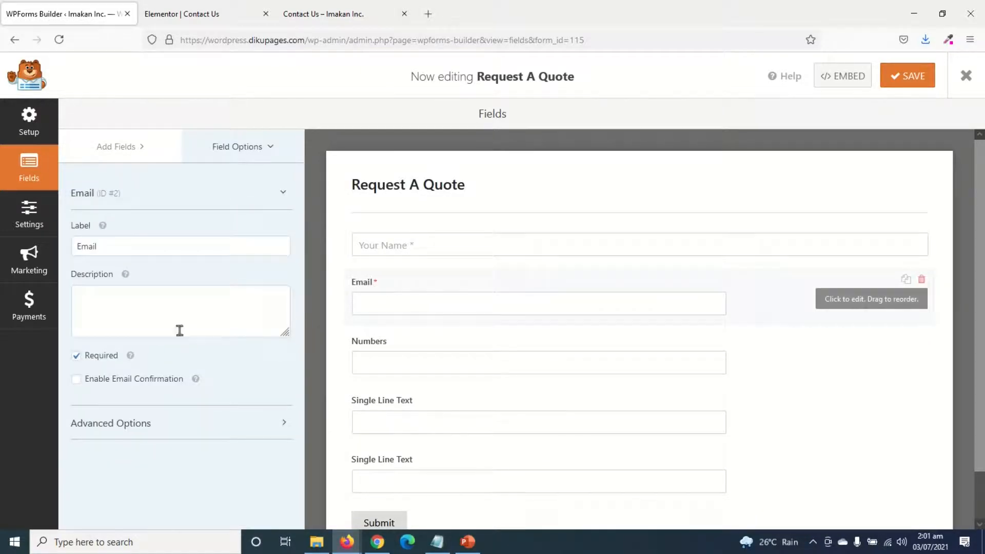
left_click(124, 423)
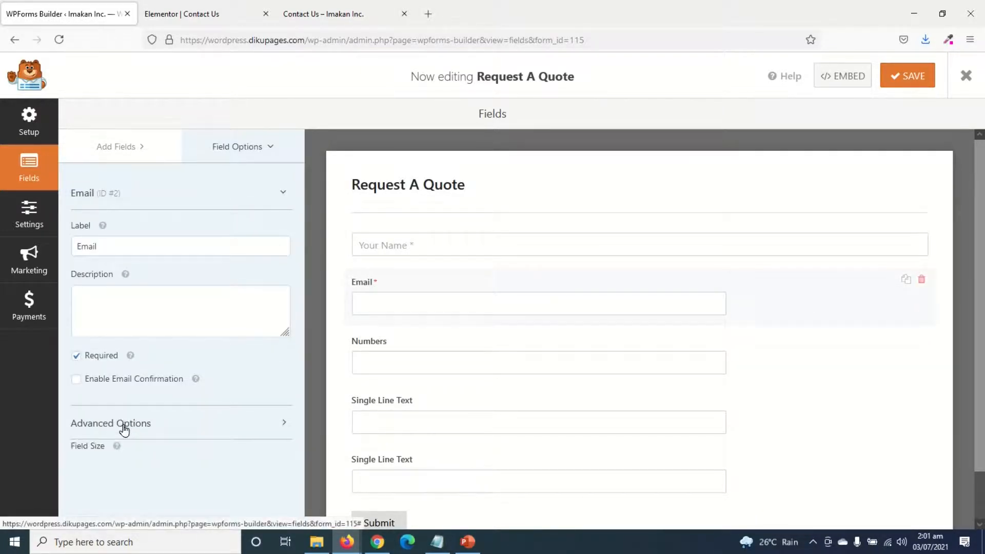
scroll(123, 429, "down", 3)
left_click(100, 350)
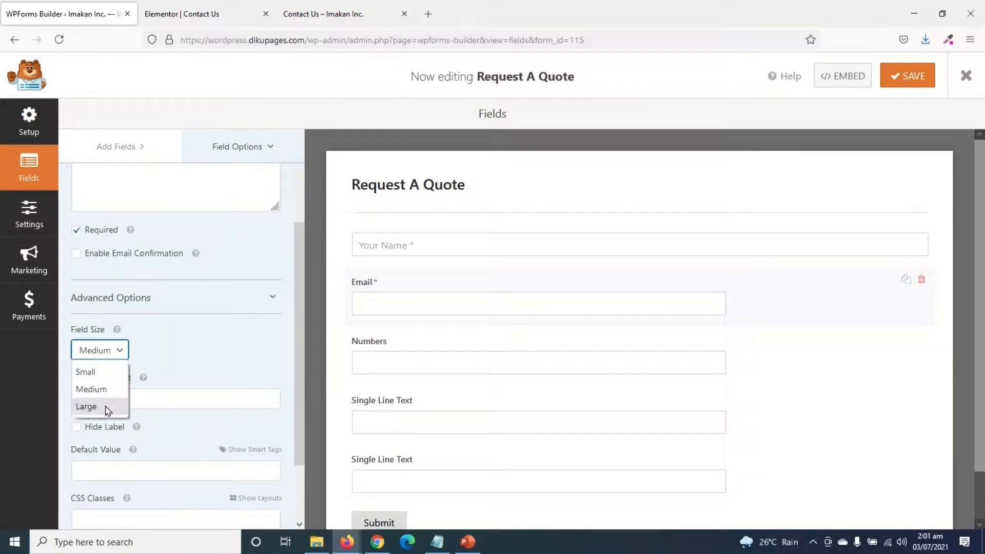
left_click(106, 406)
left_click(122, 398)
type("Y")
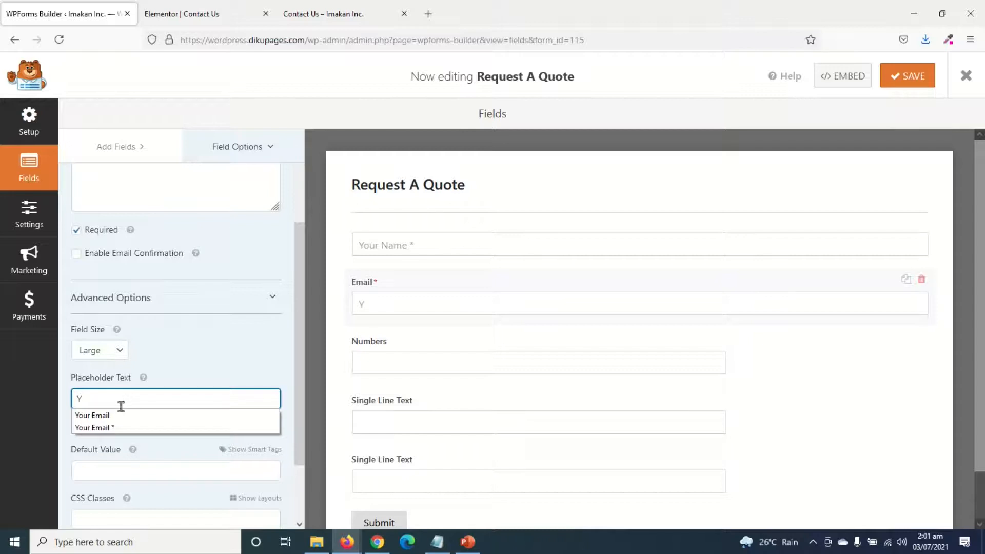
left_click(128, 428)
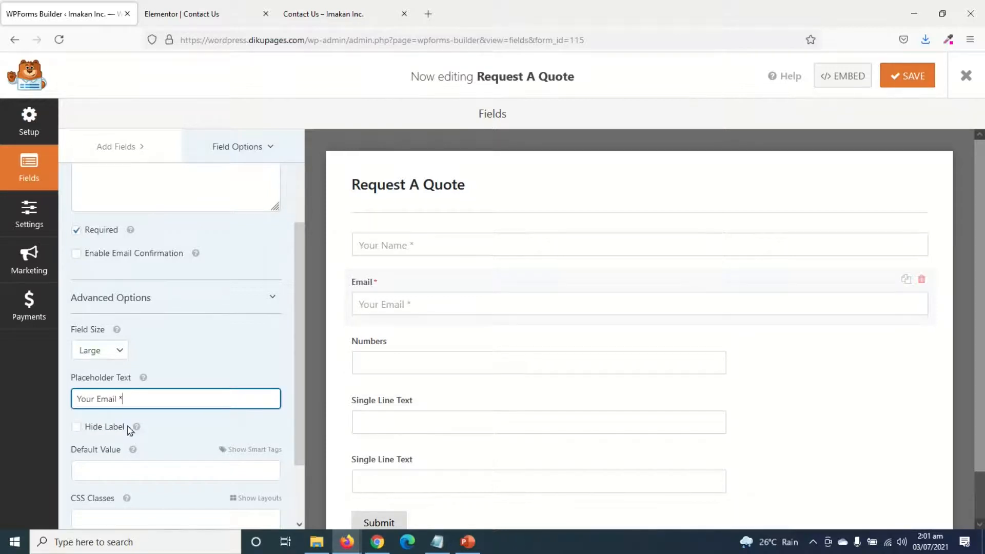
left_click(99, 428)
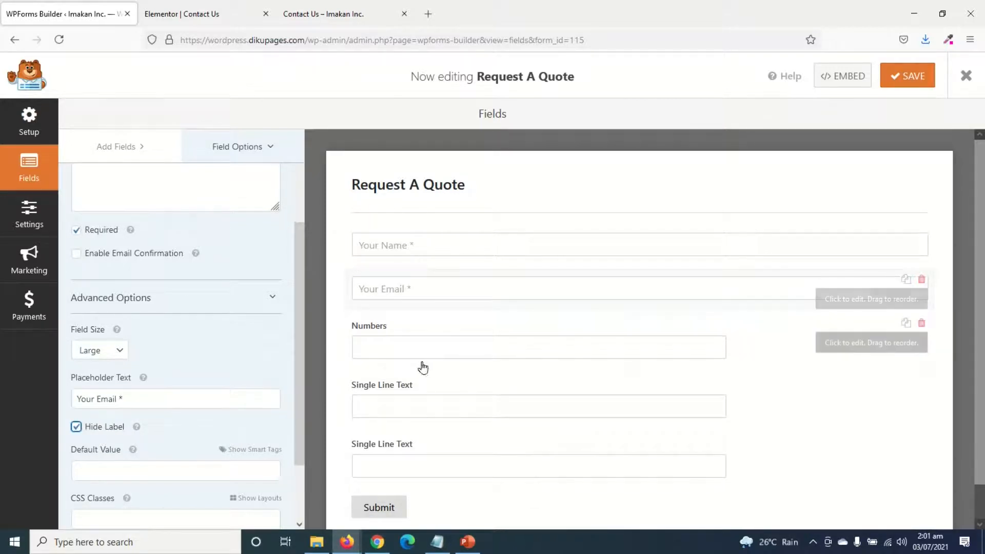
Make the Numbers field required and Large, with the placeholder "Phone *" and its label hidden
left_click(402, 335)
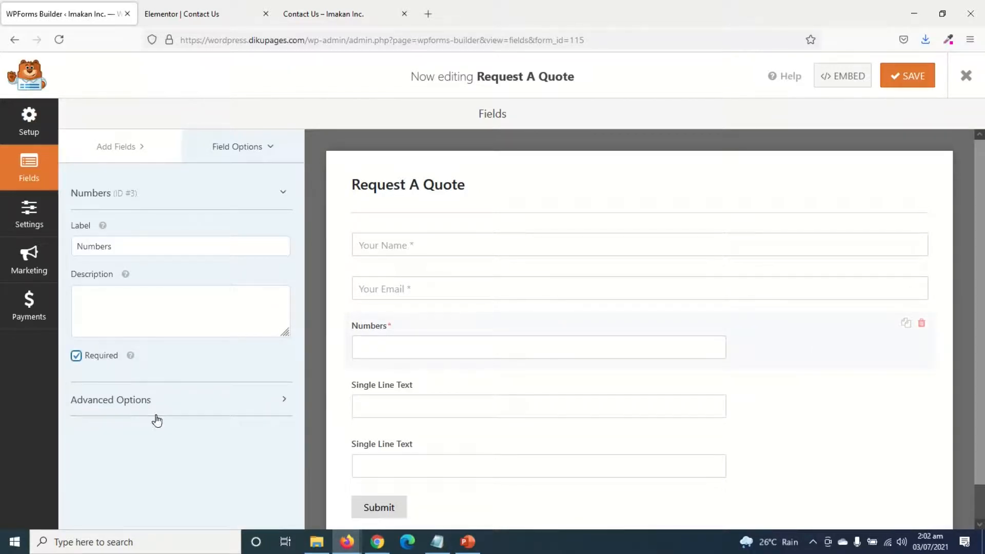
left_click(120, 402)
scroll(118, 370, "down", 3)
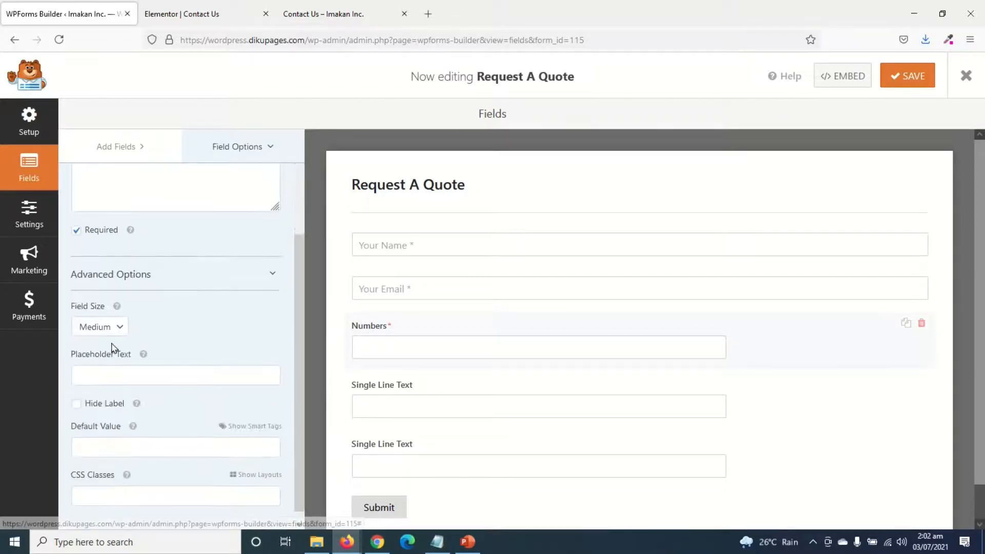
left_click(105, 329)
left_click(106, 383)
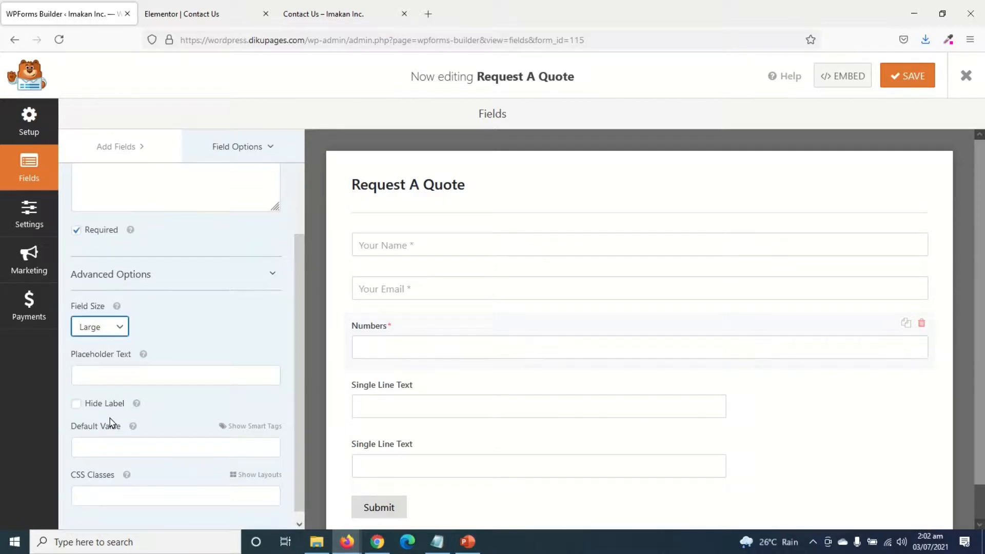
left_click(108, 374)
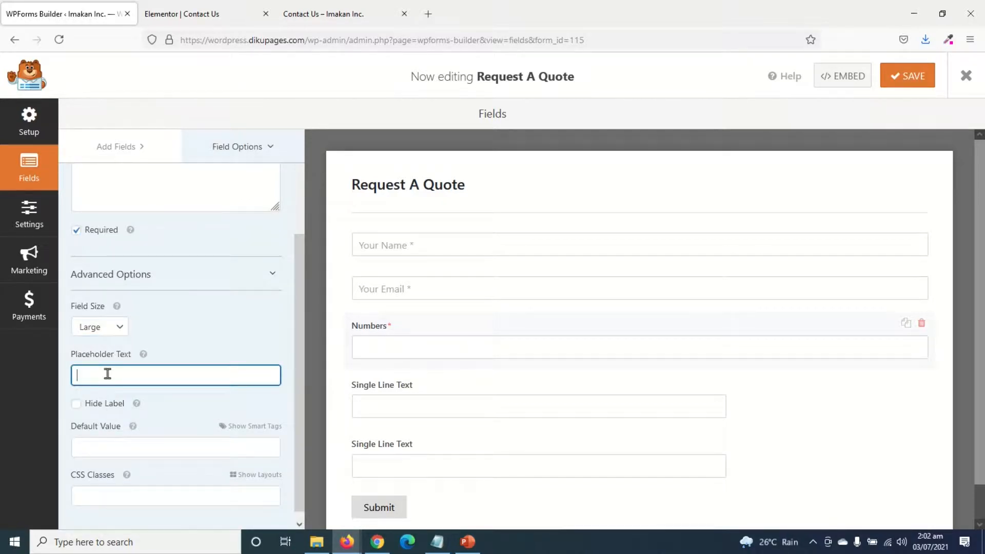
type("Pho")
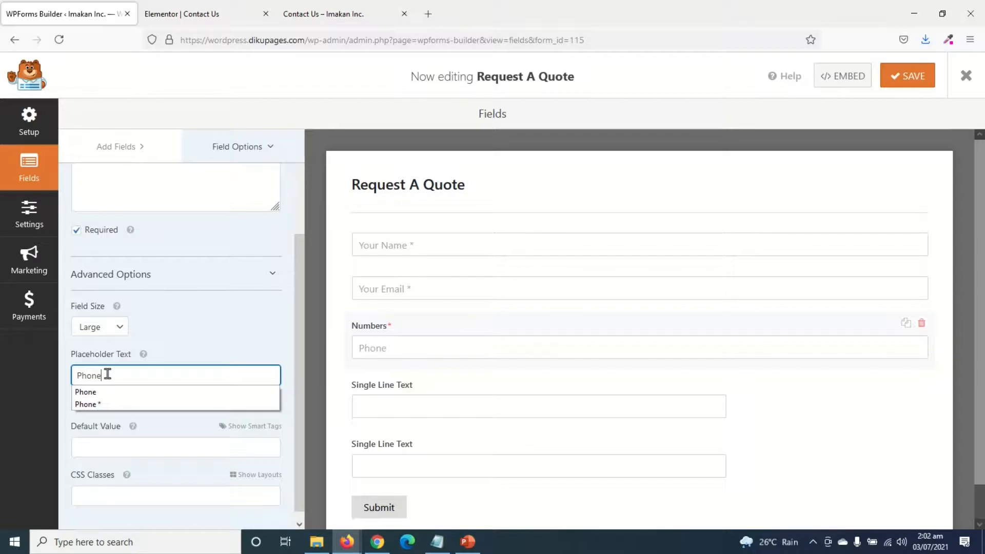
type("ne")
left_click(103, 404)
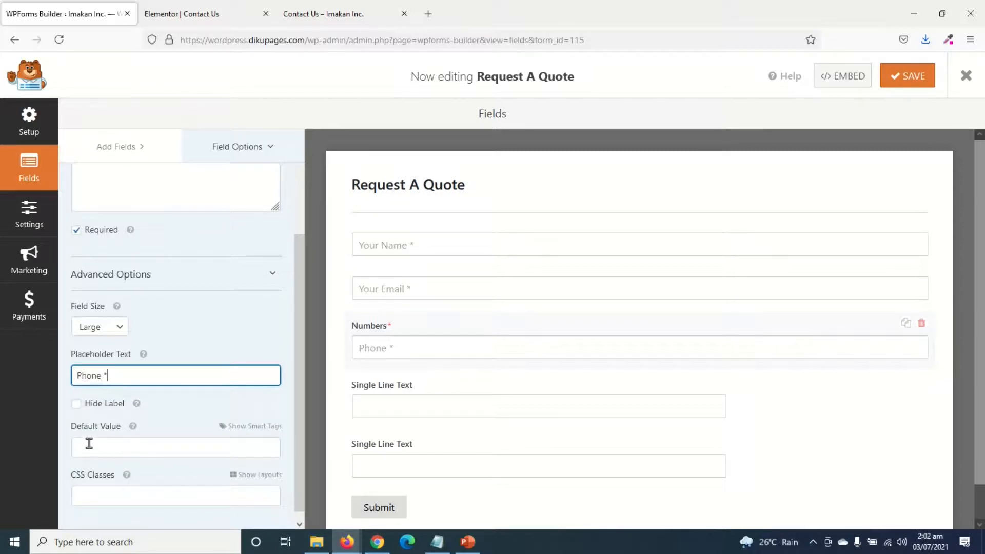
left_click(77, 406)
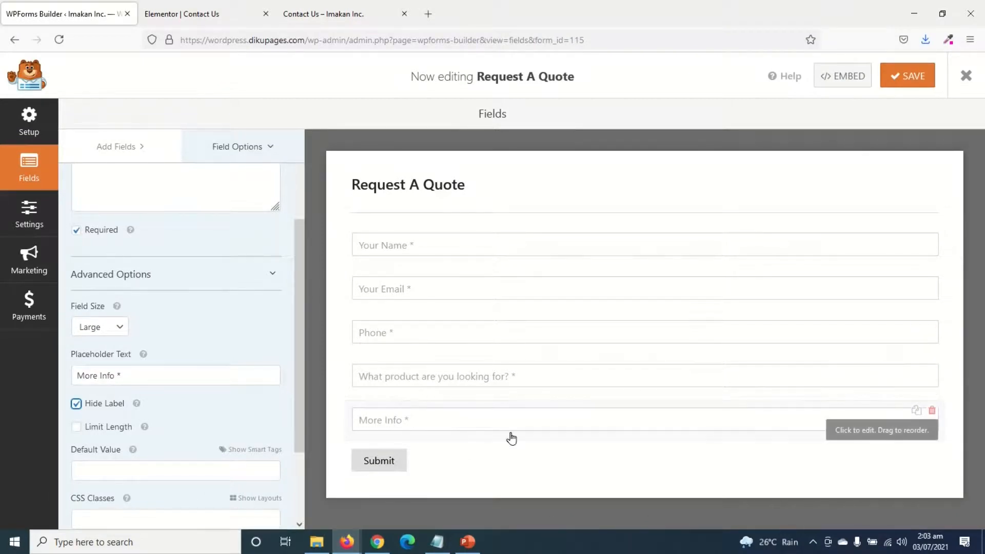
Examine the form's general settings, including the form name and the submit button text
left_click(34, 225)
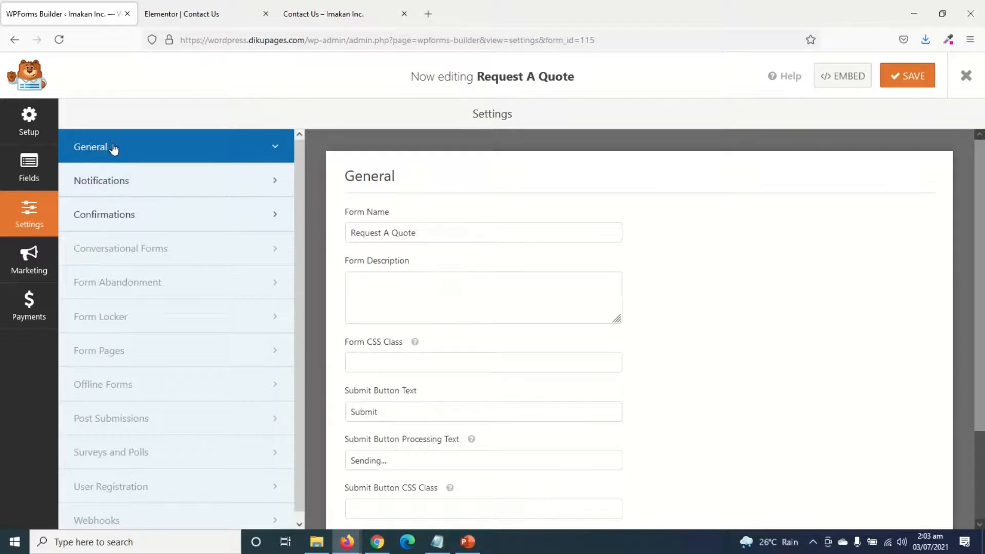
left_click(429, 232)
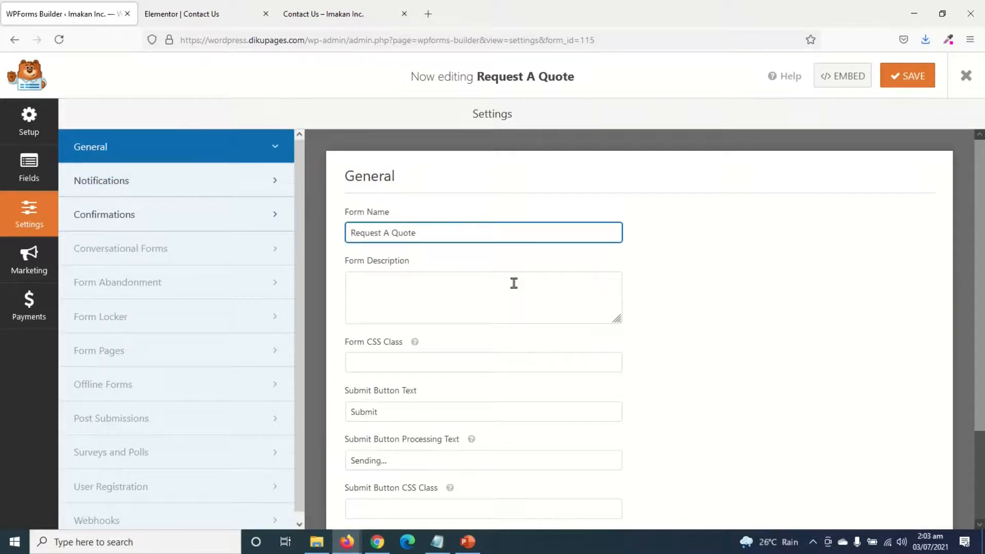
scroll(514, 284, "down", 2)
left_click_drag(384, 354, 272, 358)
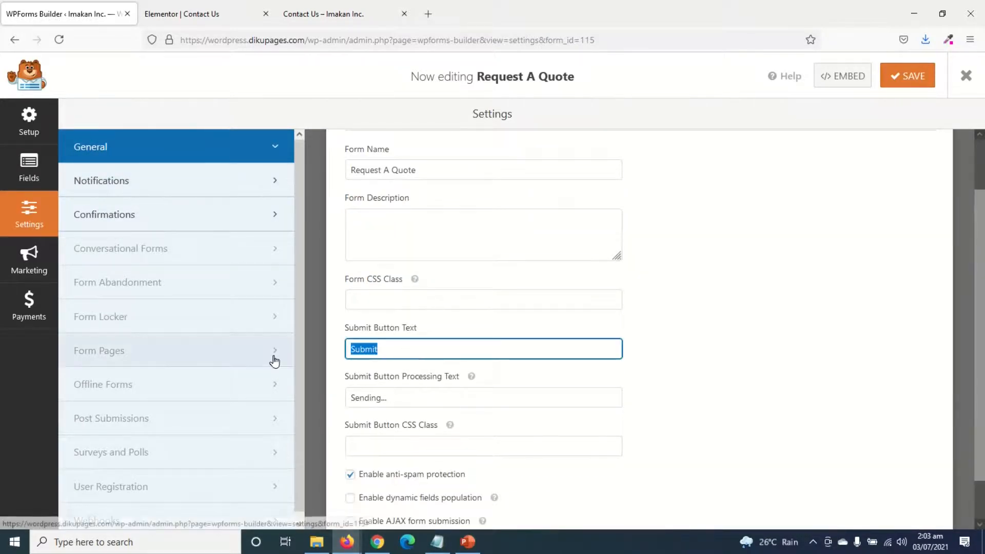
Examine the default notification's recipient address, sender email and email subject in the form's notification settings
left_click(125, 193)
left_click_drag(477, 322, 336, 312)
left_click_drag(472, 321, 341, 323)
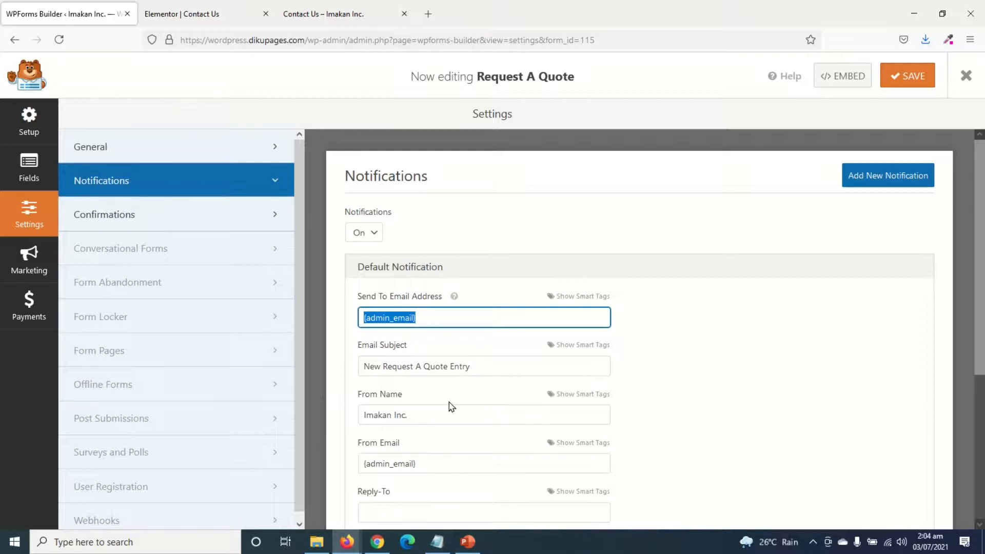
triple_click(431, 464)
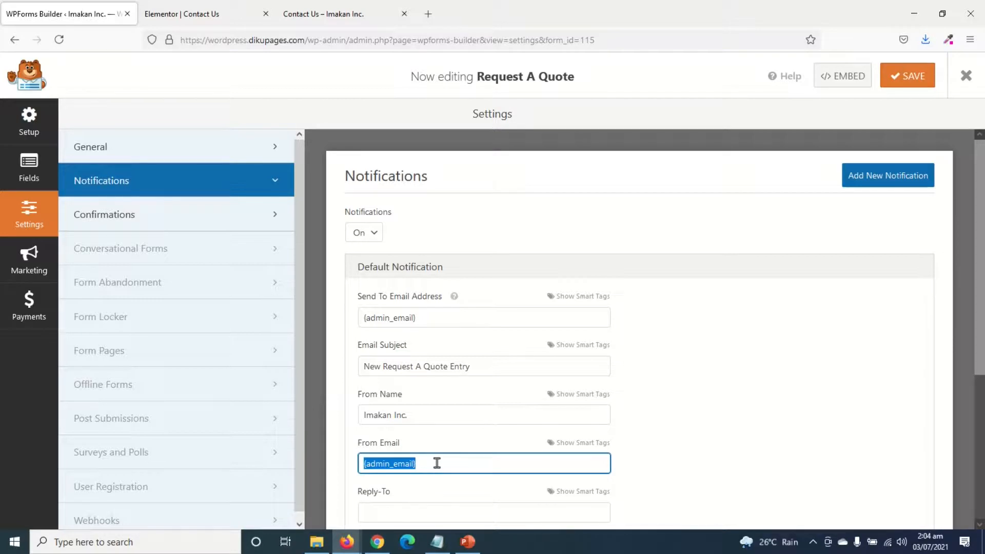
left_click(437, 464)
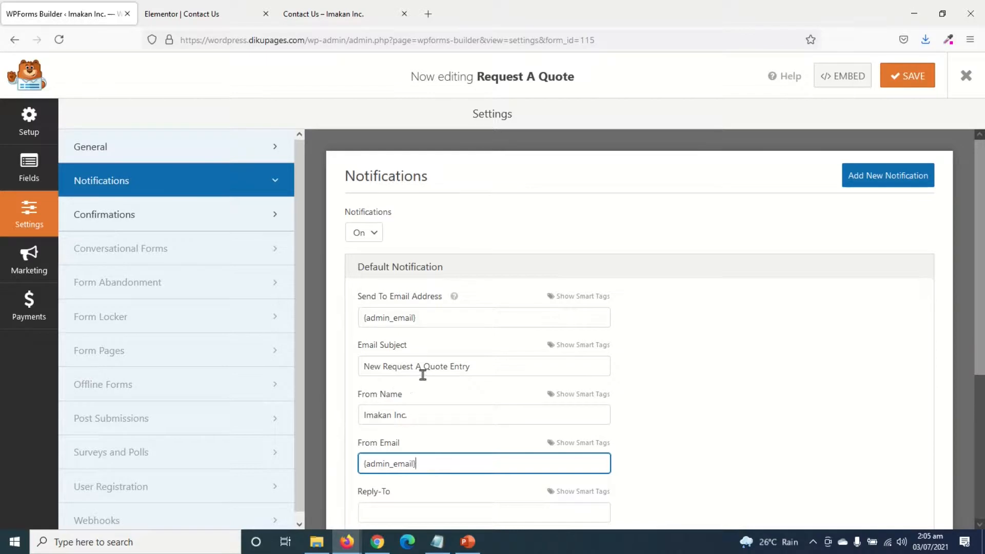
left_click_drag(497, 367, 311, 367)
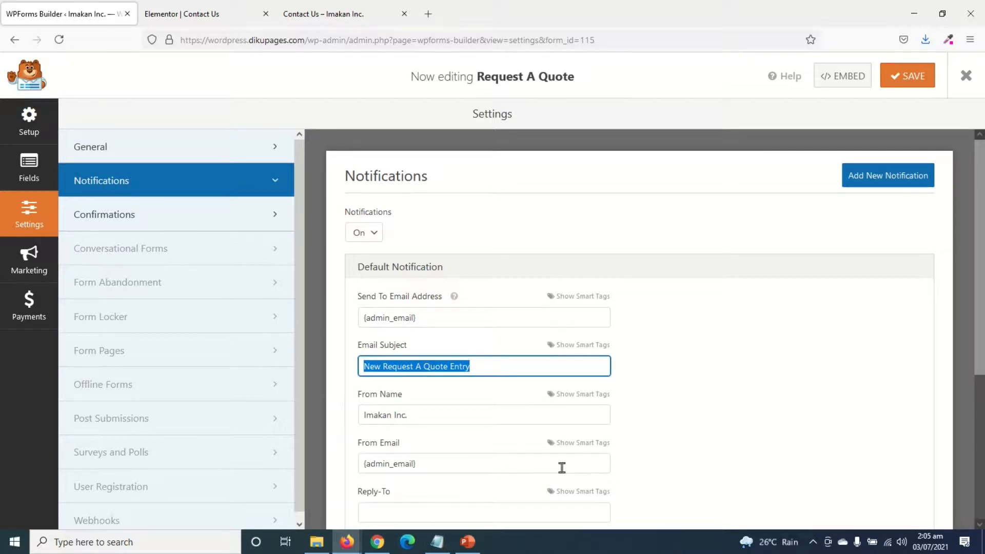
Change the confirmation message to "Thanks for requesting for a quote! We will be in touch with you shortly."
left_click(125, 215)
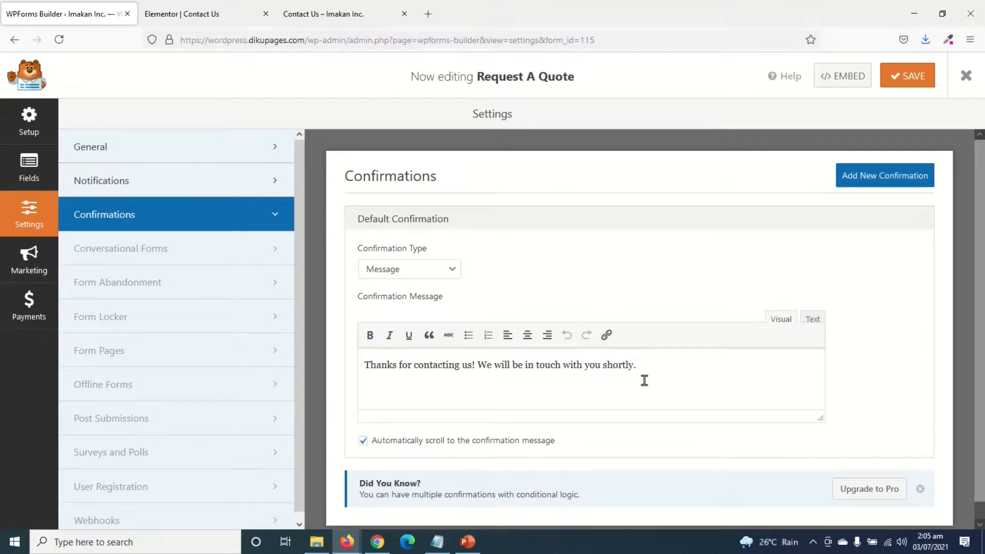
left_click(666, 370)
double_click(436, 367)
type("request")
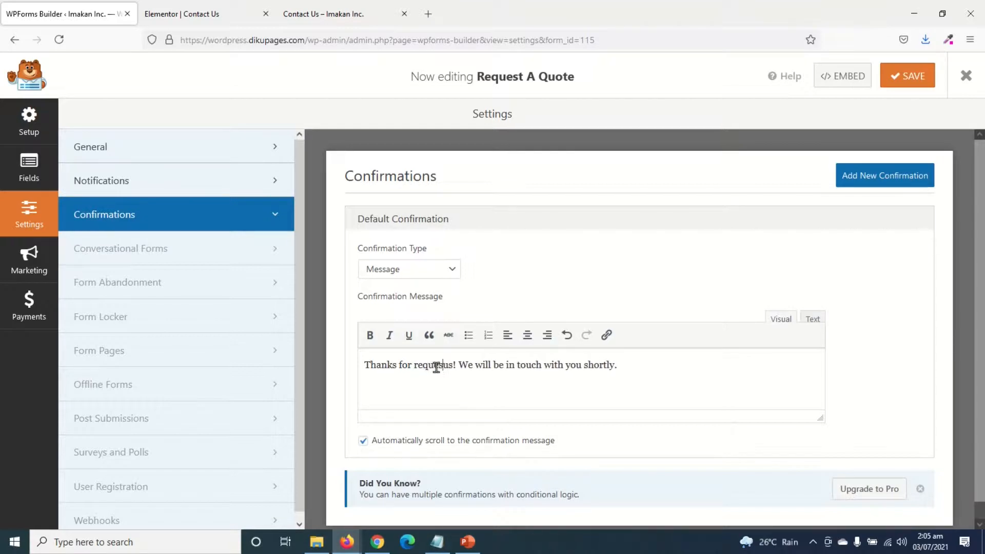
type("ing for a qu")
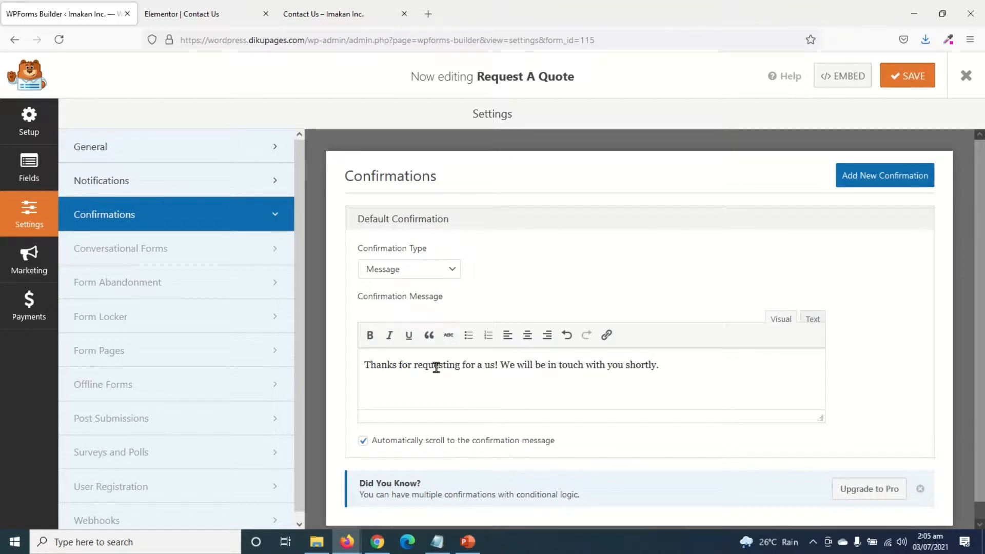
type("ote")
key("Delete")
key("Delete")
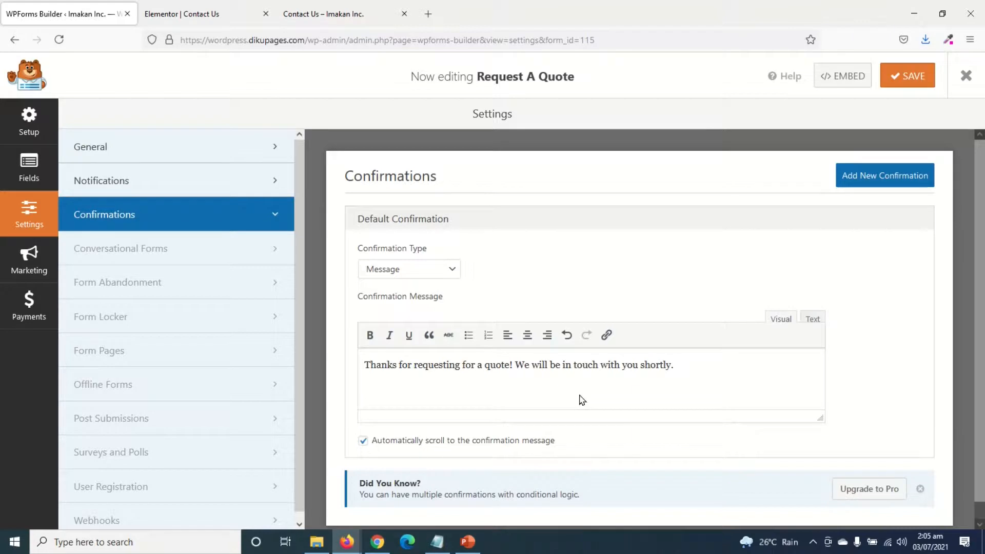
scroll(693, 364, "down", 1)
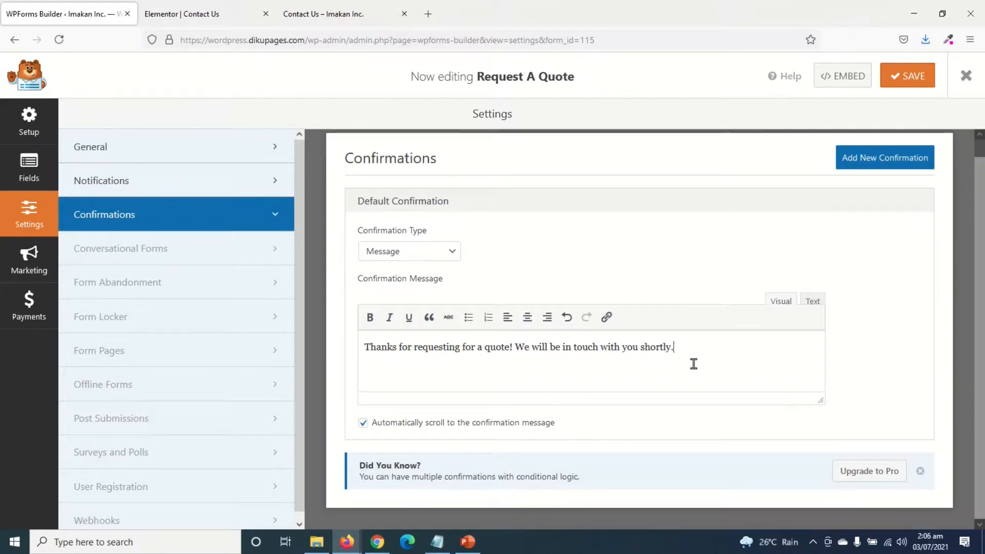
Save the Request A Quote form, then leave the form builder for the site's list of pages
left_click(913, 77)
left_click(966, 75)
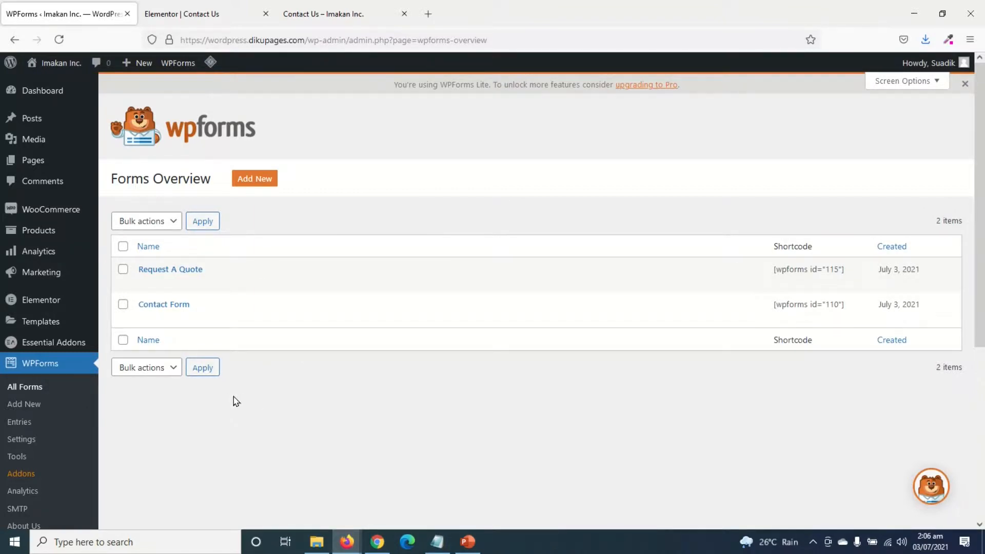
left_click(42, 162)
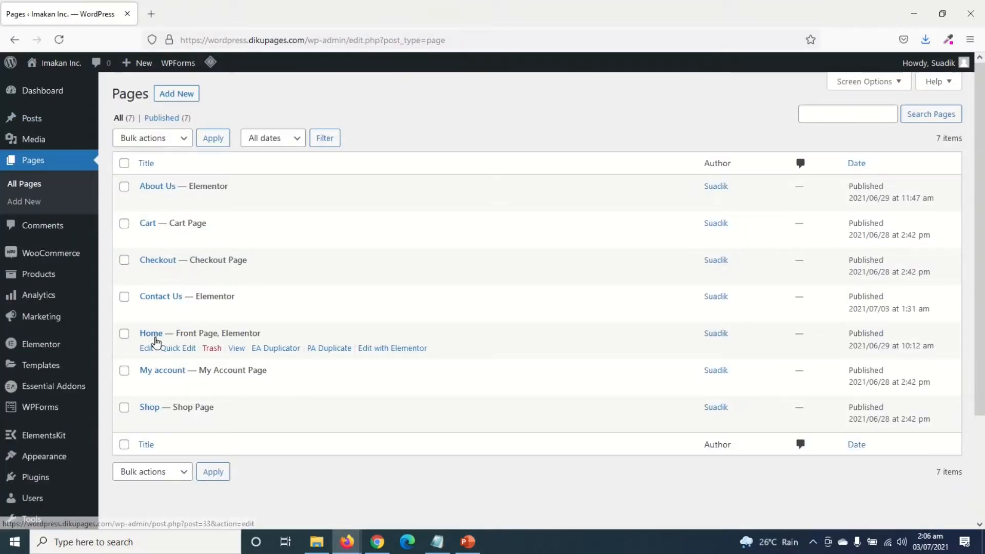
Open the Home page for editing with Elementor in a new browser tab
right_click(395, 351)
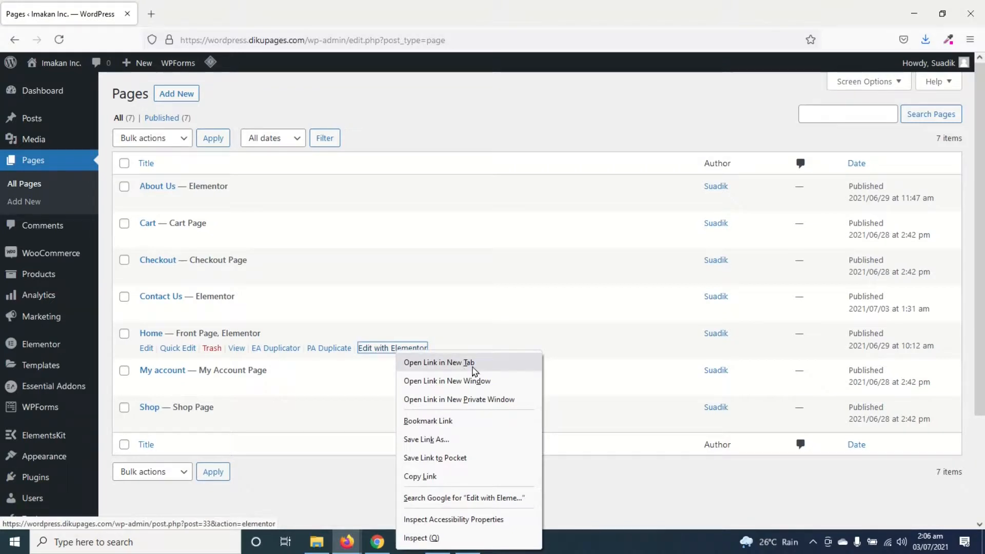
left_click(439, 362)
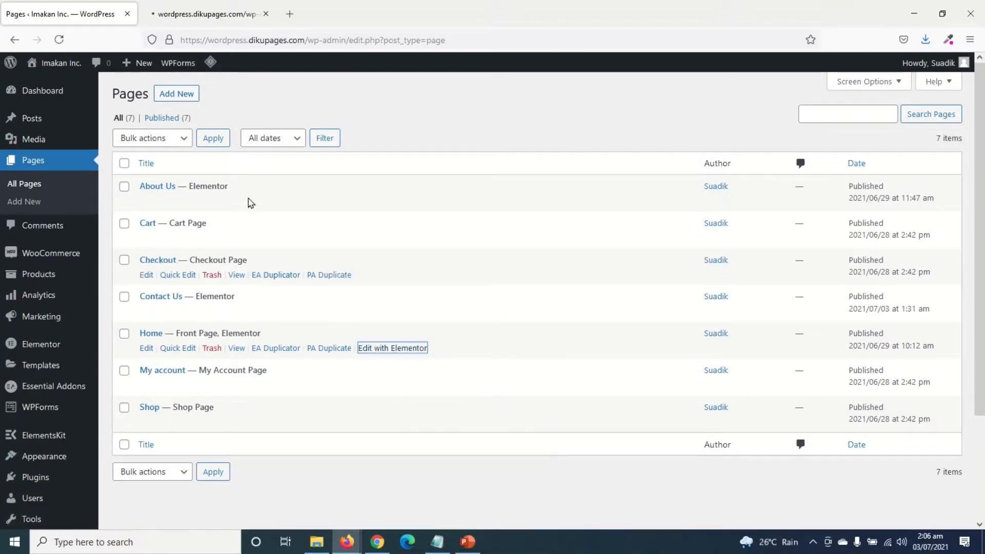
left_click(197, 19)
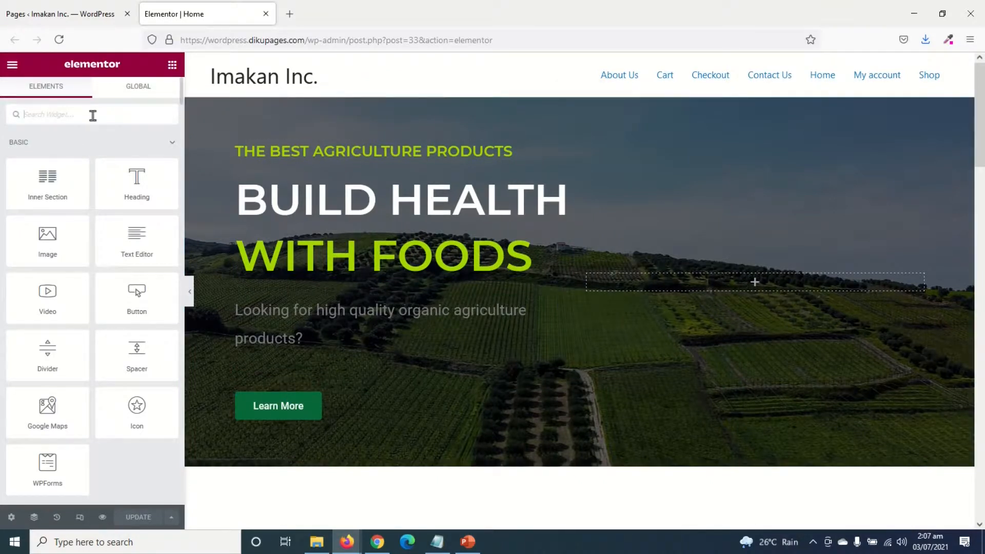
Add the Essential Addons WPForms widget to the hero section's empty column and load the Request A Quote form in it
type("w")
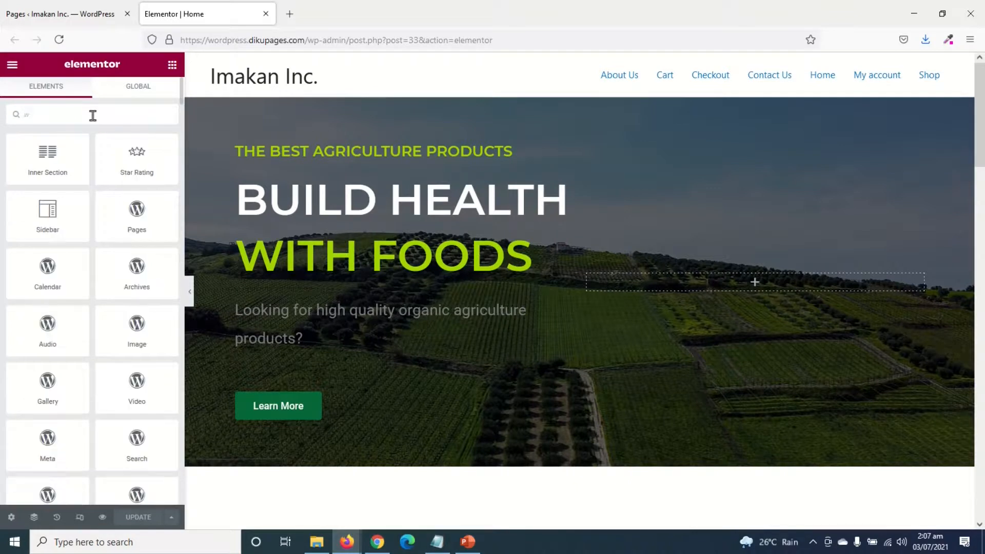
type("pforms")
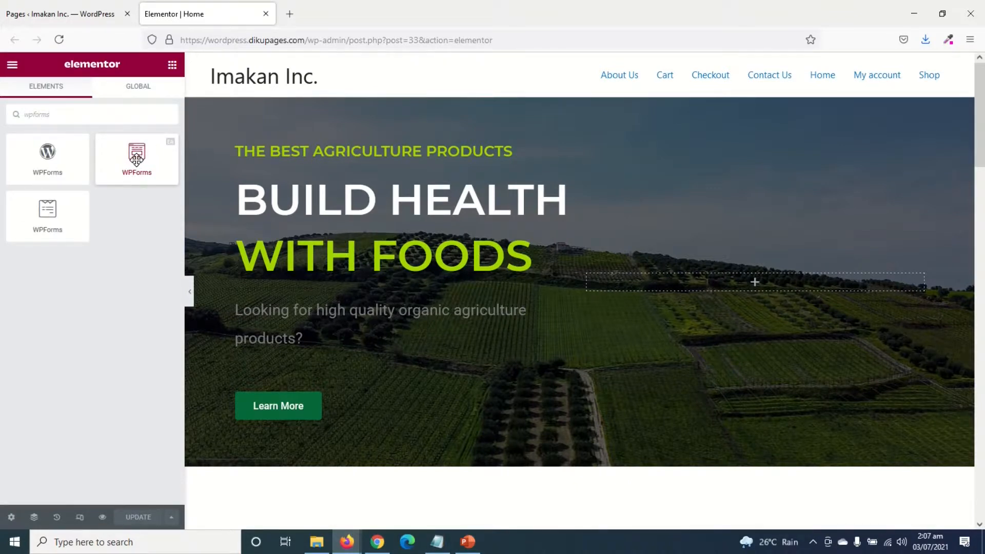
left_click_drag(137, 157, 785, 283)
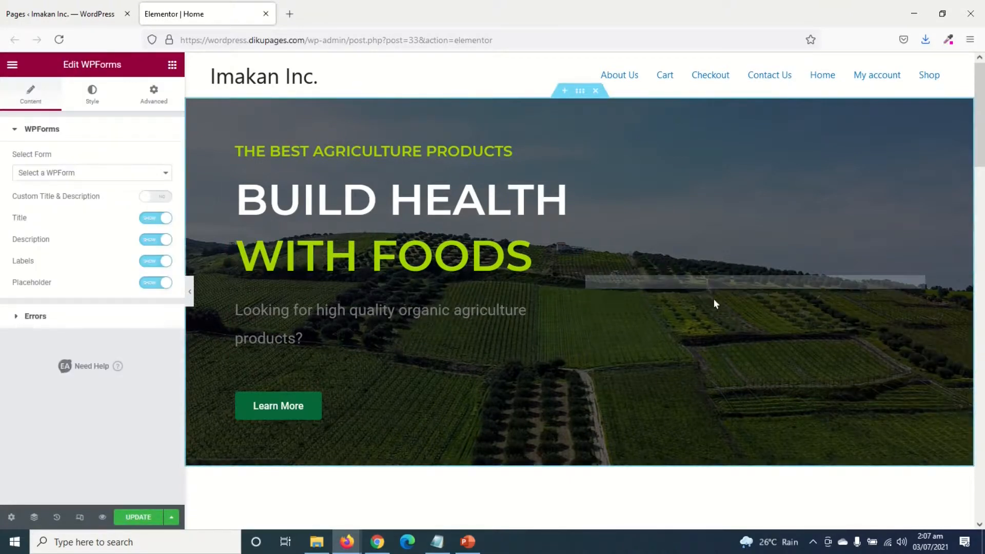
left_click(81, 175)
left_click(77, 219)
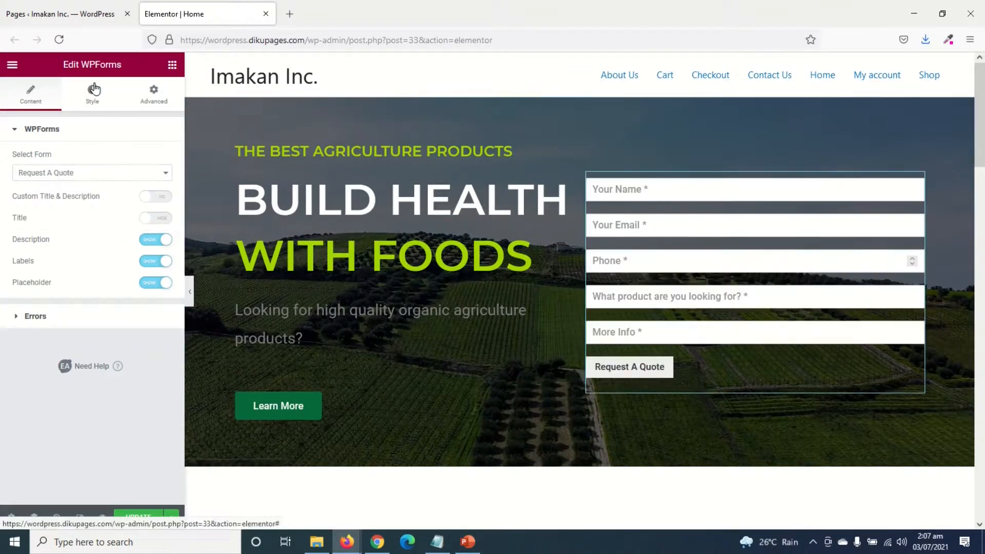
Center the form's title and set its text color to the global White
left_click(94, 89)
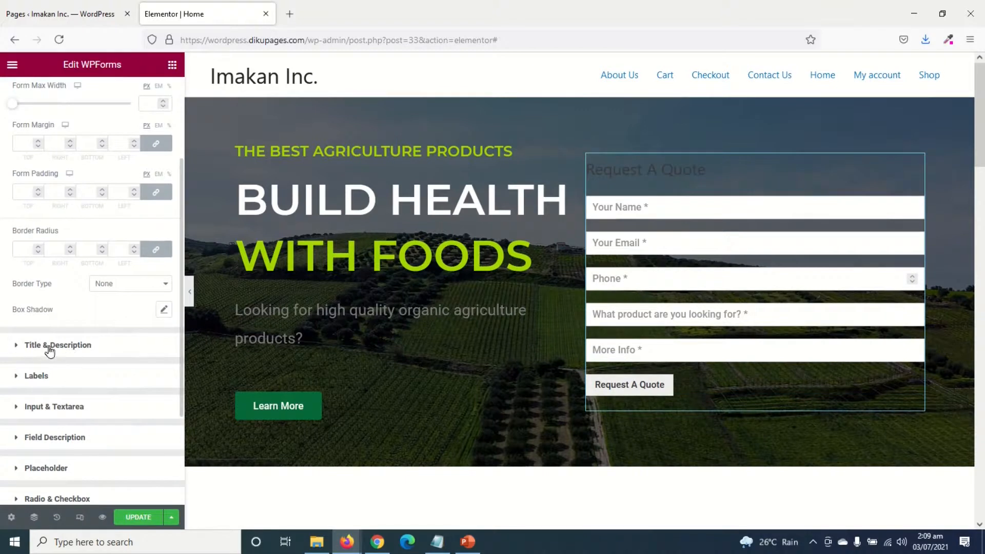
left_click(58, 345)
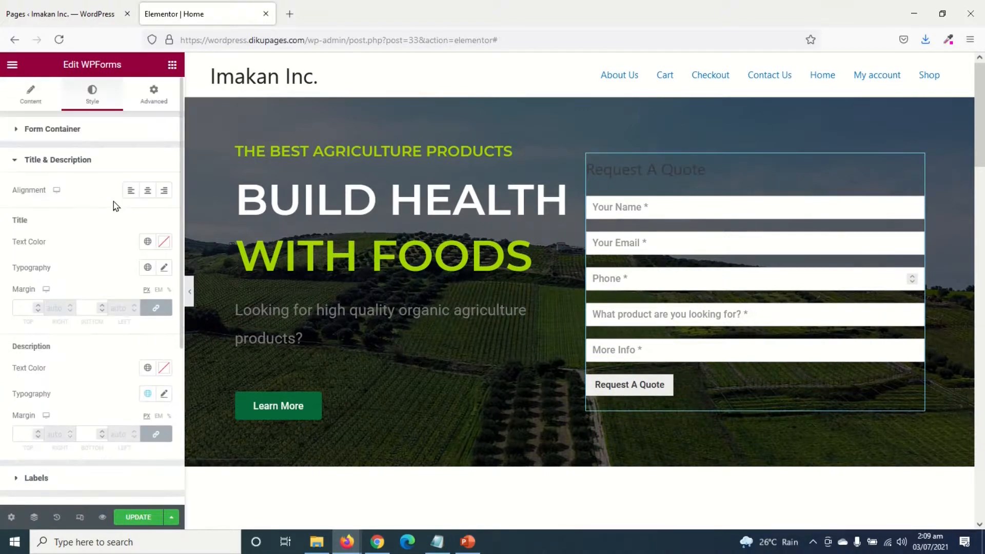
left_click(148, 192)
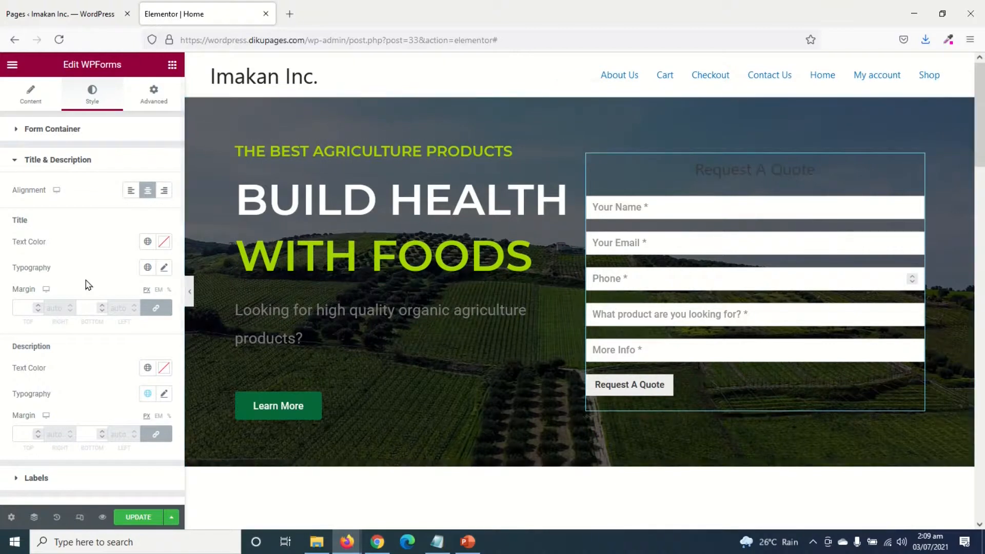
left_click(148, 241)
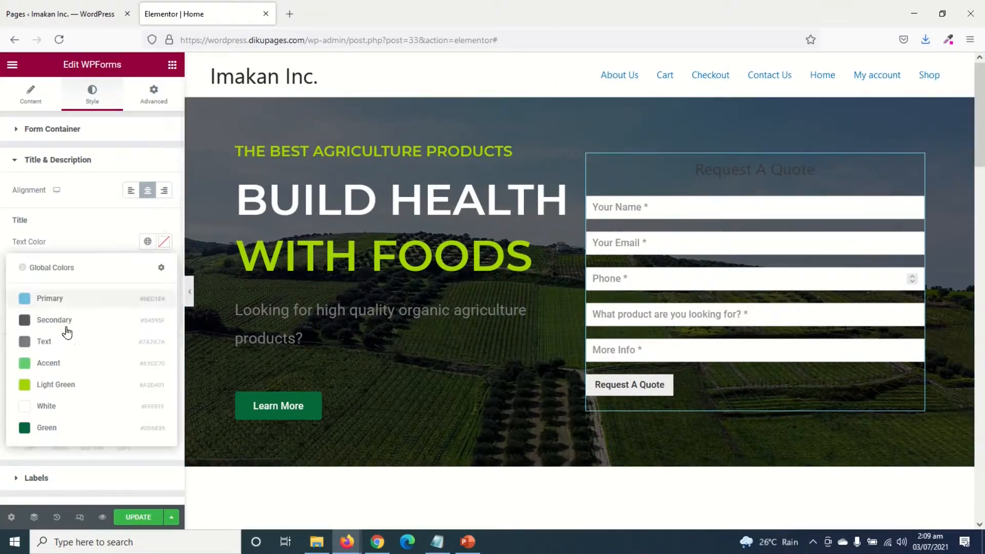
left_click(39, 403)
Set the background color of the form's input fields to light gray #B7B7B7
scroll(39, 404, "down", 5)
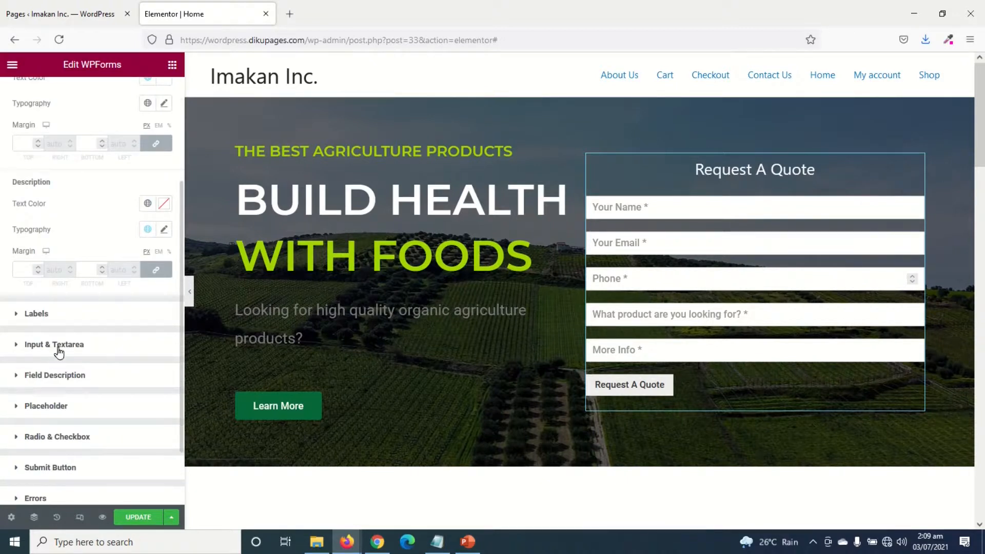
left_click(59, 352)
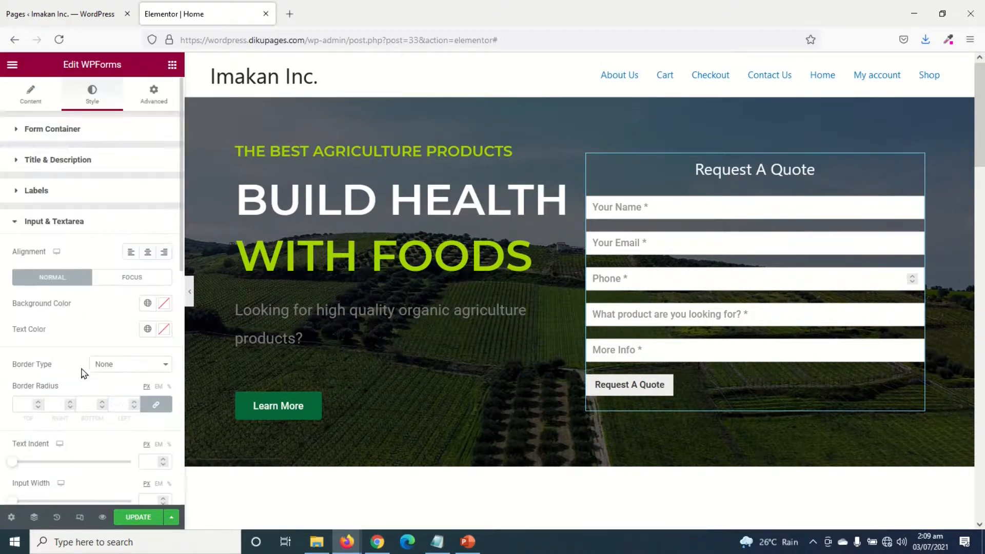
left_click(661, 210)
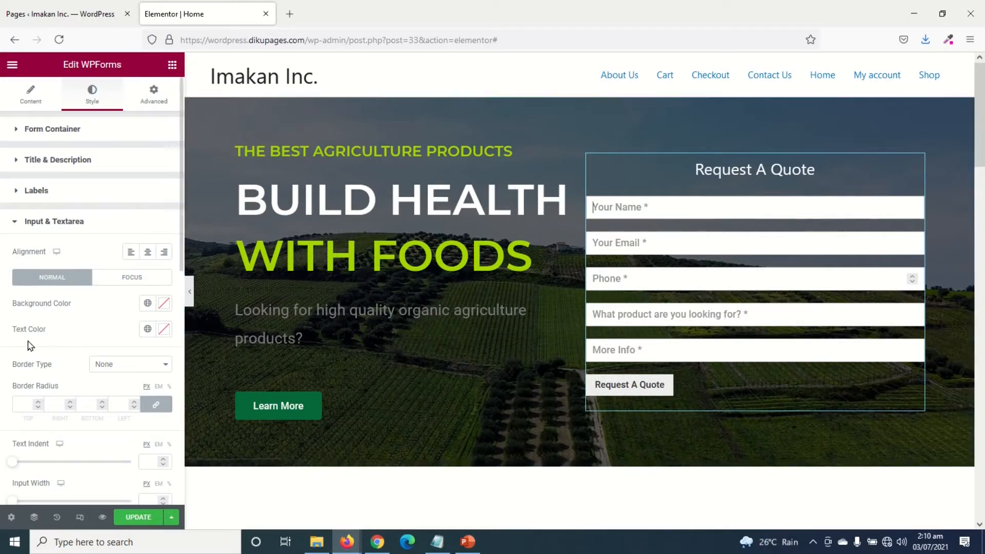
left_click(164, 303)
left_click_drag(77, 395, 19, 383)
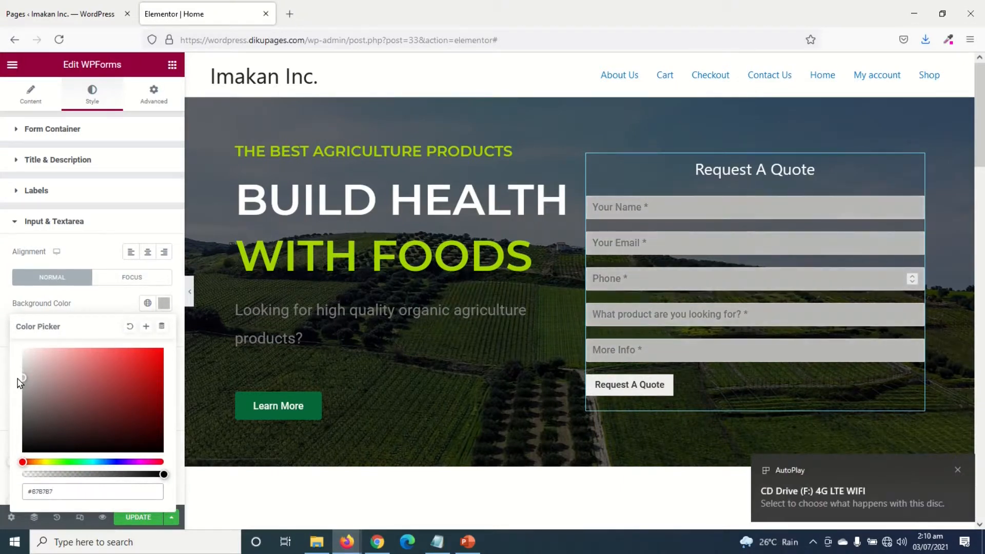
Set the form's submit button to Full Width
scroll(112, 347, "down", 8)
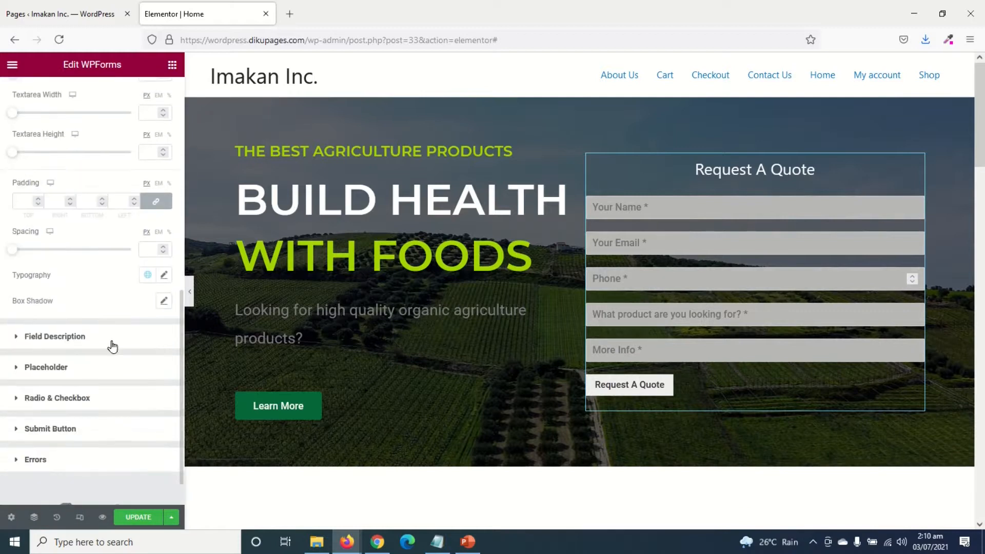
left_click(62, 429)
left_click(140, 402)
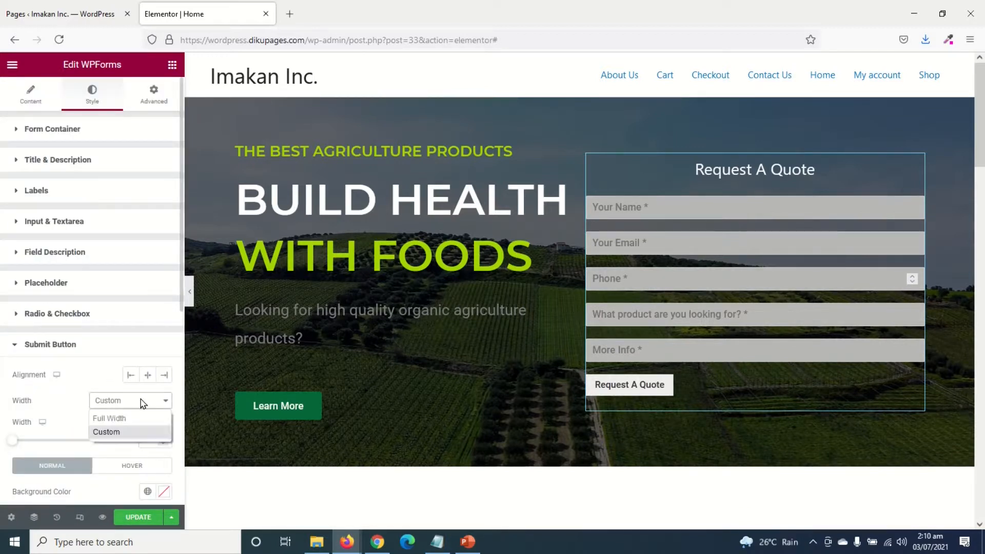
left_click(110, 418)
Give the submit button the global Green background and White text in its normal state
scroll(28, 359, "down", 2)
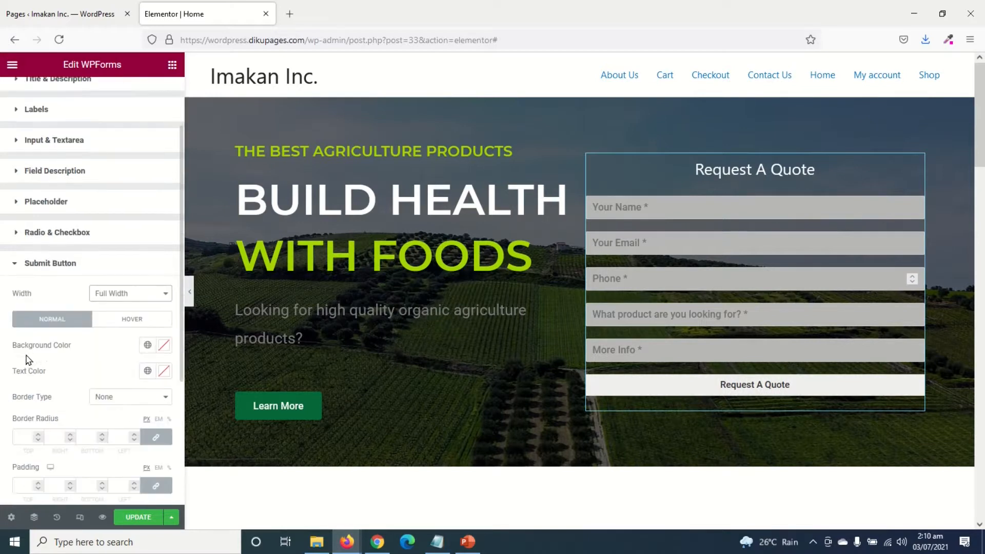
left_click(147, 345)
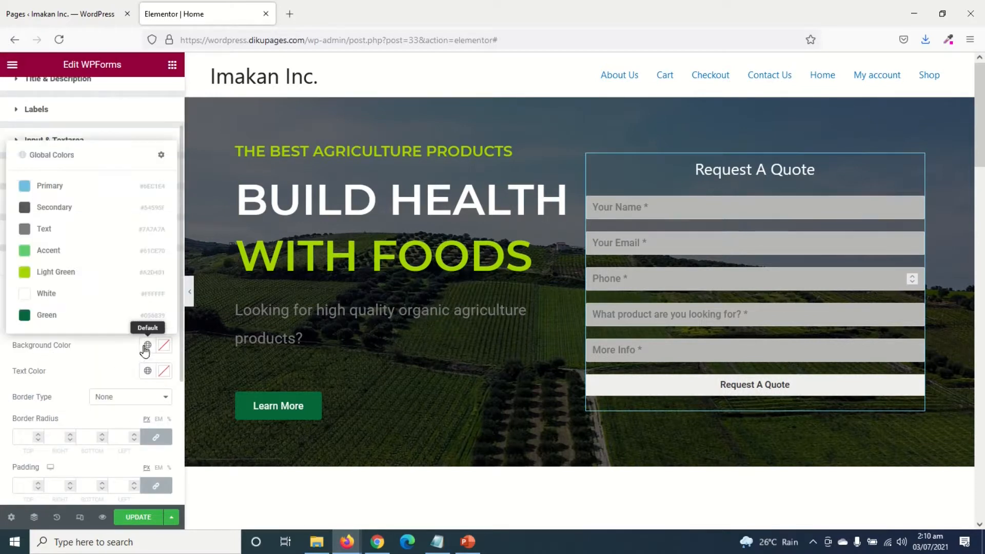
left_click(55, 322)
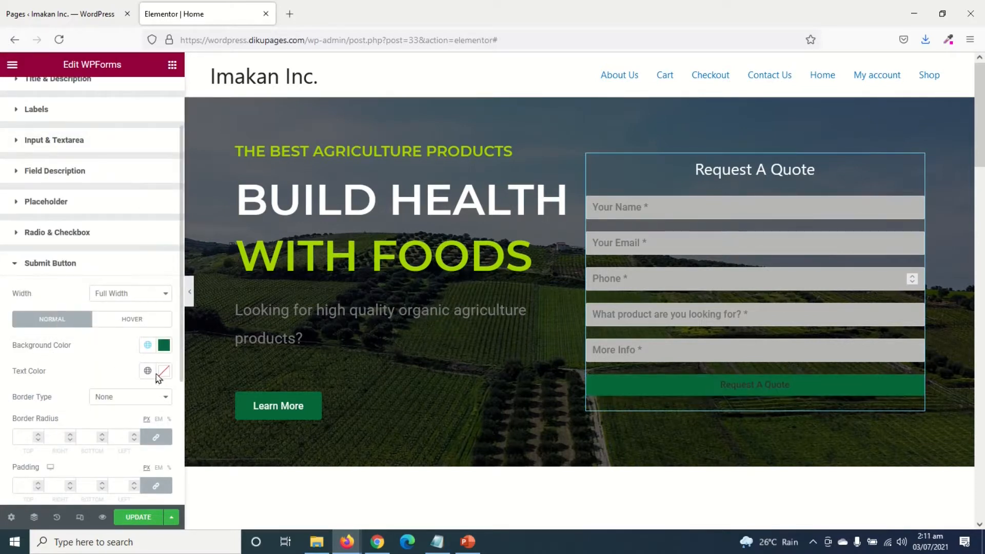
left_click(147, 372)
left_click(47, 319)
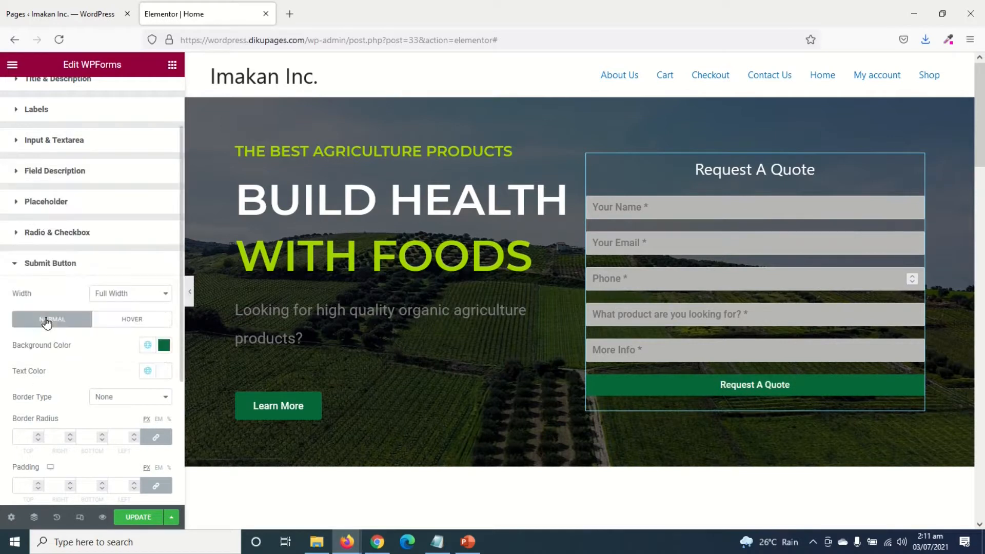
Give the submit button's hover state the global Light Green background and White text
left_click(122, 321)
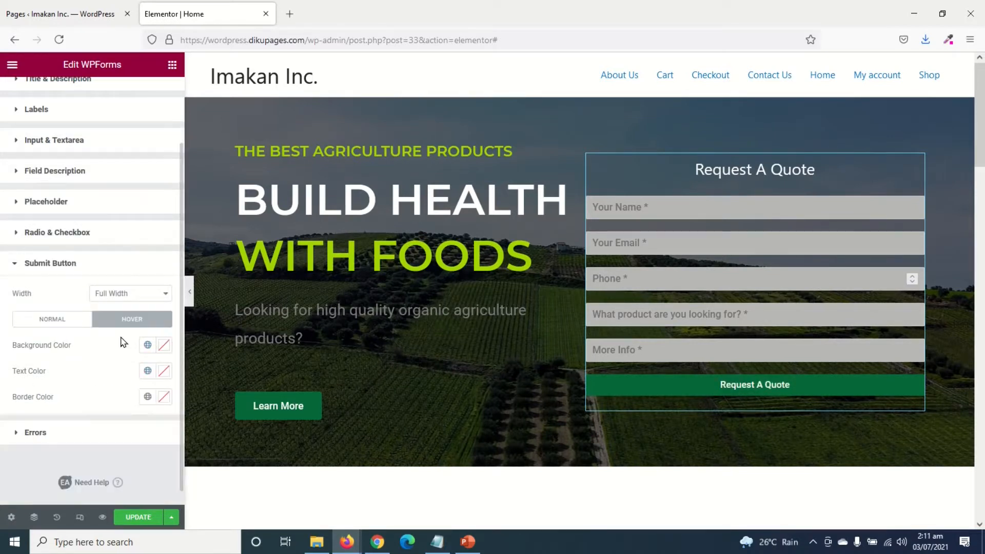
left_click(147, 345)
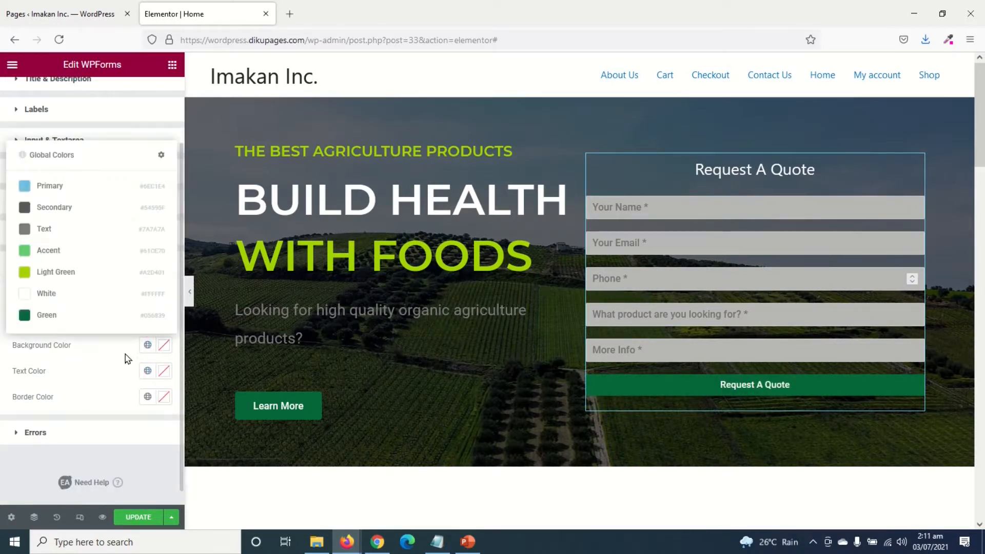
left_click(49, 274)
left_click(147, 371)
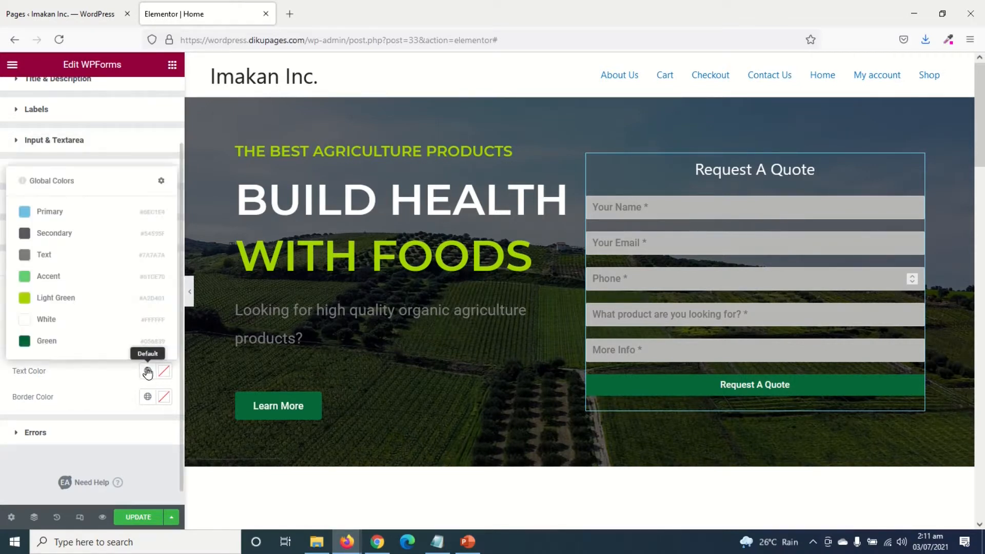
left_click(52, 326)
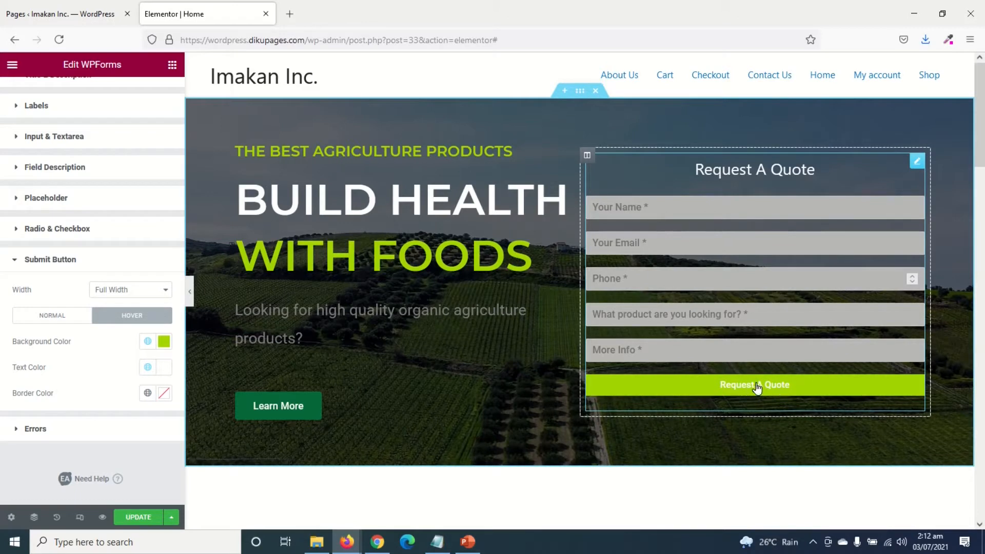
Set the submit button's typography transform to Uppercase
left_click(41, 320)
scroll(108, 356, "down", 5)
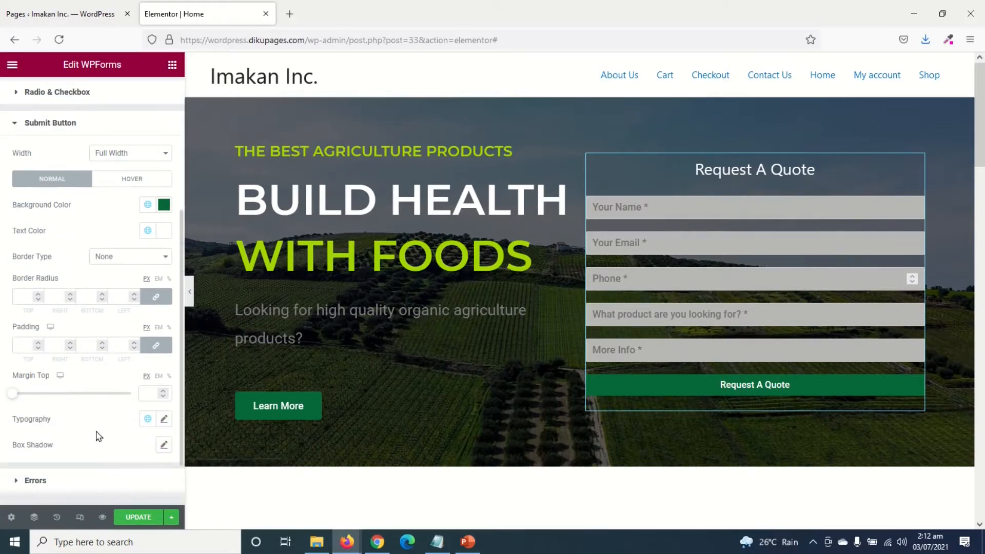
left_click(165, 422)
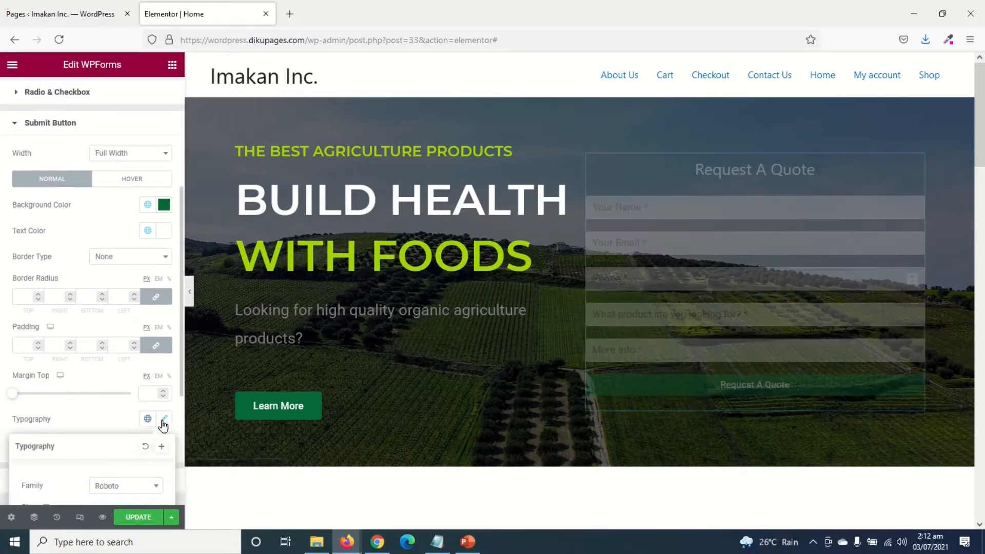
scroll(154, 427, "down", 5)
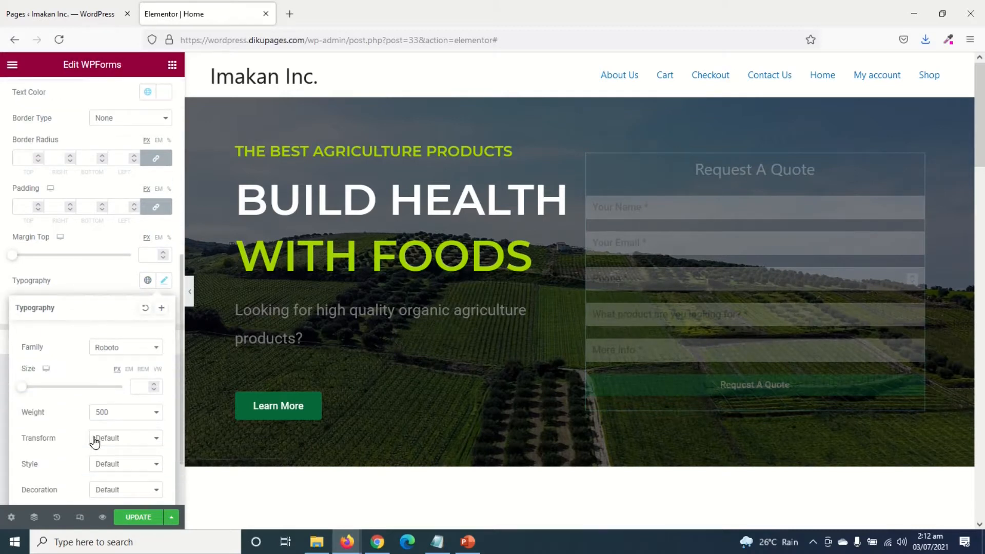
left_click(125, 439)
left_click(129, 475)
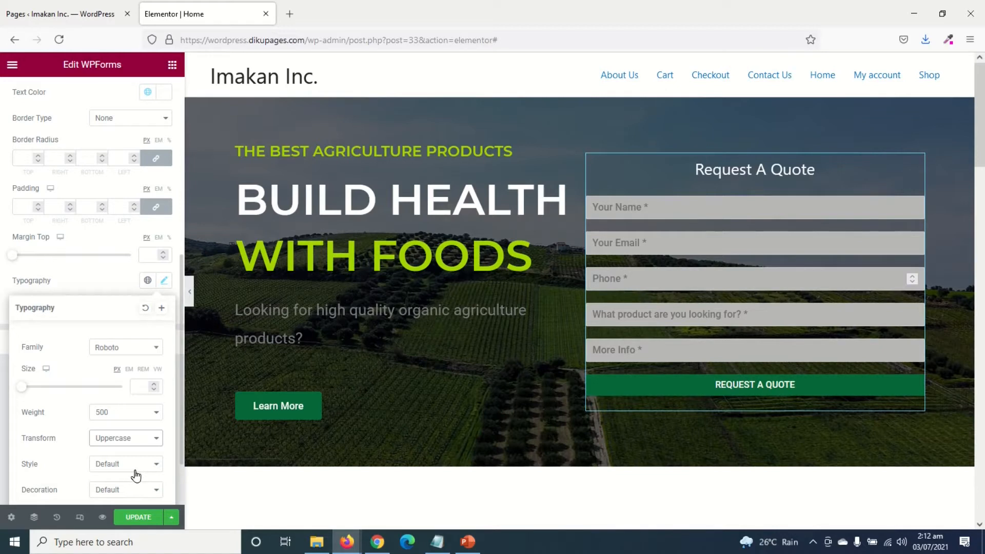
Update the Home page, preview the changes, and return to the Elementor editor
left_click(131, 518)
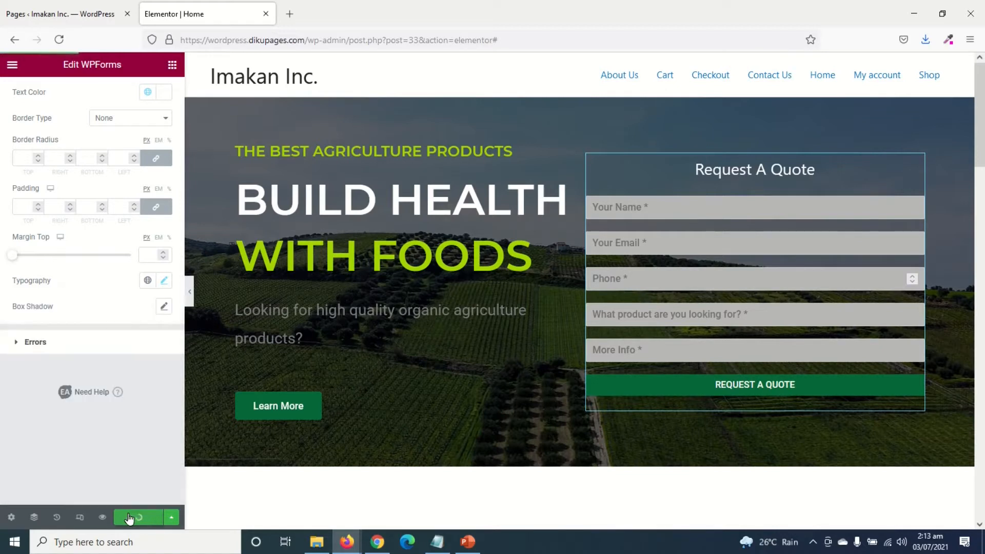
left_click(101, 519)
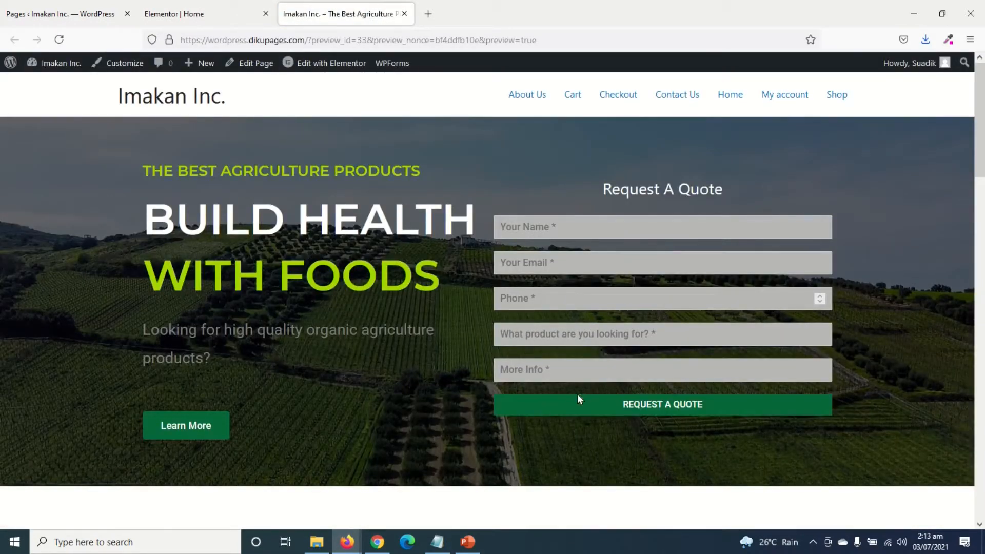
left_click(203, 22)
Unlink the quote form widget's padding values and set its right and left padding to 20 px
scroll(136, 172, "up", 5)
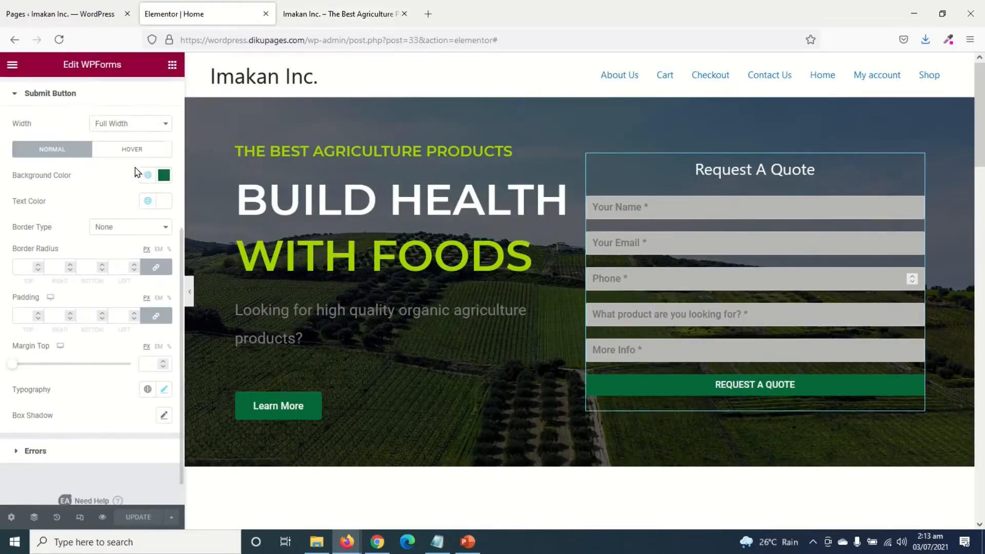
scroll(136, 173, "up", 2)
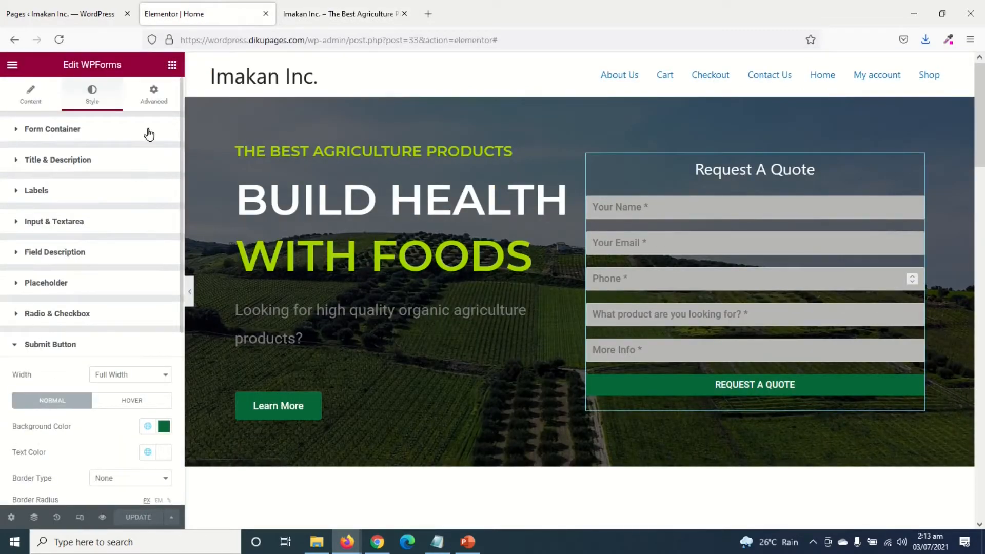
left_click(158, 99)
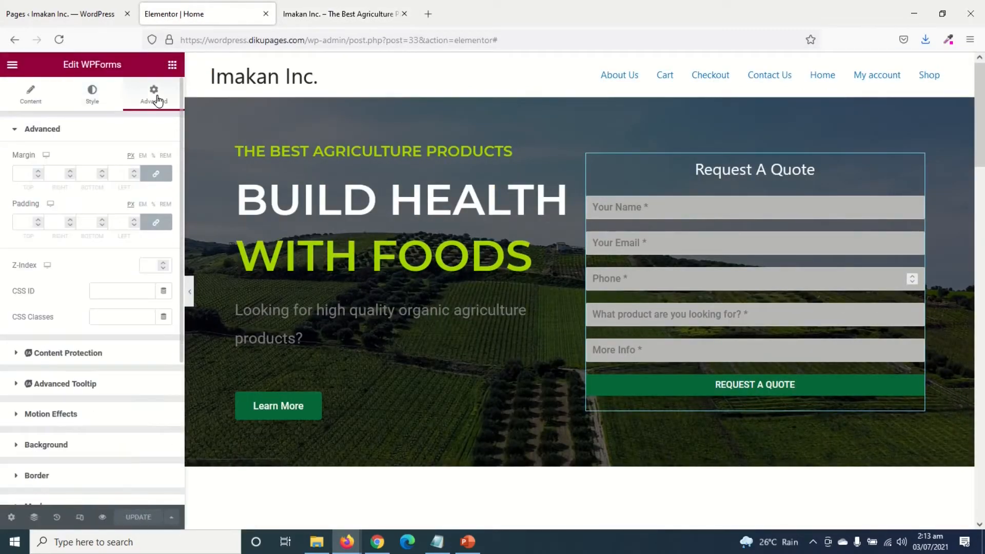
left_click(157, 224)
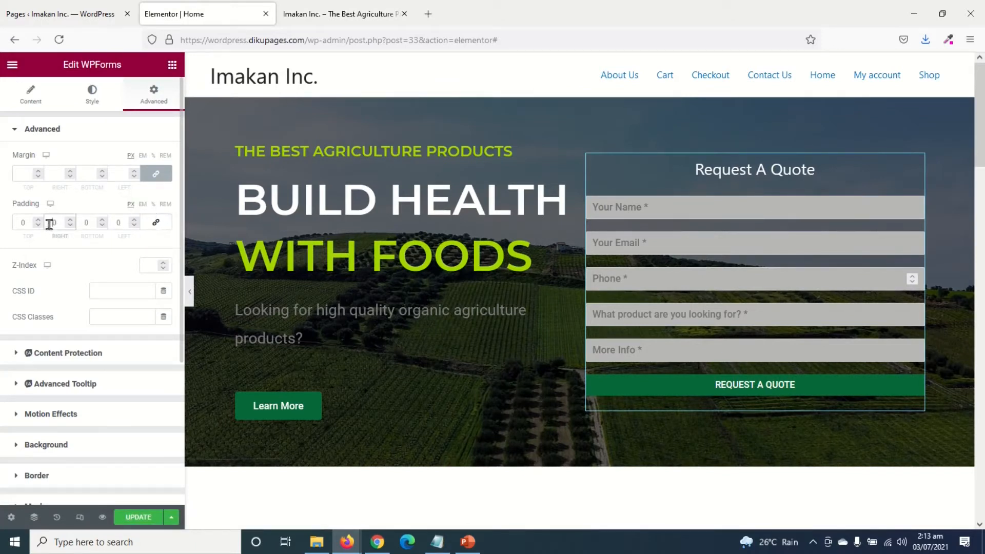
type("2")
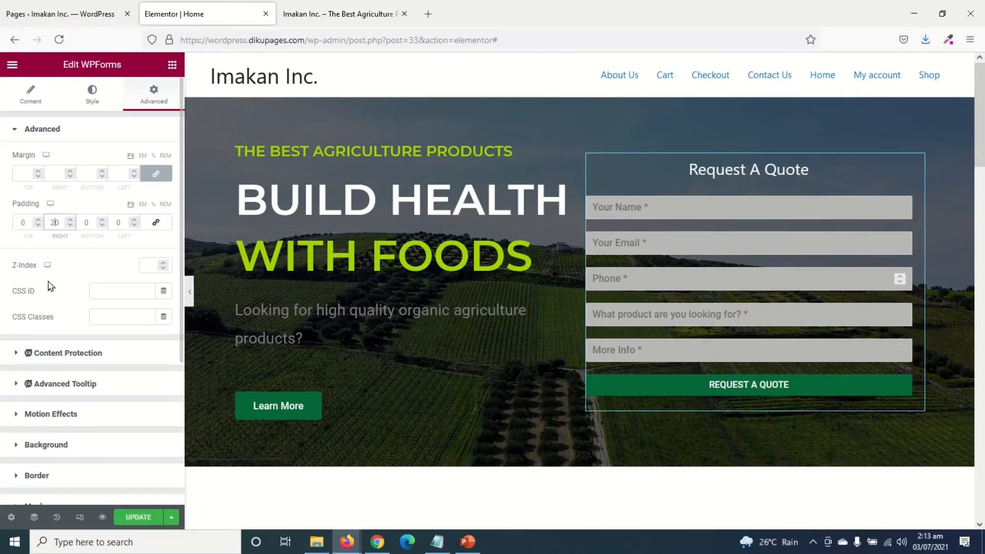
left_click(117, 224)
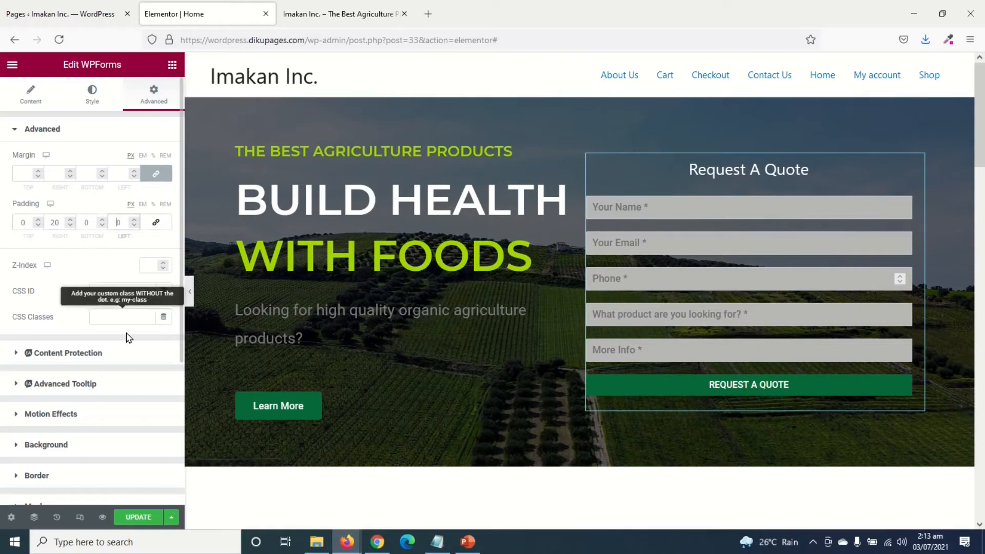
type("2")
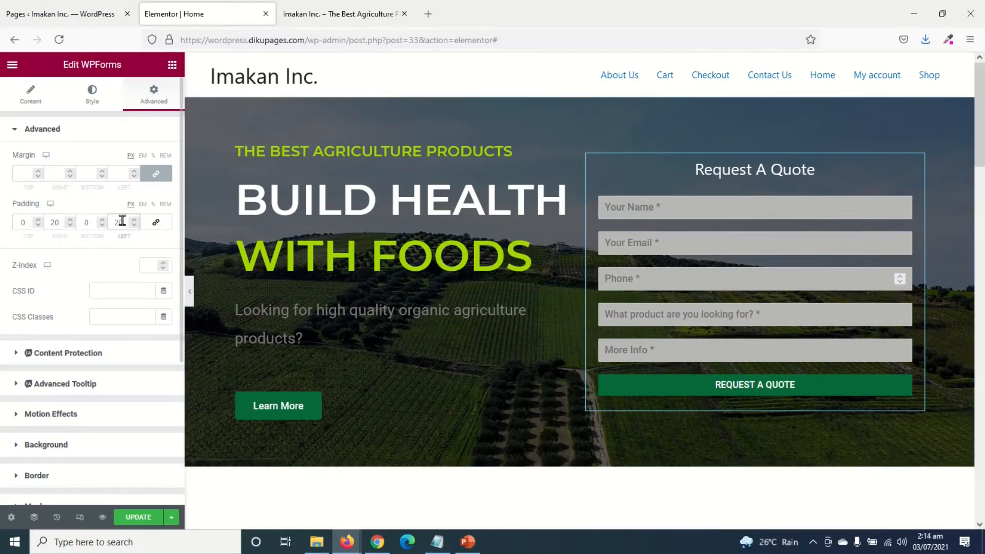
Set the quote form widget's left and right padding to 30 px each
type("30")
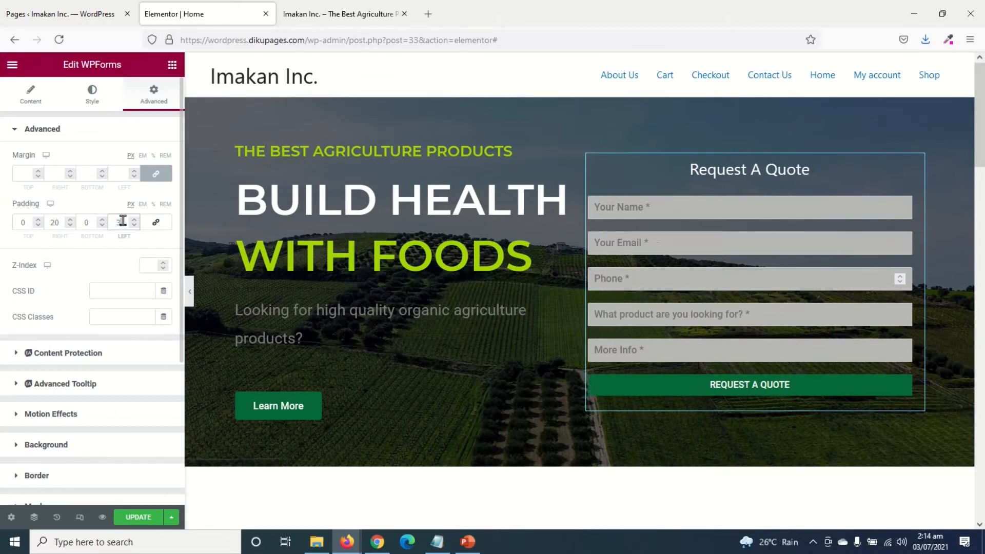
double_click(52, 224)
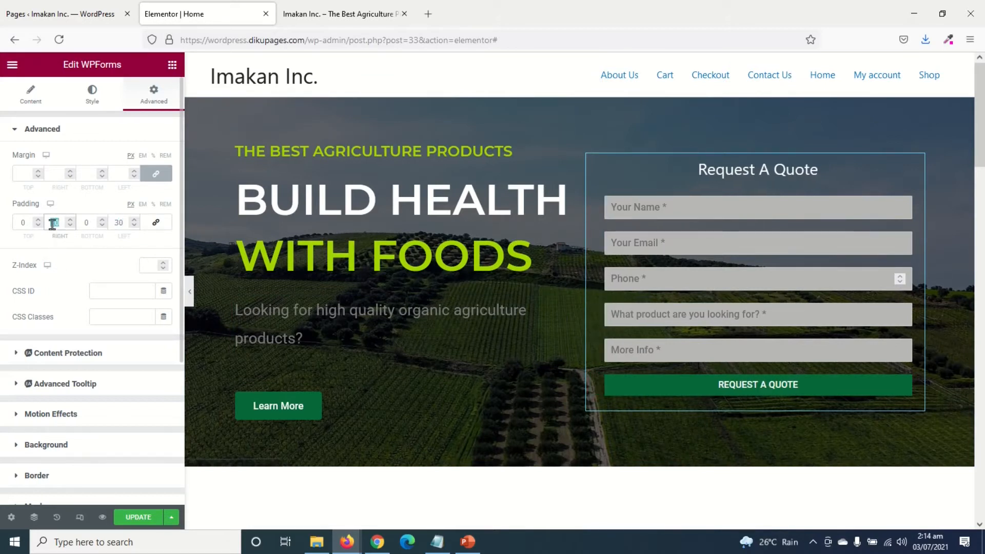
type("30")
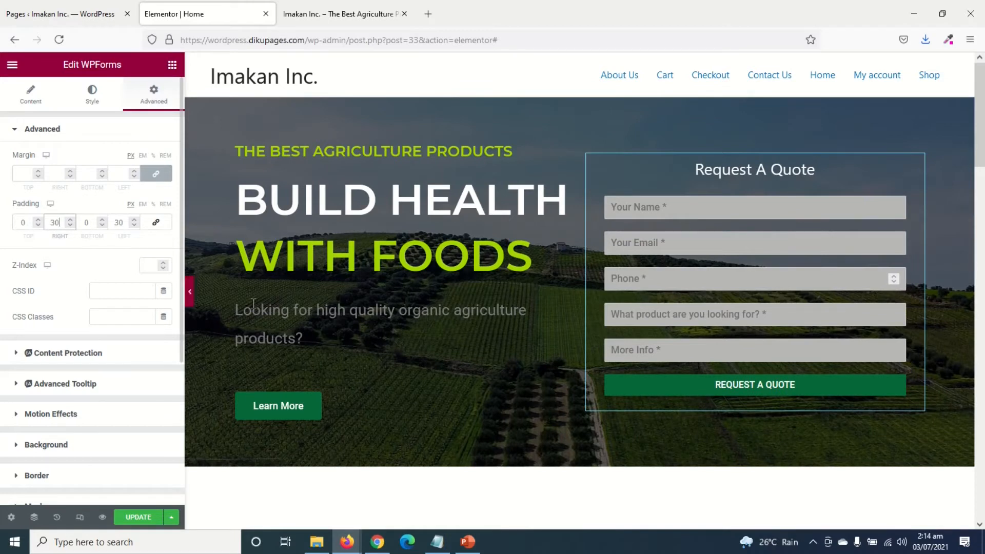
Update the Home page and review the quote form and the rest of the page in the preview
left_click(149, 519)
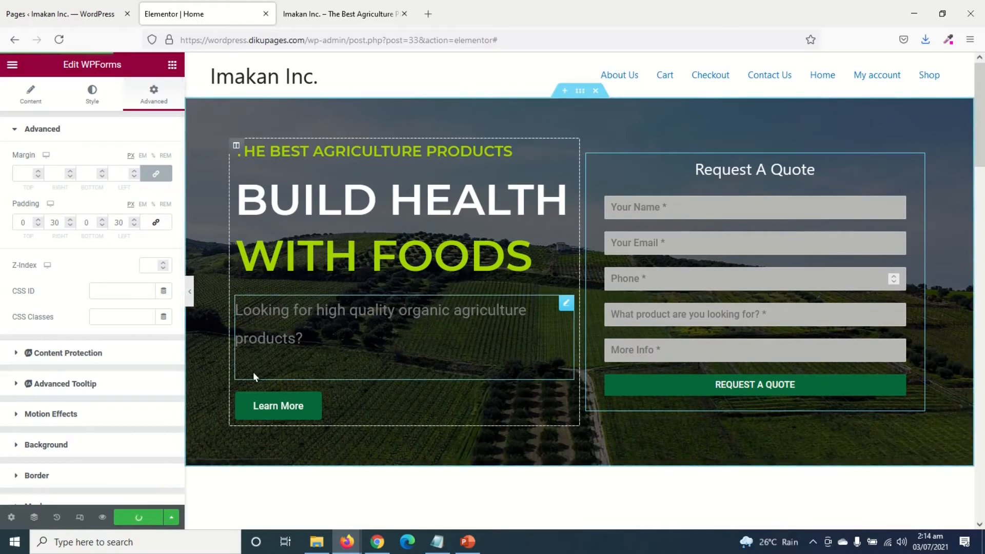
left_click(315, 19)
scroll(457, 371, "down", 2)
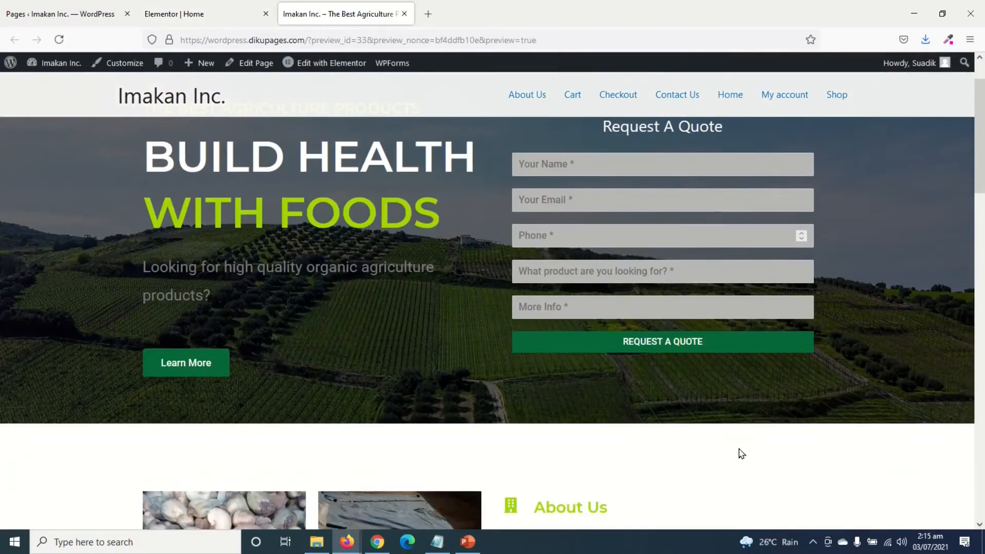
scroll(742, 454, "down", 10)
scroll(741, 452, "up", 11)
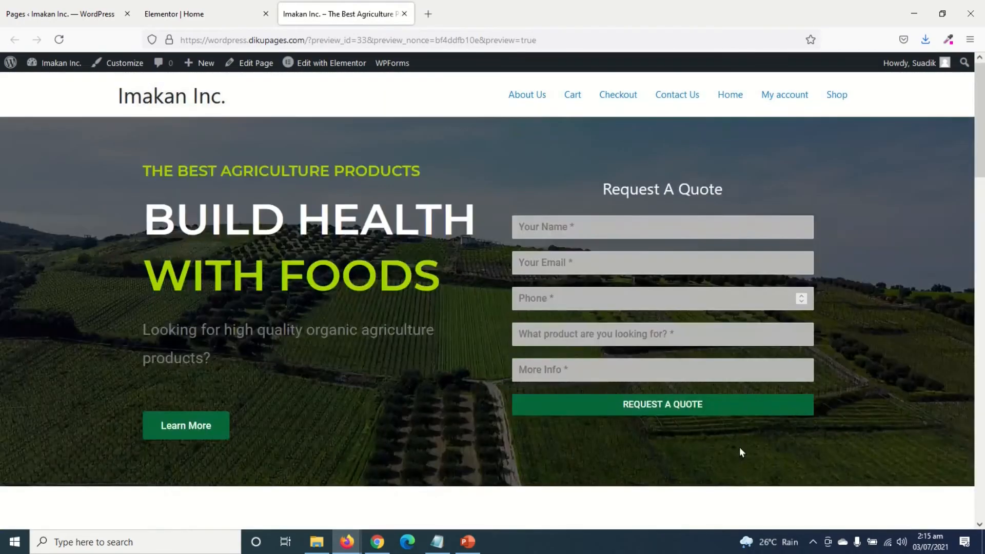
scroll(740, 453, "down", 10)
scroll(740, 454, "down", 3)
scroll(740, 451, "up", 12)
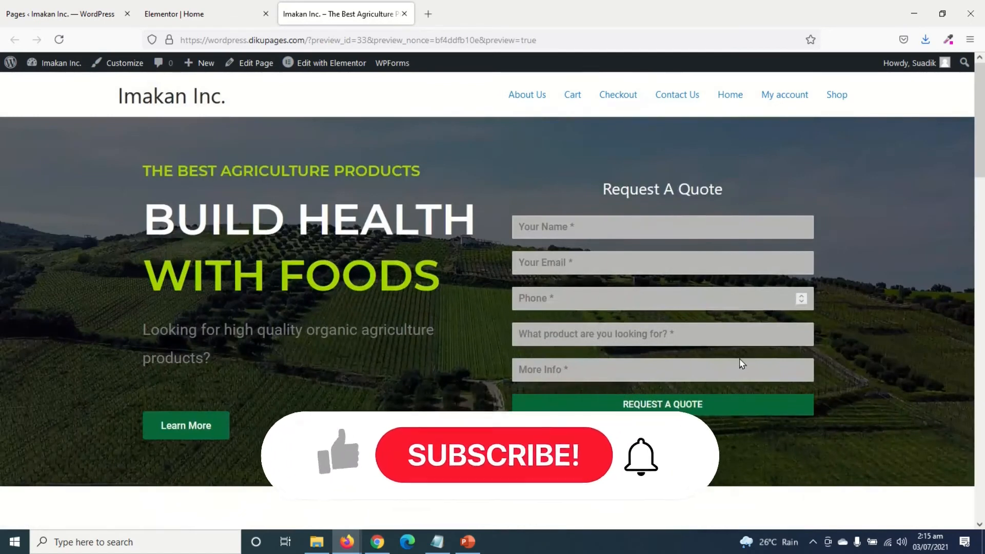